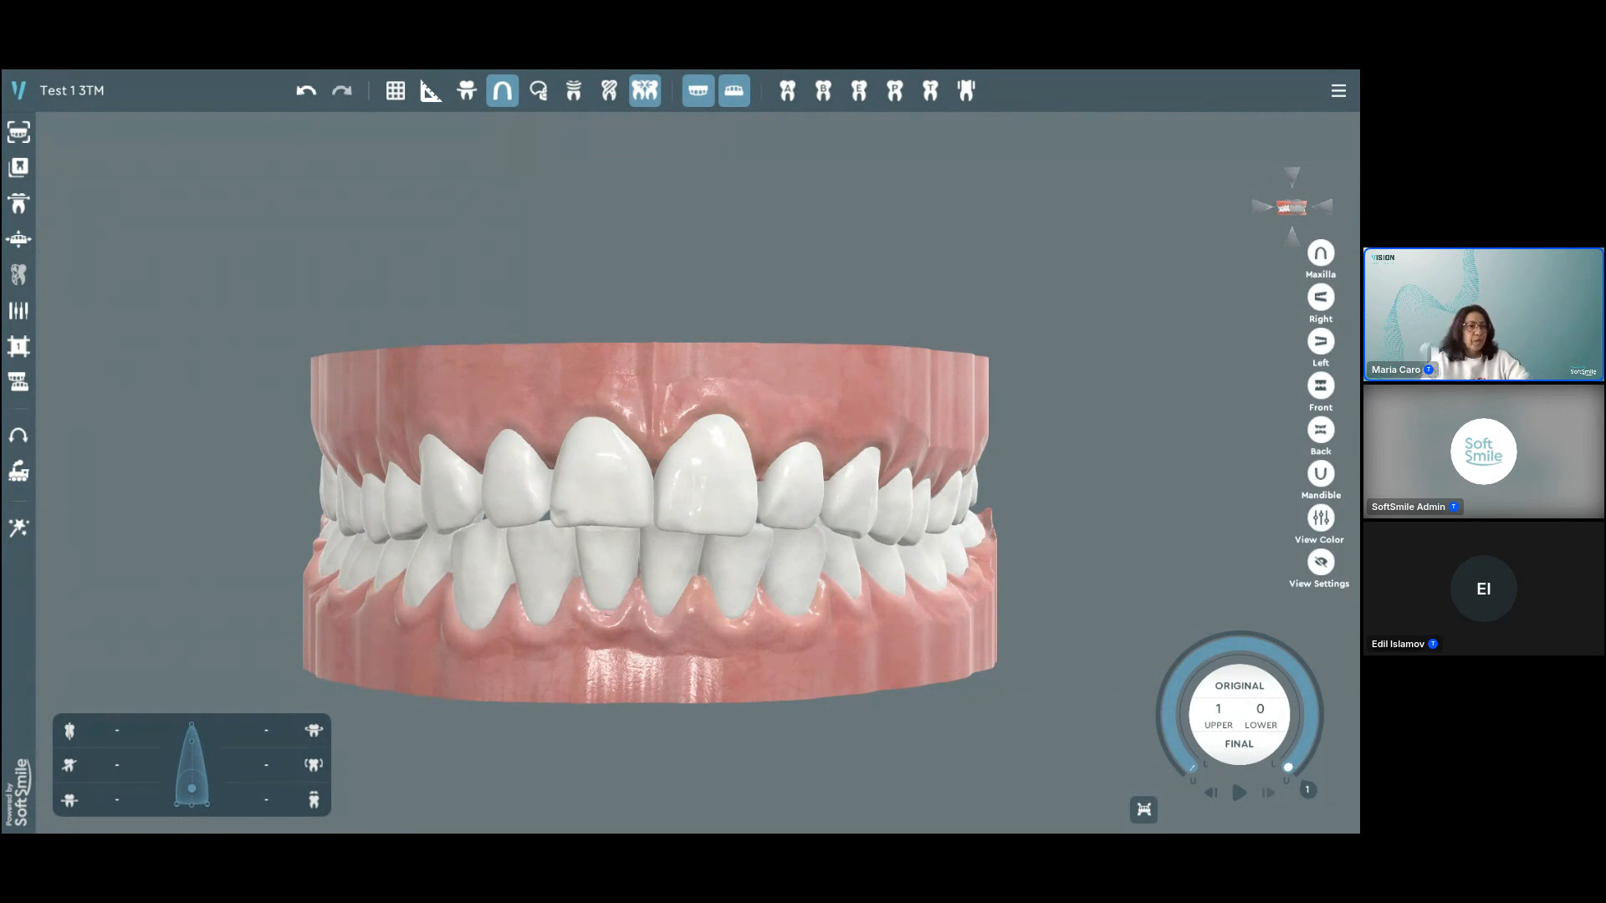
Step: Place a horizontal translate block on the front surface of the upper left central incisor, near the gum line
scroll(961, 466, up, 3)
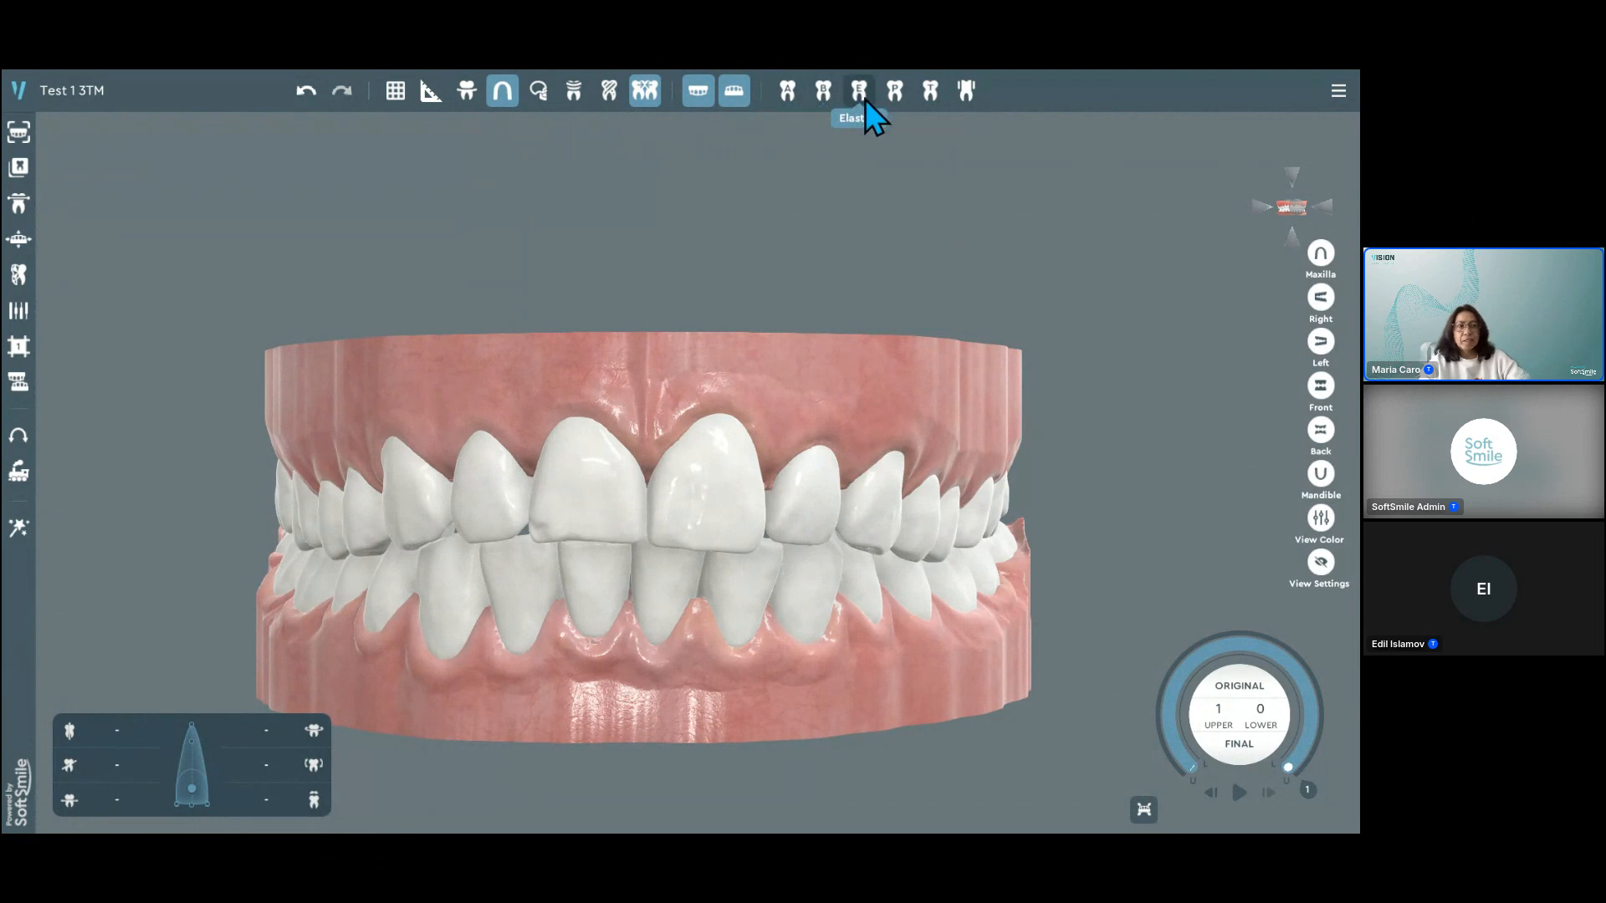
click(928, 99)
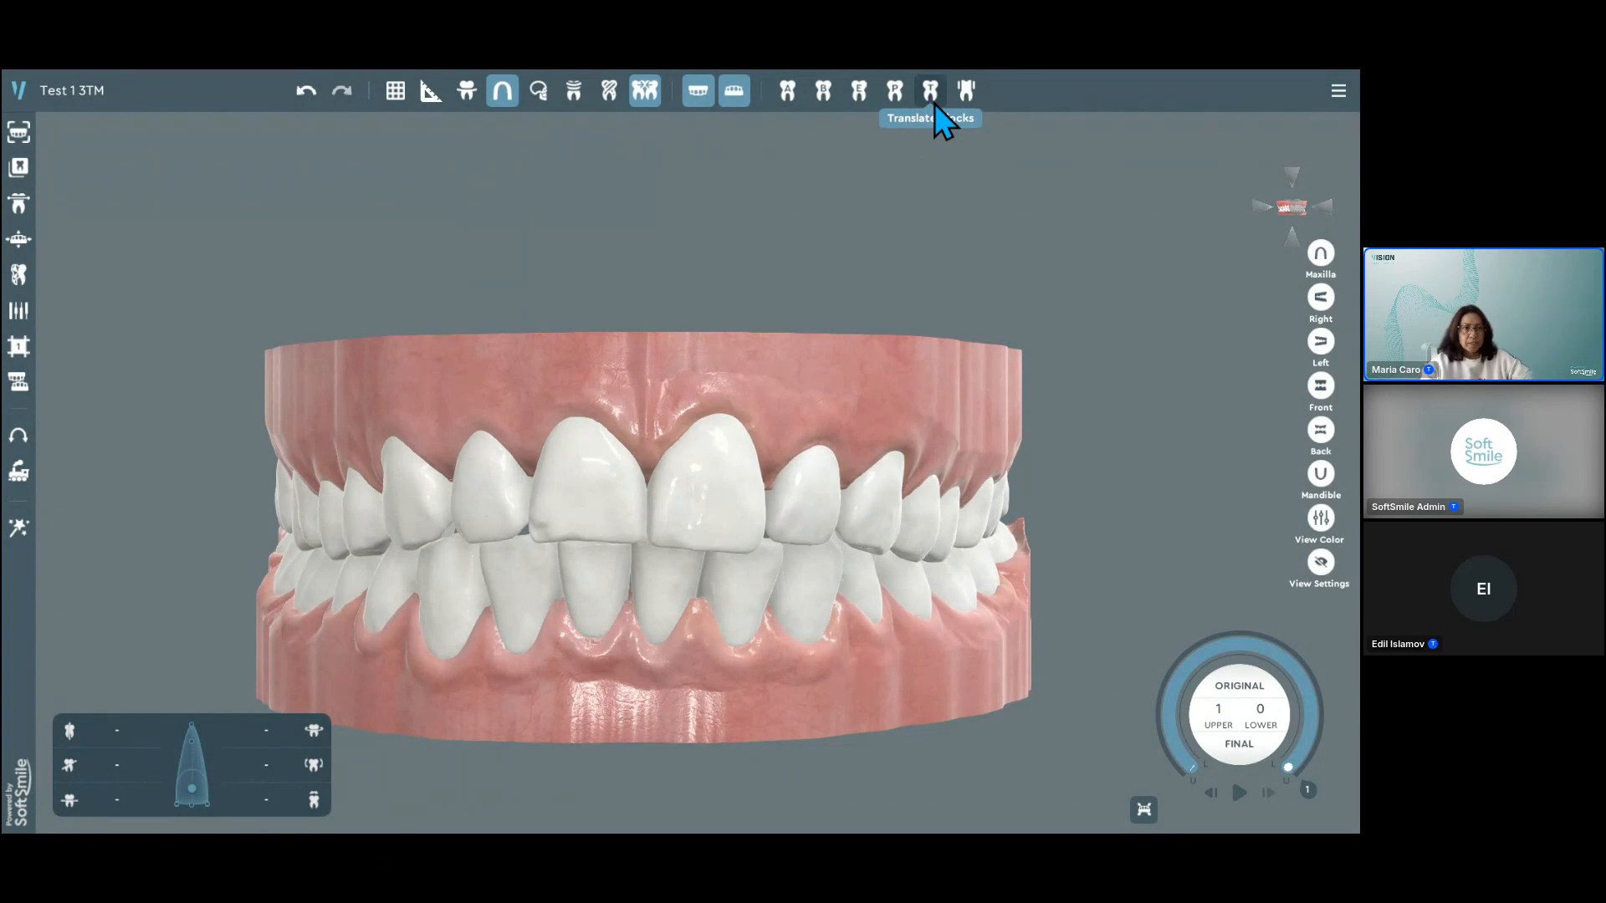
click(930, 92)
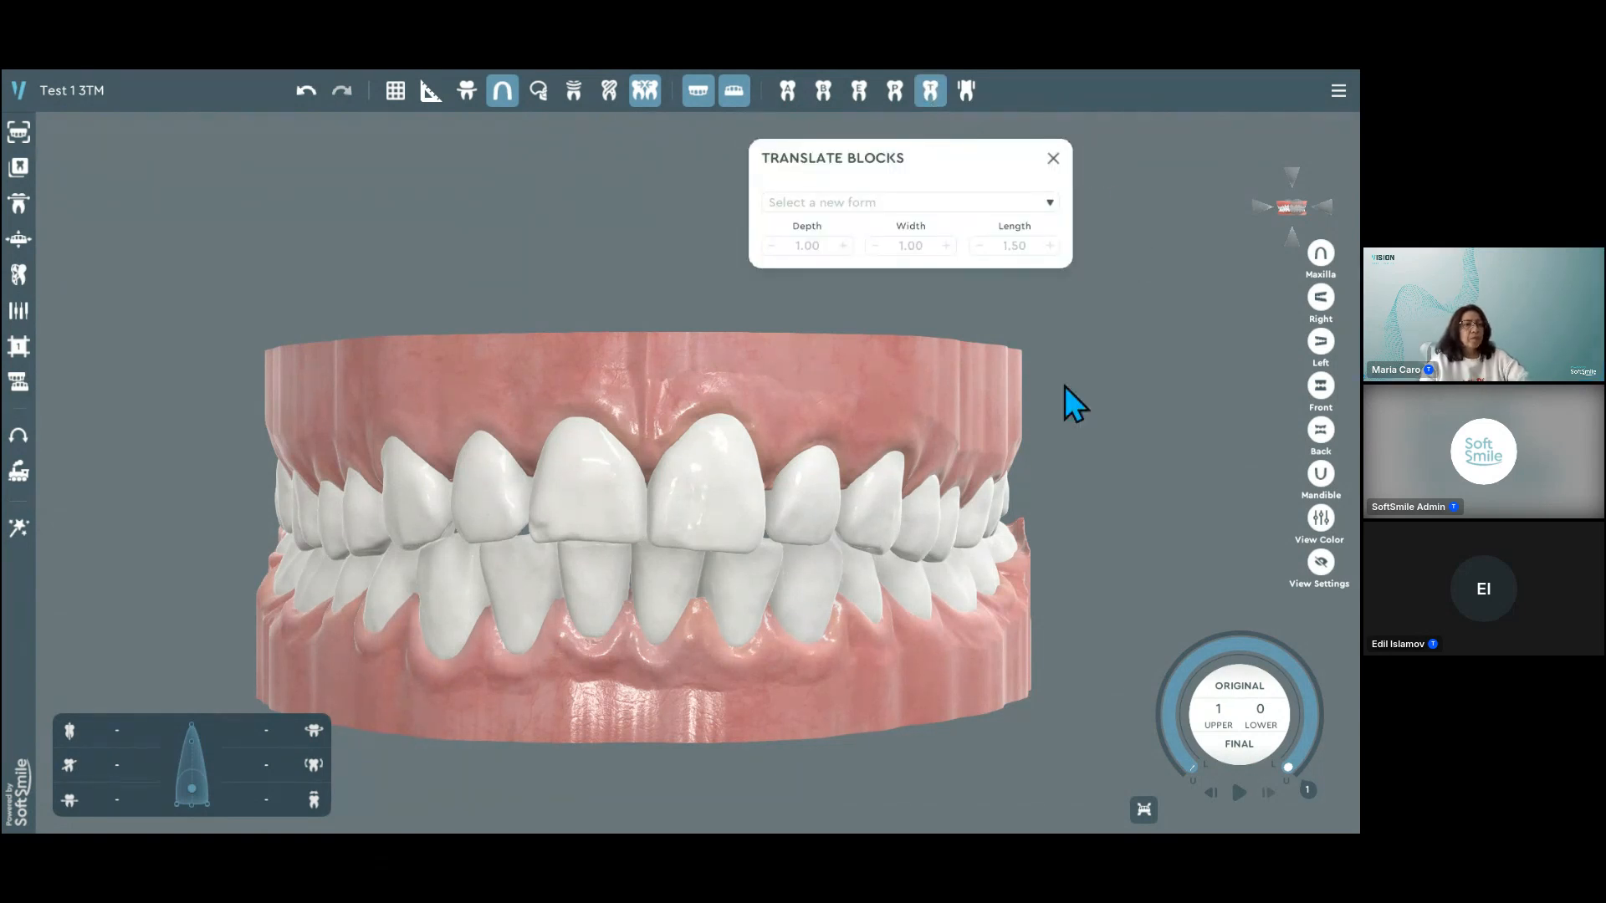
scroll(640, 500, up, 2)
scroll(639, 500, up, 2)
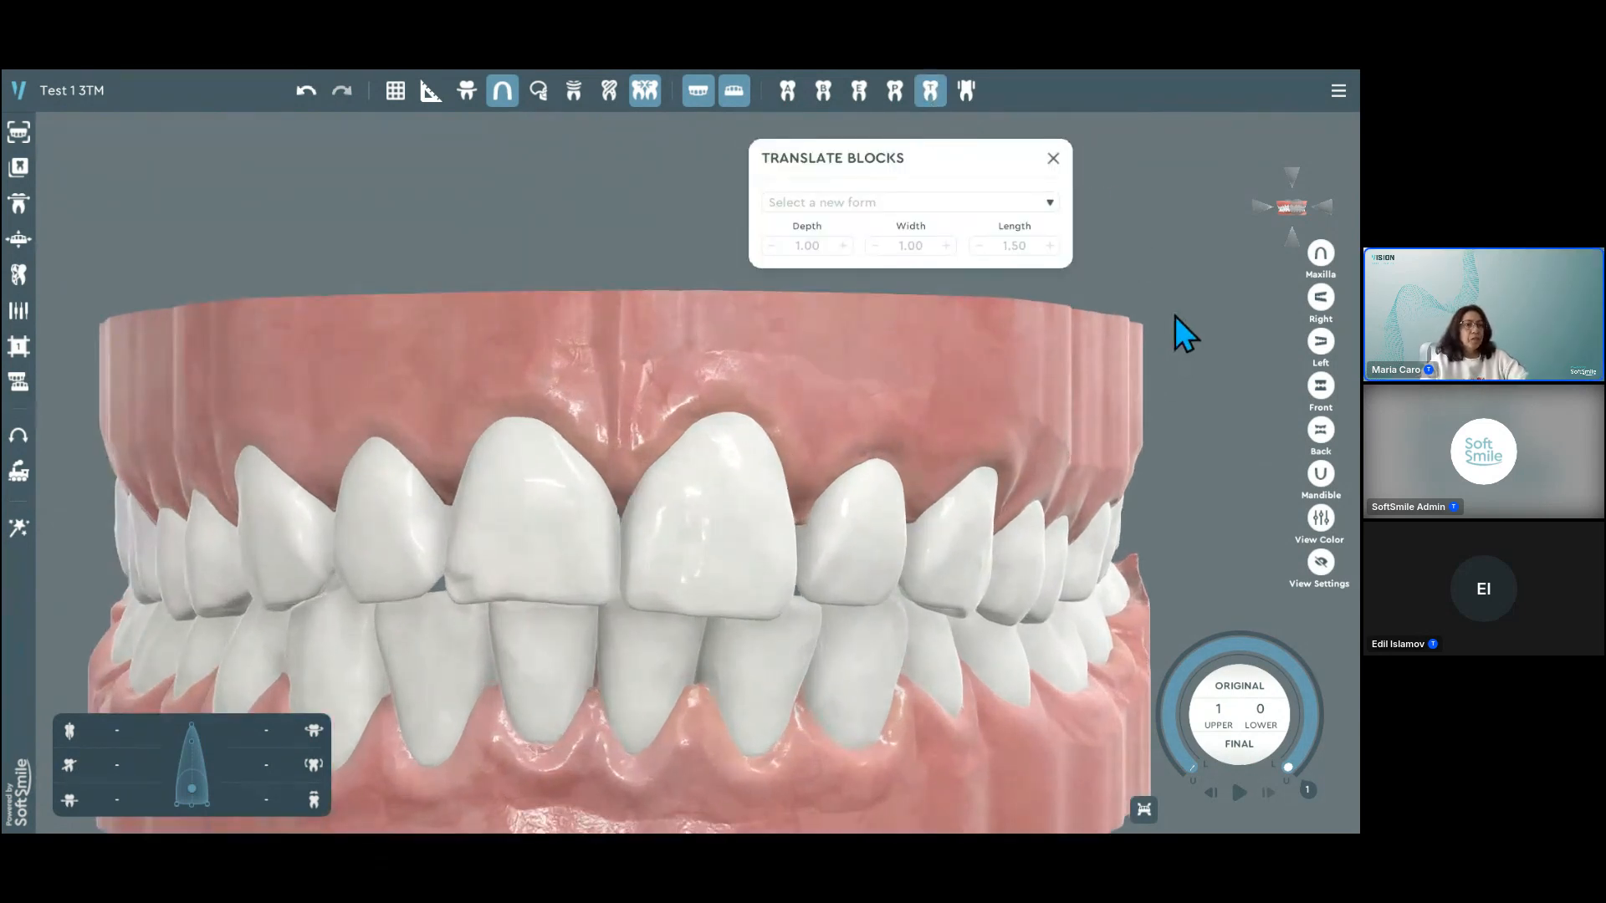
click(1050, 205)
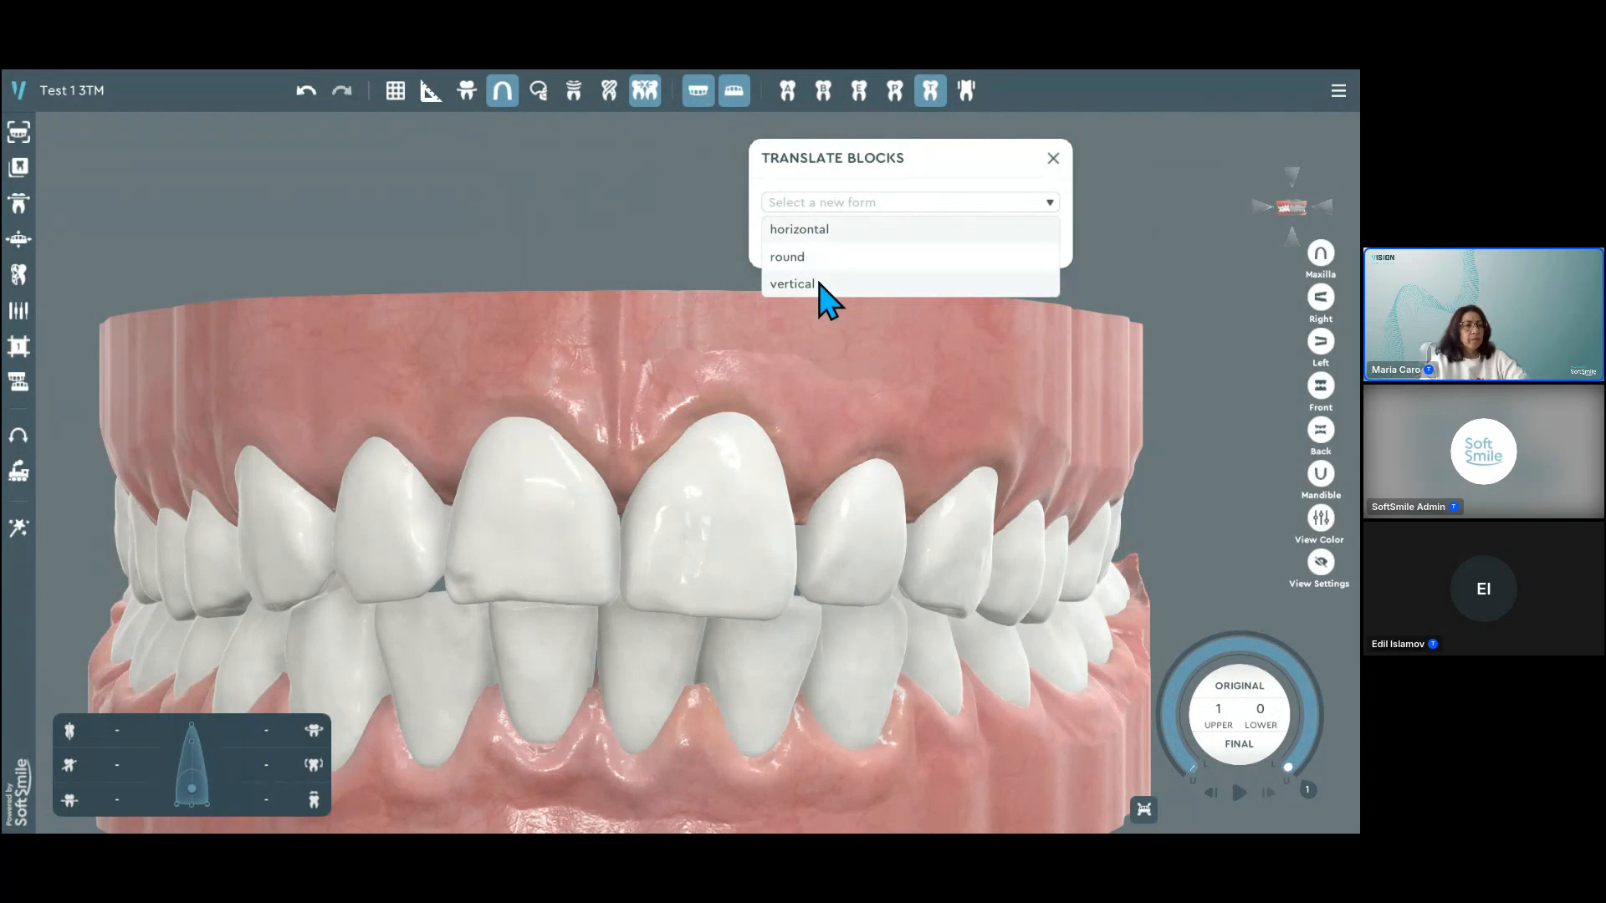
click(828, 234)
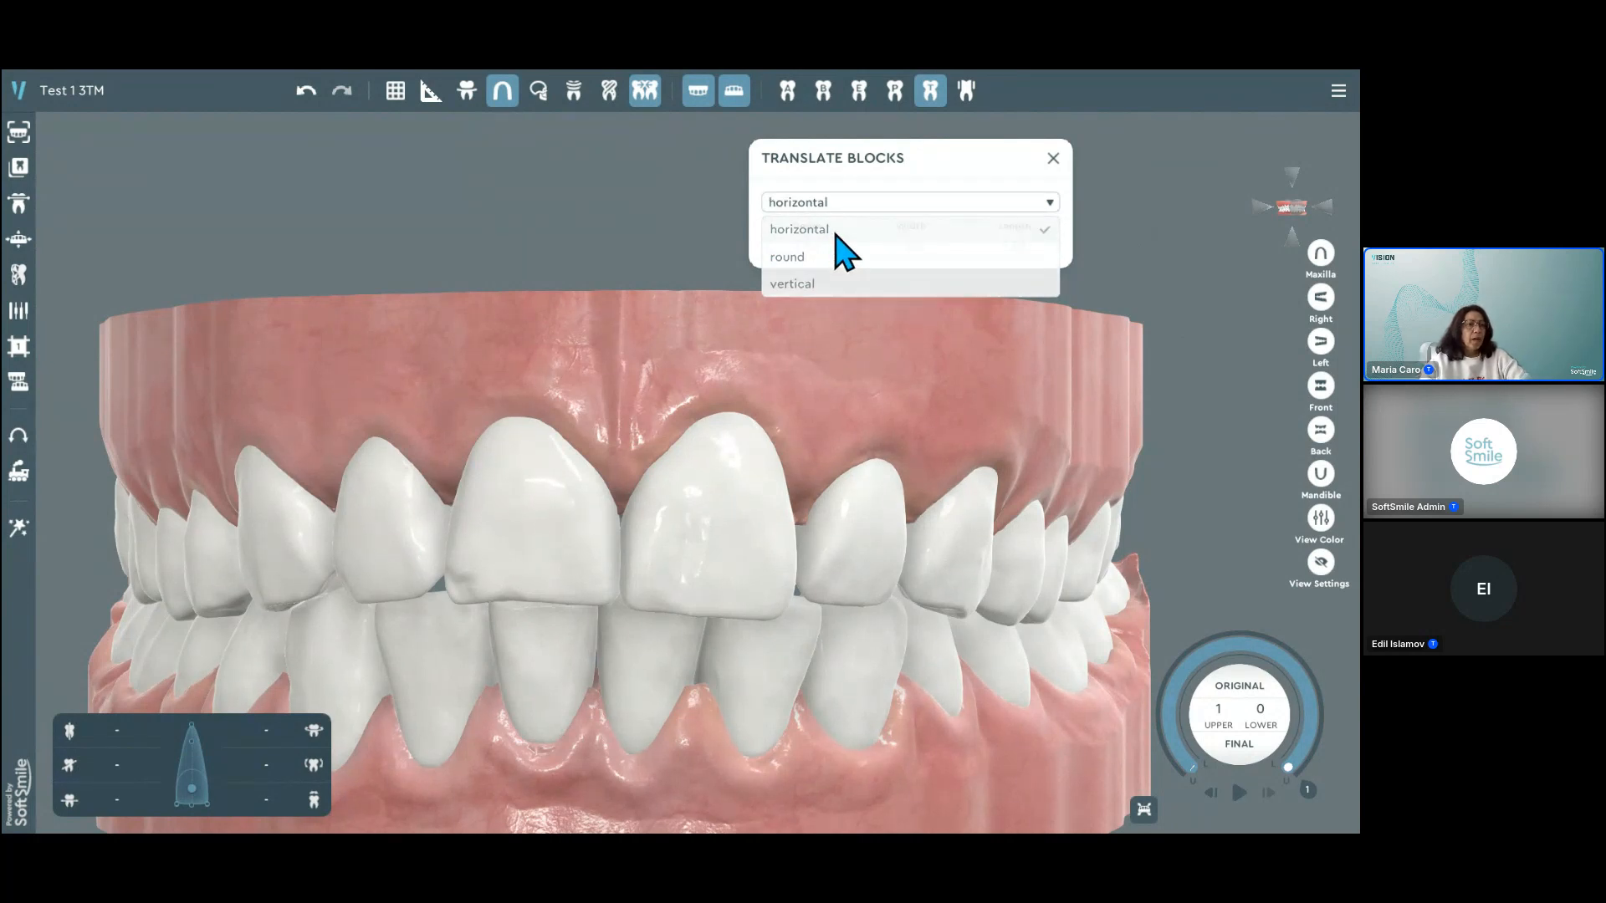
scroll(736, 479, up, 1)
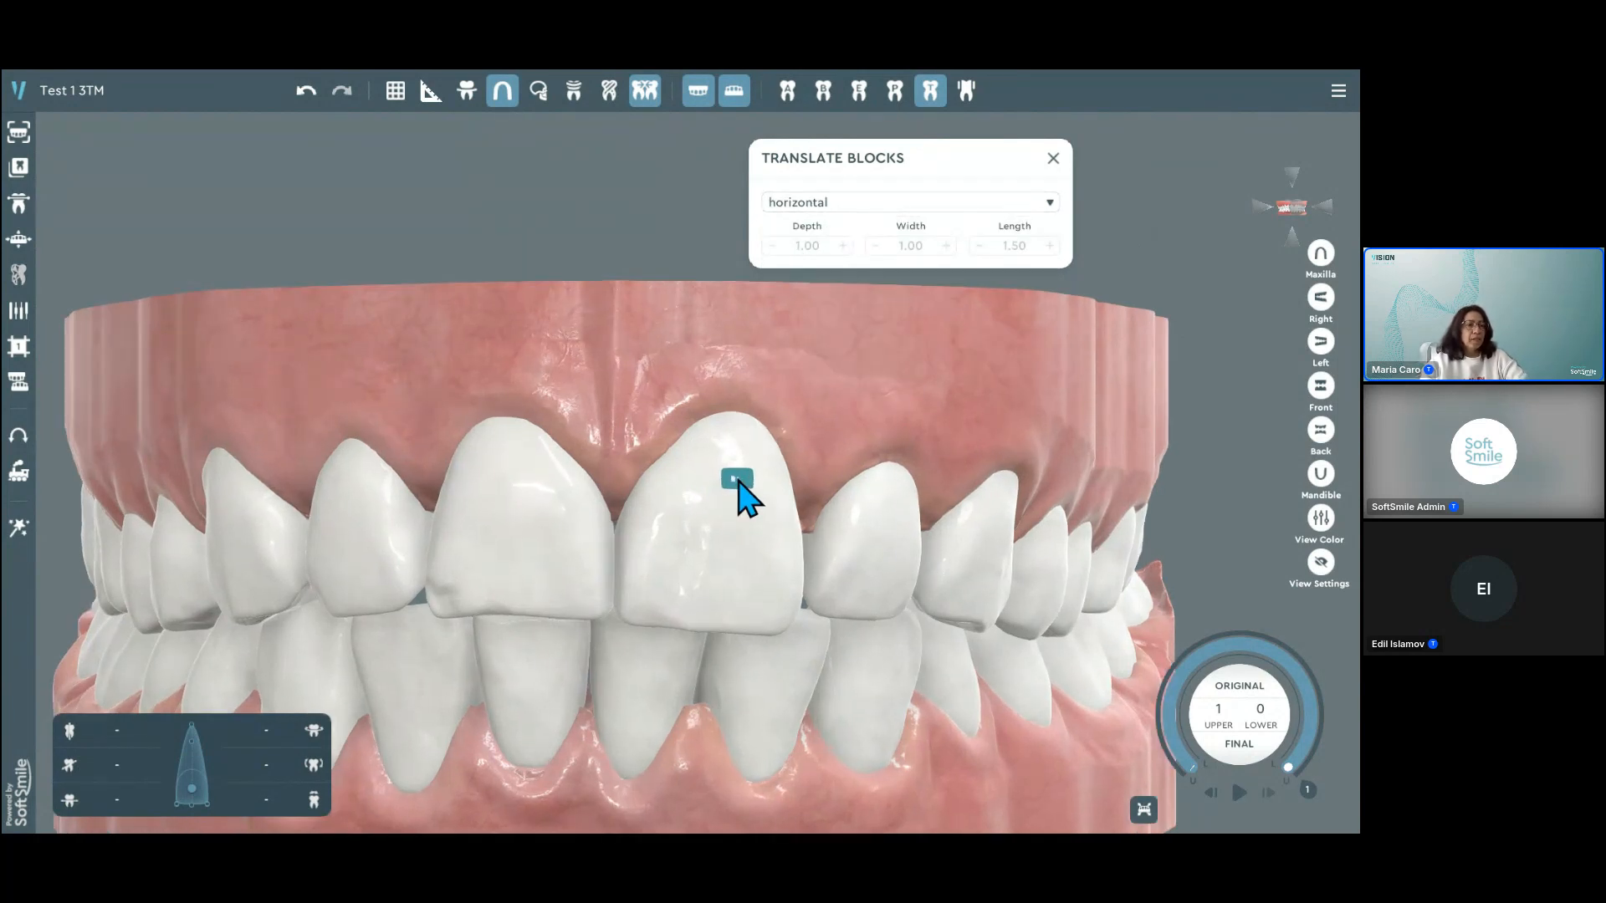
scroll(739, 478, up, 1)
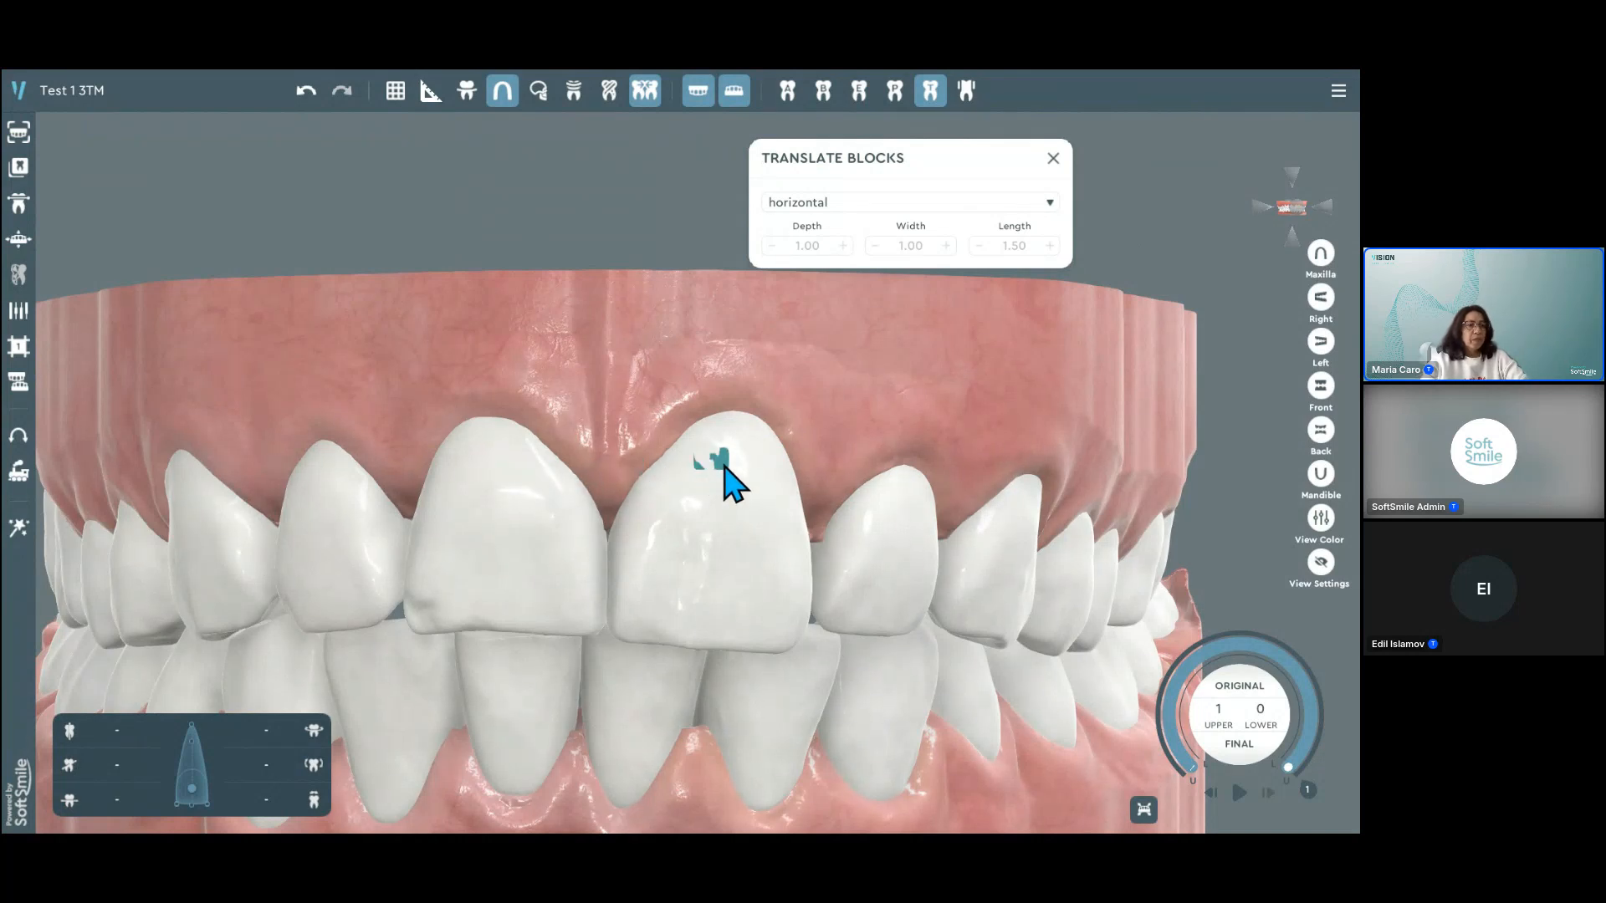
click(731, 464)
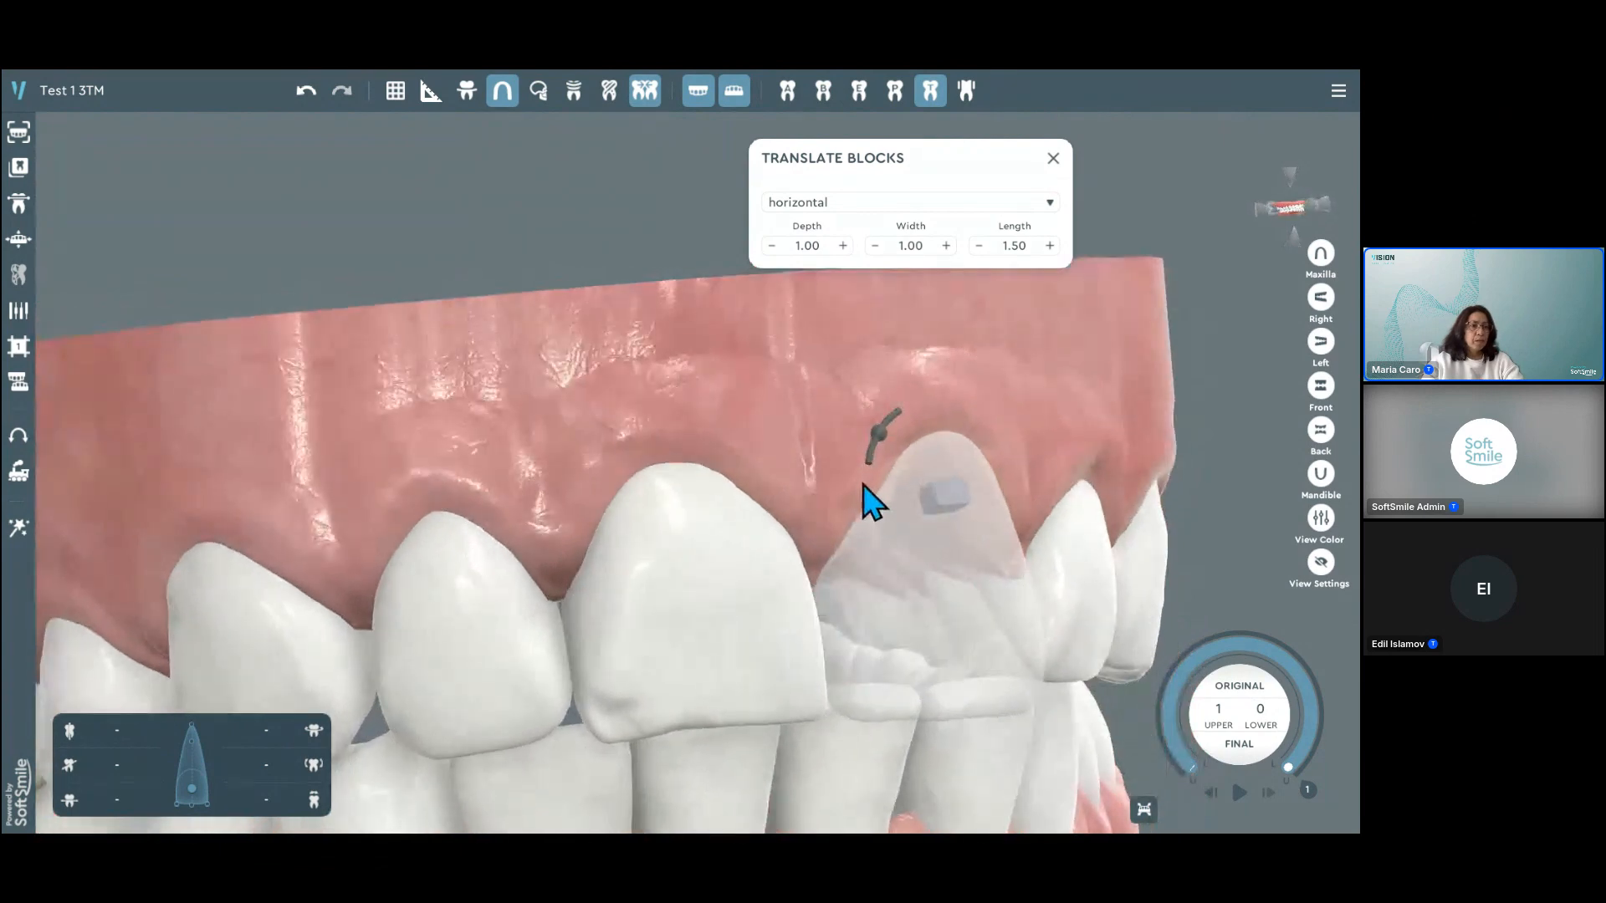
Step: Try a depth of 1.15 for the horizontal block and restore it to 1.00
middle_drag(945, 489, 759, 470)
scroll(766, 477, up, 3)
right_drag(767, 480, 808, 502)
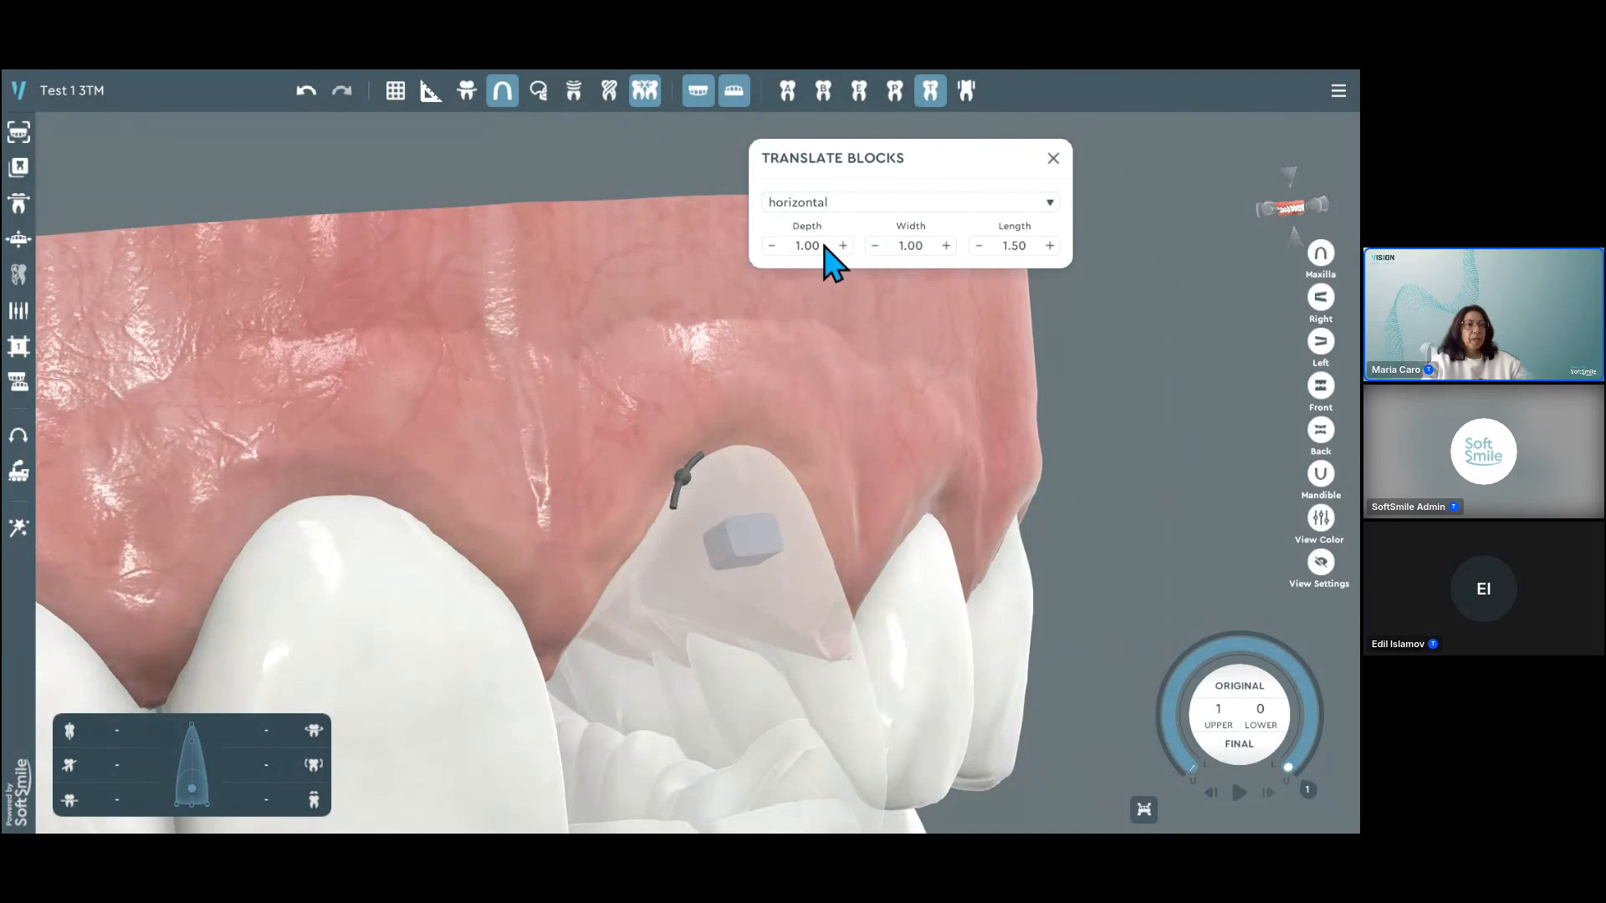
click(843, 245)
click(843, 245)
click(843, 245)
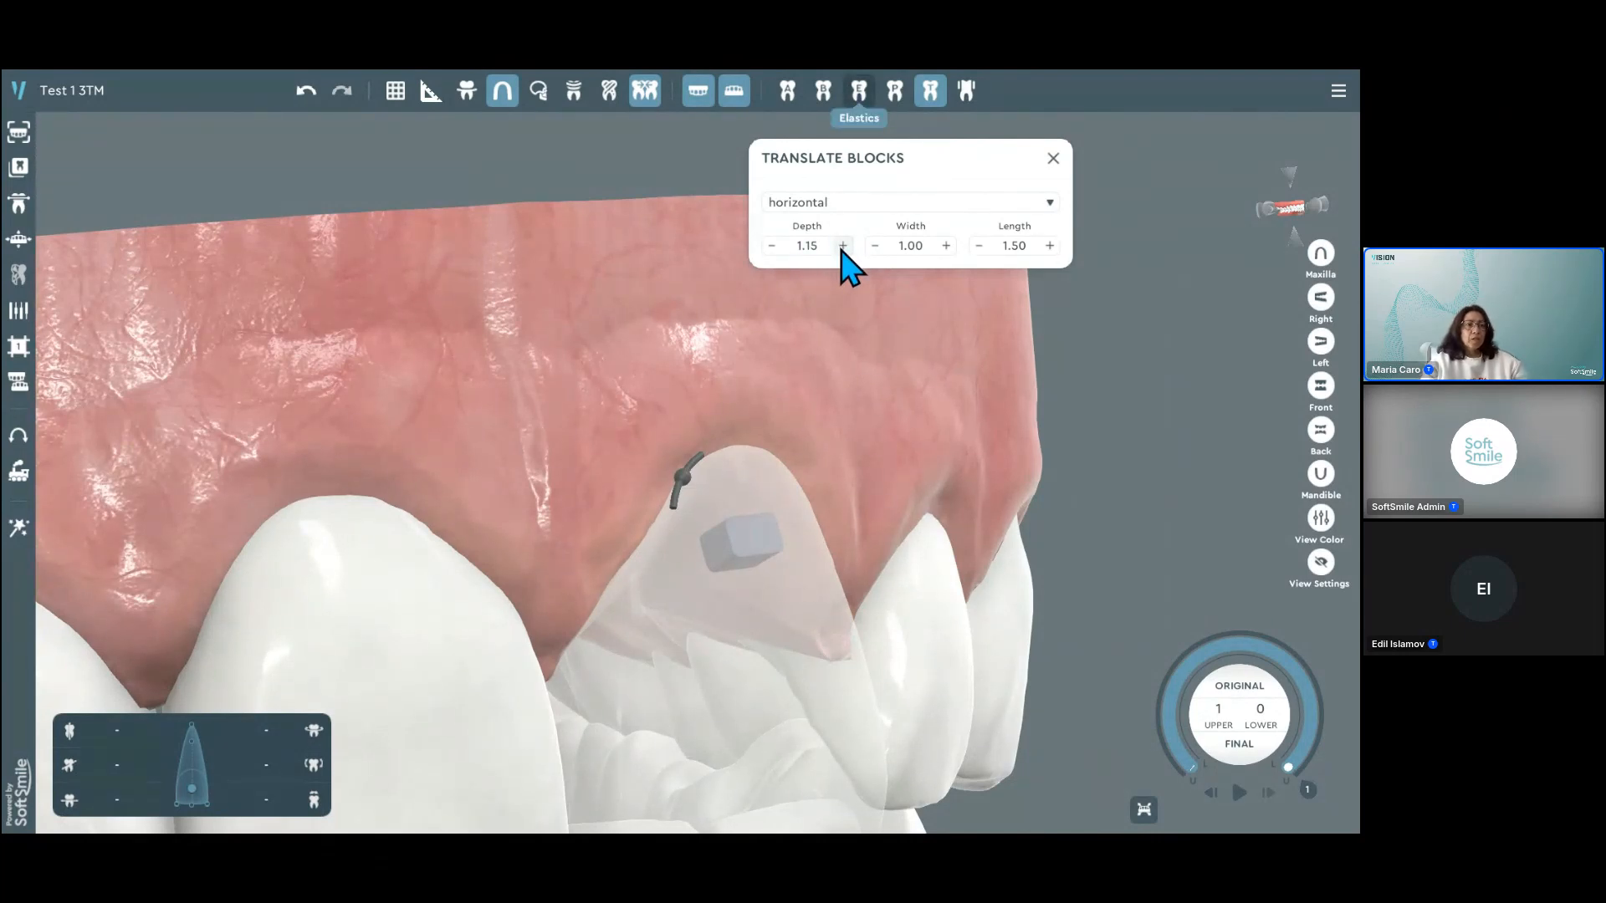
click(771, 245)
click(771, 245)
click(771, 245)
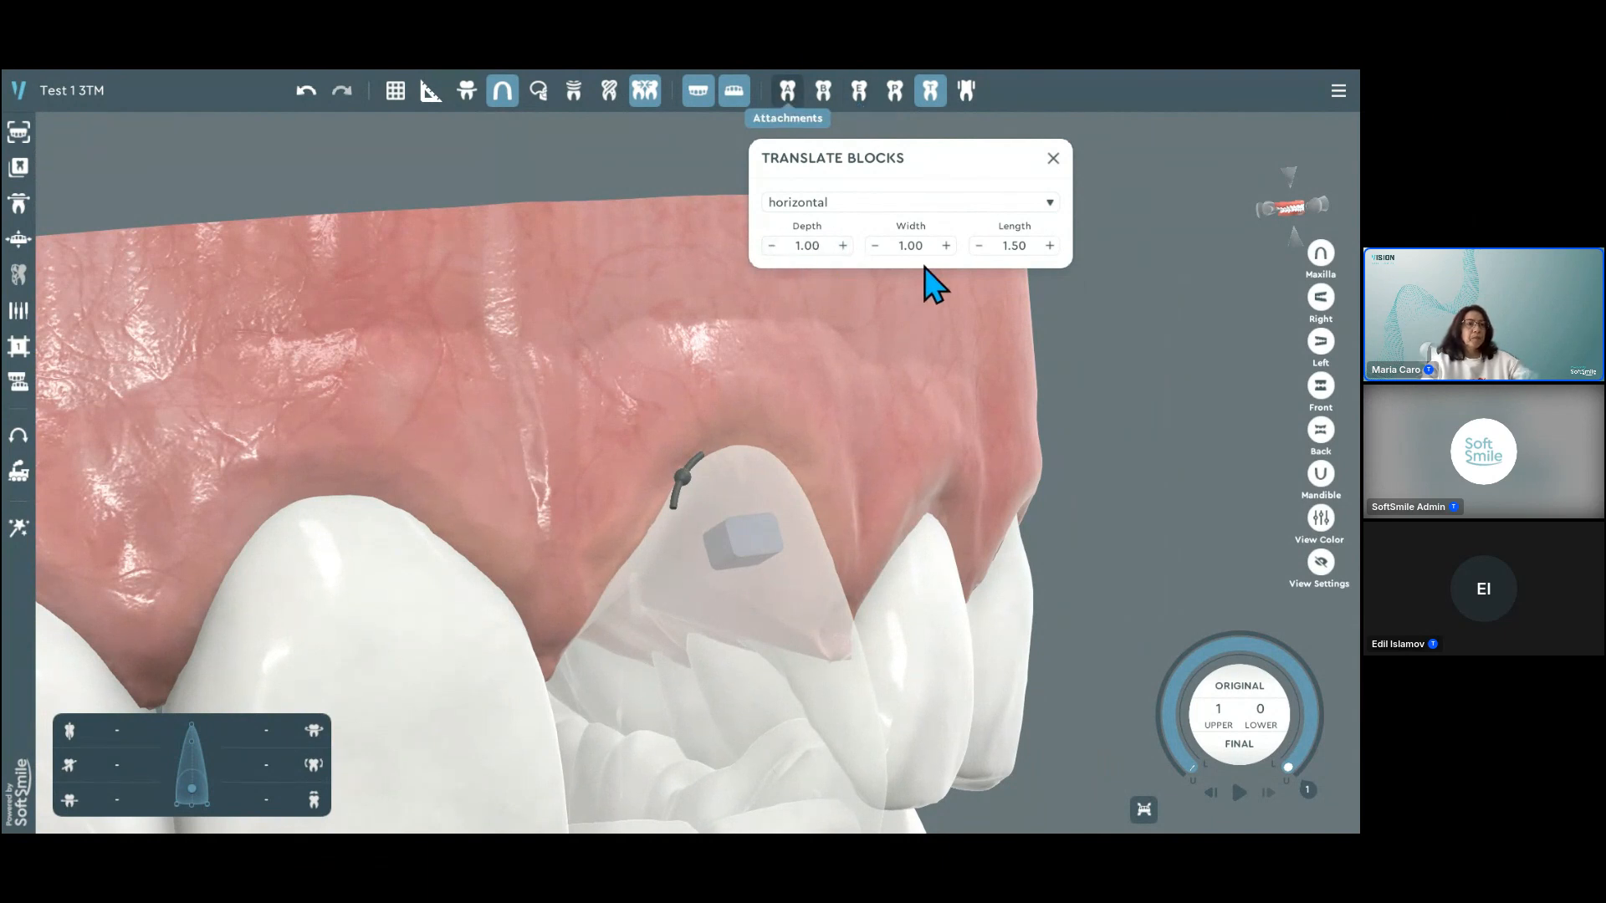
Step: Set the horizontal block's length to 2.50
mouse_move(888, 478)
mouse_down()
mouse_move(681, 527)
mouse_move(886, 466)
mouse_up()
double_click(1015, 245)
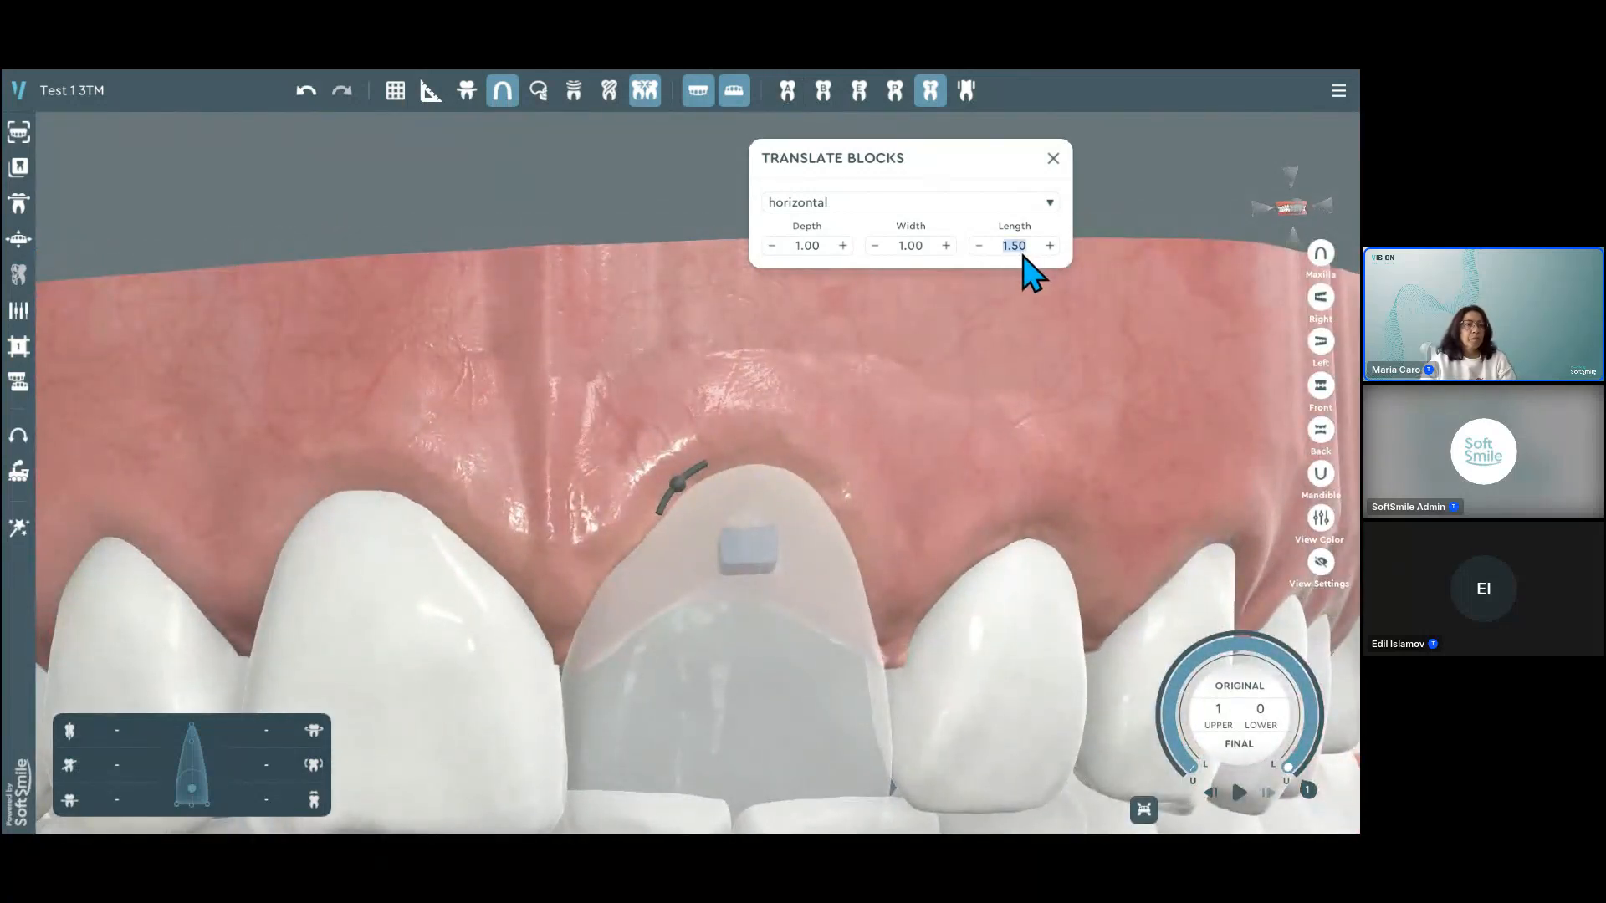
key(Return)
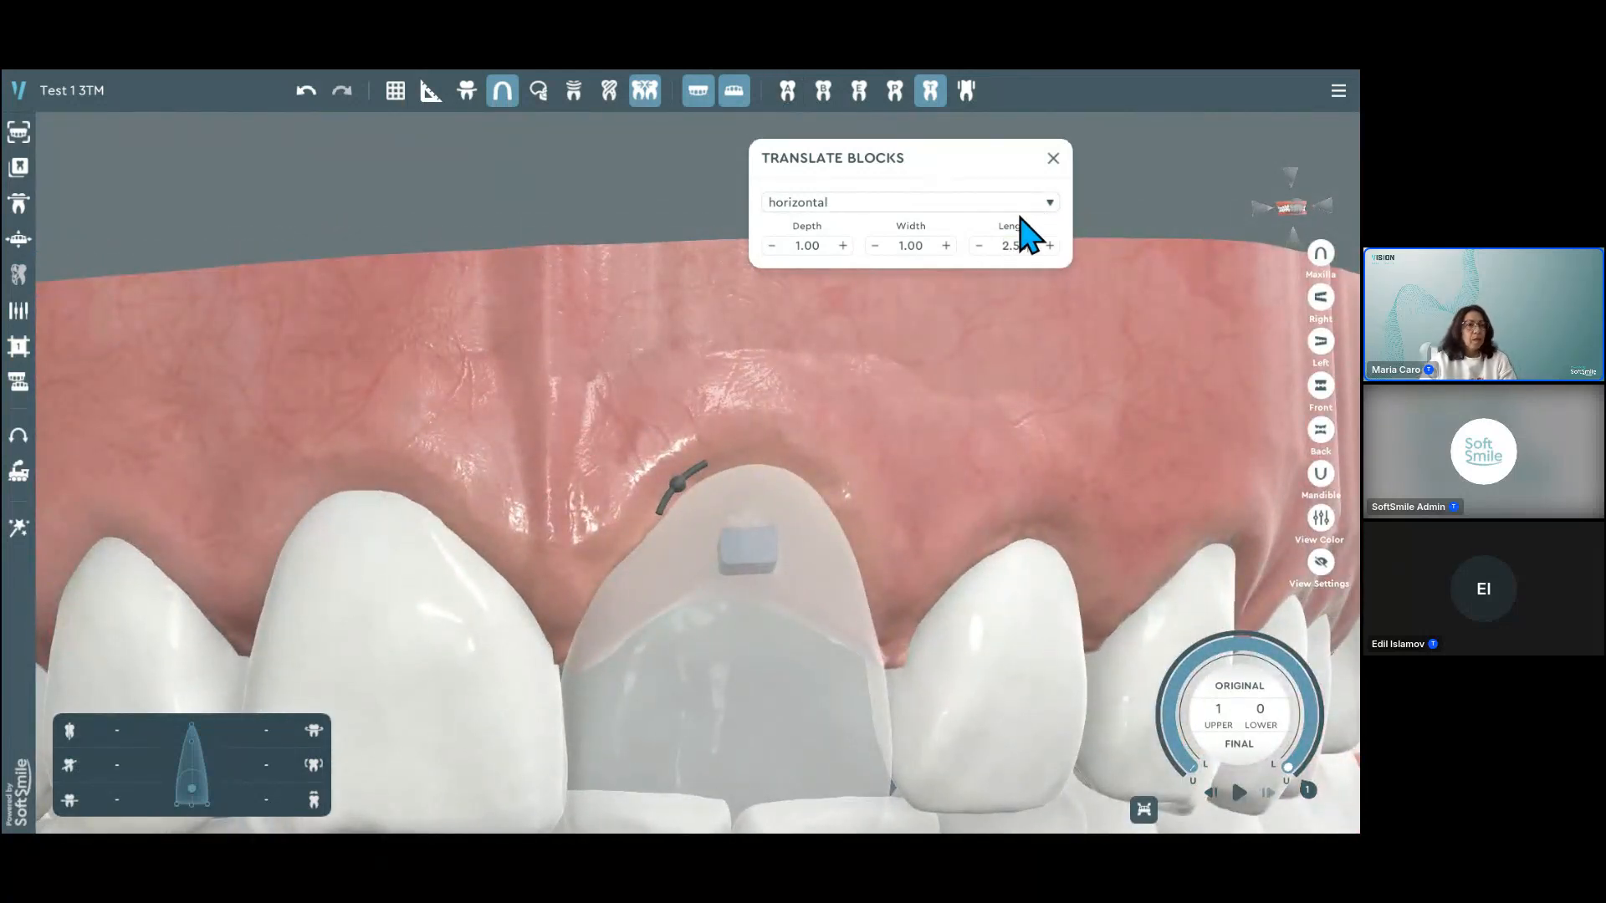
scroll(795, 586, up, 4)
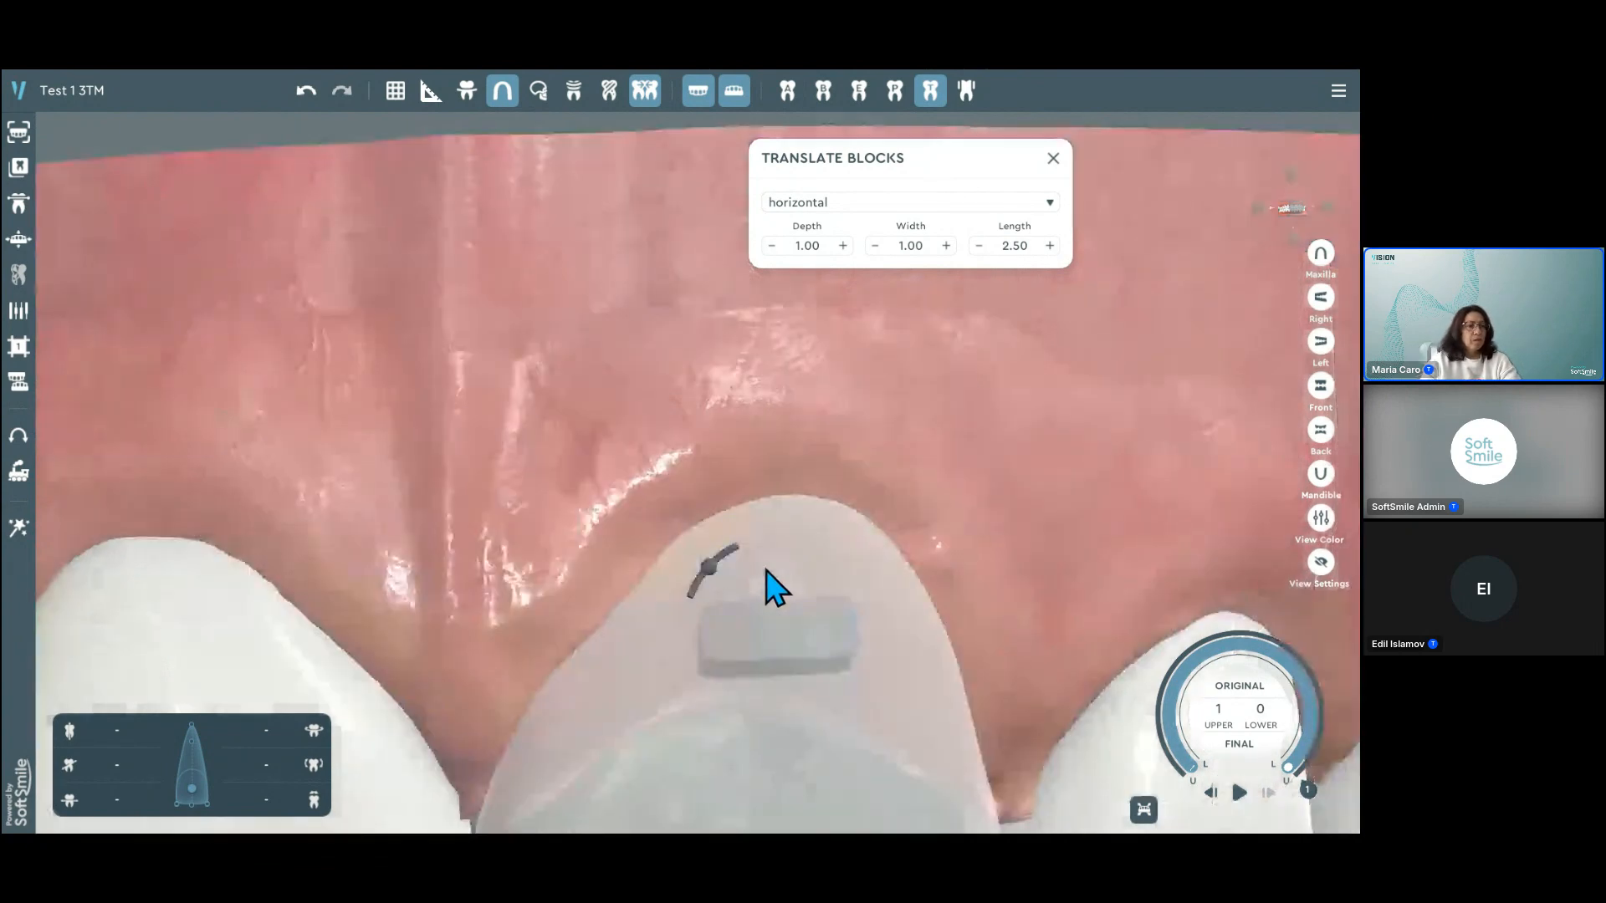
Step: Select the horizontal block and rotate it slightly on the tooth surface
scroll(800, 603, down, 3)
middle_drag(927, 568, 914, 534)
click(808, 466)
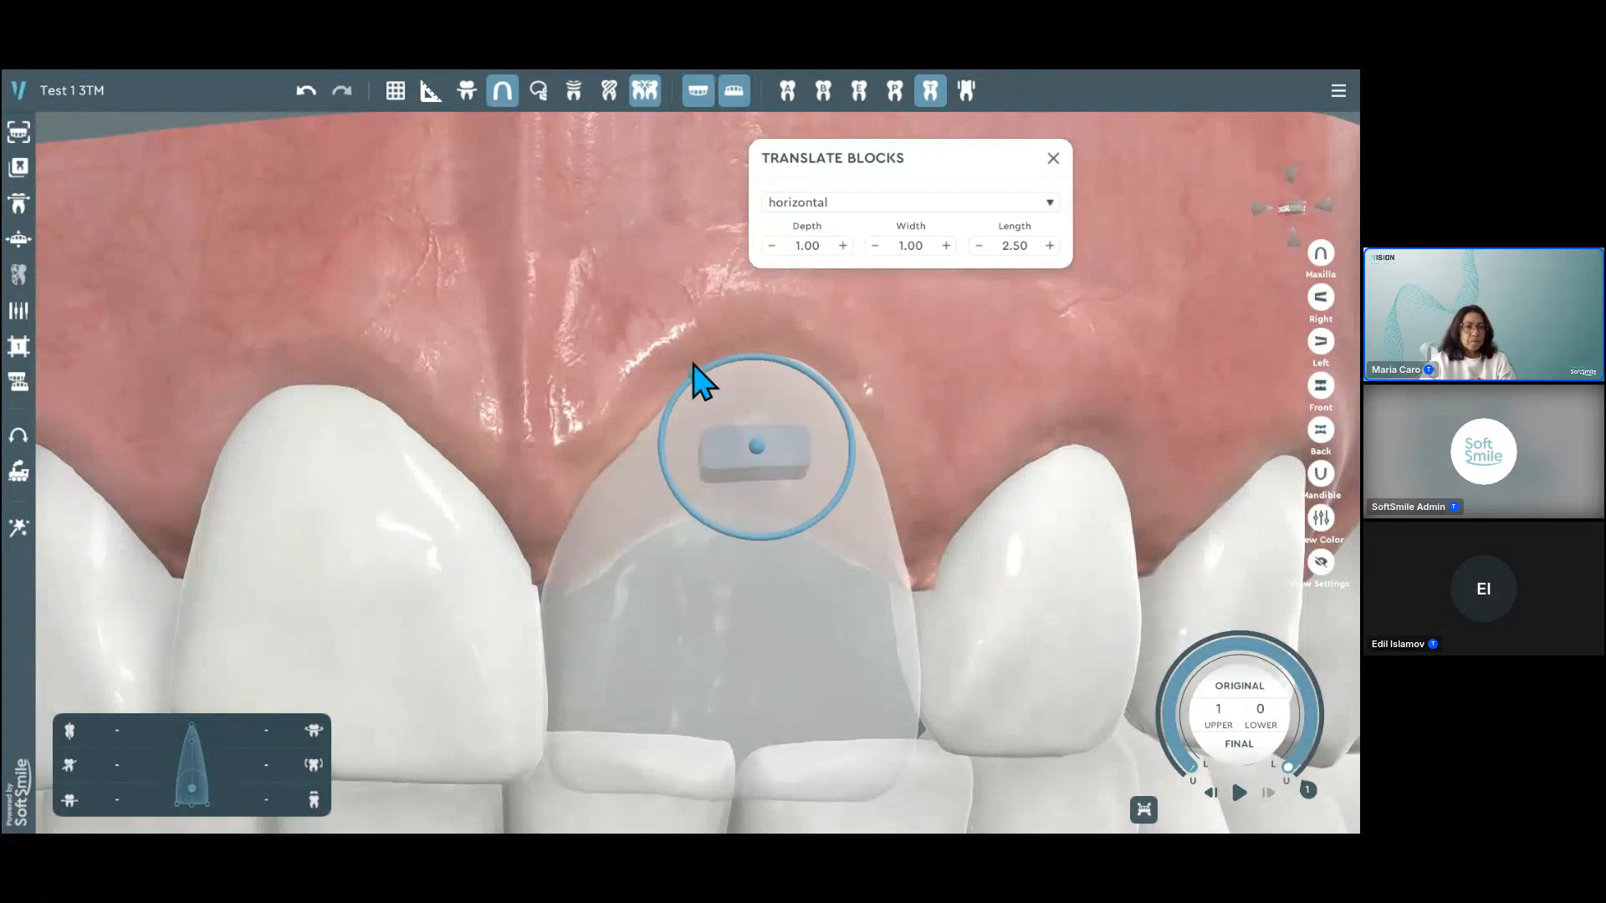
drag(717, 368, 696, 392)
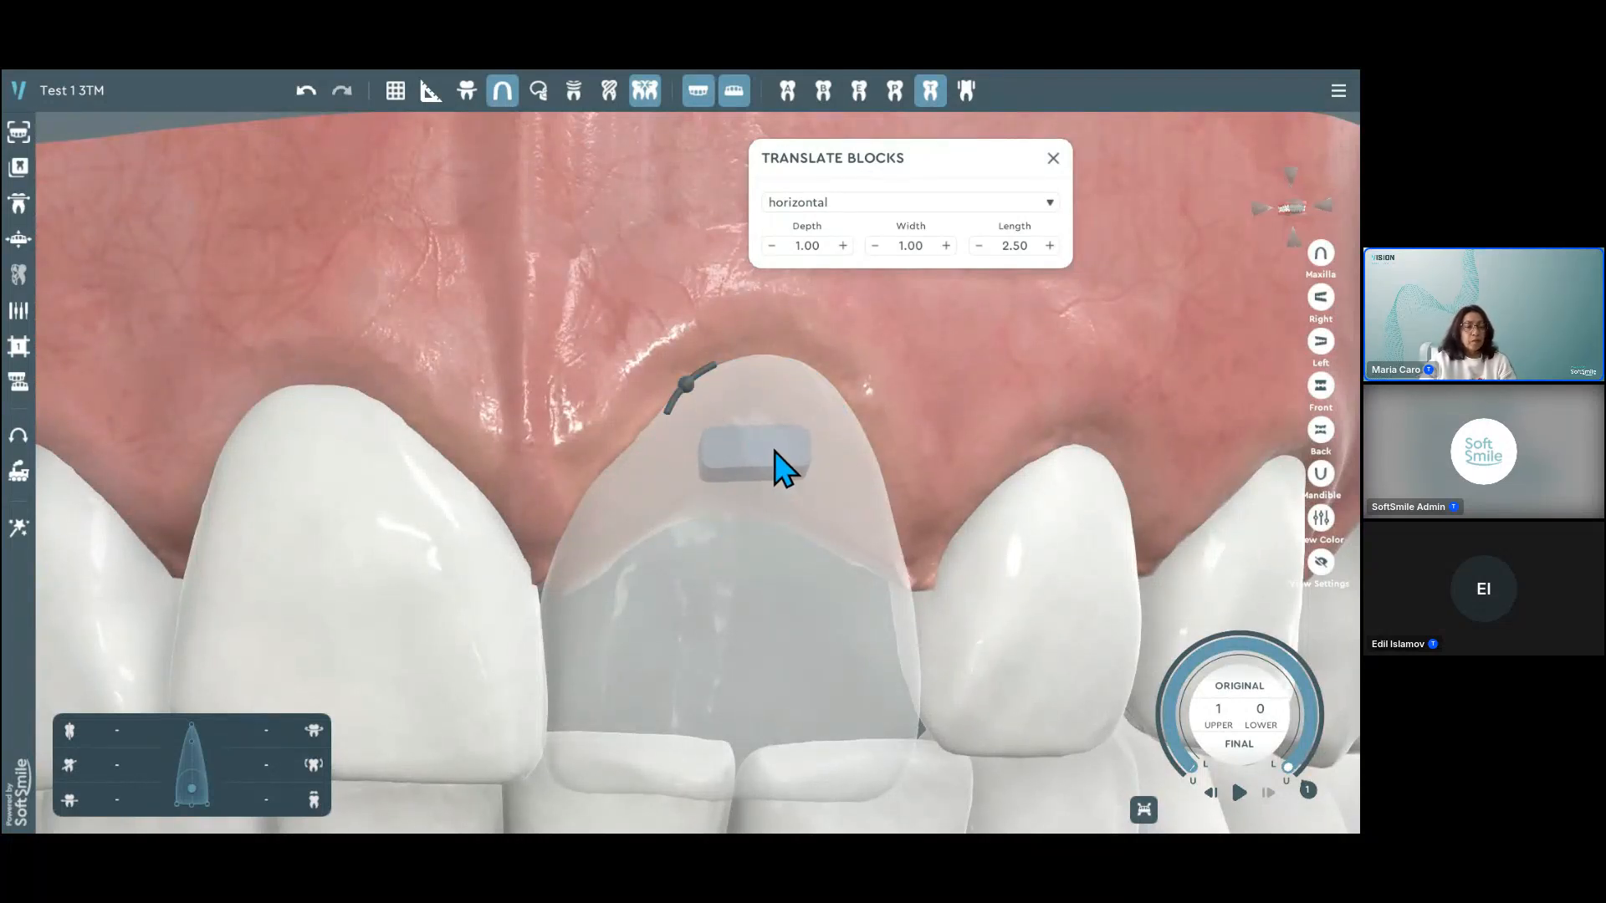
Step: Copy the horizontal block, hide the lower jaw, and place the copy on the inner surface of the same incisor
right_click(774, 451)
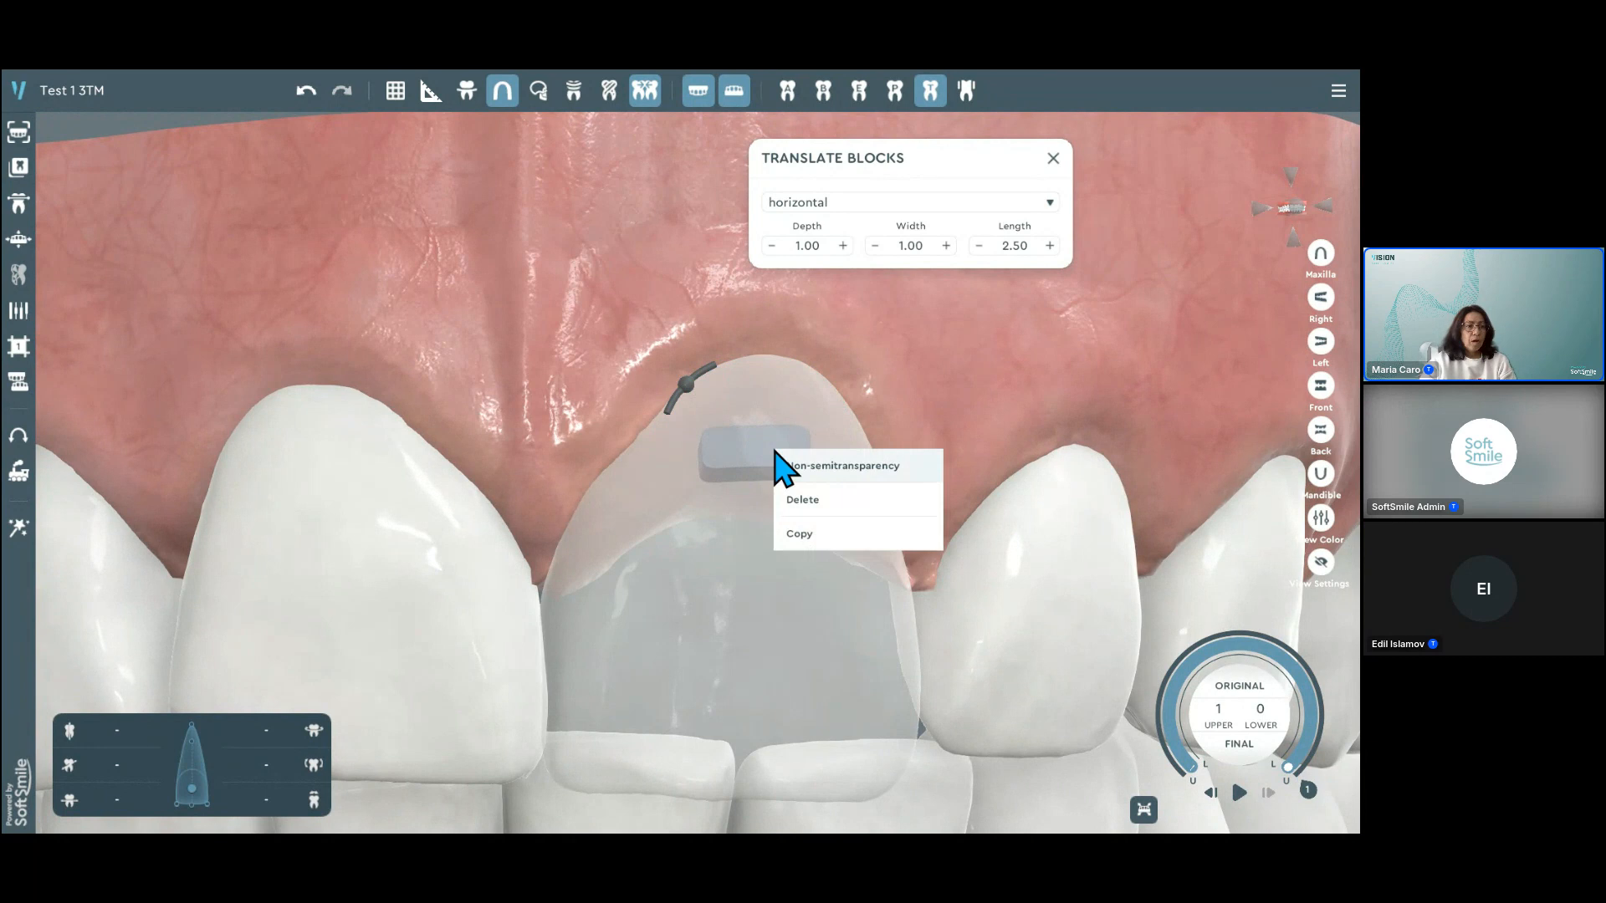
click(847, 535)
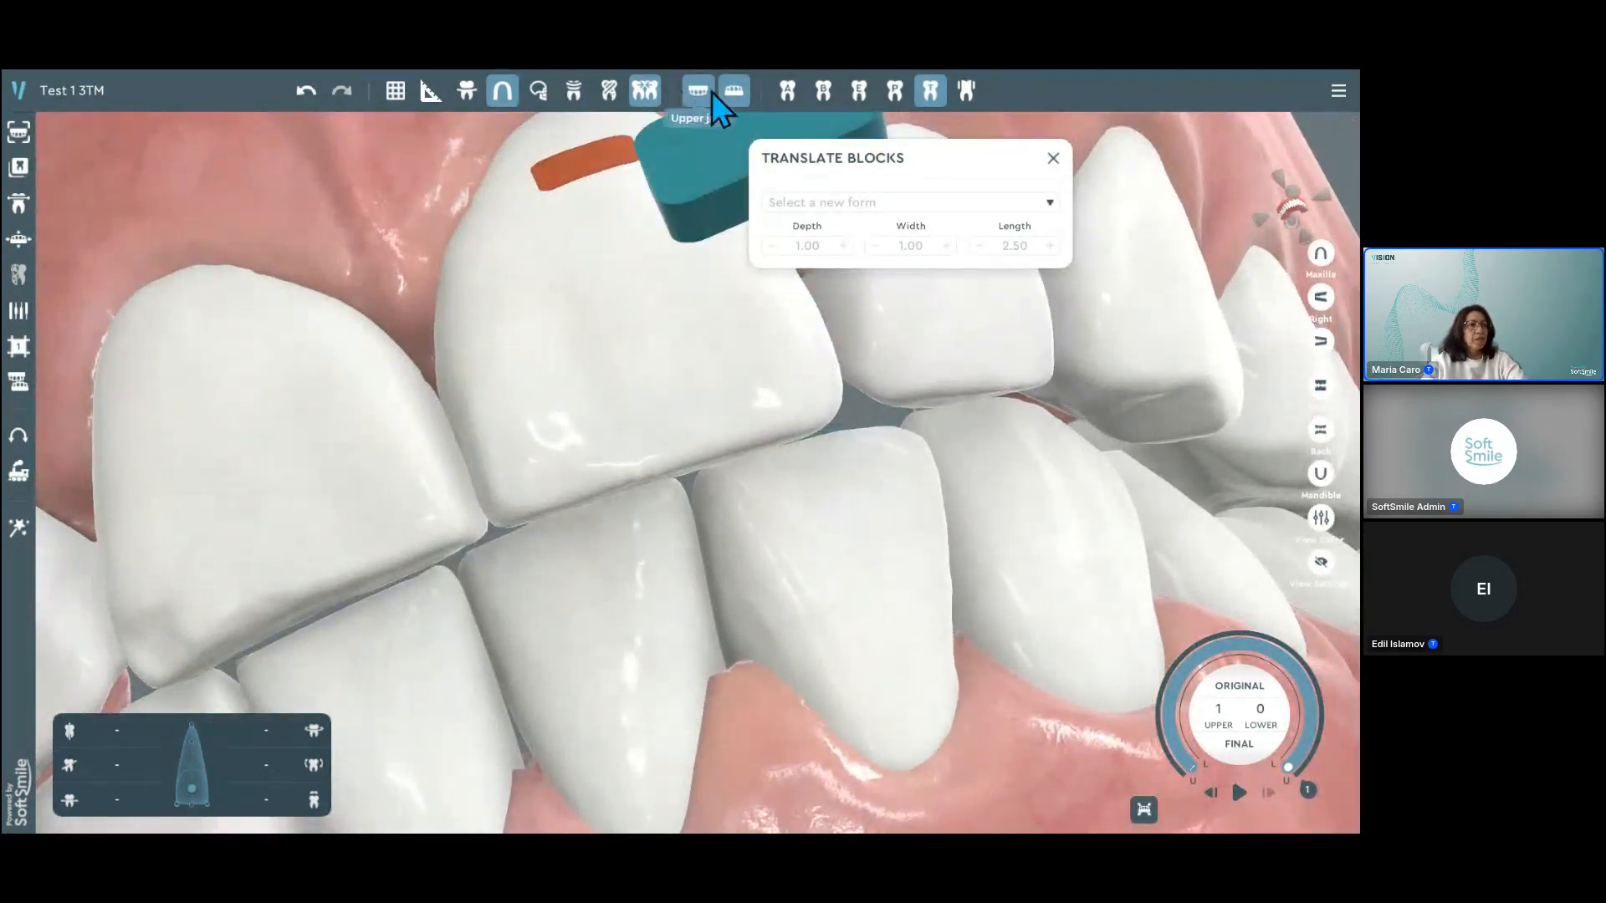
click(743, 94)
middle_drag(741, 414, 990, 408)
click(742, 562)
middle_drag(943, 462, 687, 452)
click(1051, 373)
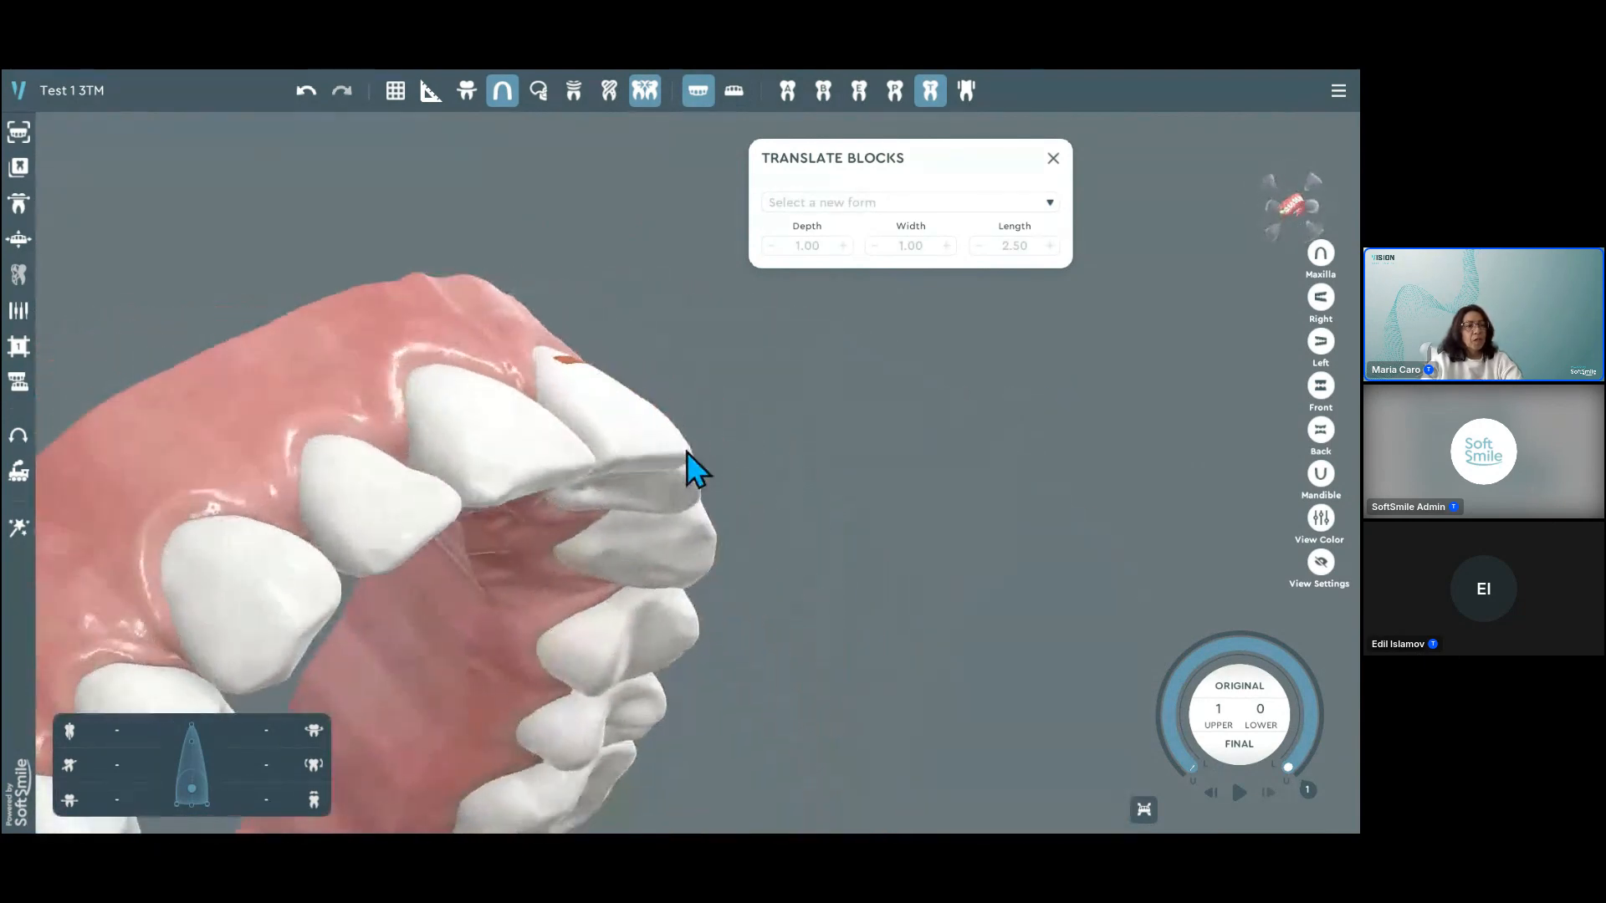
Step: Tilt the upper left central incisor carrying the blocks by about 7.69 in the front-to-back direction
click(687, 456)
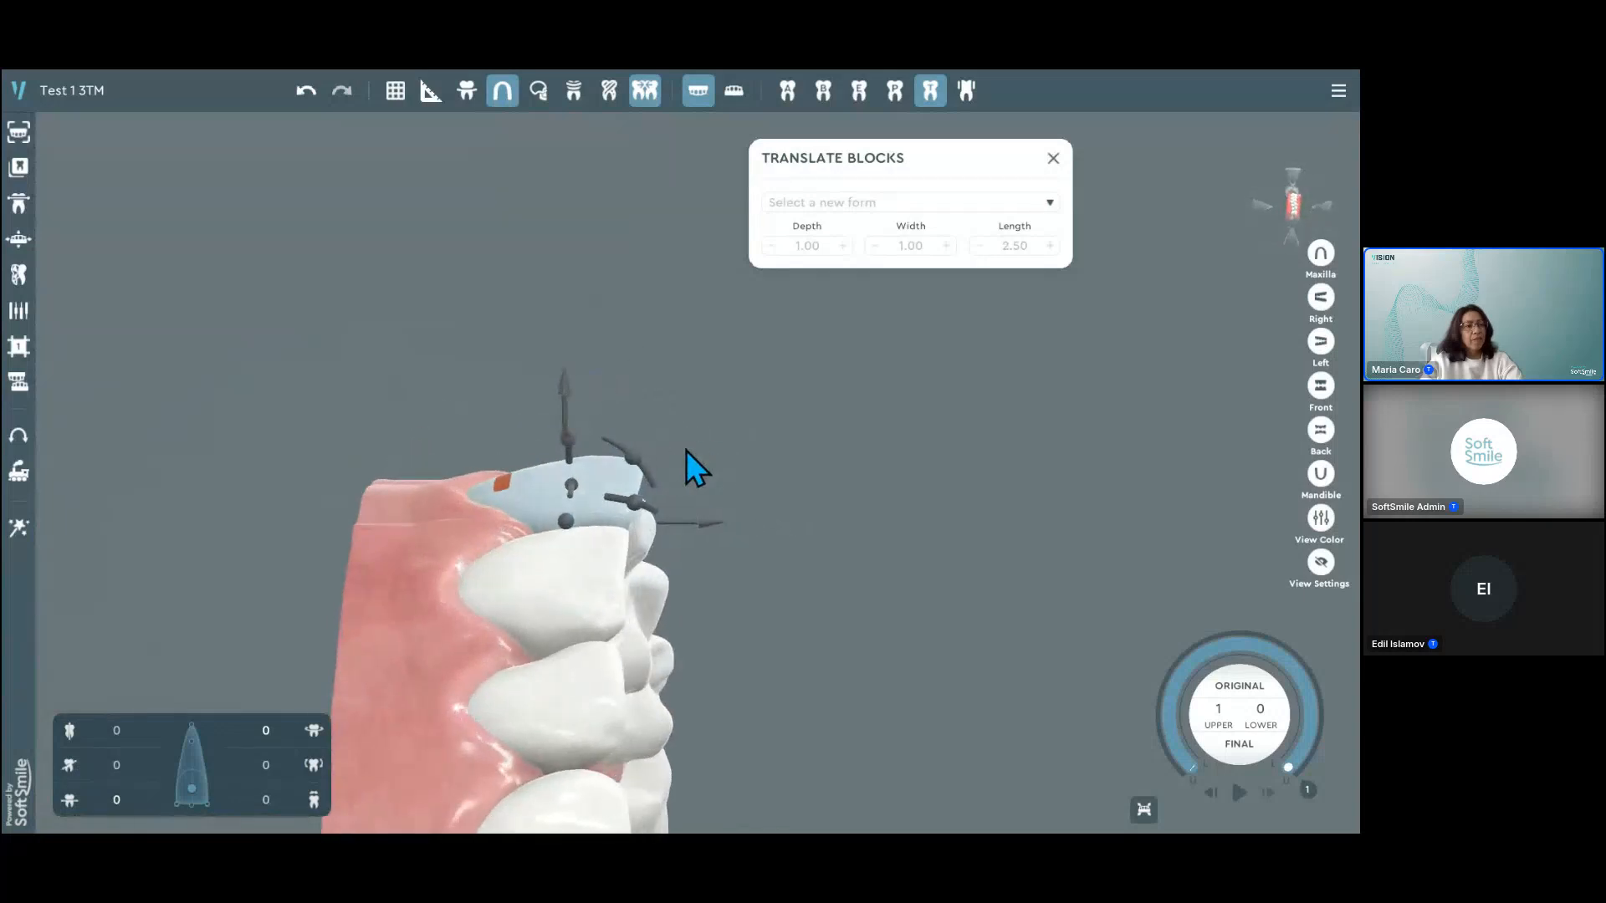
drag(624, 465, 573, 429)
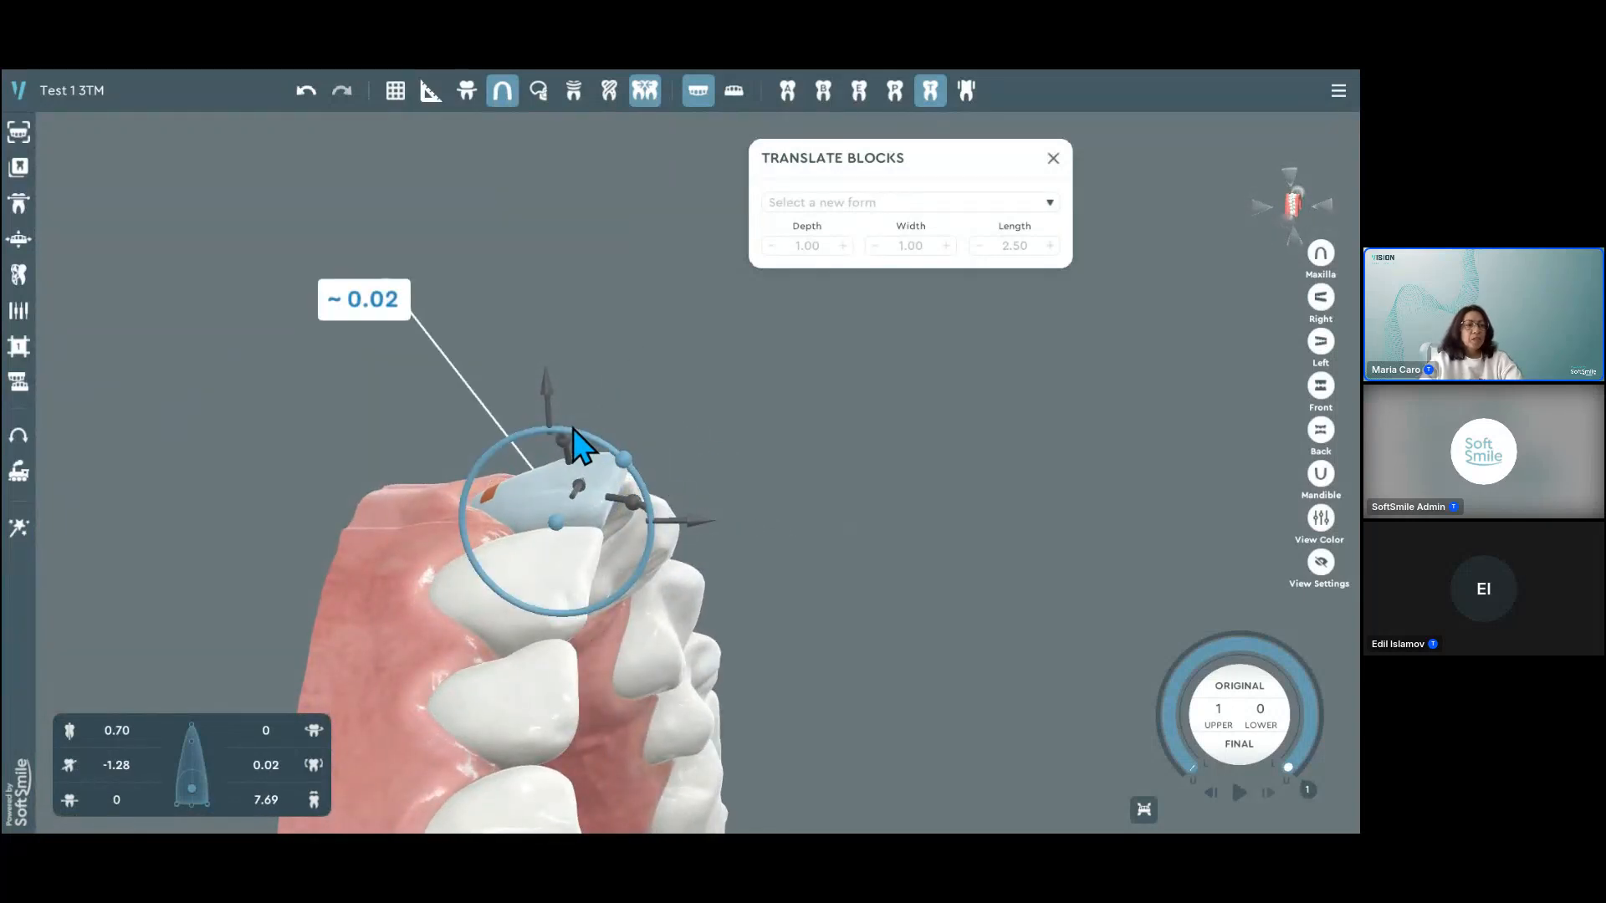
click(905, 430)
middle_drag(905, 430, 824, 502)
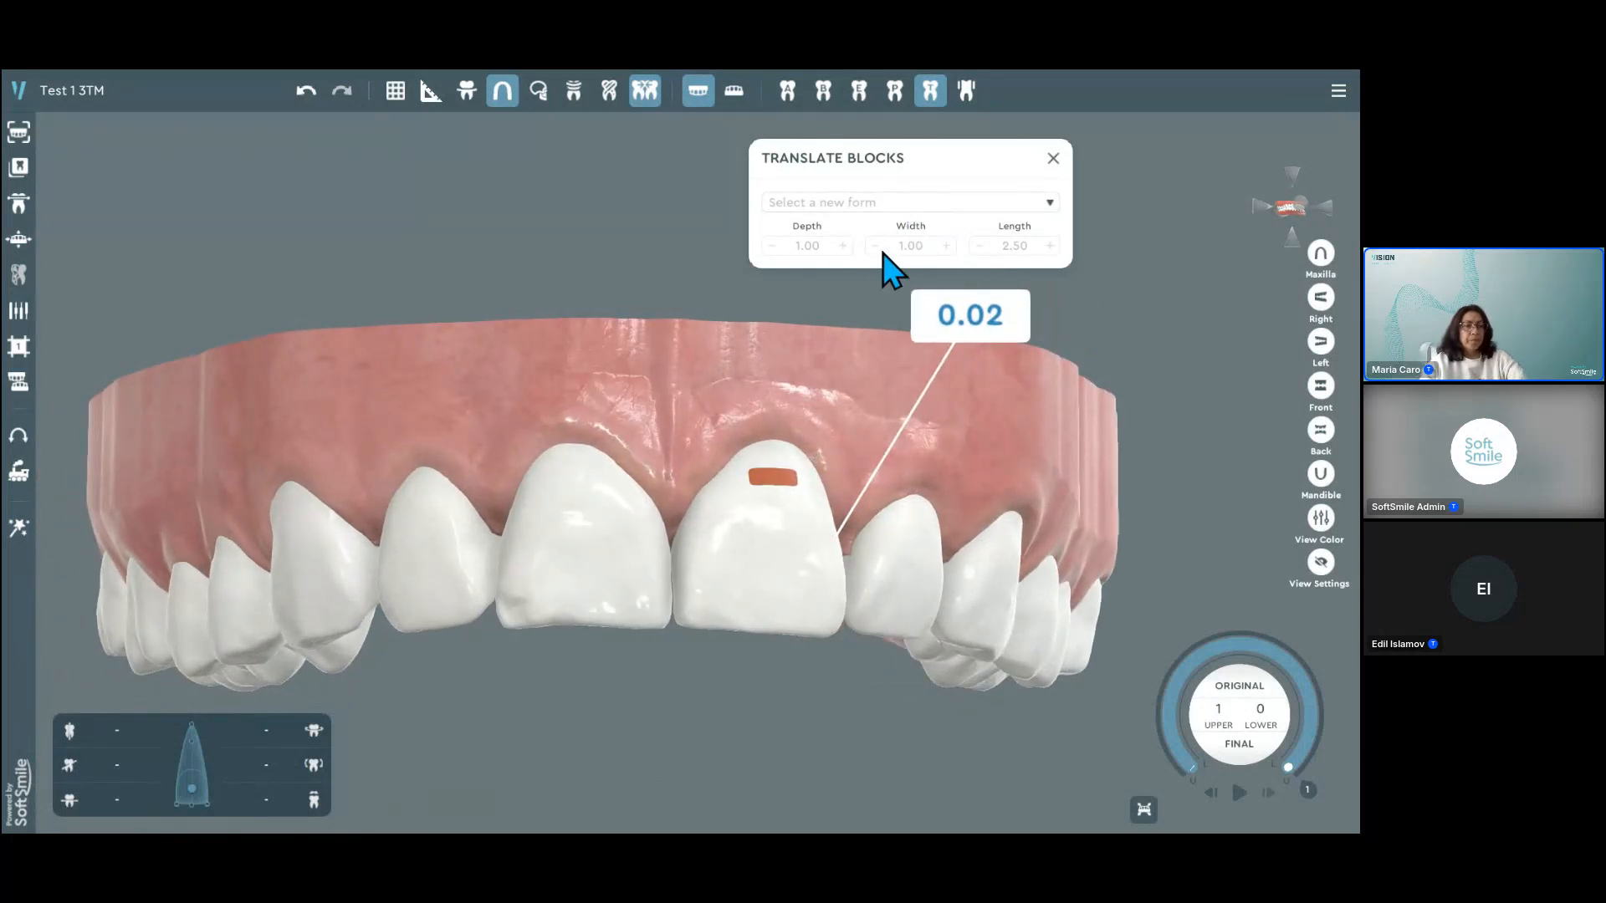
Step: Place a round translate block near the outer biting-edge corner of the upper left central incisor's front surface
click(917, 205)
click(831, 261)
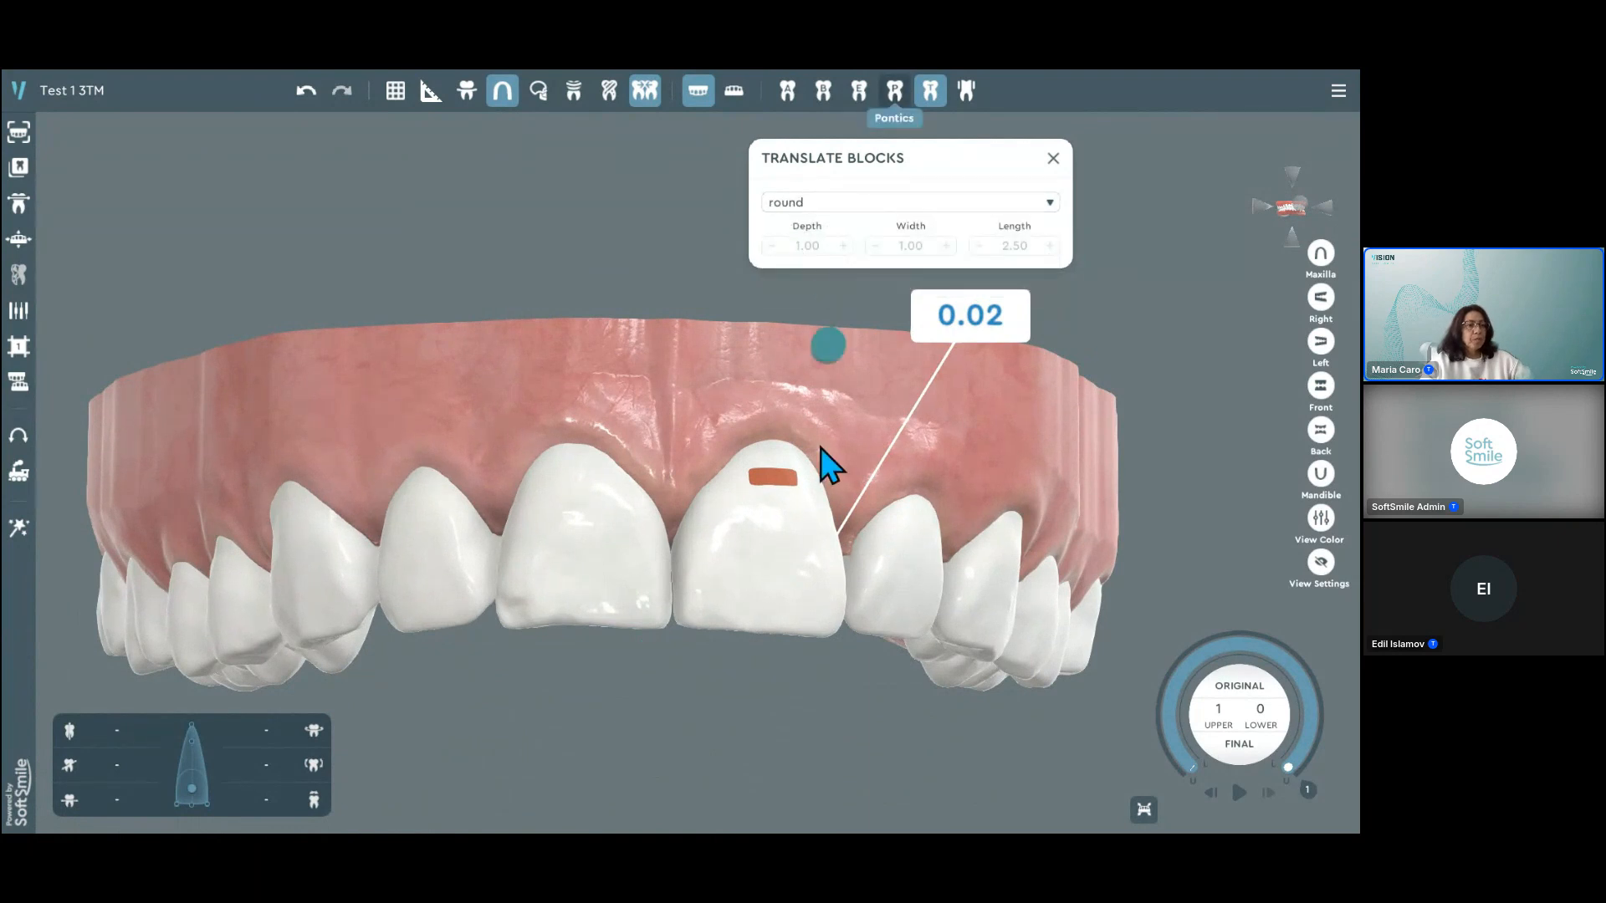
click(812, 589)
click(764, 563)
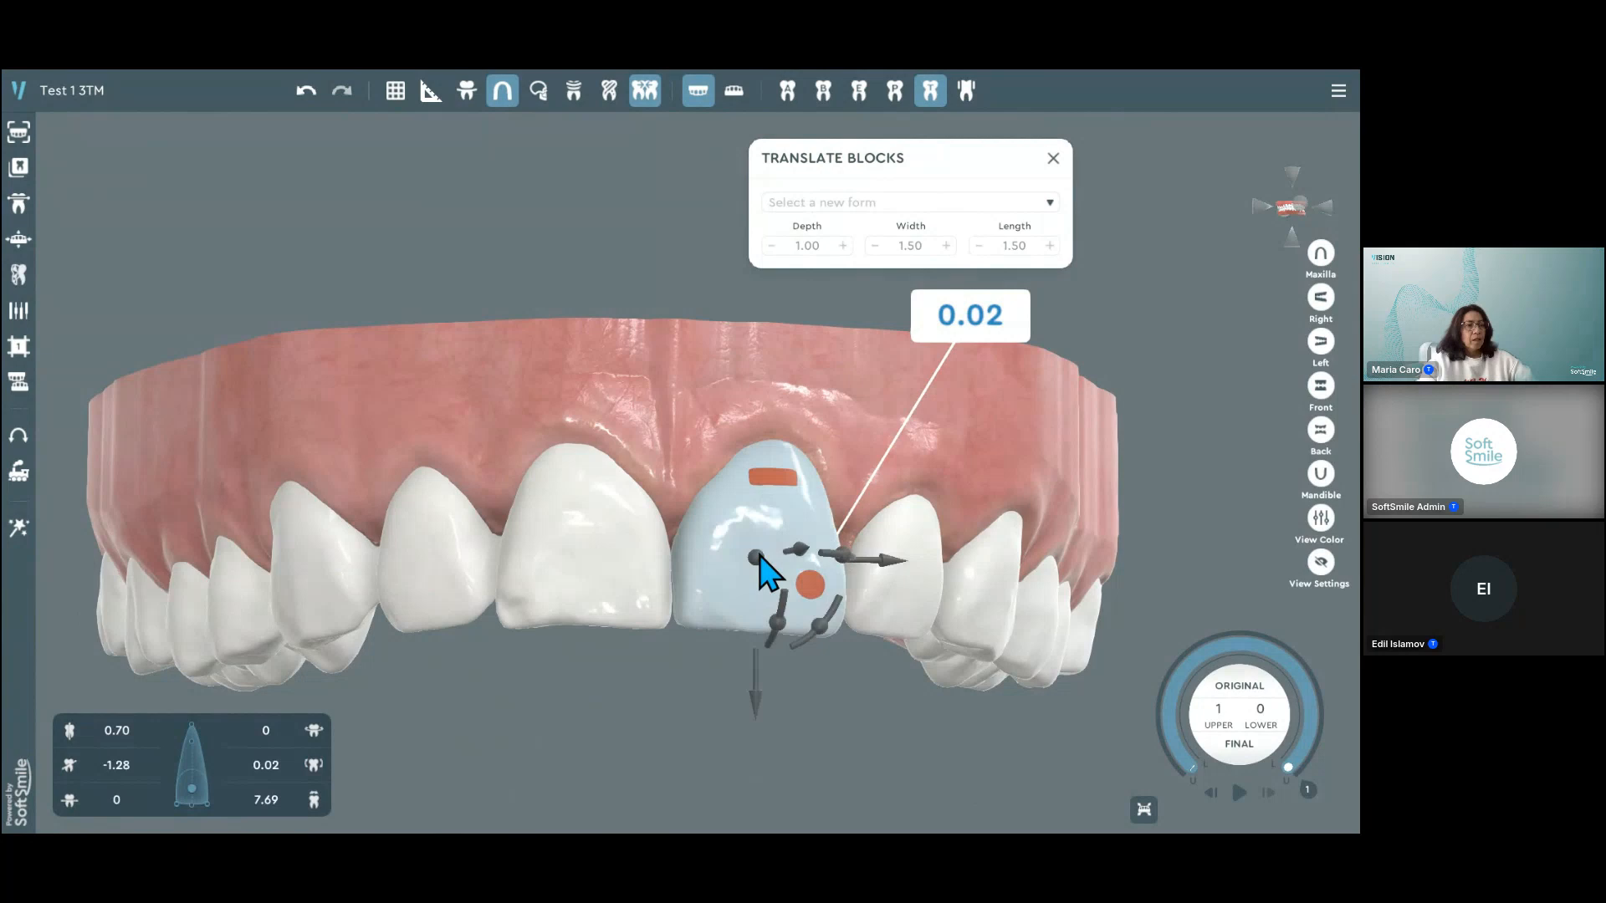
Step: Place a vertical translate block near the midline side of the same incisor's front surface, close to the biting edge
click(880, 205)
click(815, 287)
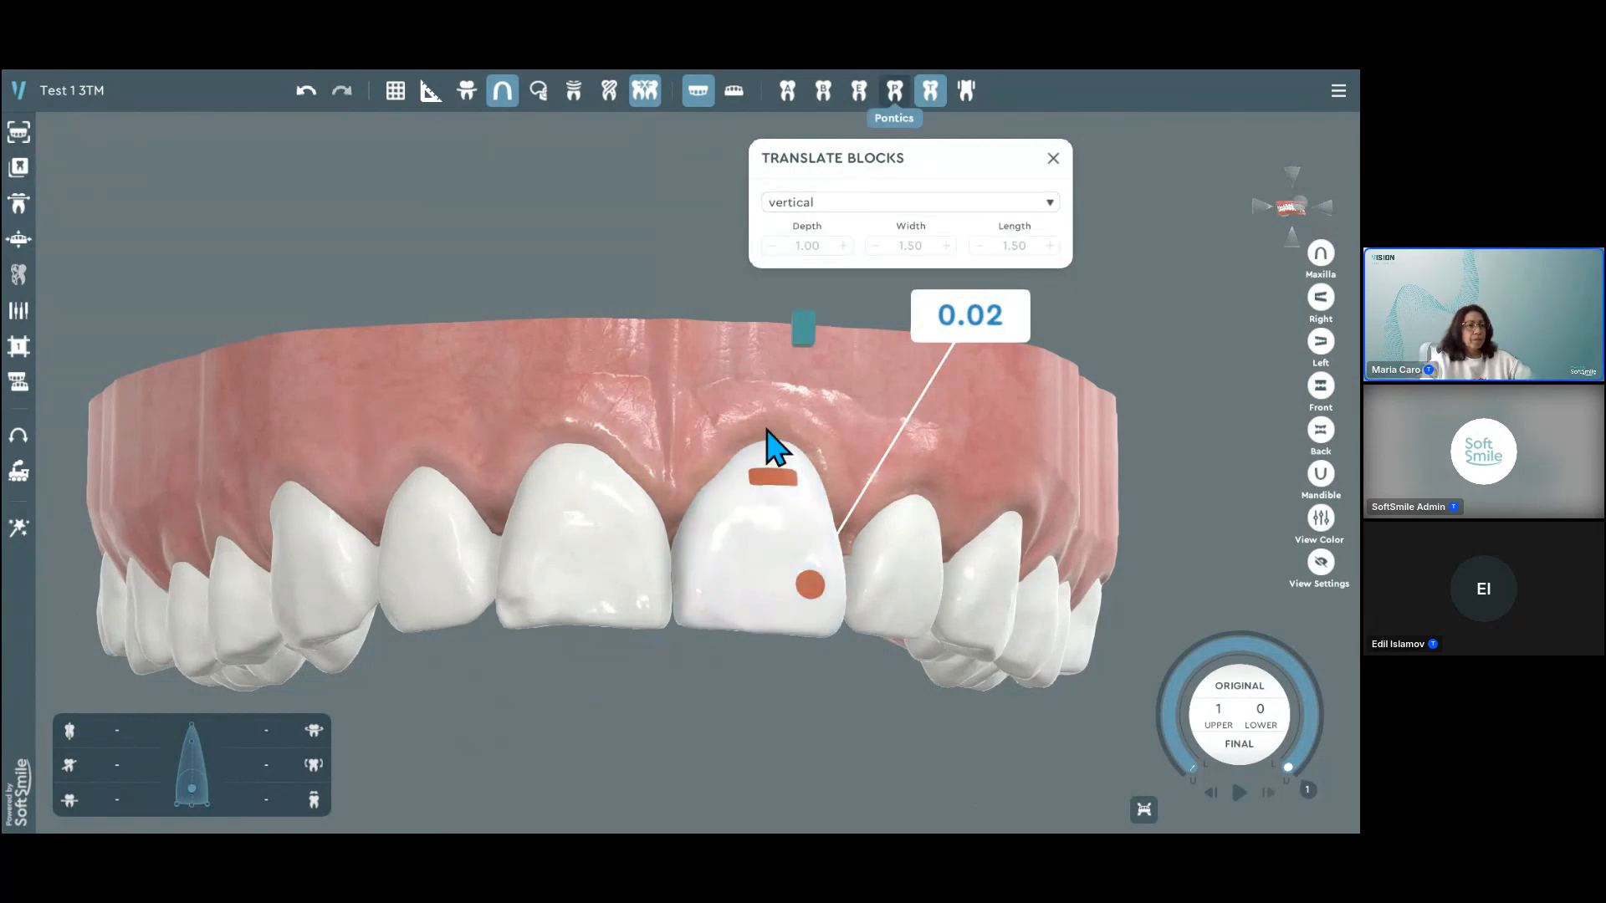
click(741, 599)
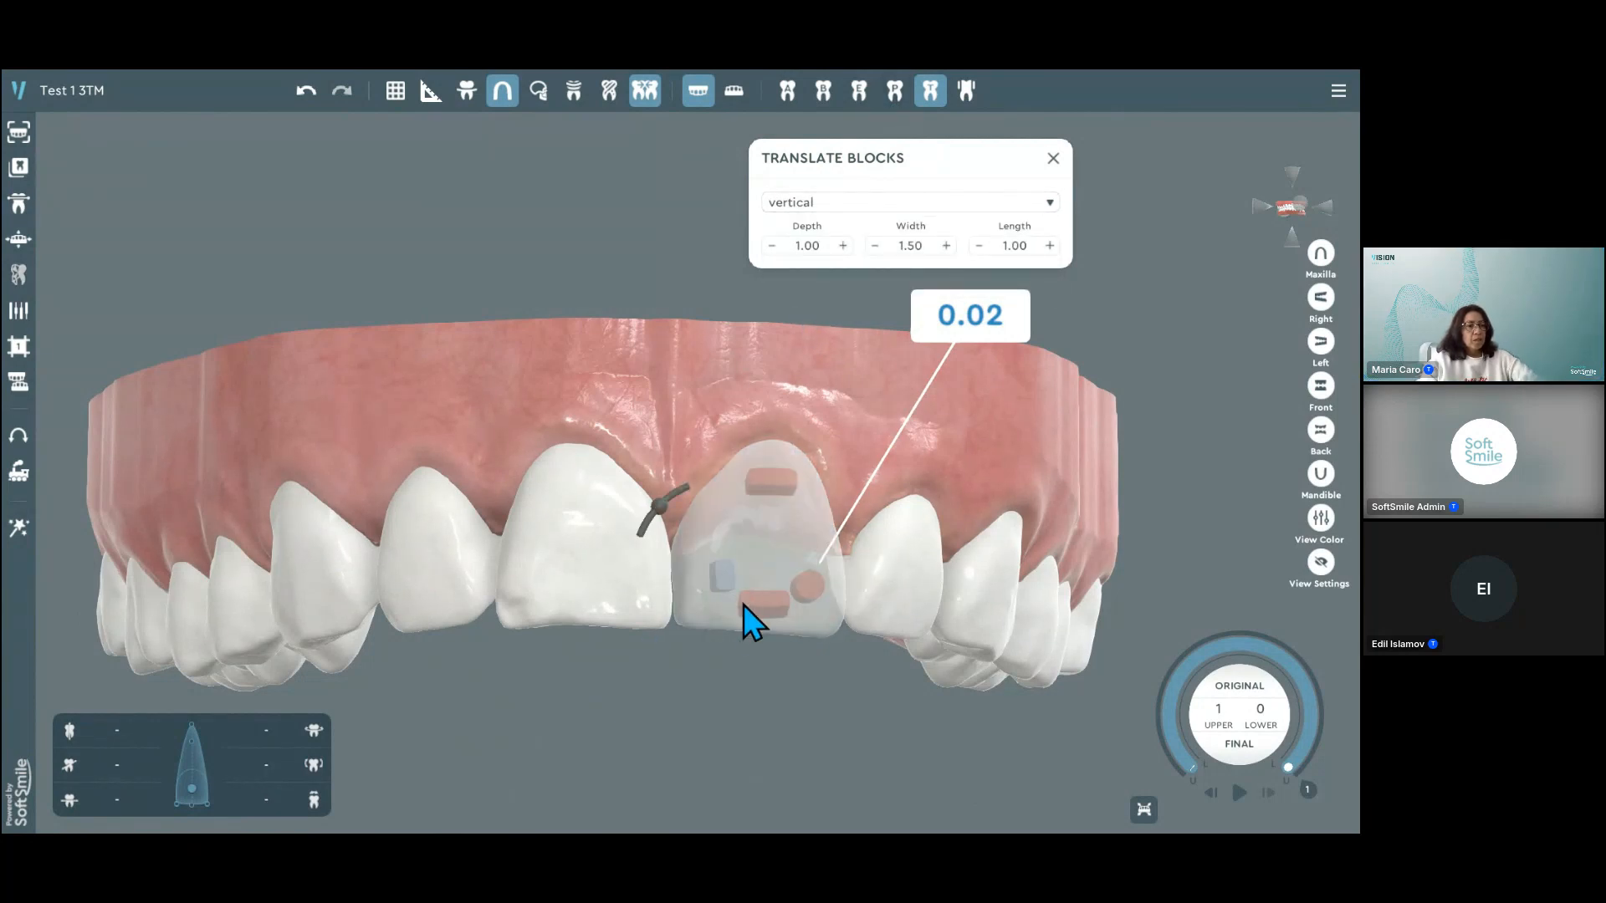
click(765, 652)
right_drag(774, 622, 801, 545)
right_drag(886, 666, 896, 602)
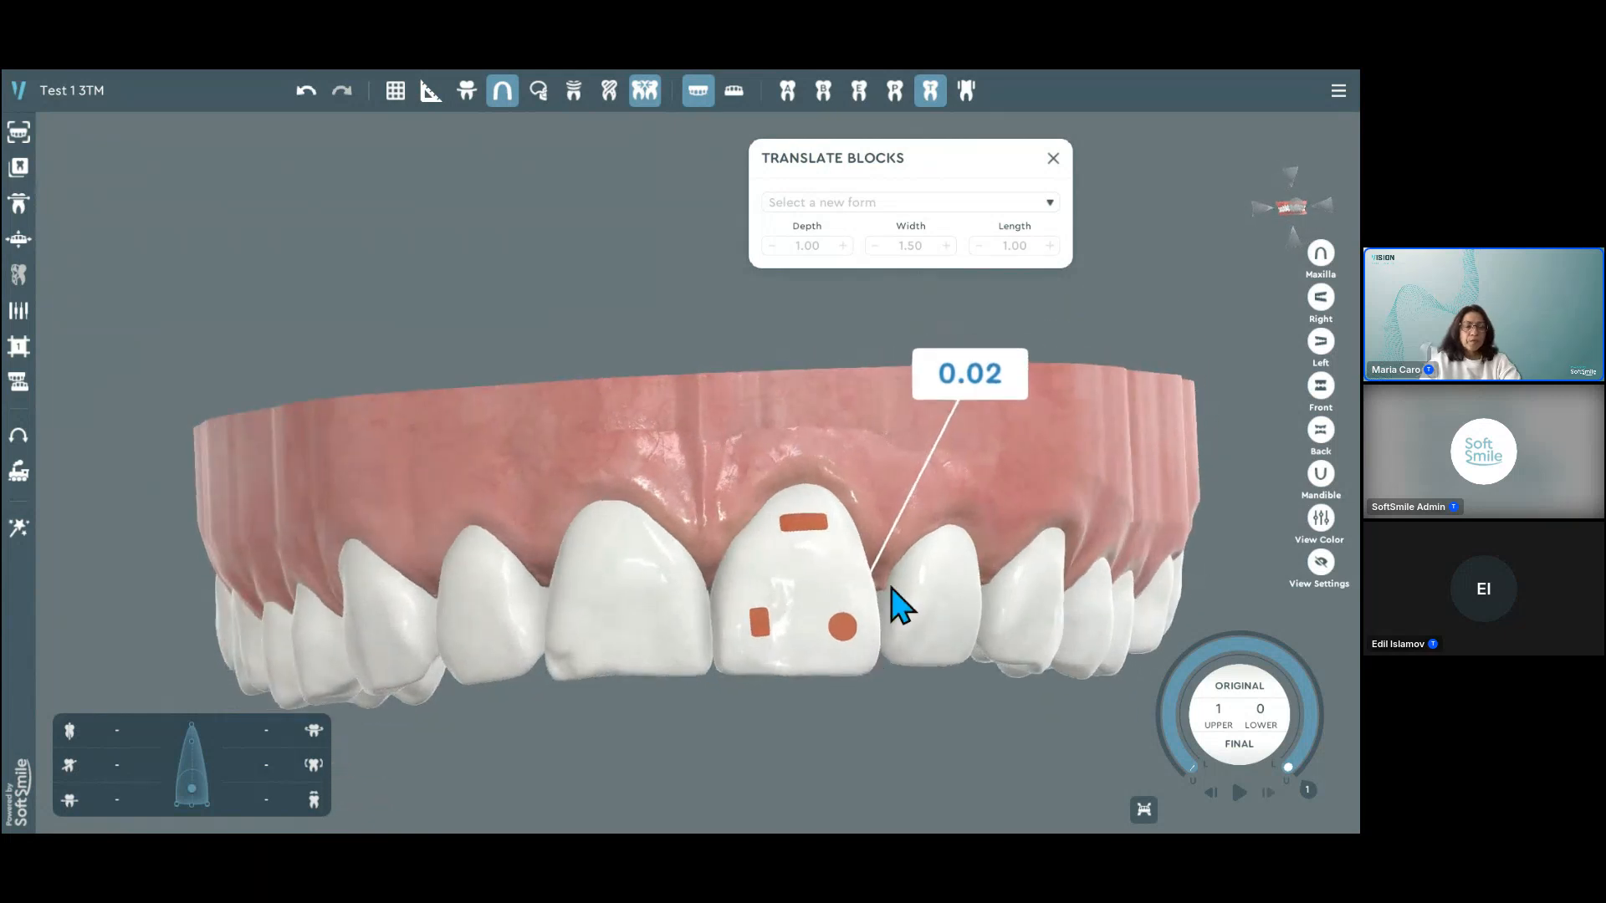
right_drag(801, 398, 840, 444)
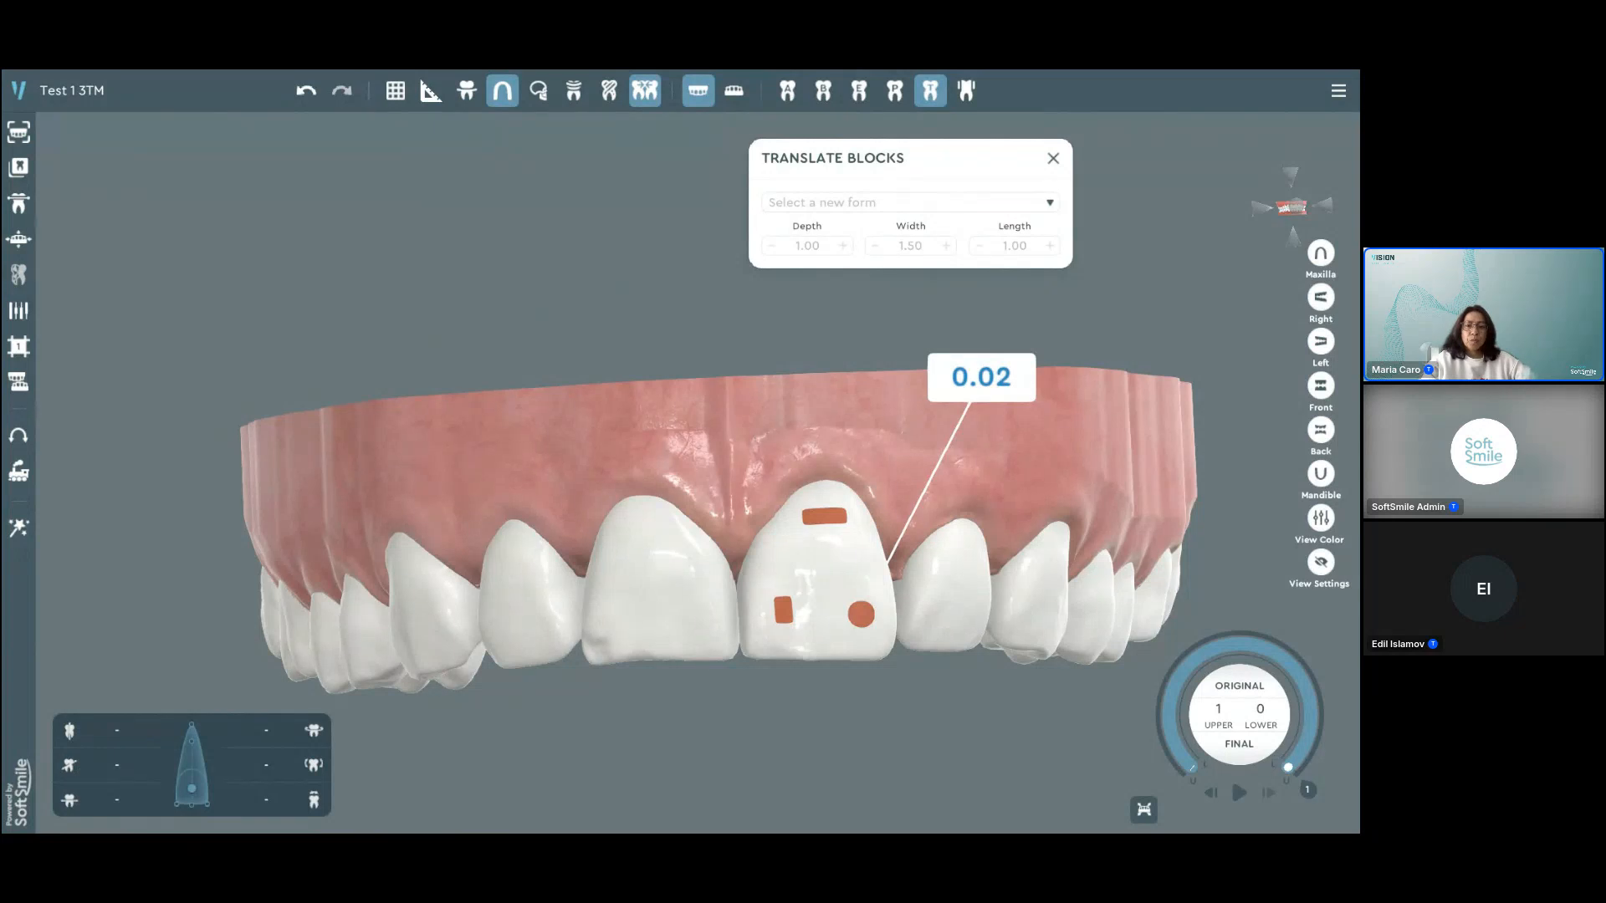
Step: View "Translate Block image as a negative form.jpg" in the image viewer, return to the model and finish Translate Blocks
key(alt+Tab)
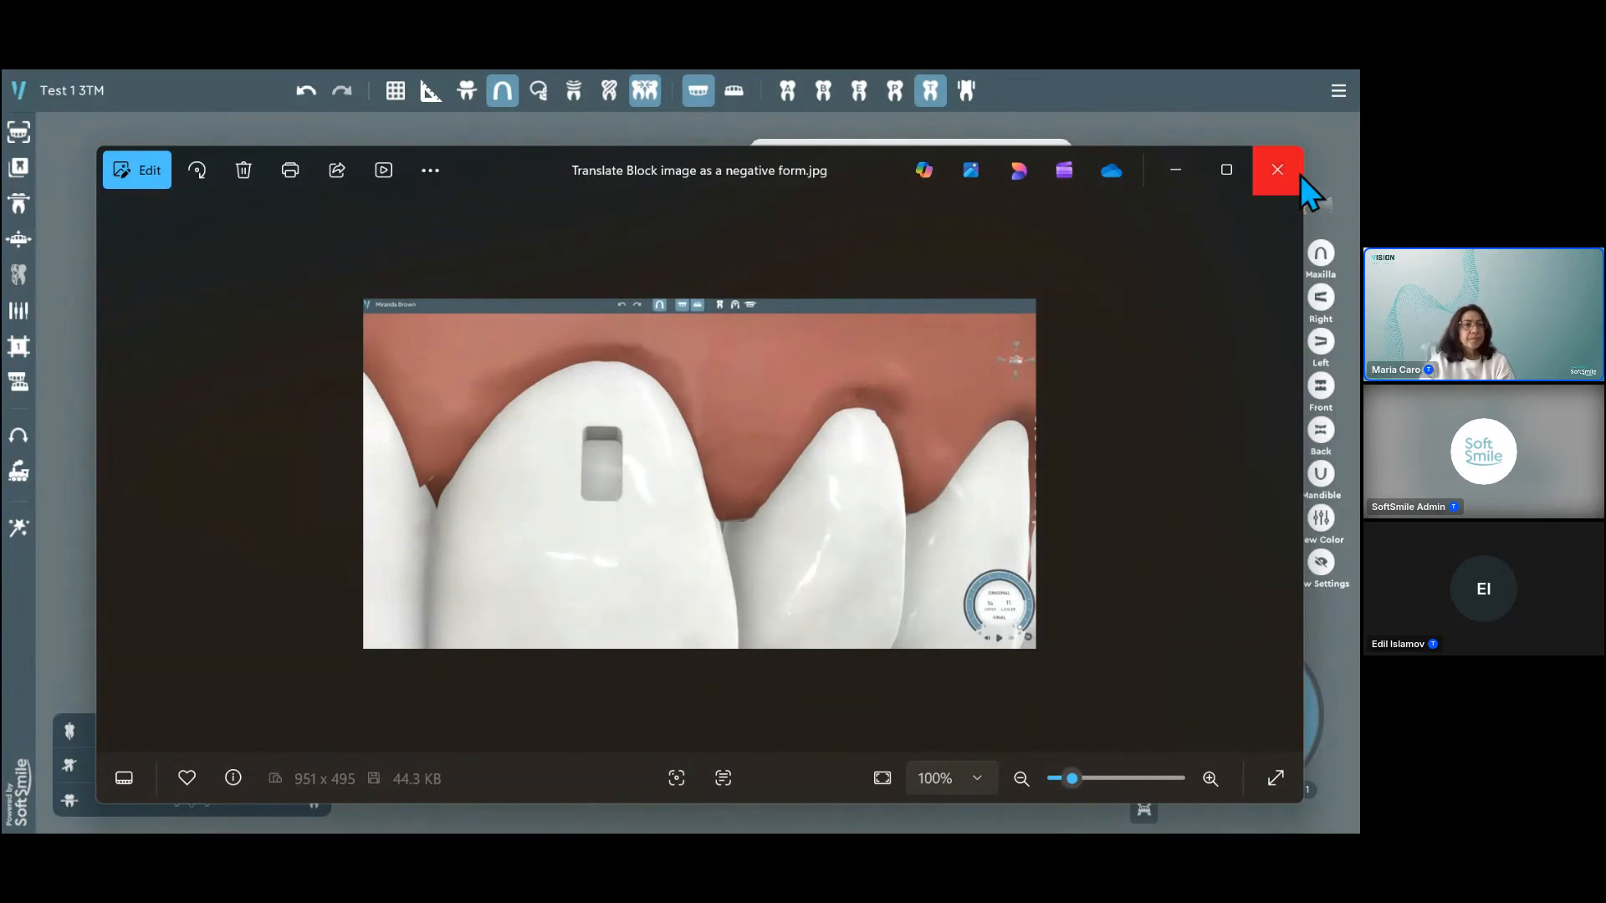
click(1173, 167)
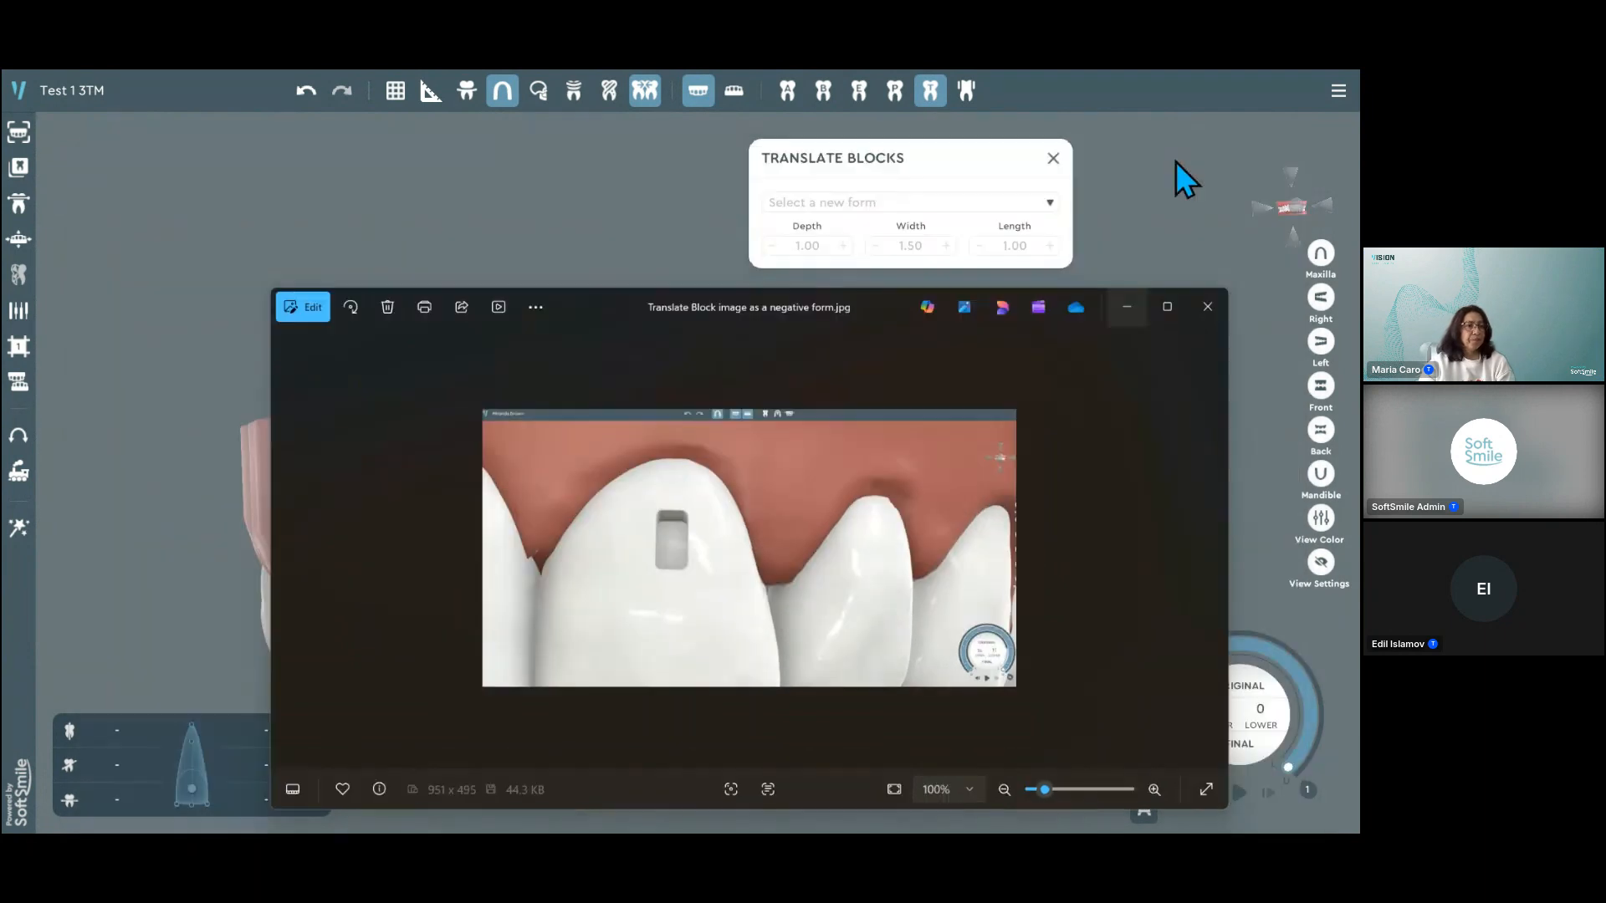
right_drag(733, 363, 723, 361)
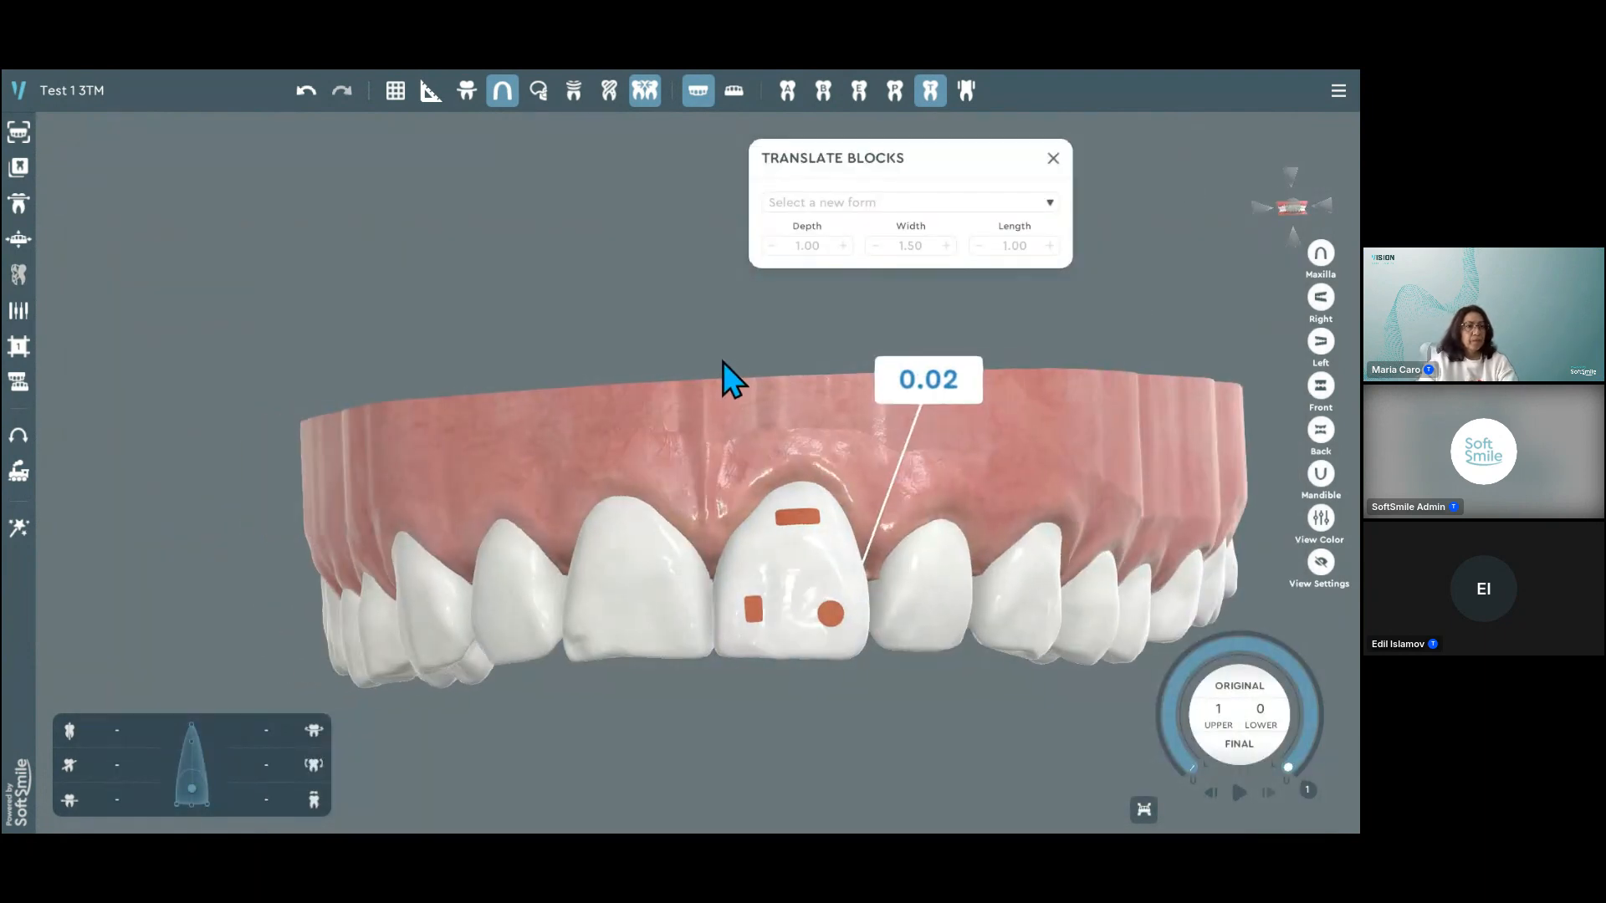
click(1053, 158)
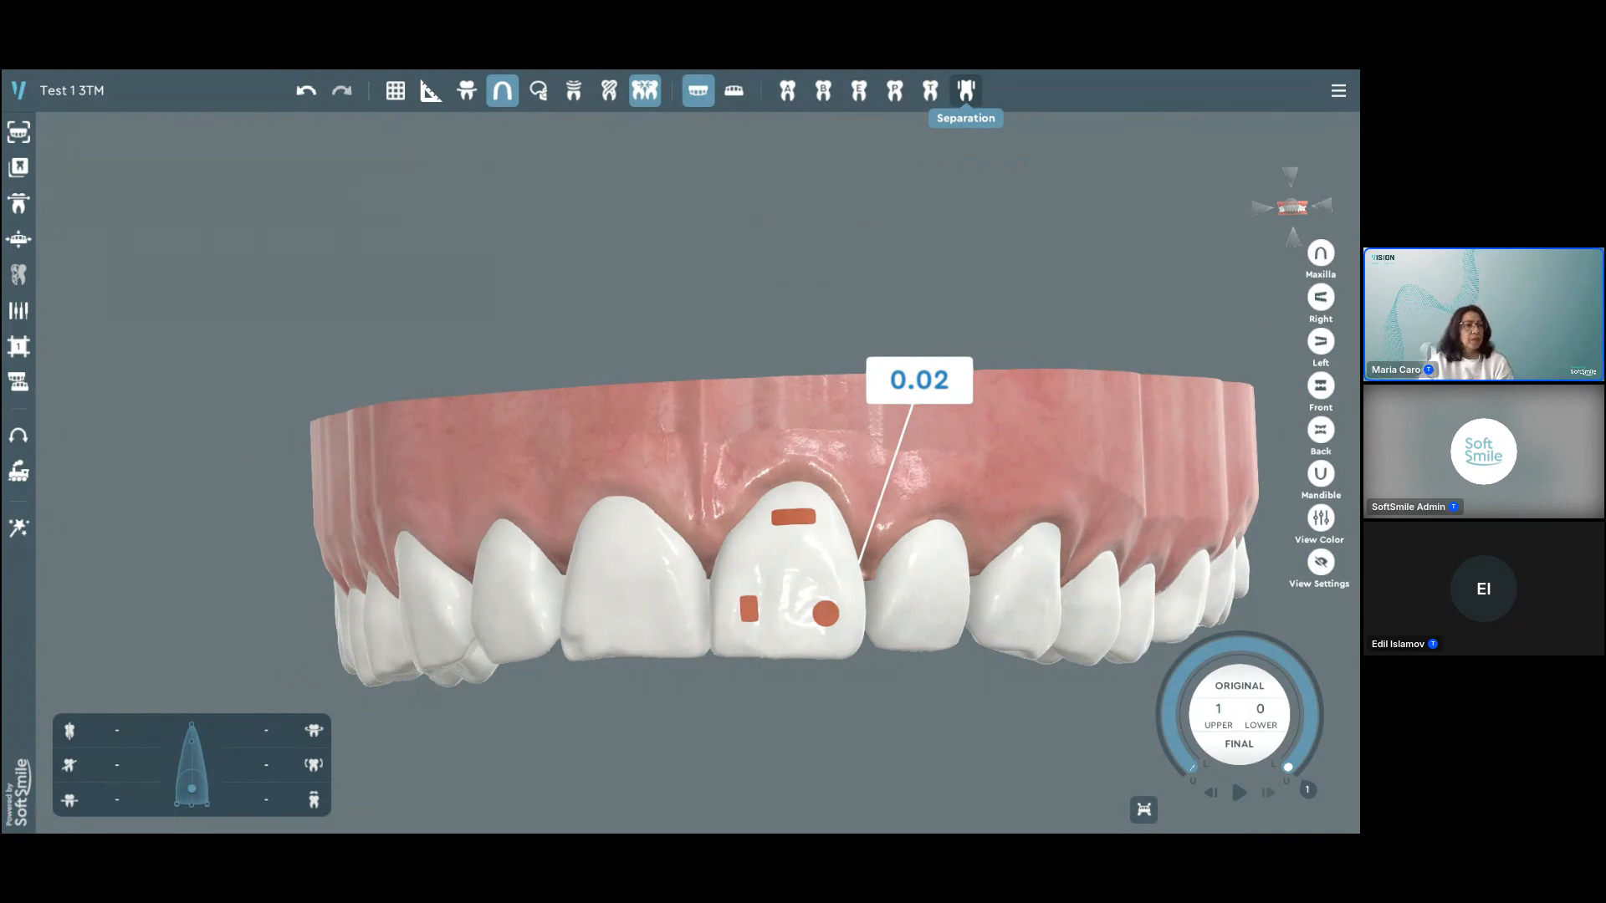
Step: Intrude the upper right central incisor by about 1.54 mm along its vertical axis
middle_drag(996, 453, 946, 415)
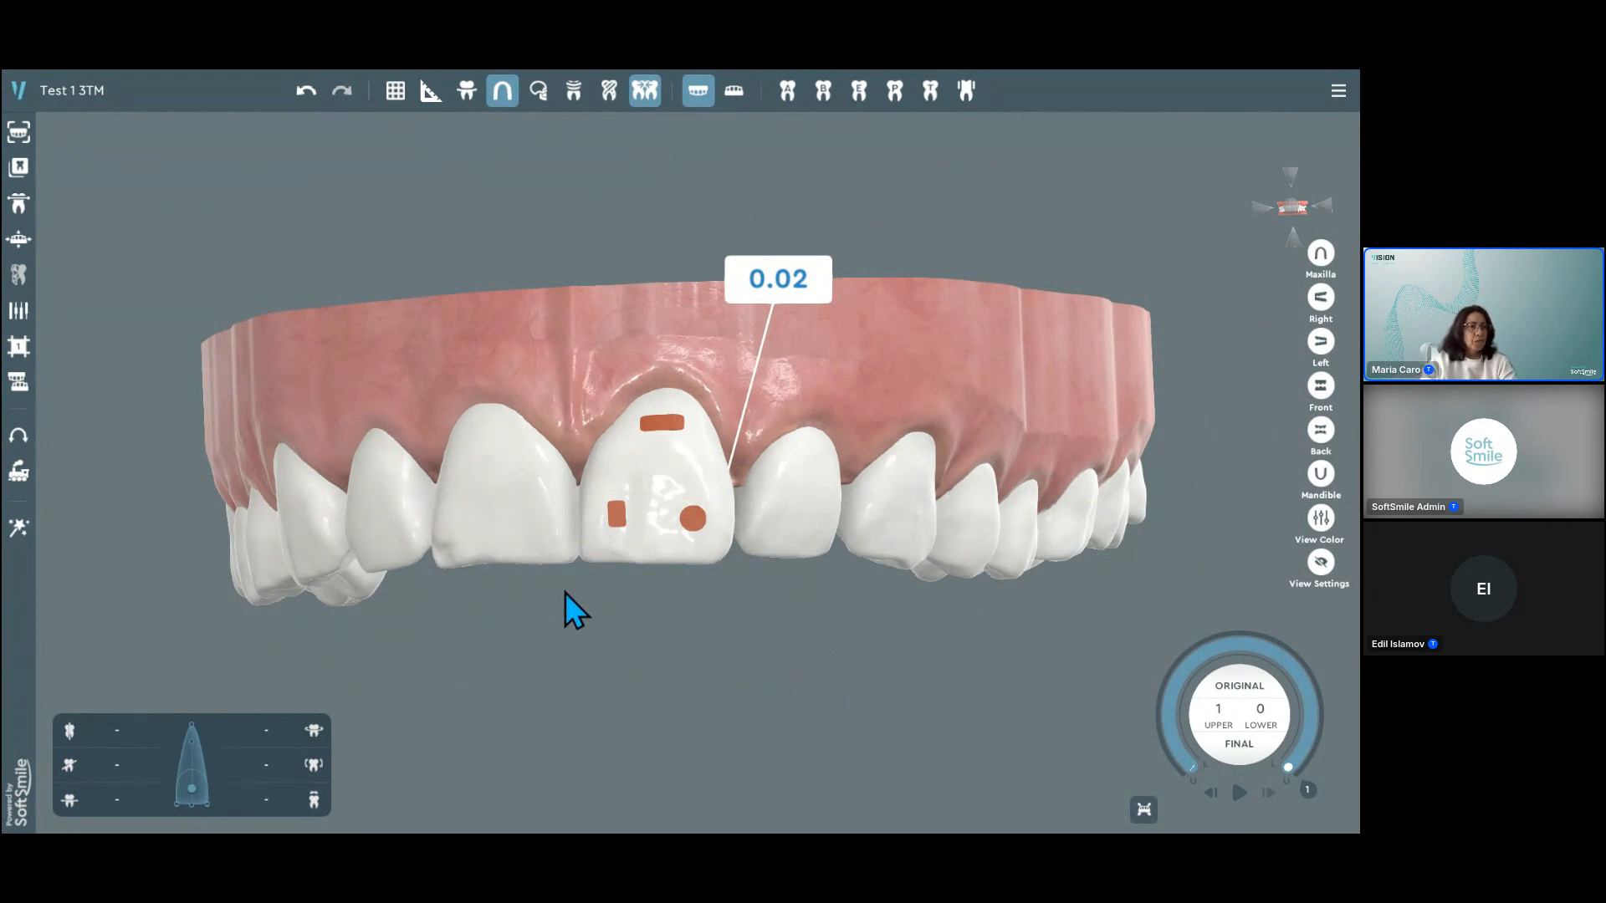
click(544, 516)
drag(686, 629, 781, 646)
right_drag(932, 415, 1012, 490)
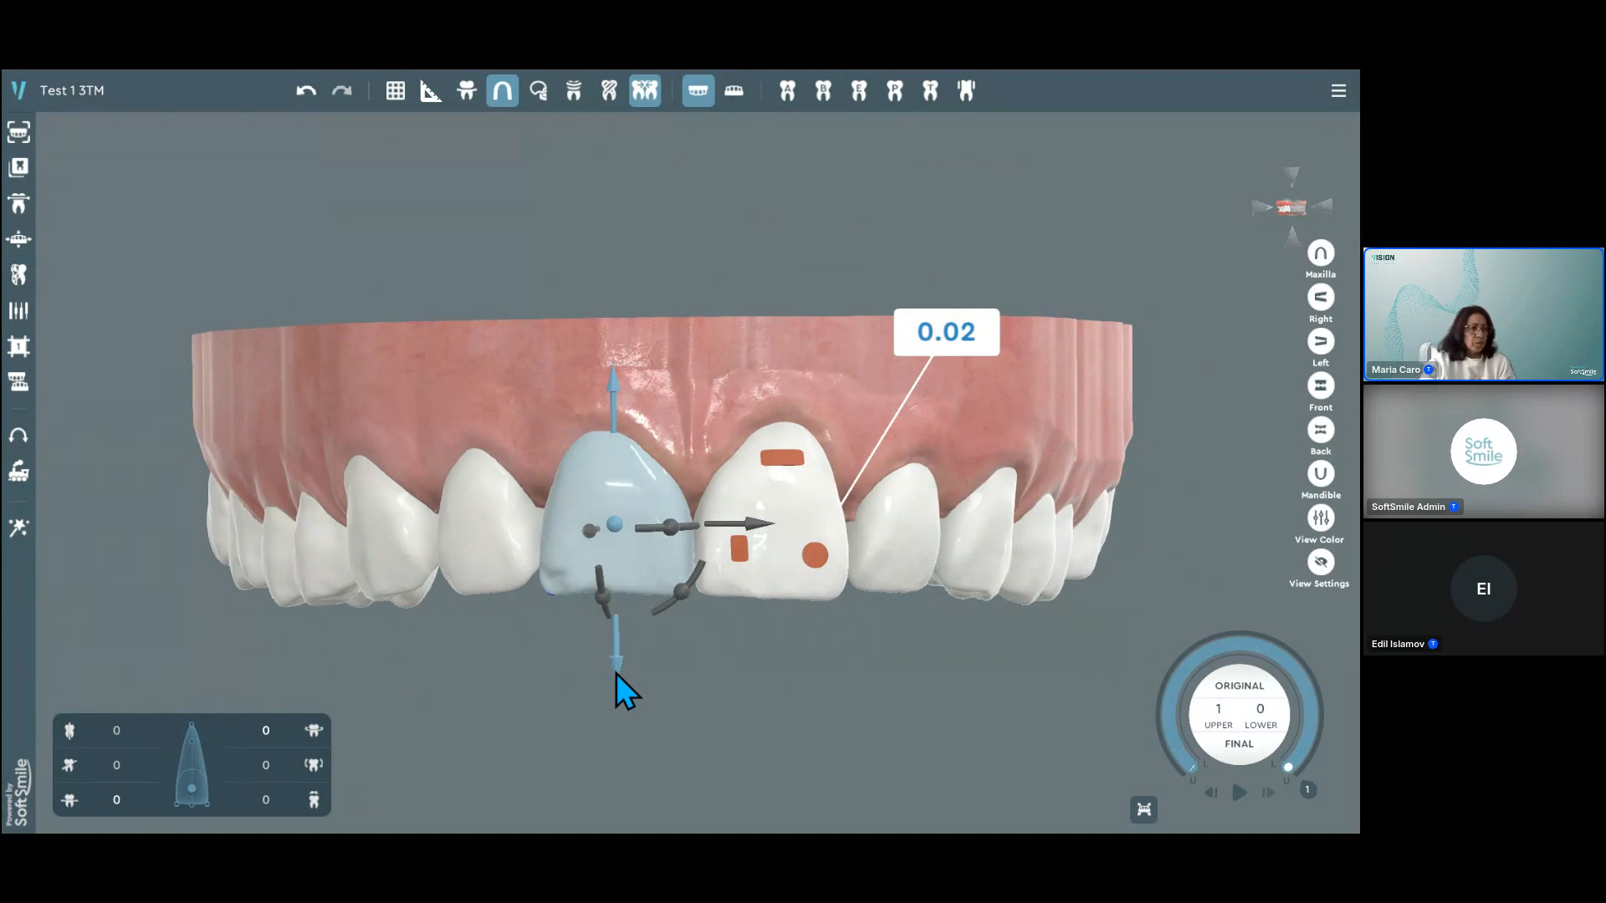
drag(615, 674, 615, 641)
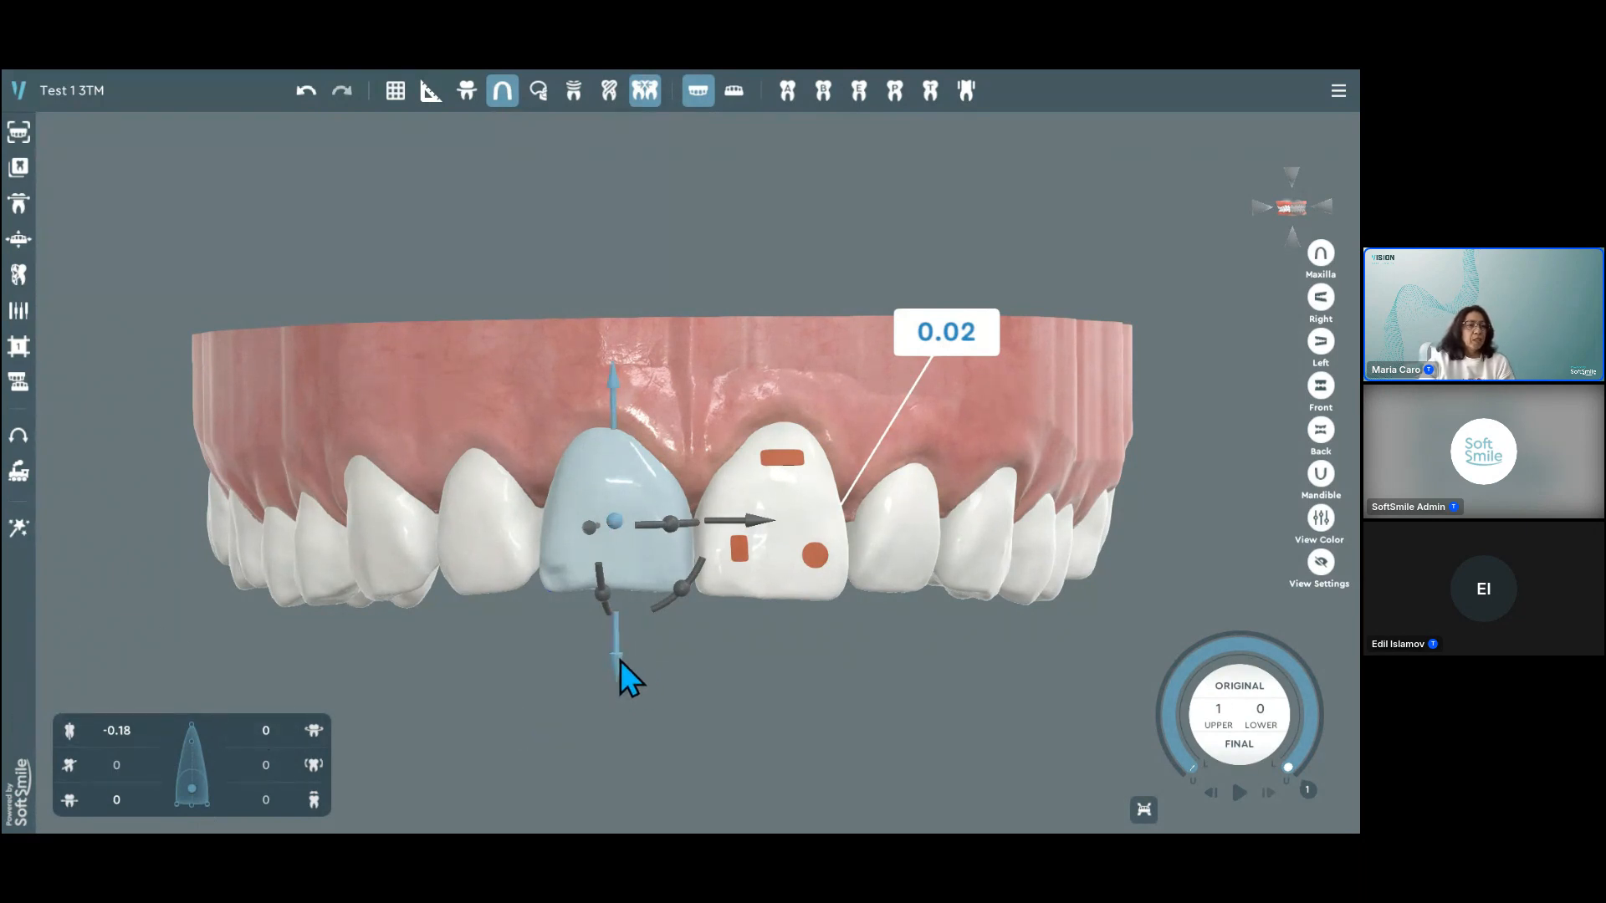
drag(615, 663, 573, 420)
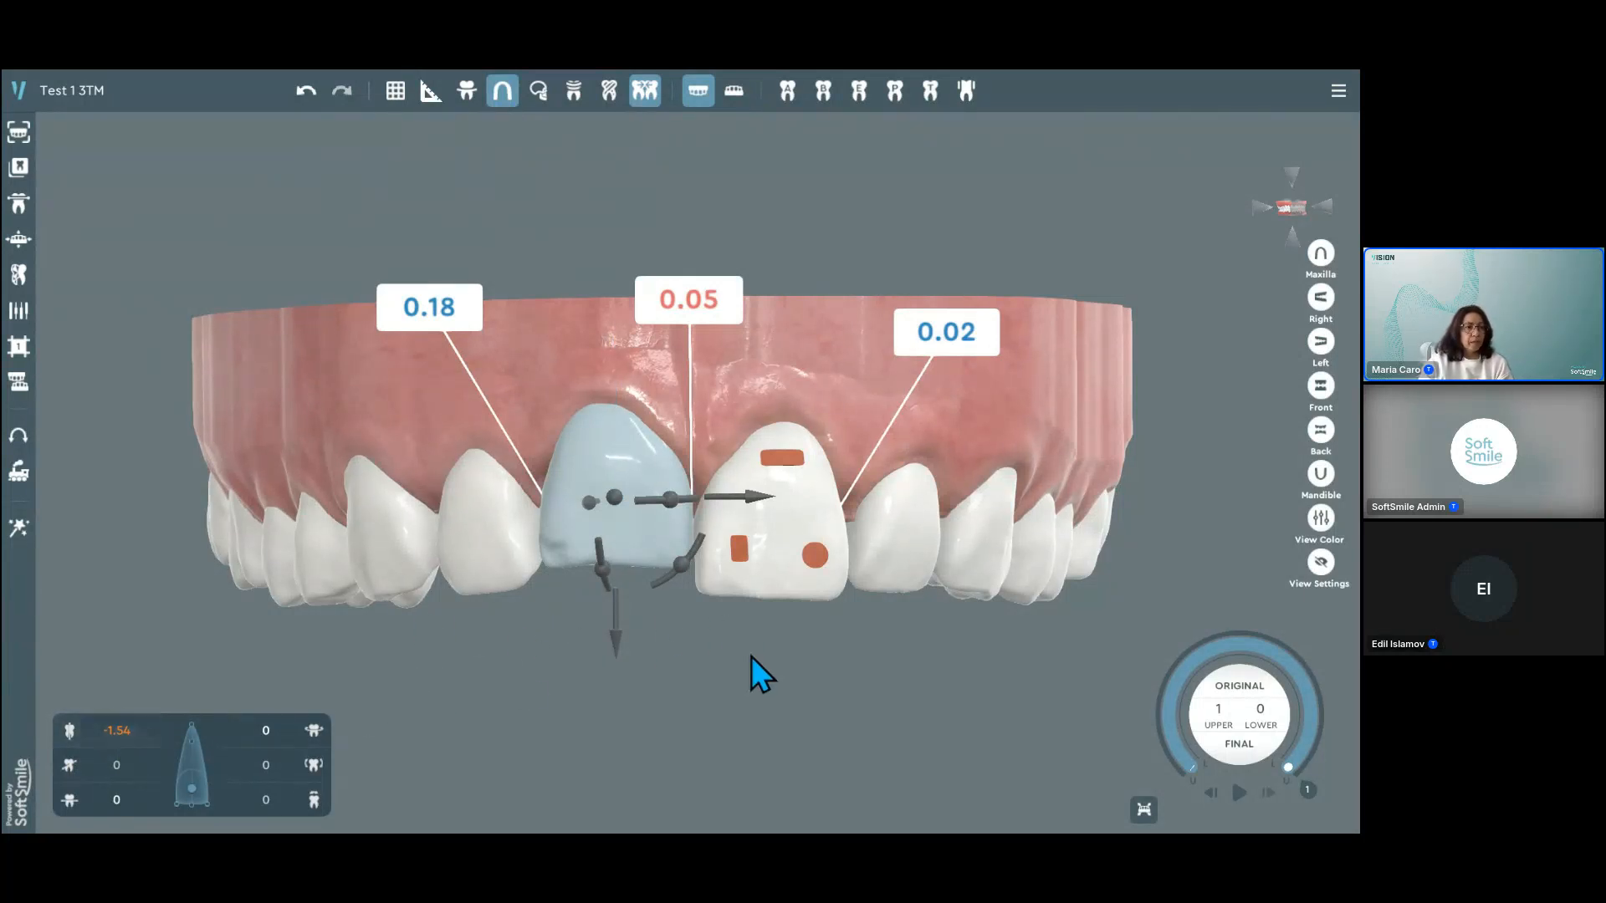
Step: Intrude the upper right lateral incisor by about 2.59 mm along its vertical axis
click(470, 580)
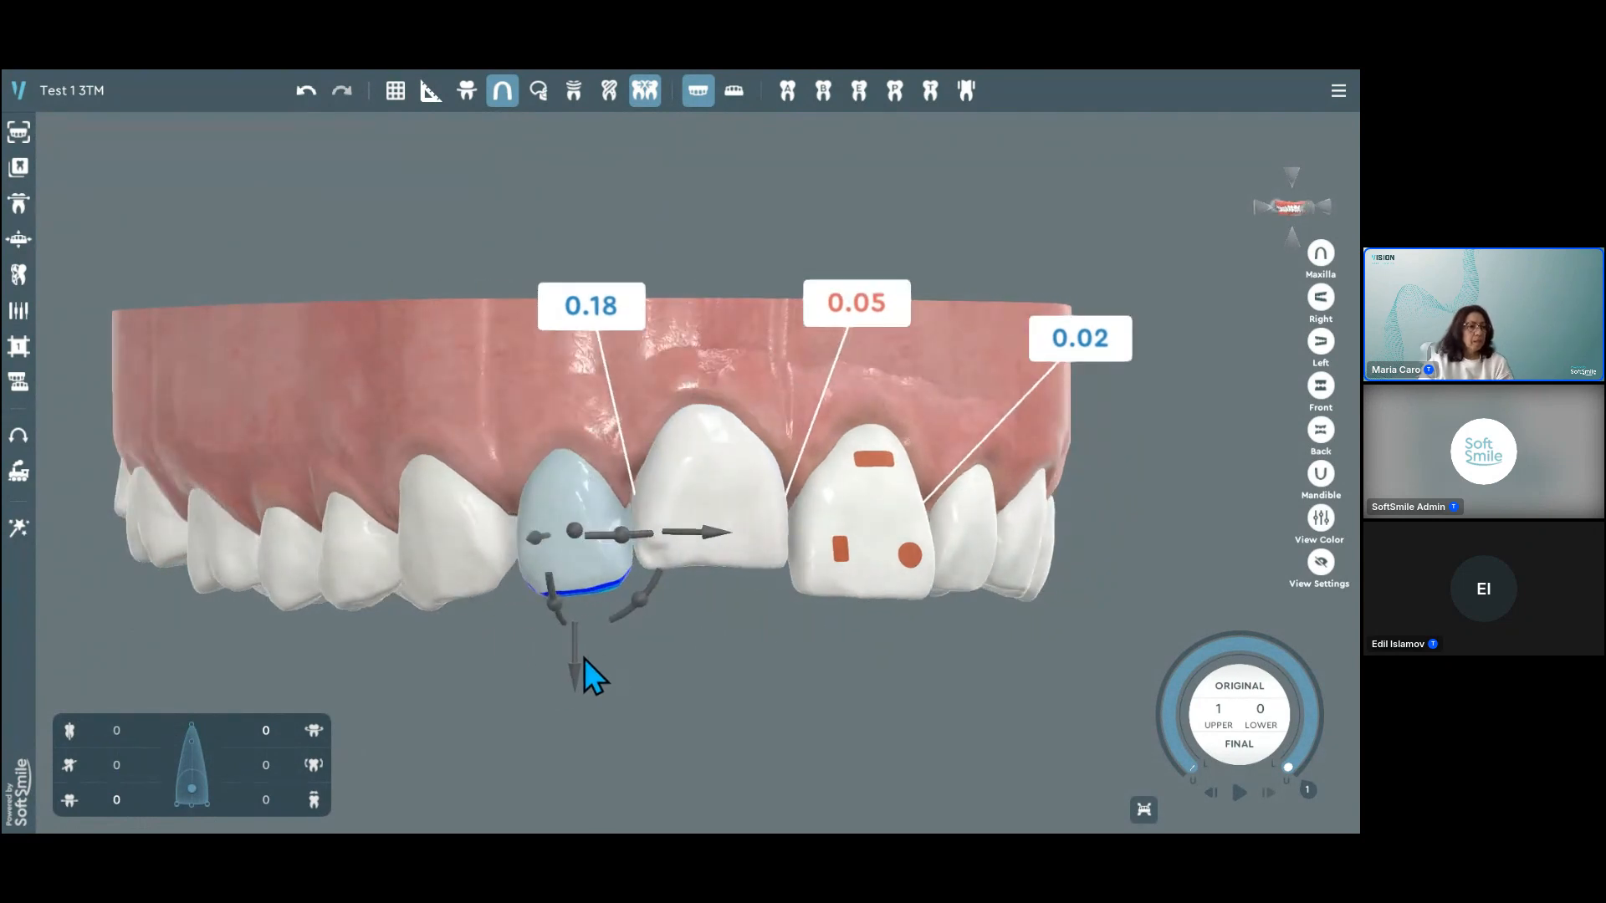
drag(576, 671, 575, 589)
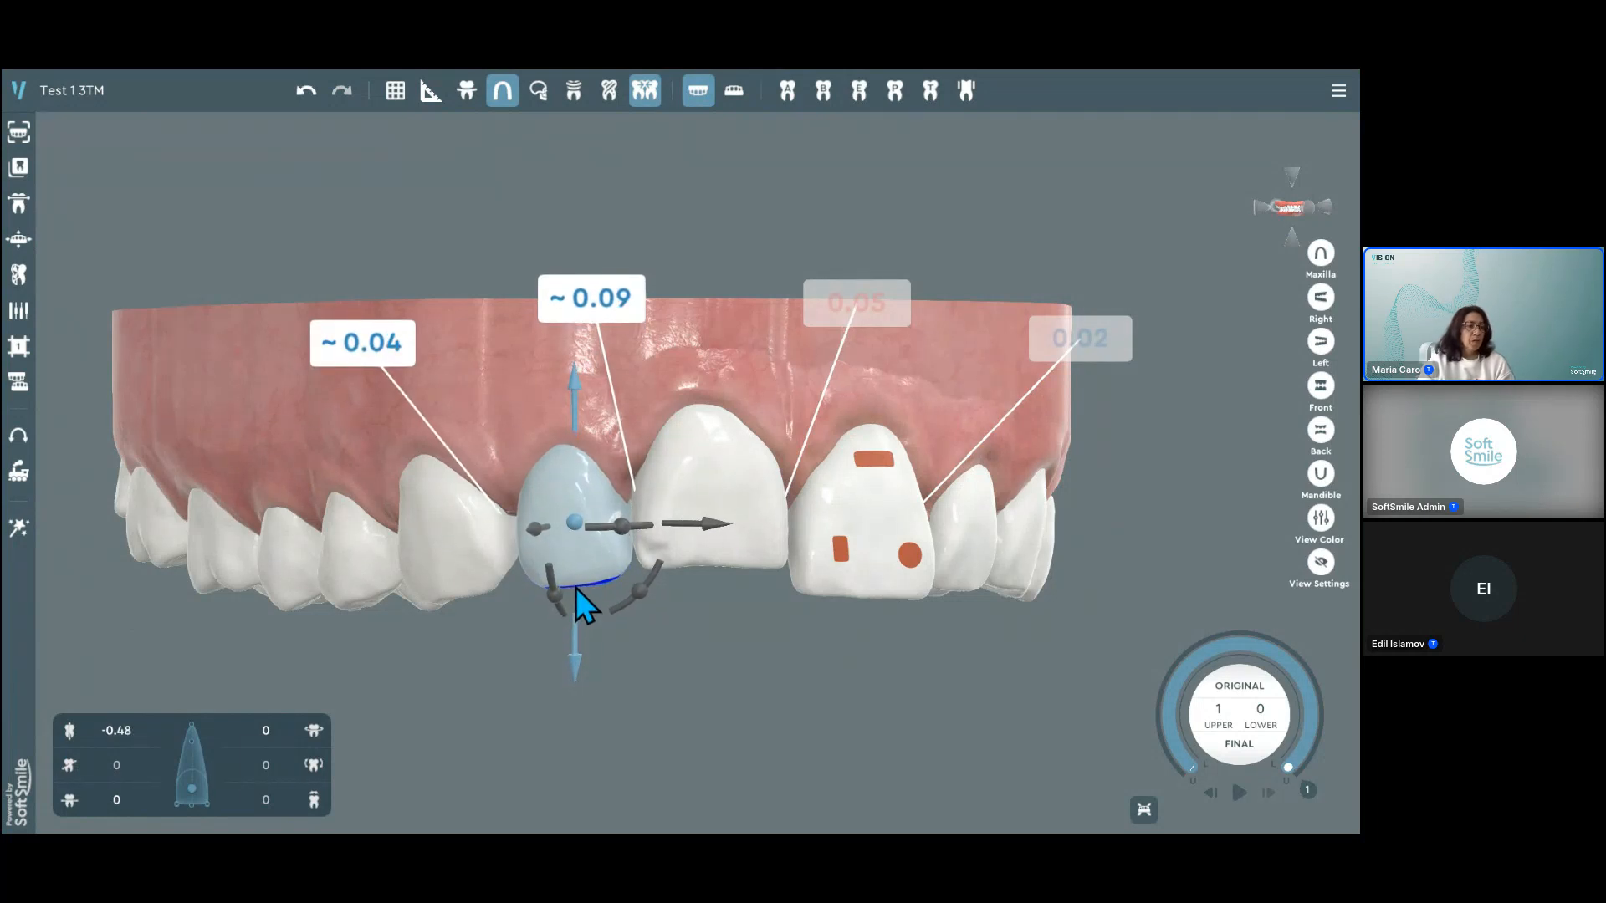
drag(575, 587, 575, 587)
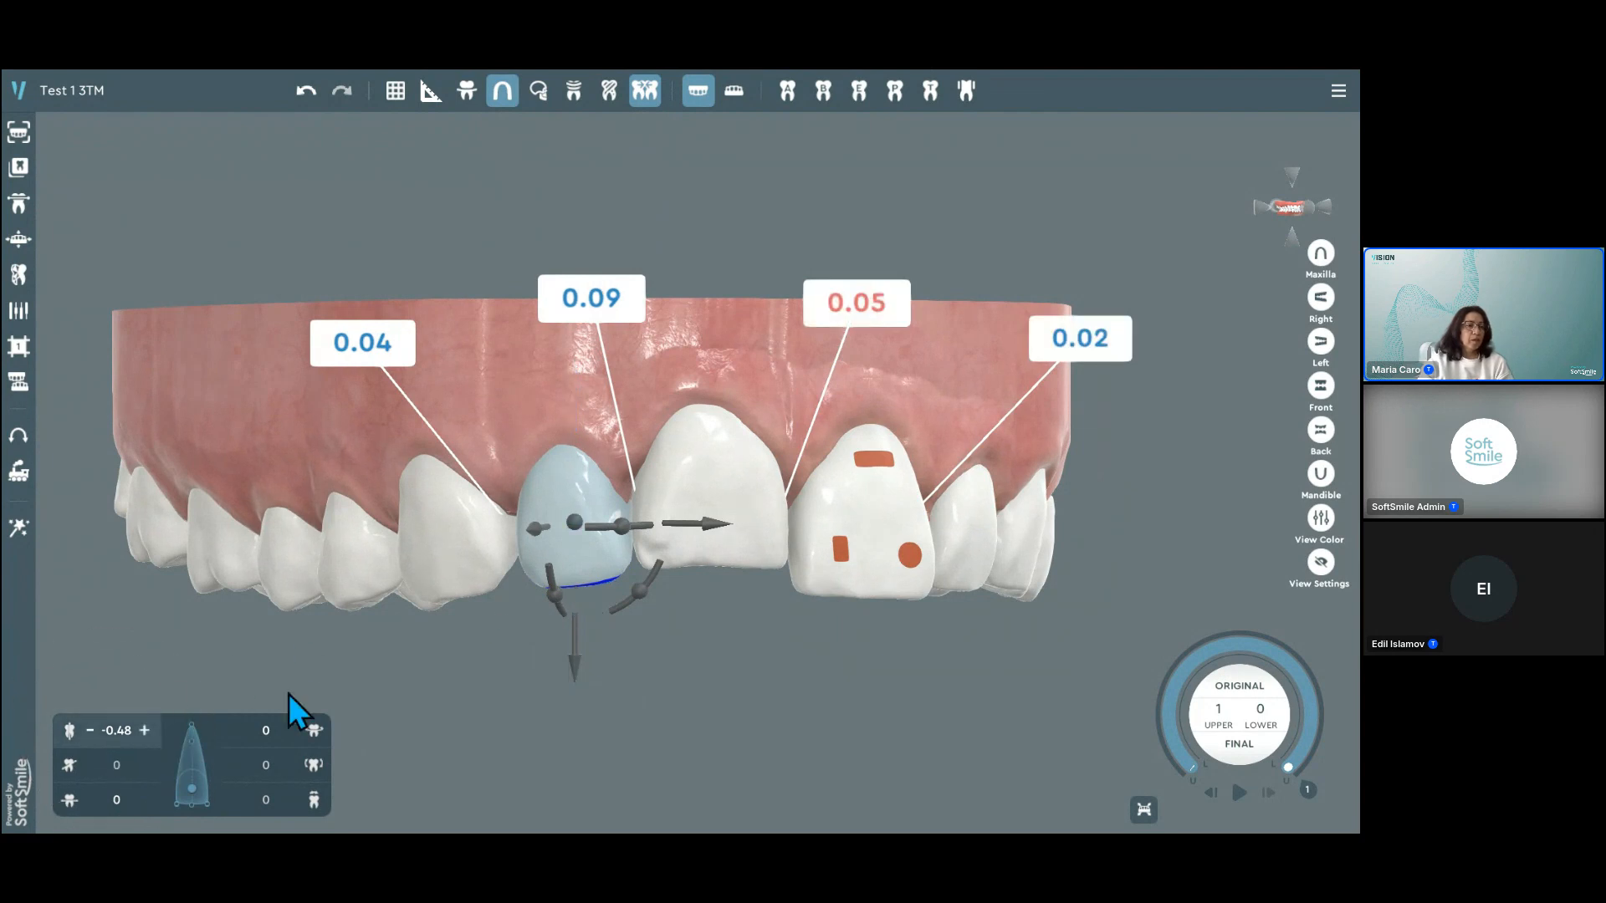
drag(572, 665, 541, 296)
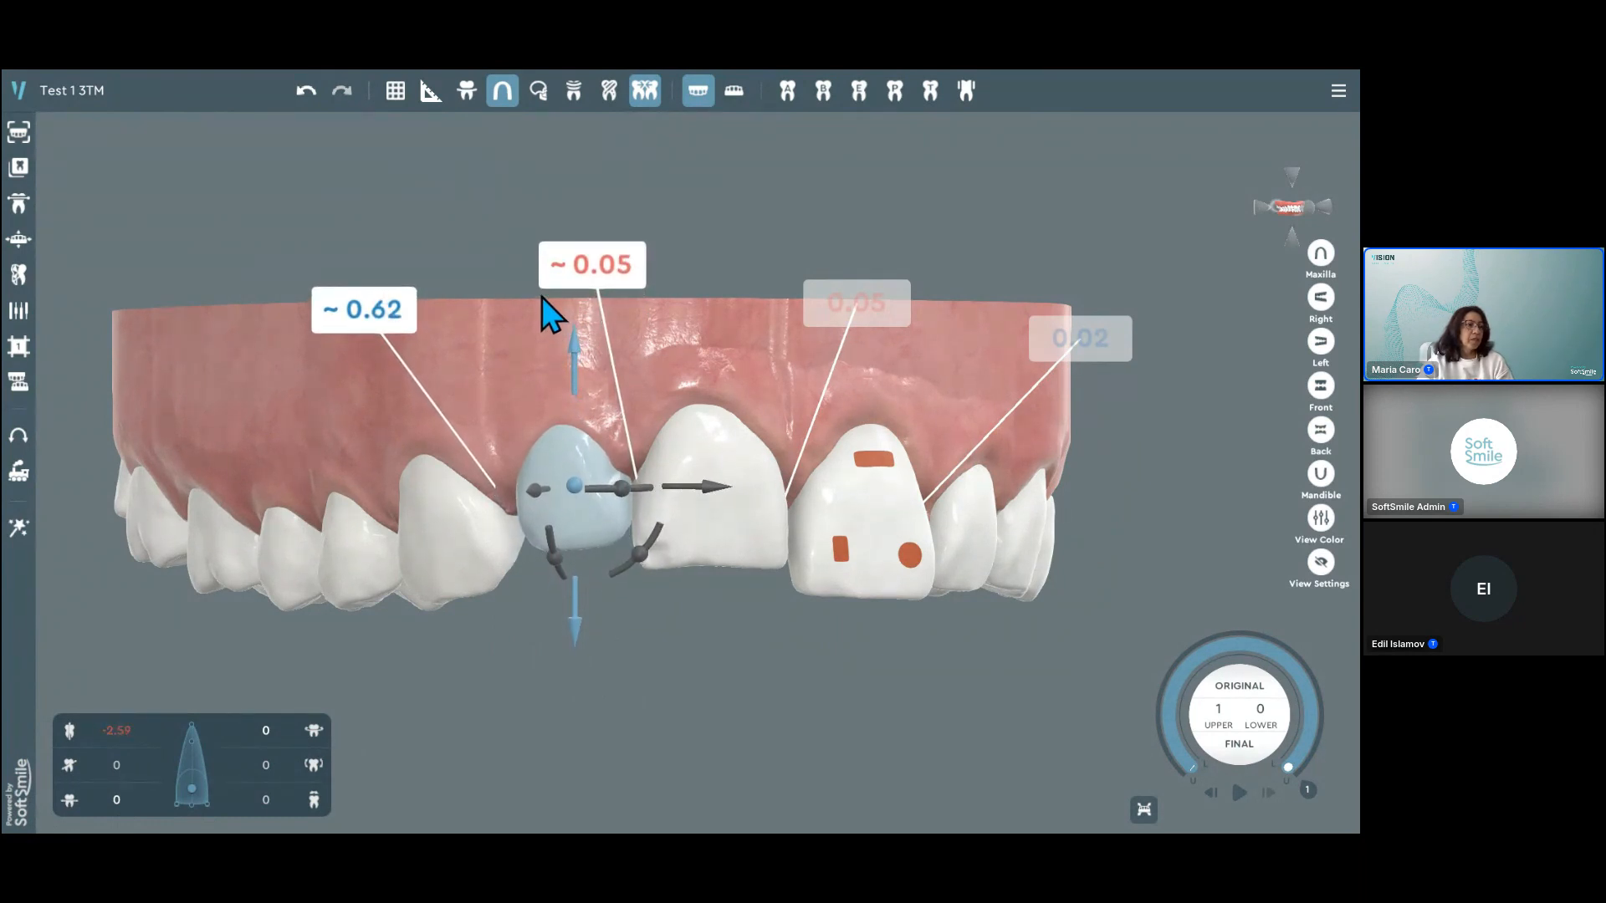
click(105, 739)
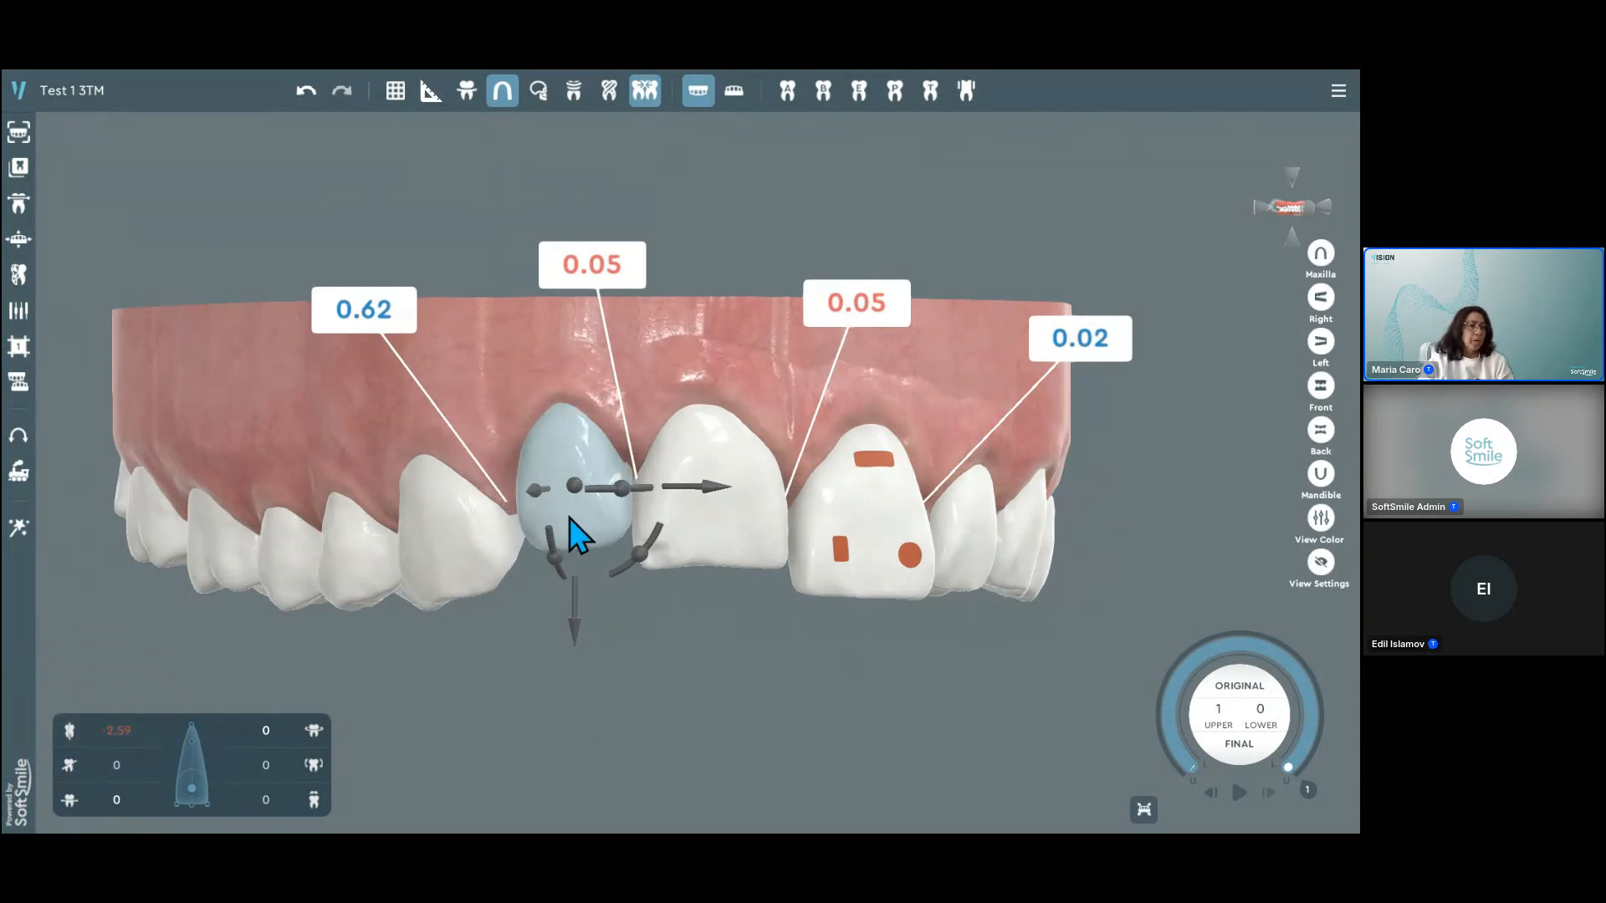
Step: Check the movement values of the upper right central incisor and clear the selection
click(718, 548)
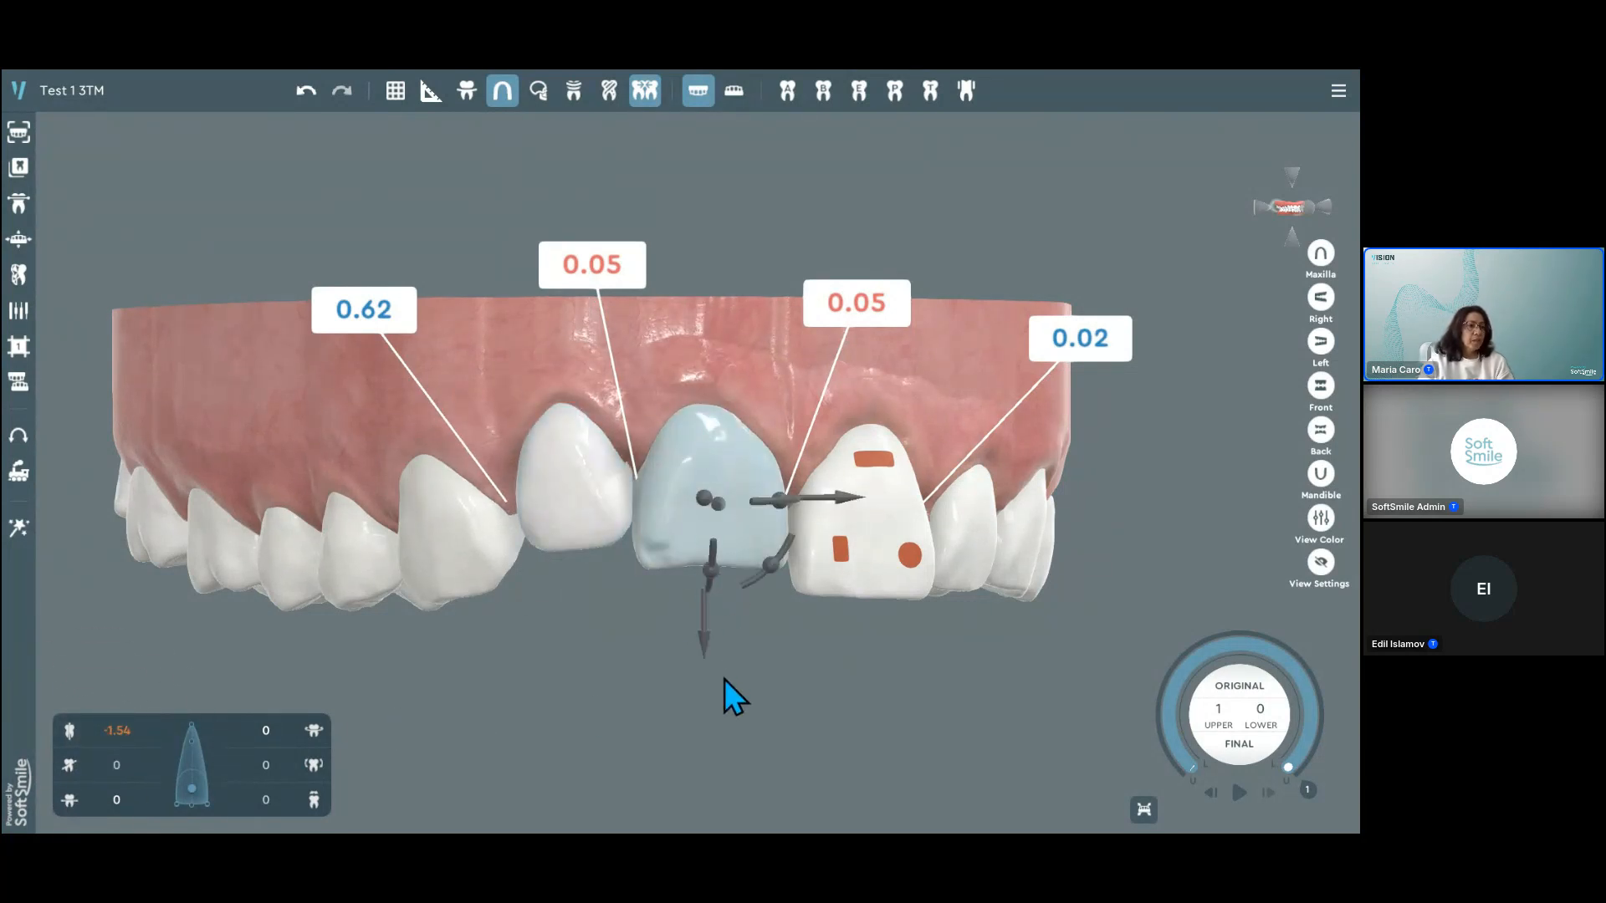
key(Left)
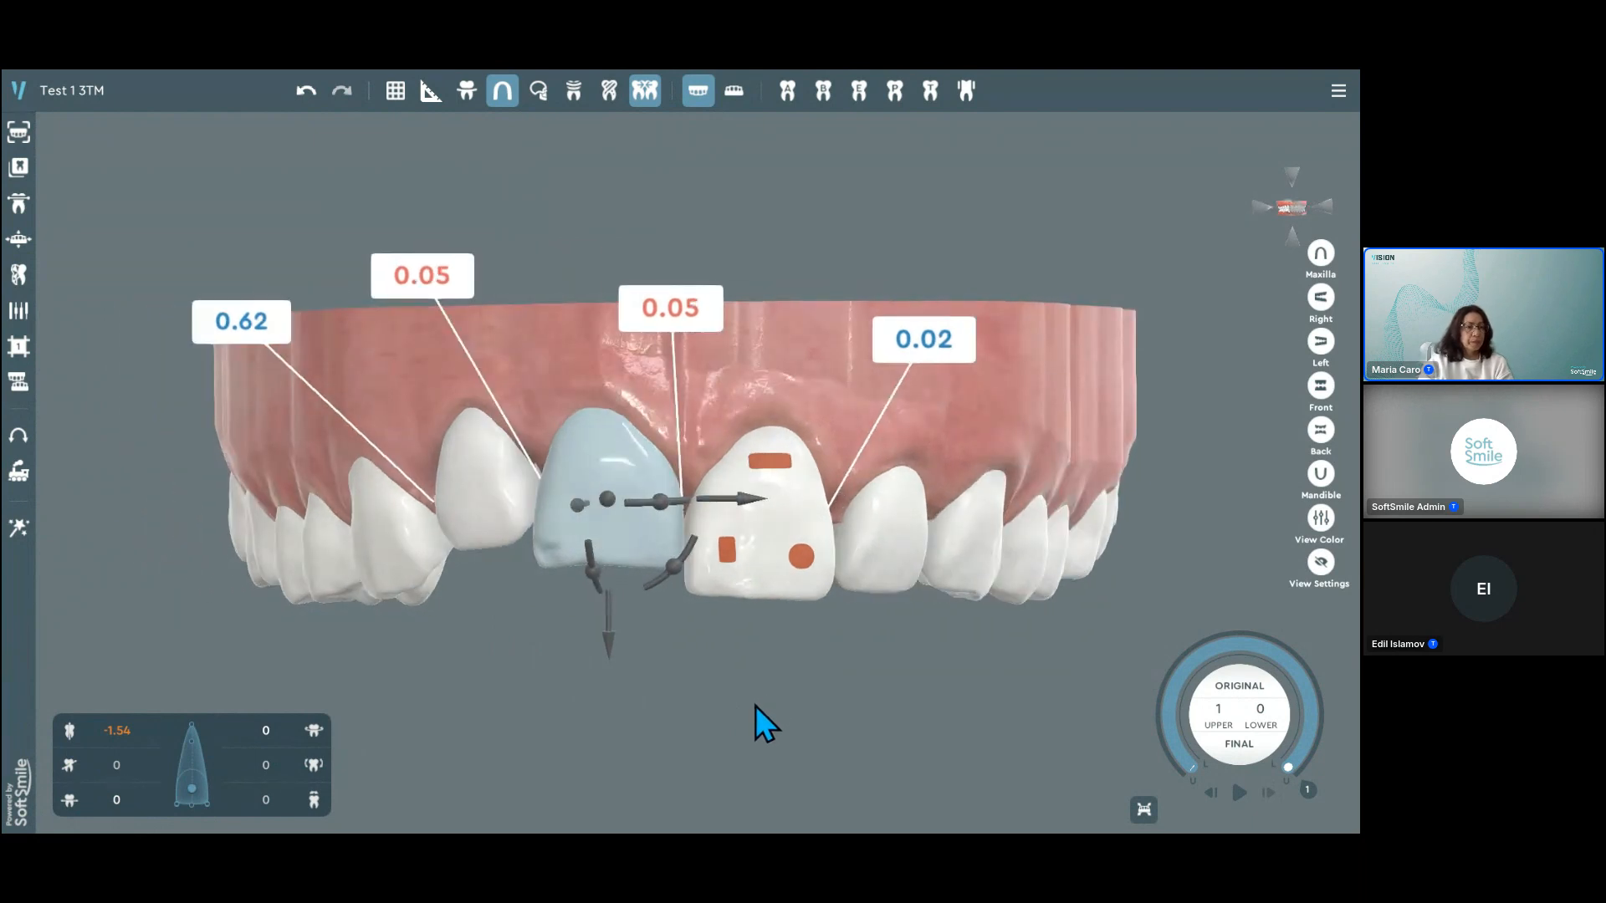
click(756, 706)
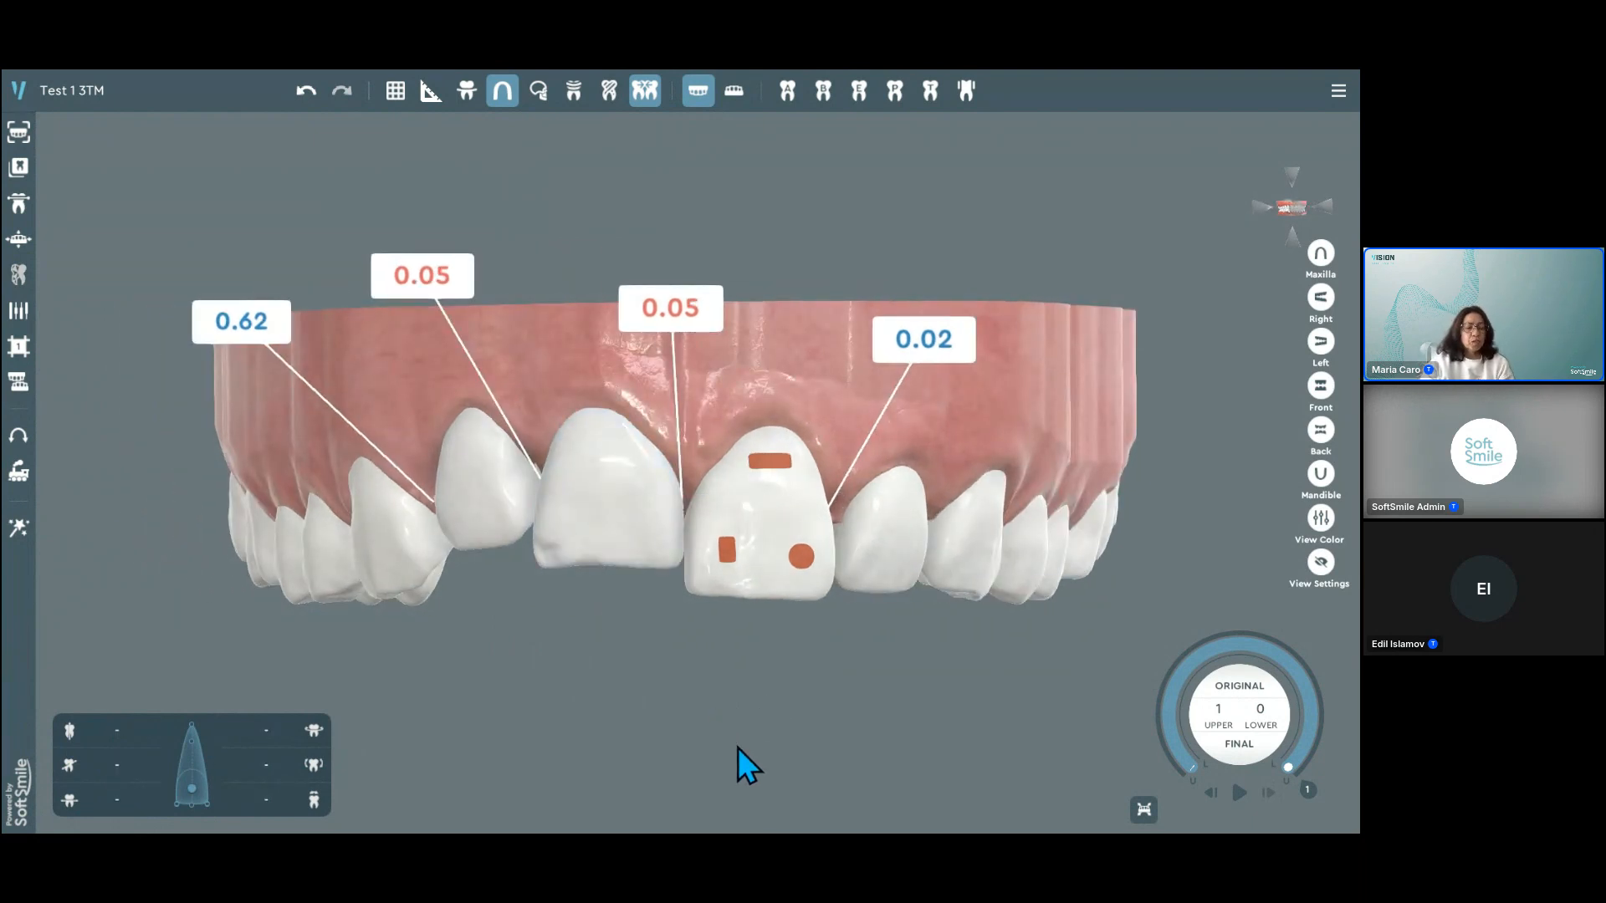
middle_drag(713, 651, 704, 675)
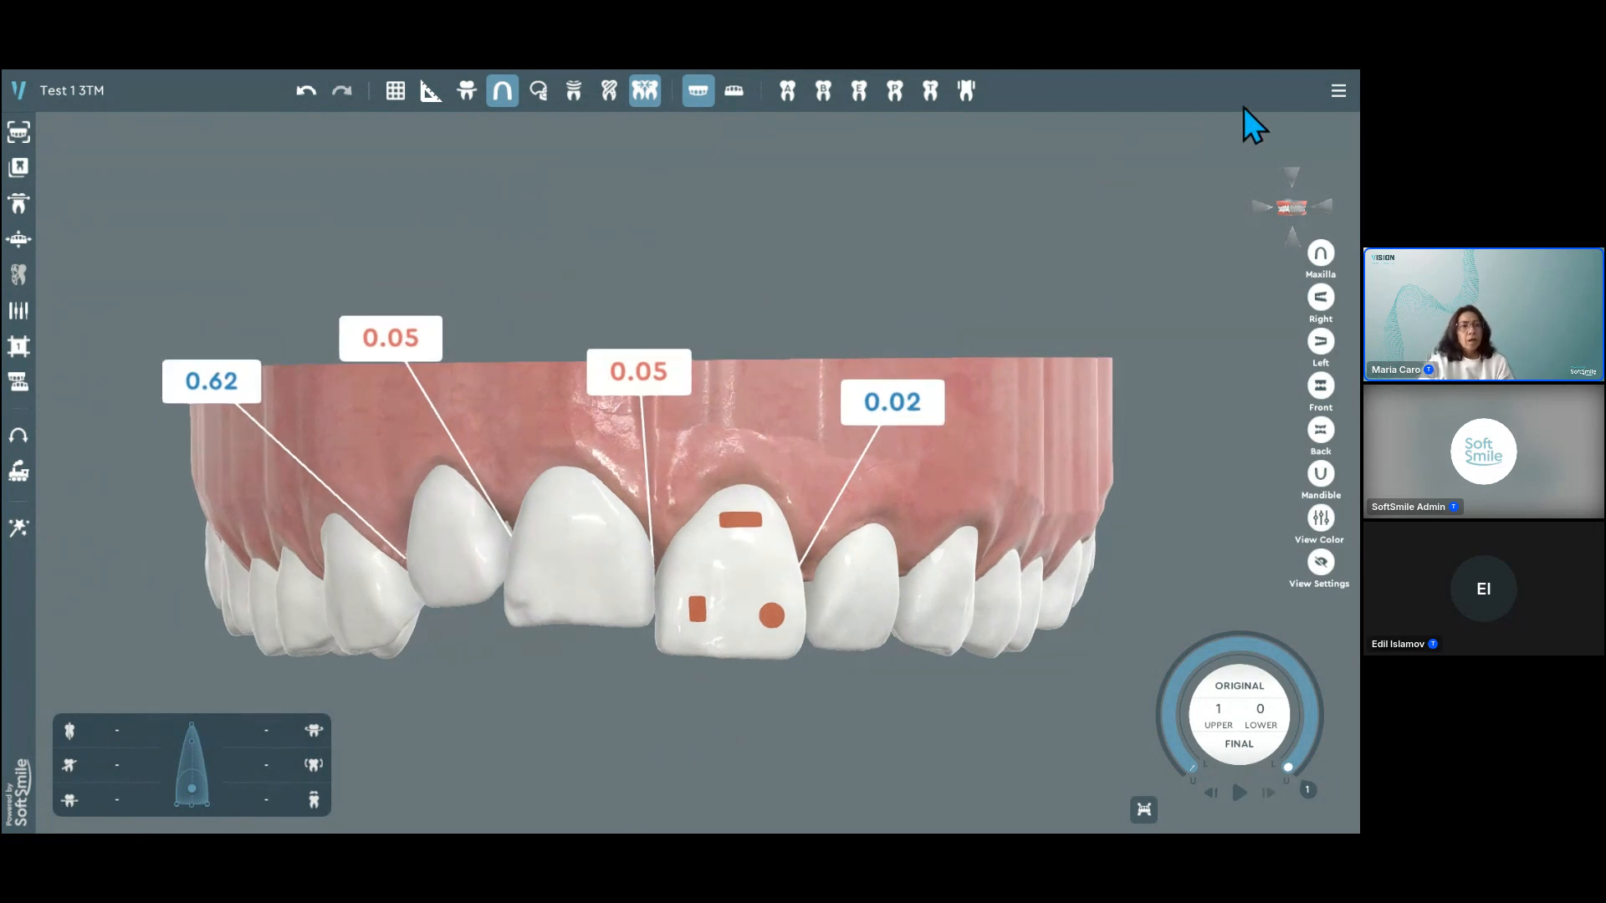
Step: Open the Double limits section of the company settings and switch Set values off and back on
click(1339, 92)
mouse_move(1302, 209)
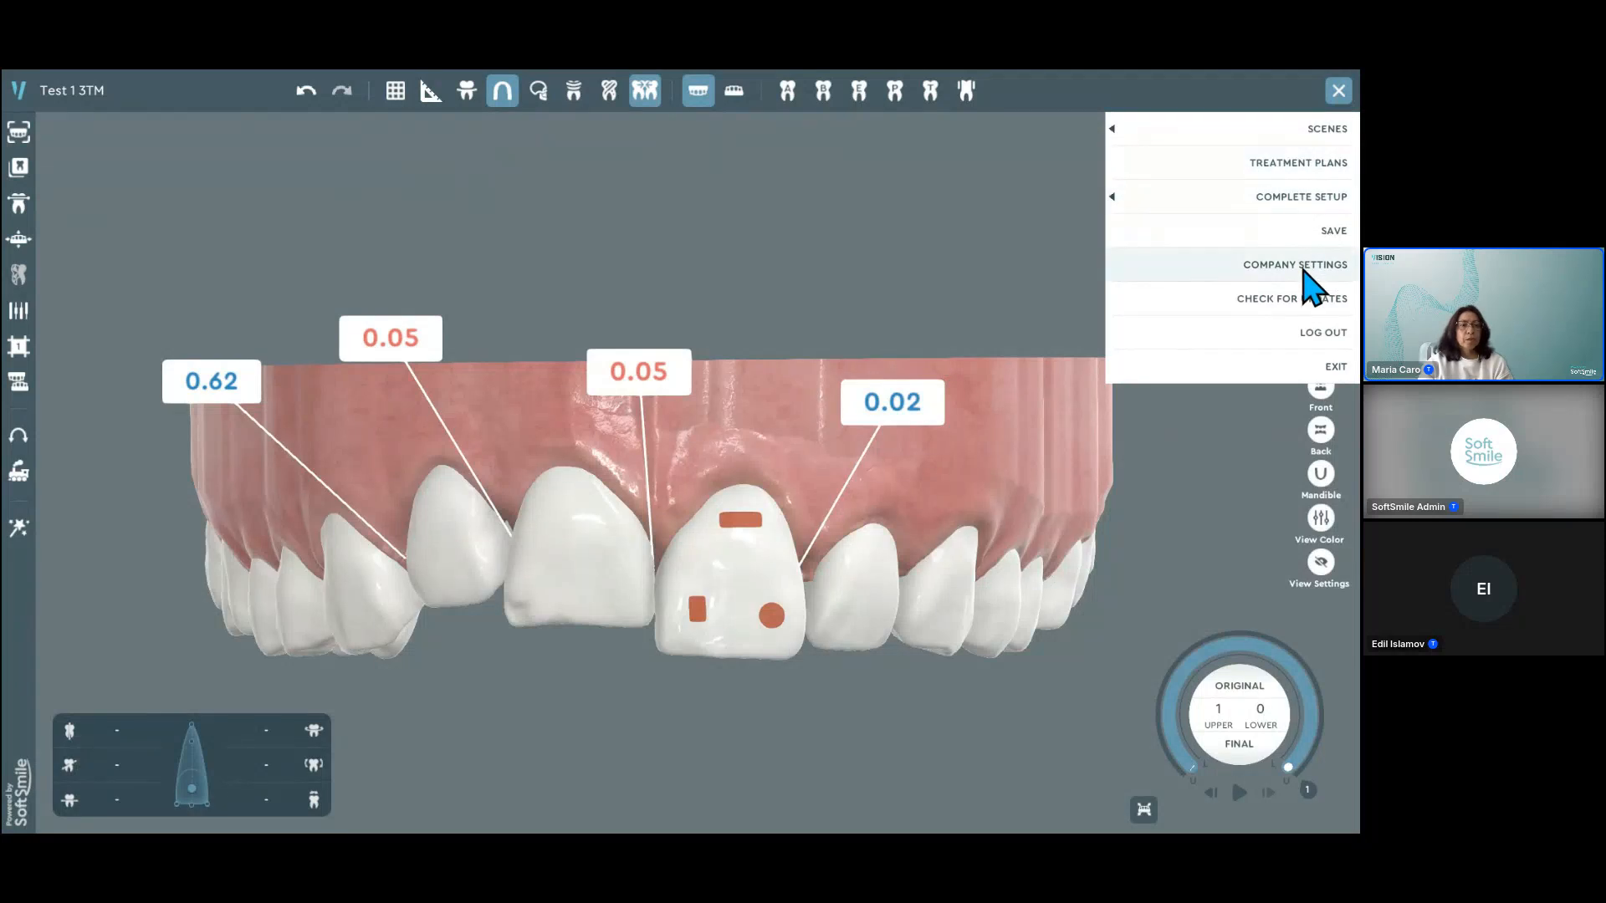
click(1303, 266)
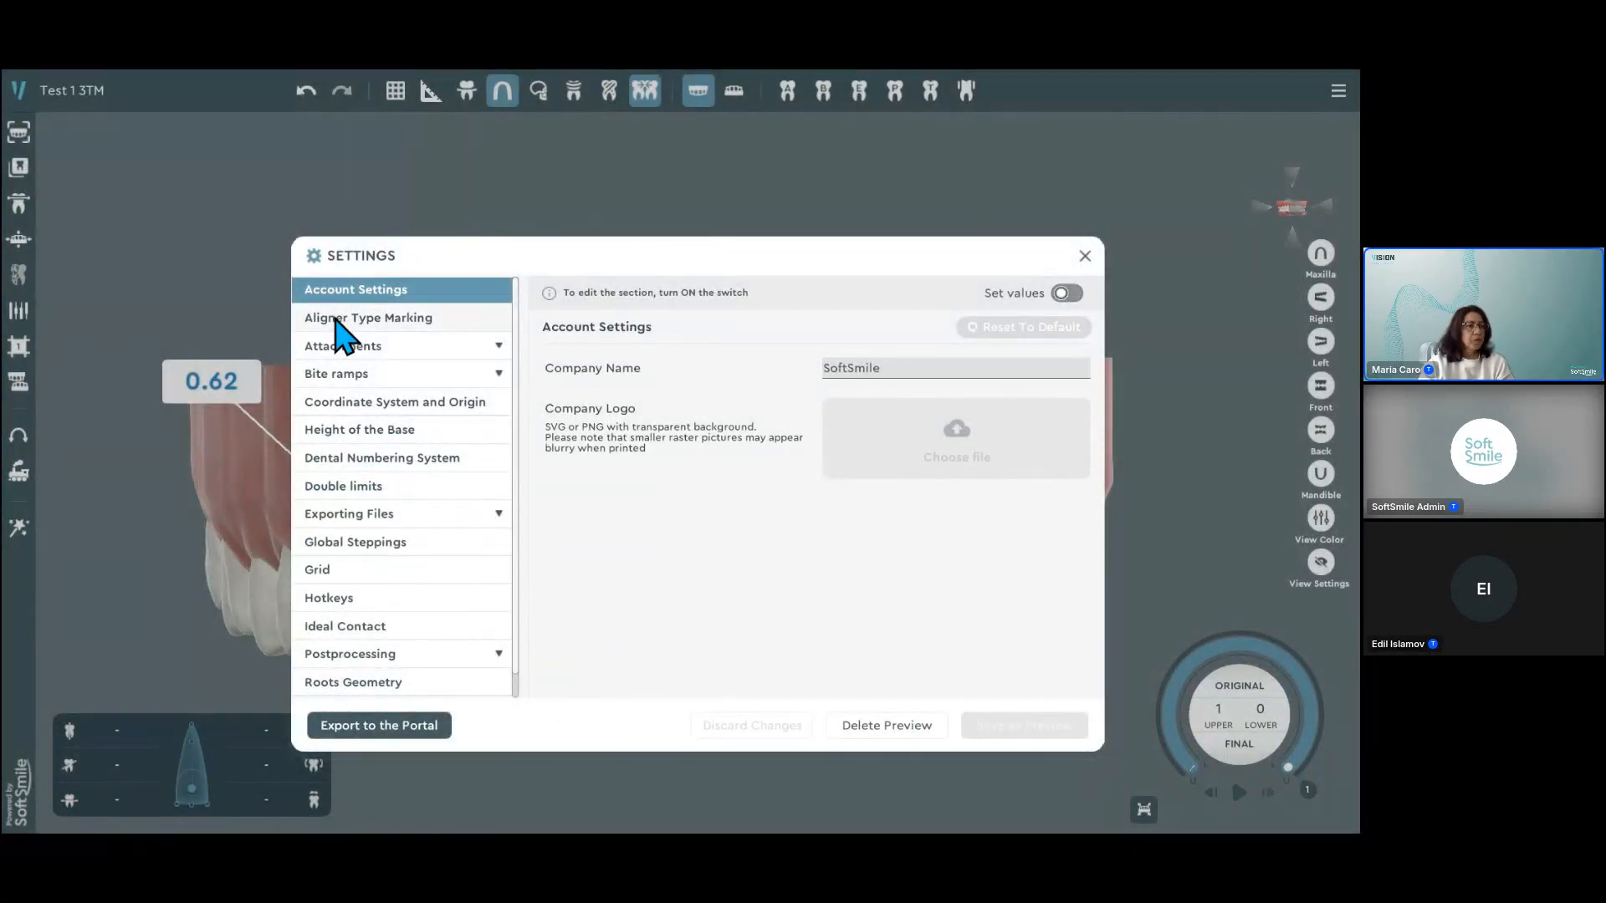
click(356, 488)
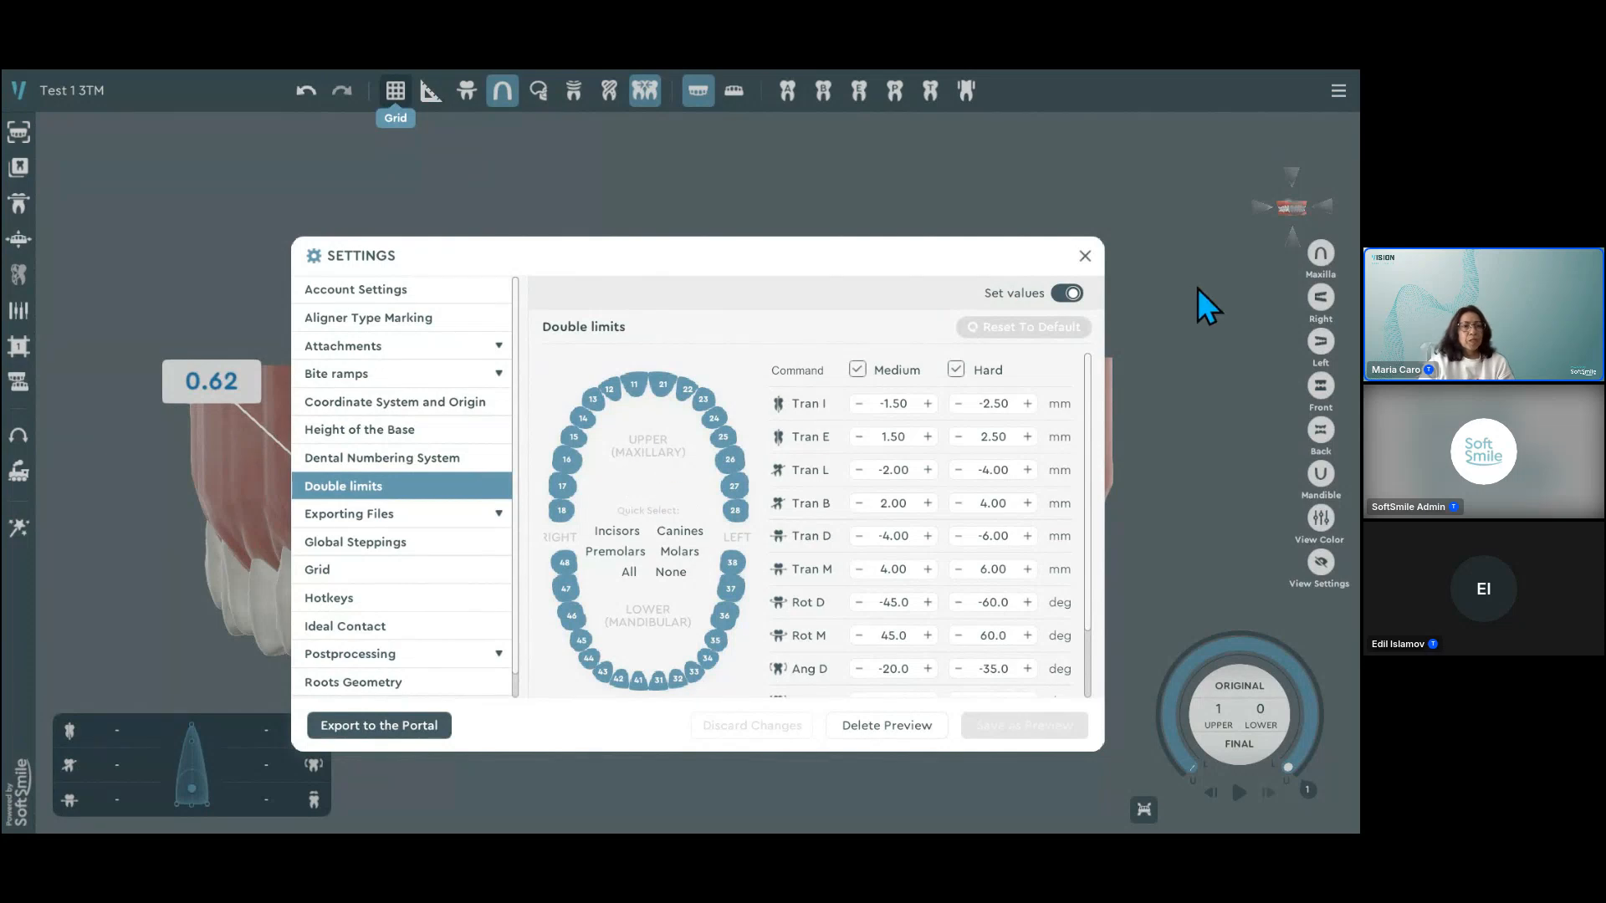
click(1071, 294)
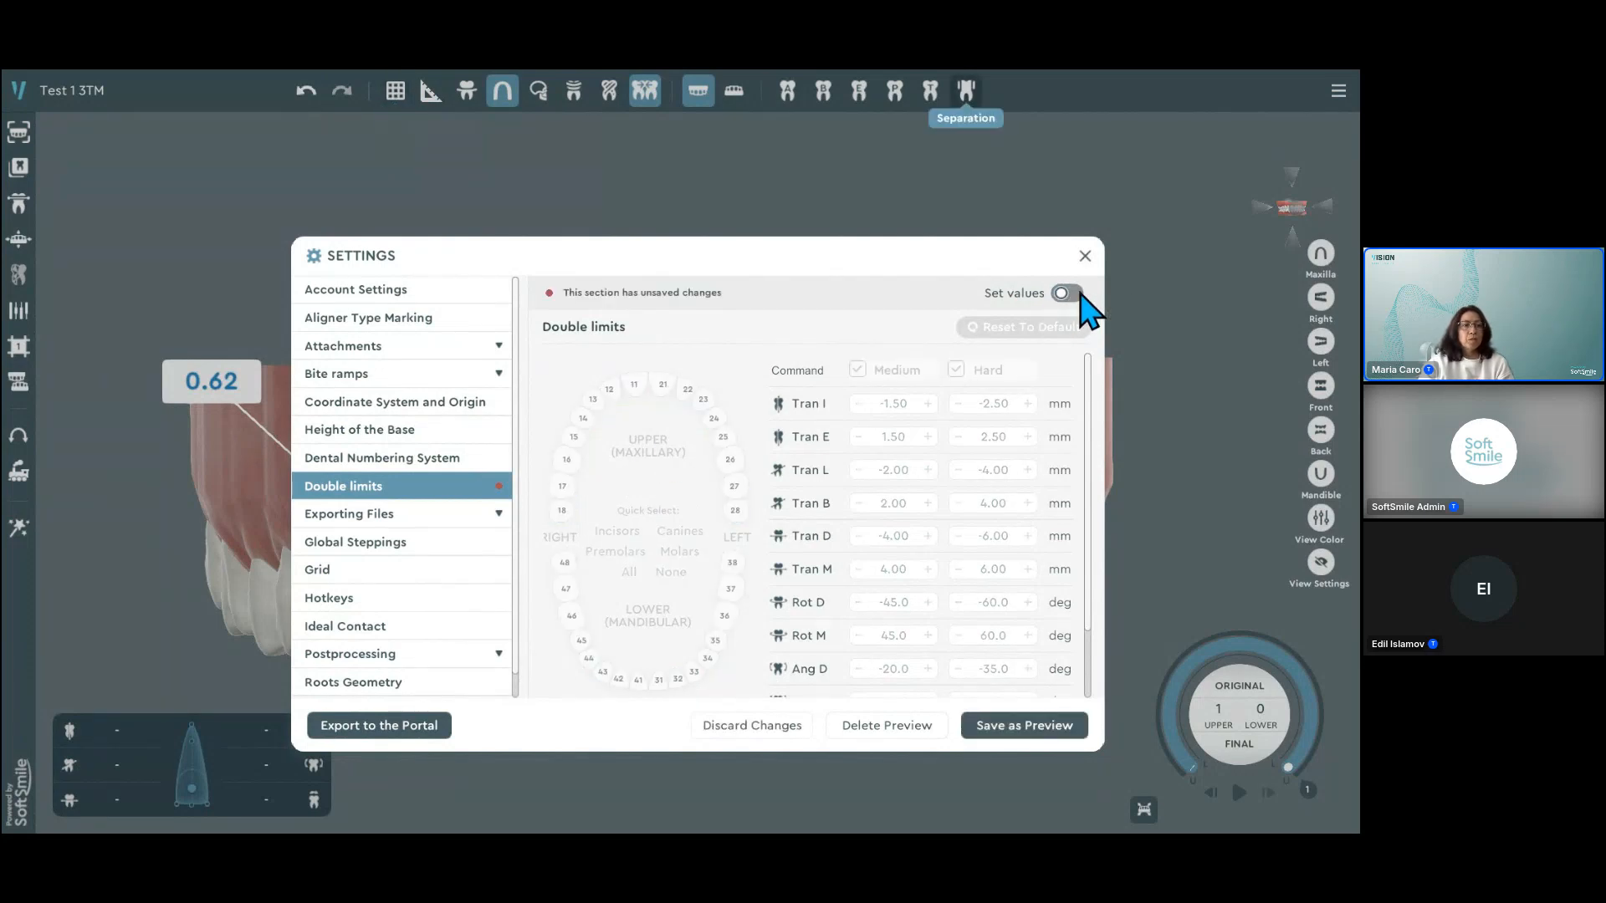
key(ctrl)
click(1069, 294)
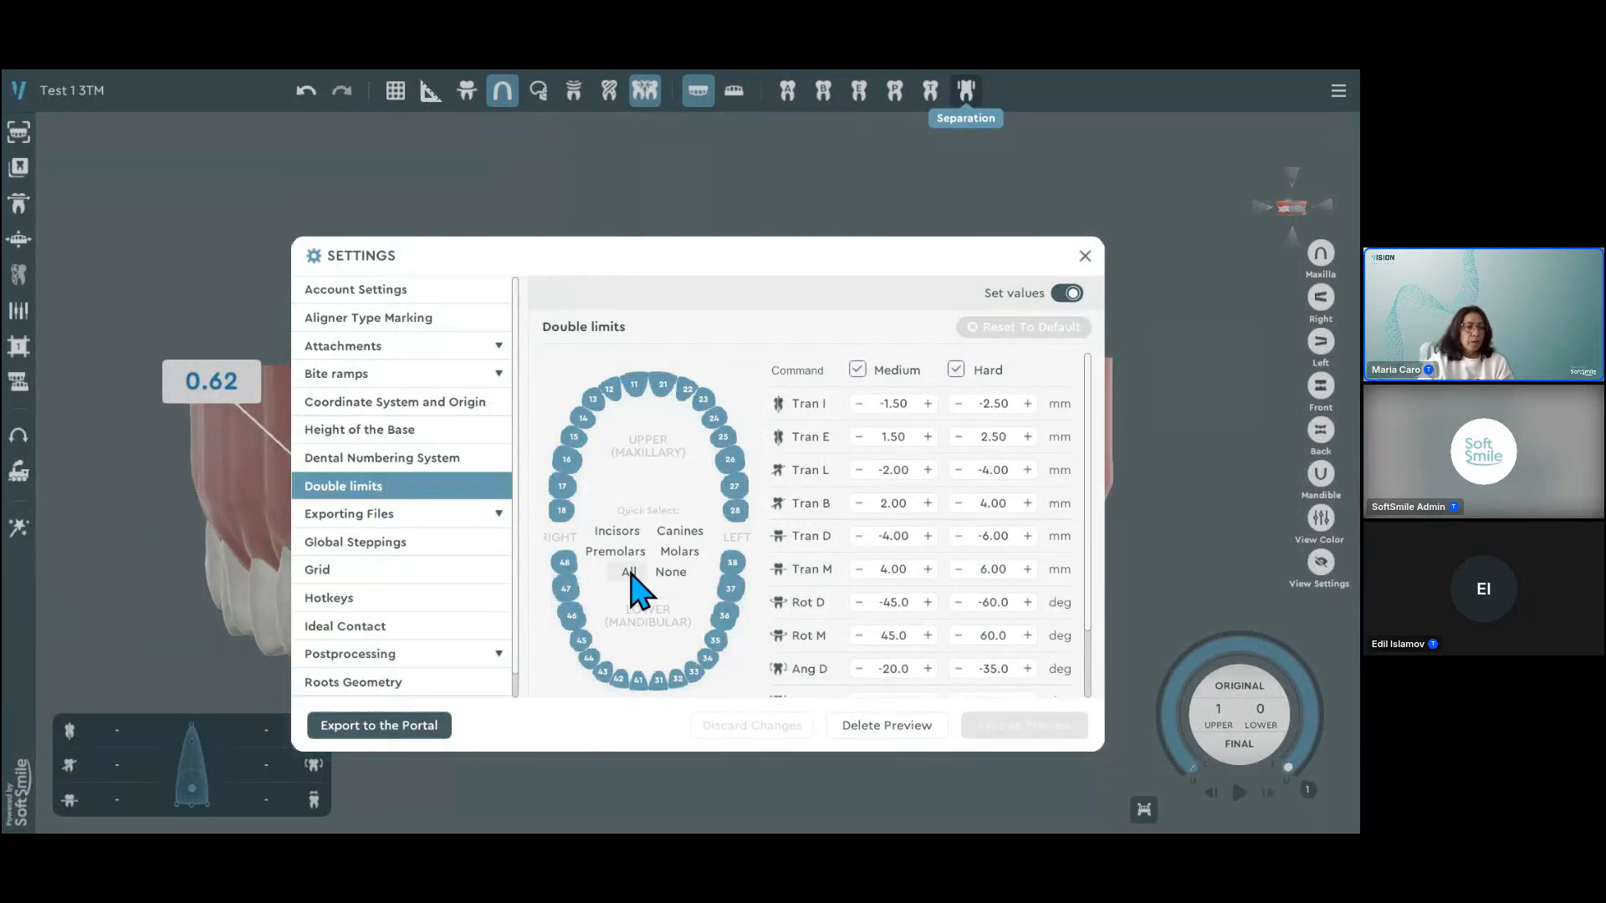
Step: Try the tooth chart's quick selections, from none through incisors, canines and premolars, ending with all teeth selected
click(671, 573)
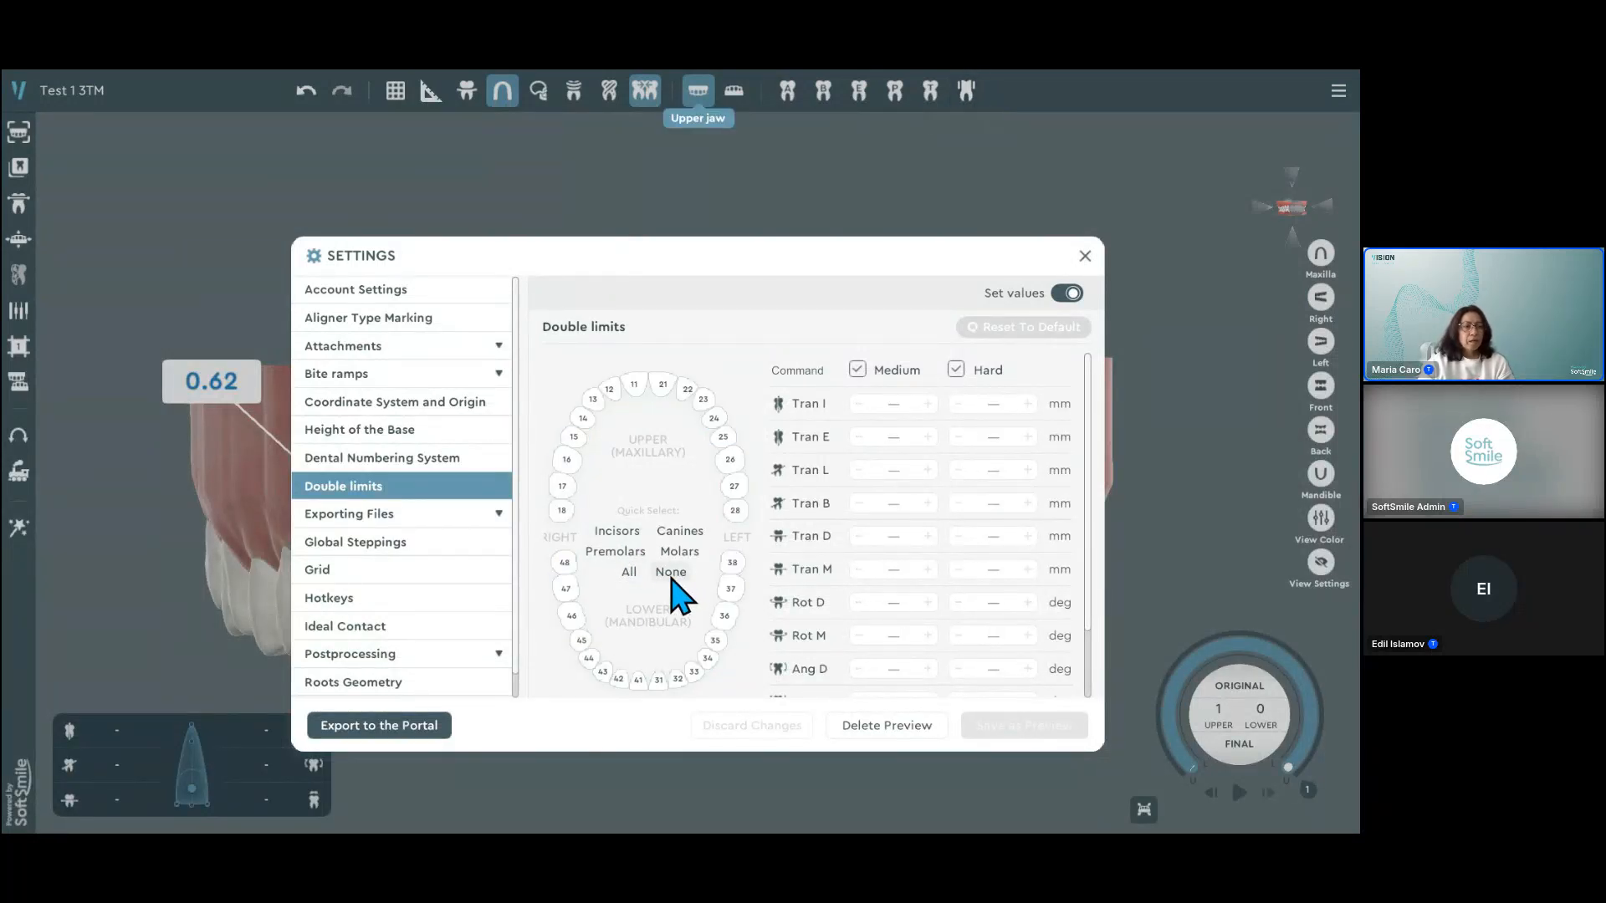
drag(612, 393, 685, 405)
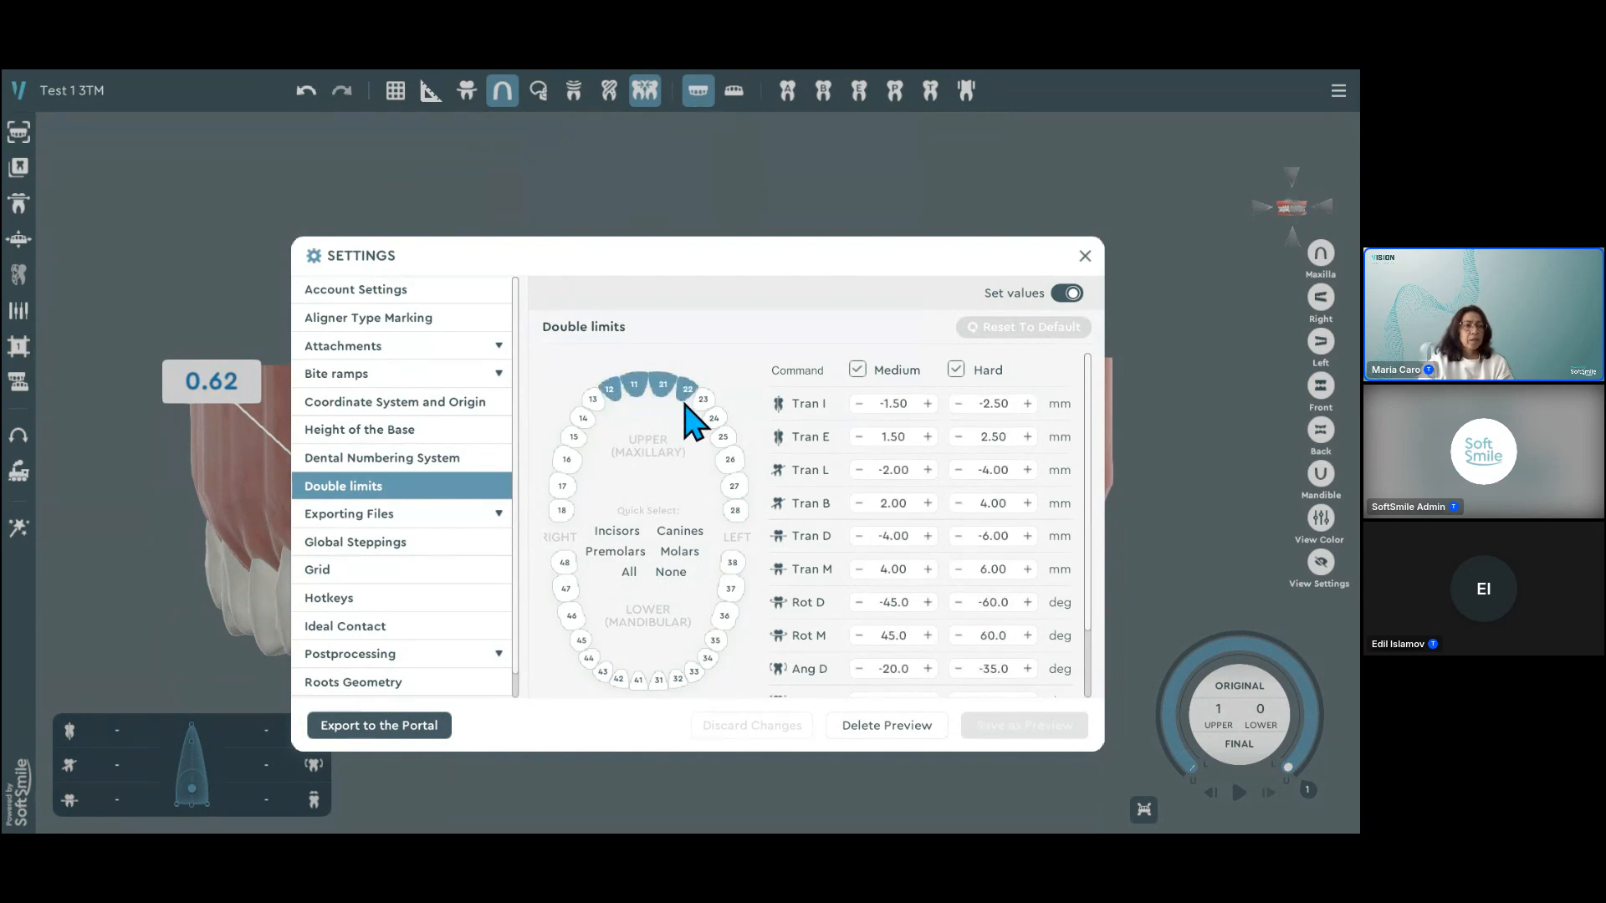
click(626, 535)
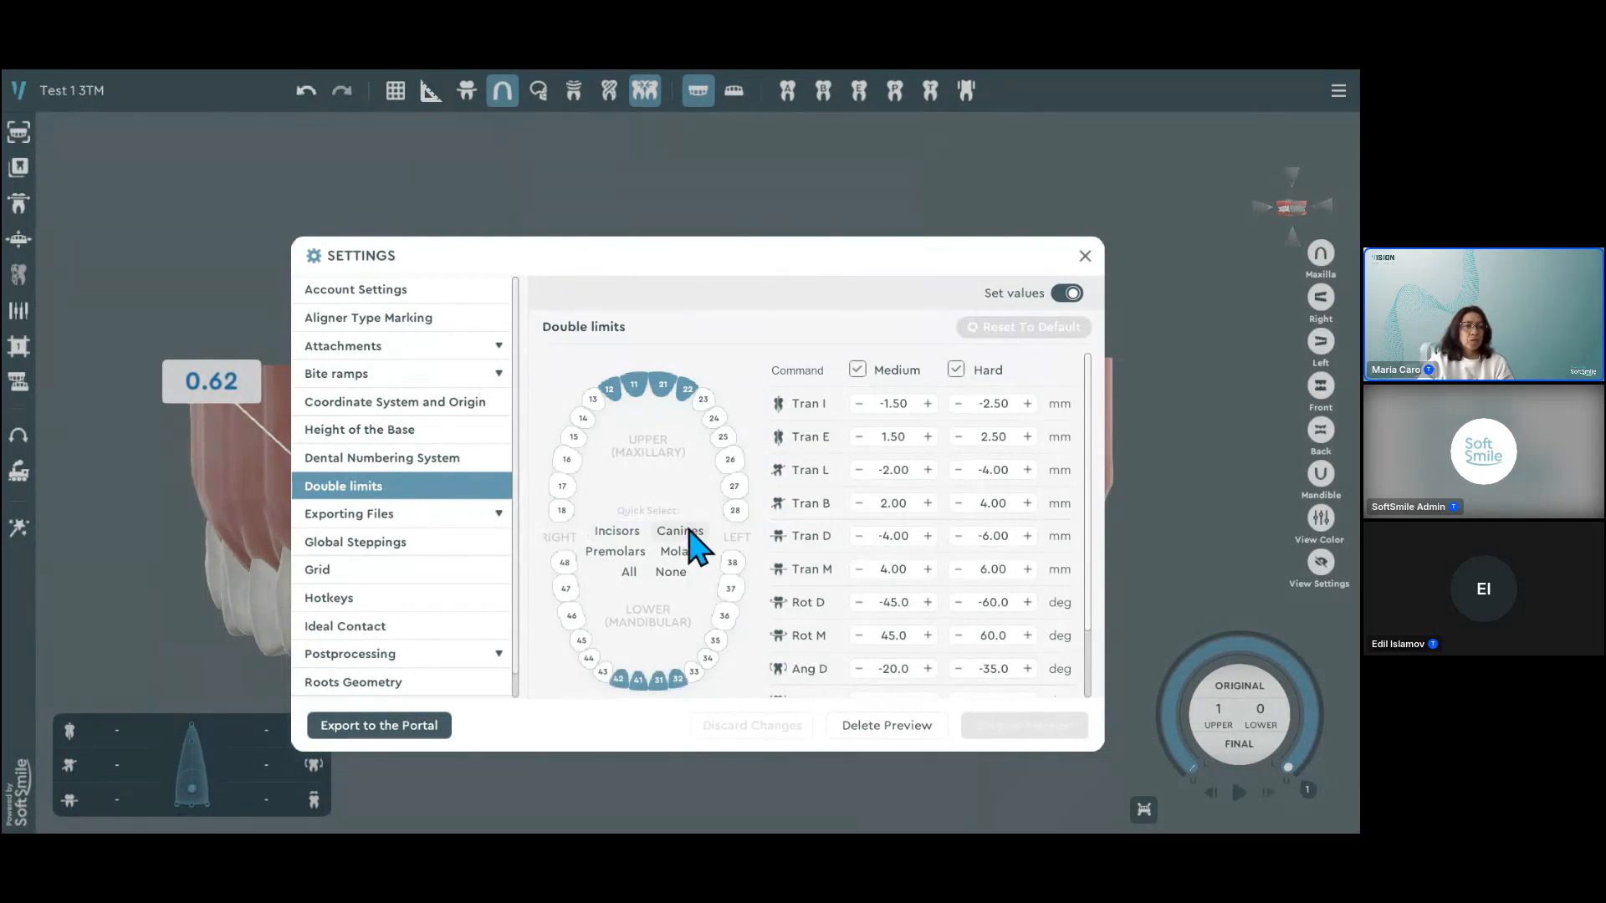
click(680, 532)
click(619, 553)
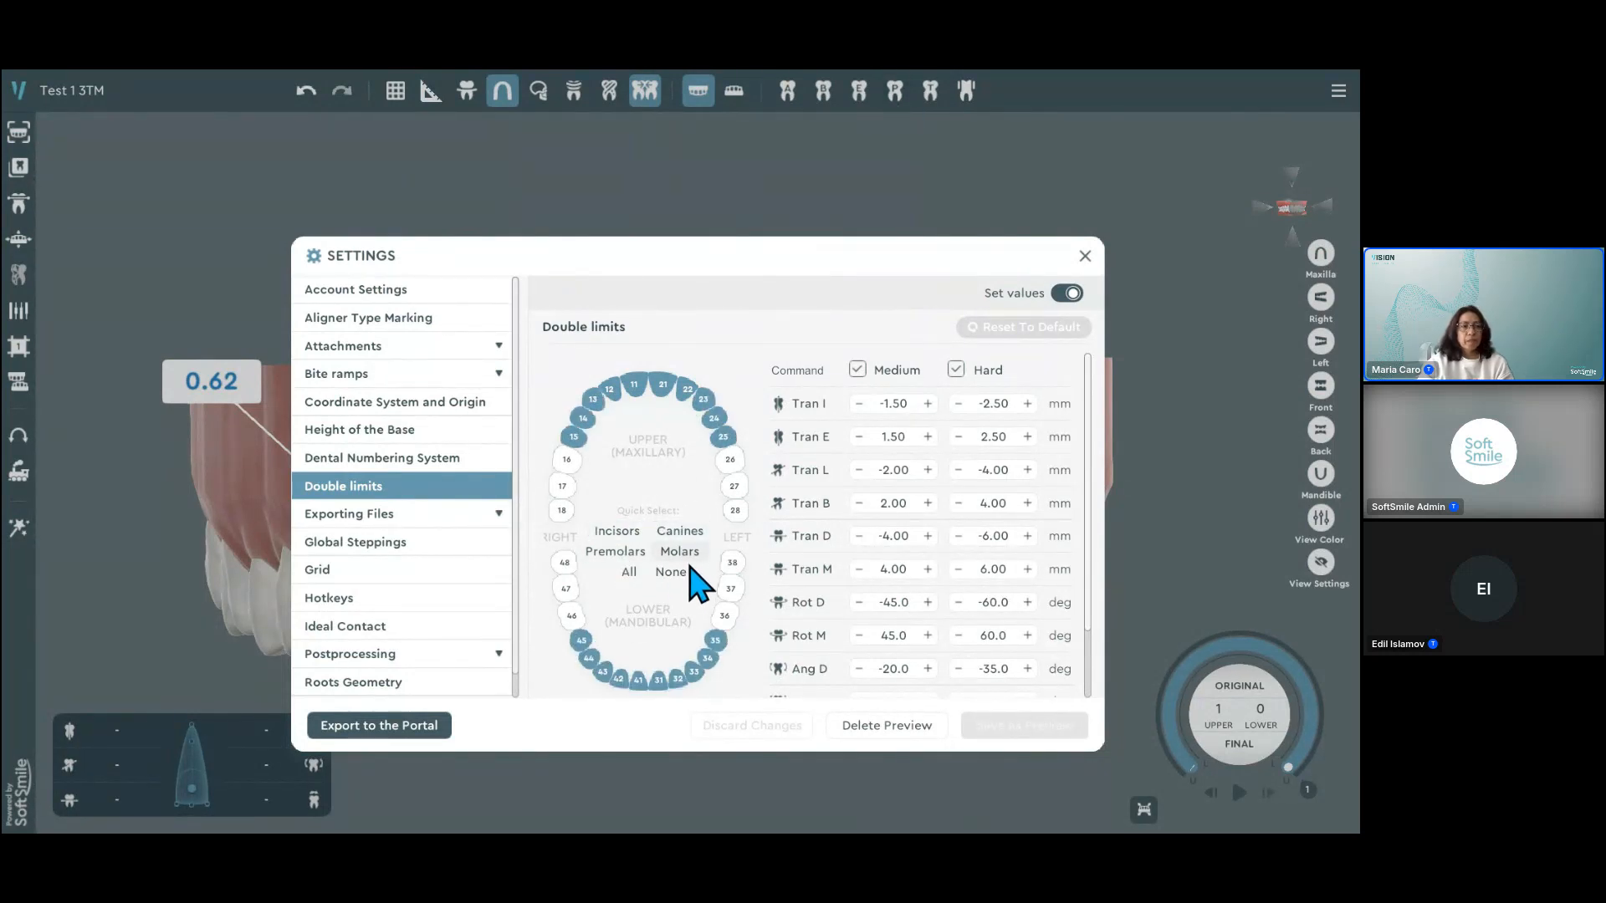
click(629, 572)
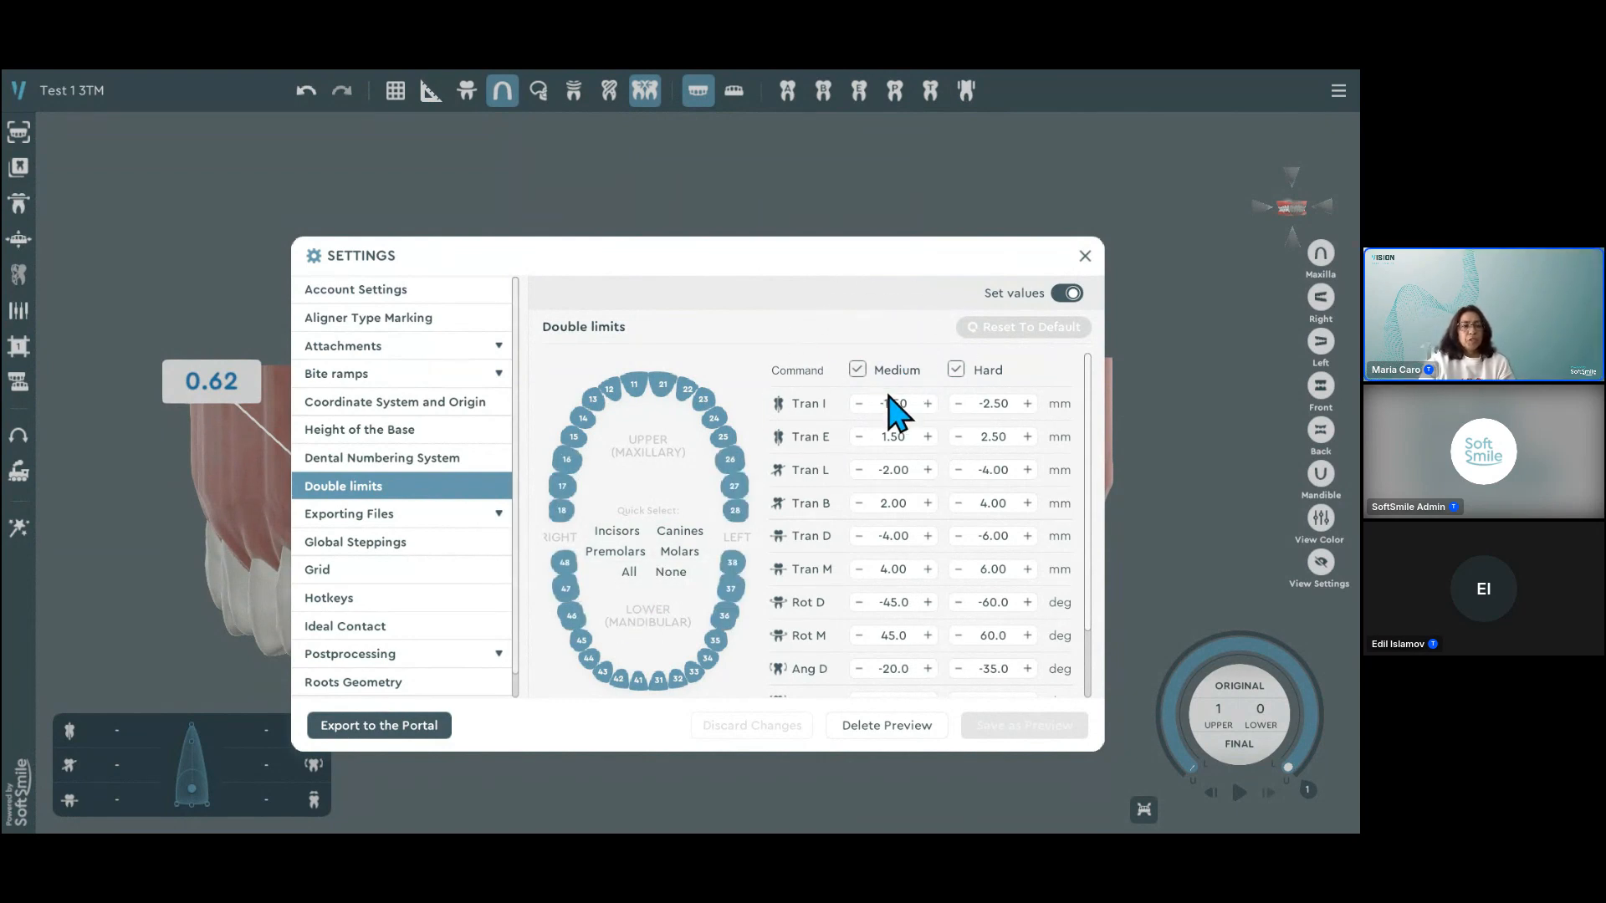
Step: Switch the Medium limits off and back on, and point out the Medium and Hard values of Tran I
click(858, 369)
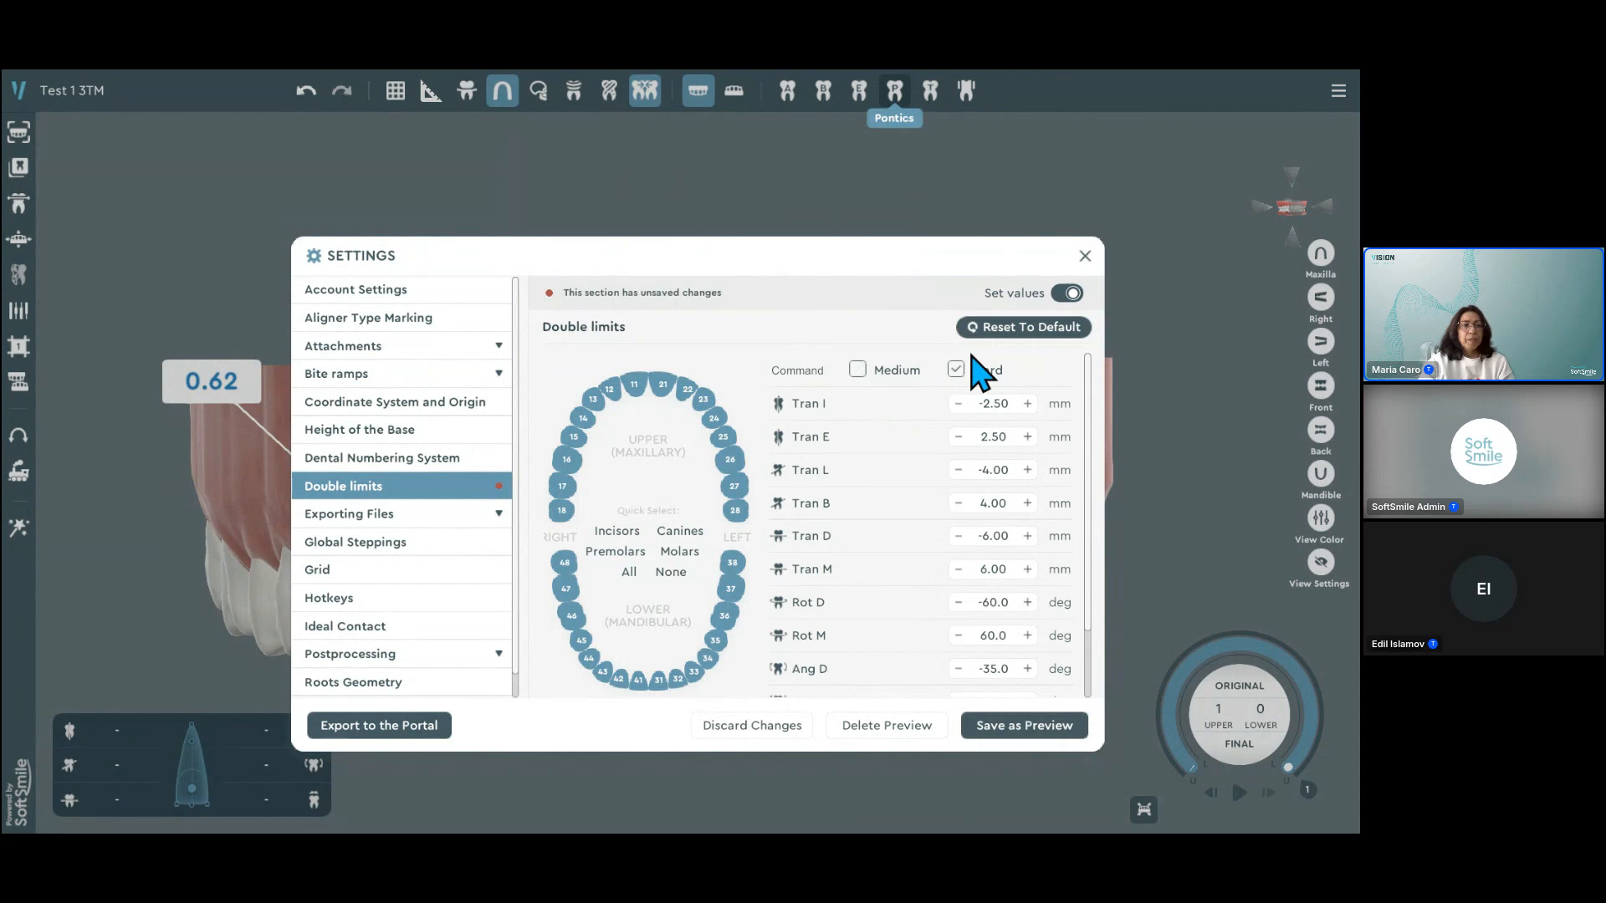
click(855, 370)
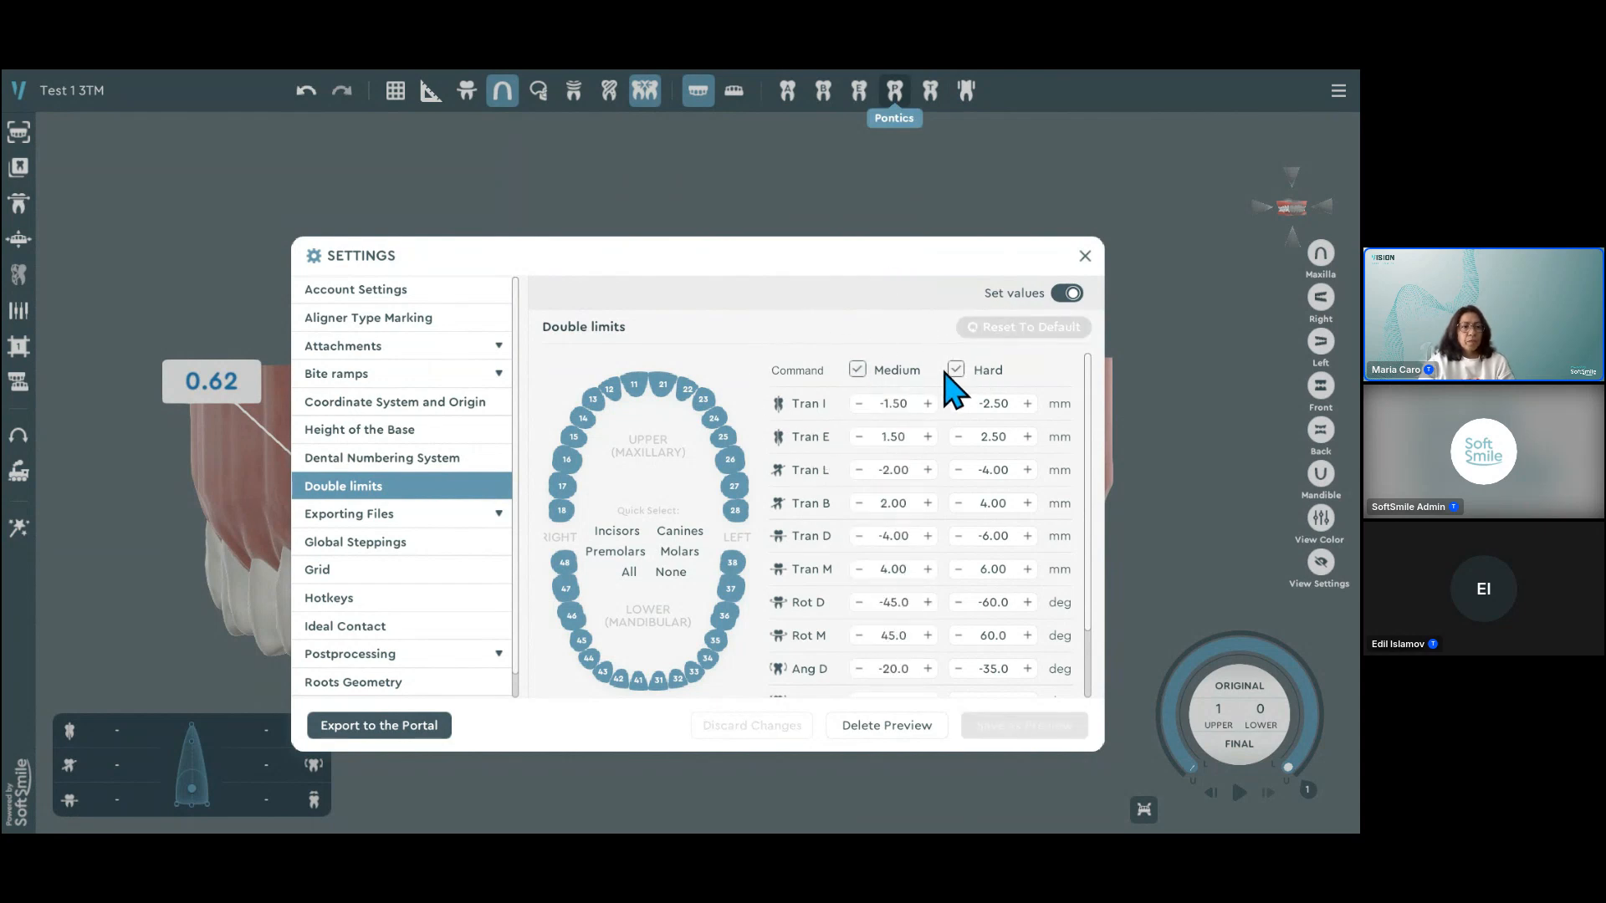
click(895, 407)
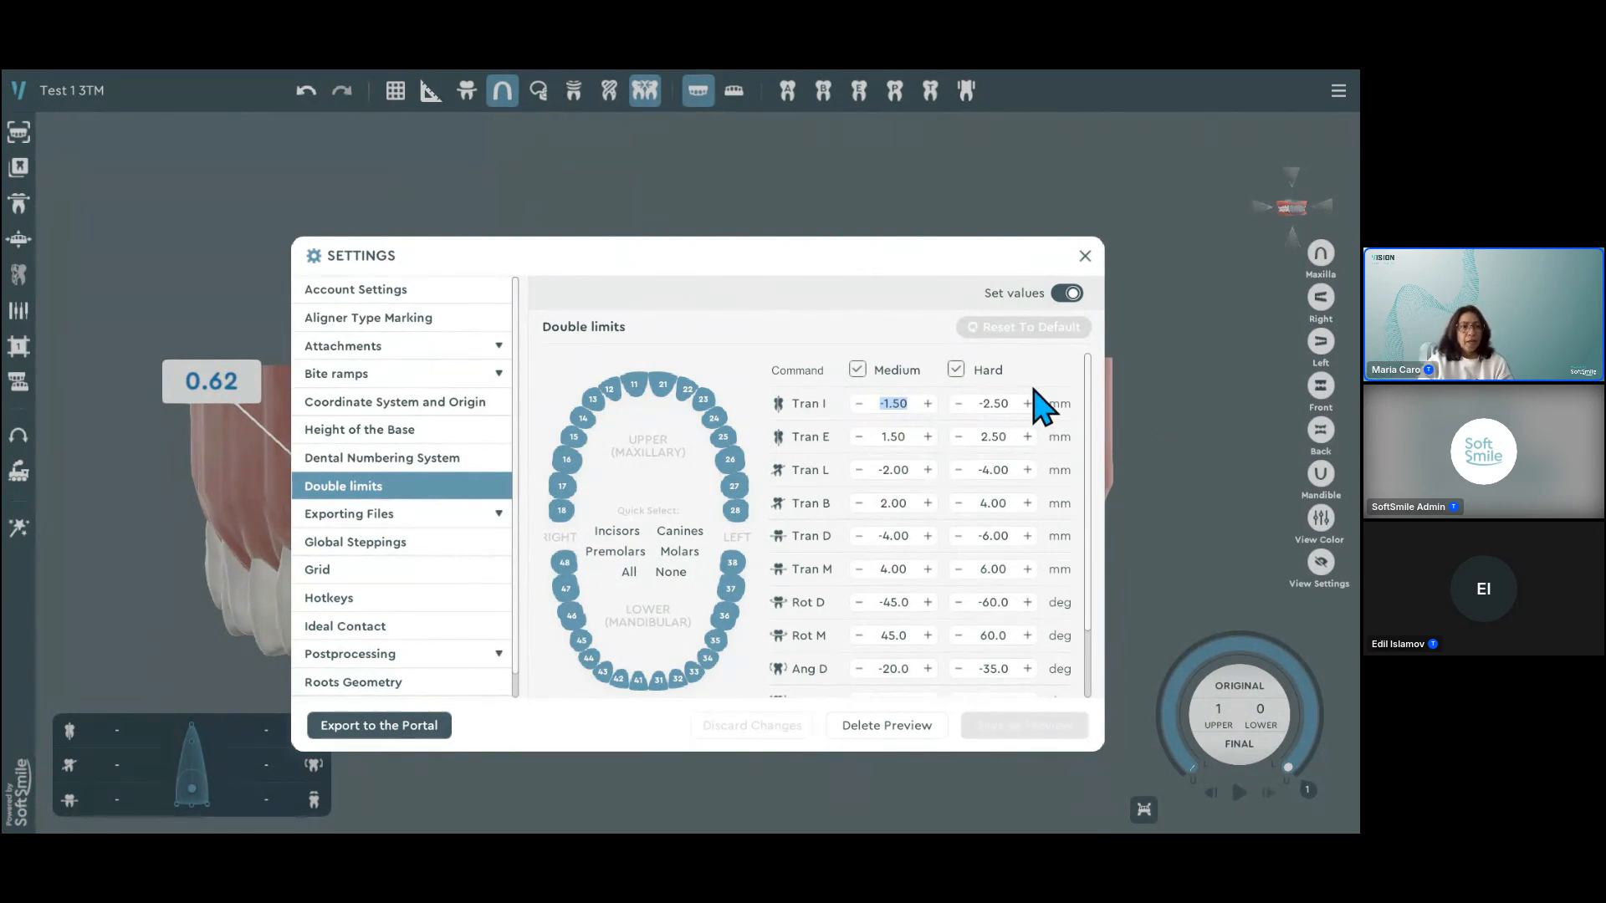
click(1008, 404)
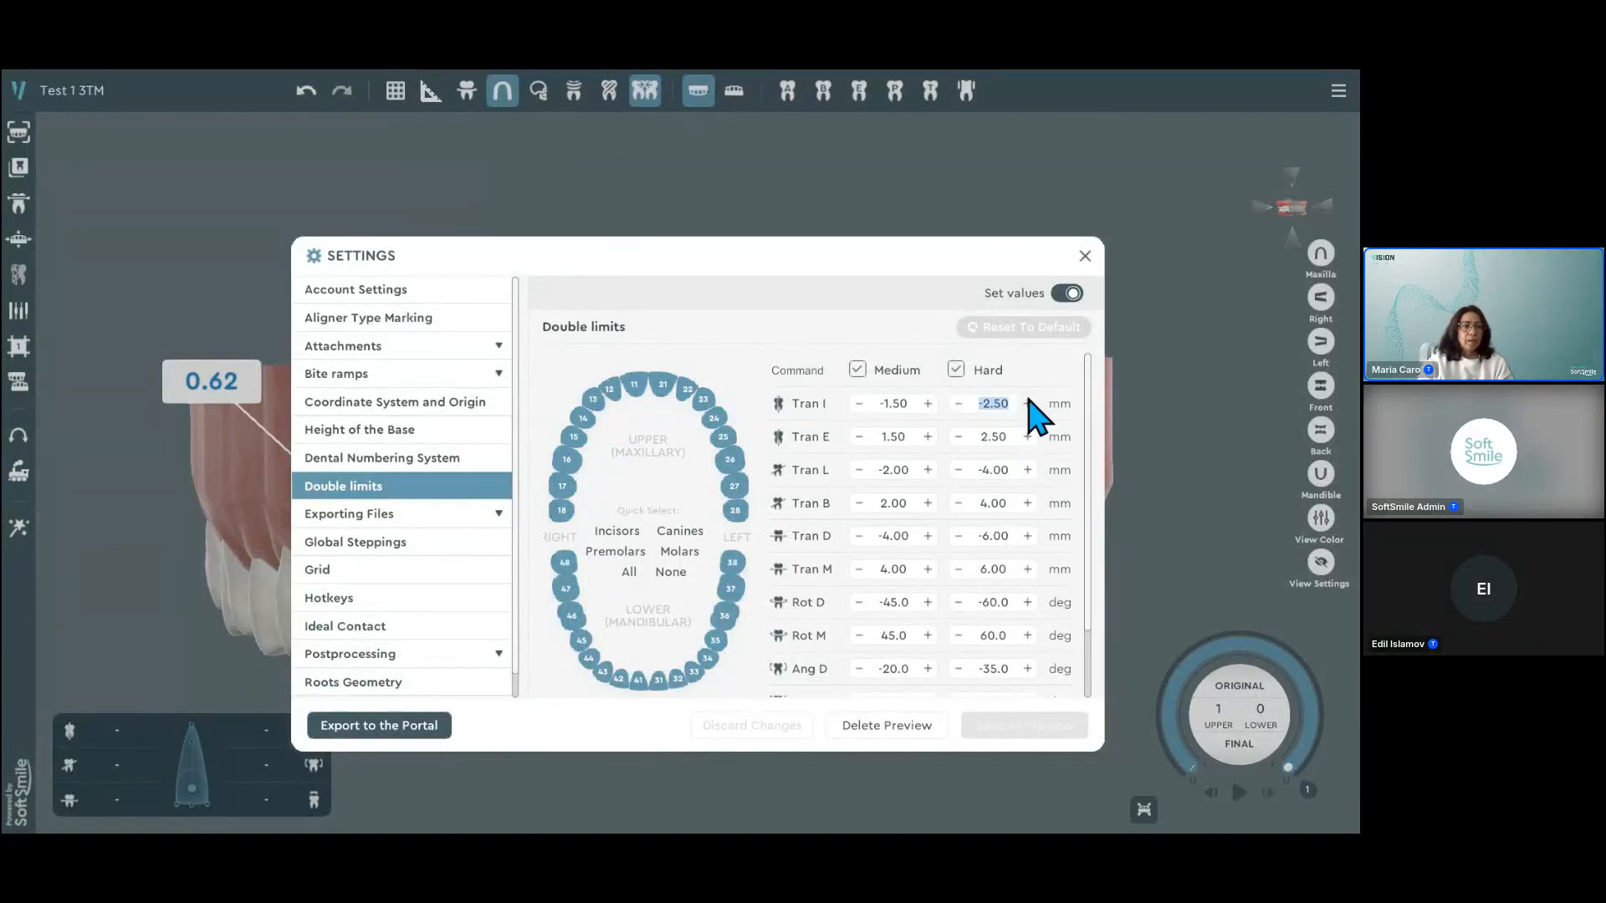
Step: Set the Medium limit of Tran I to -1.55 mm, and close the settings without saving the change
click(902, 405)
click(858, 404)
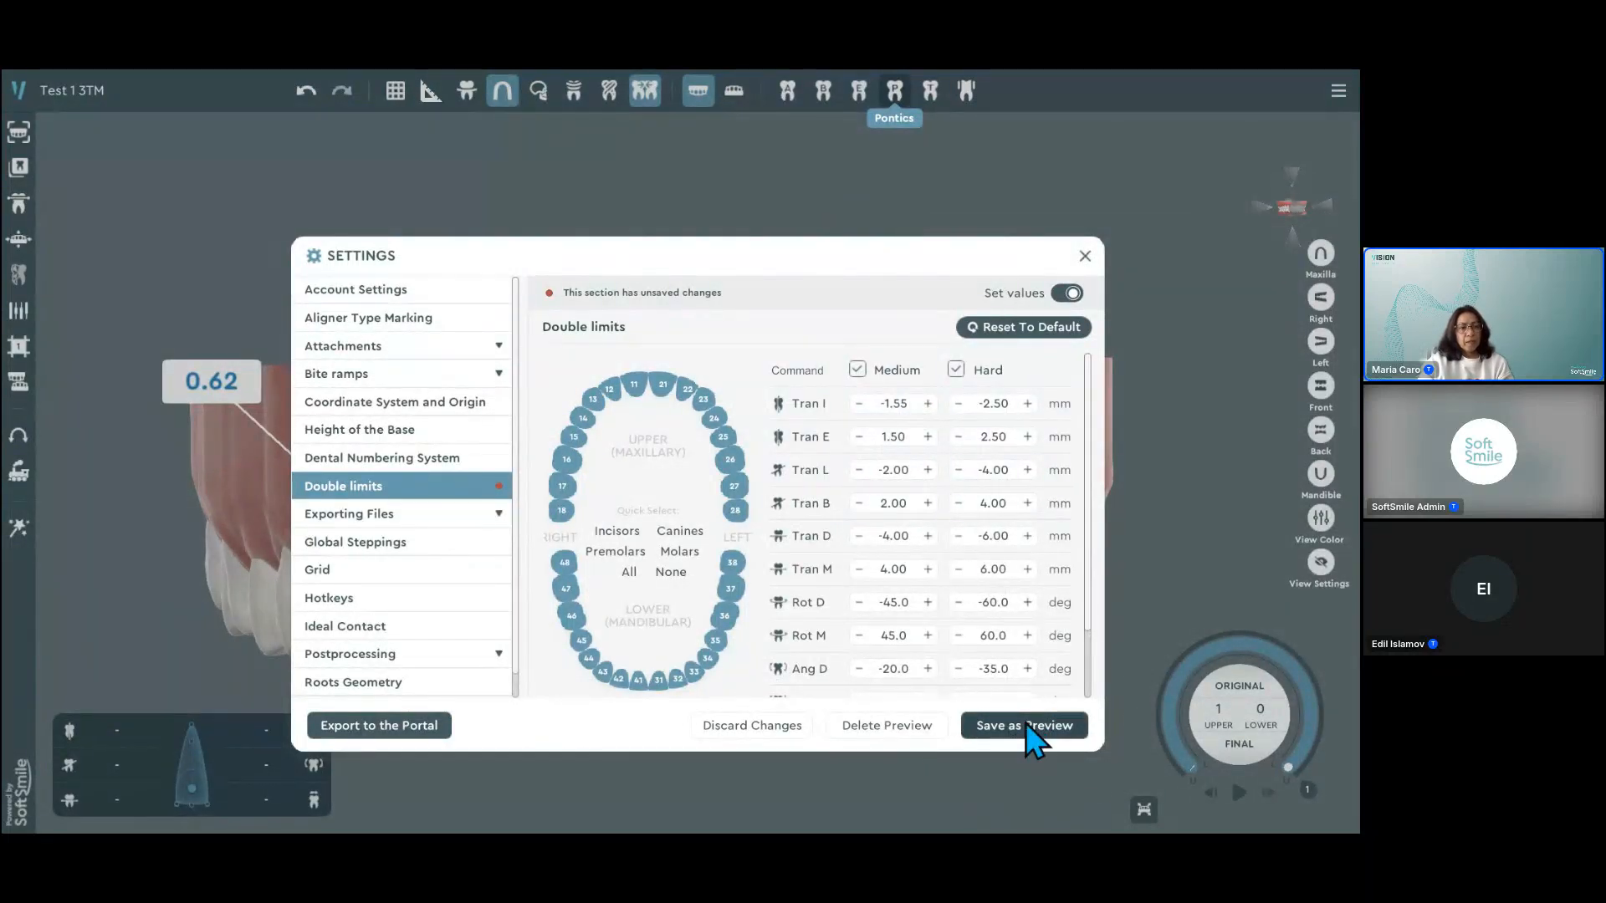
click(1086, 256)
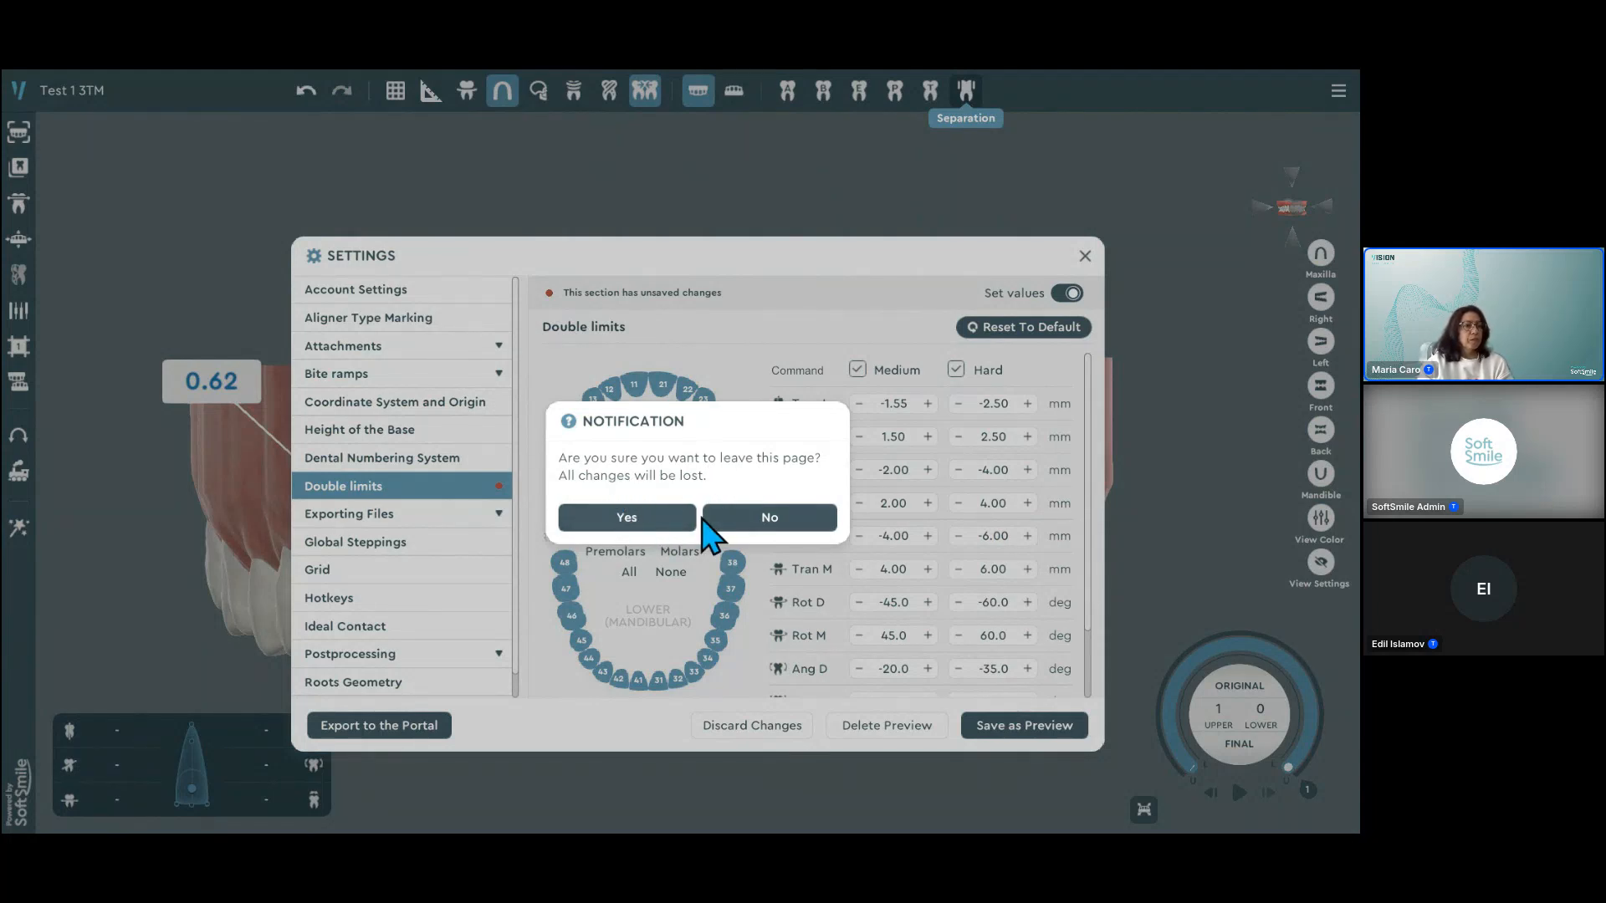
click(658, 526)
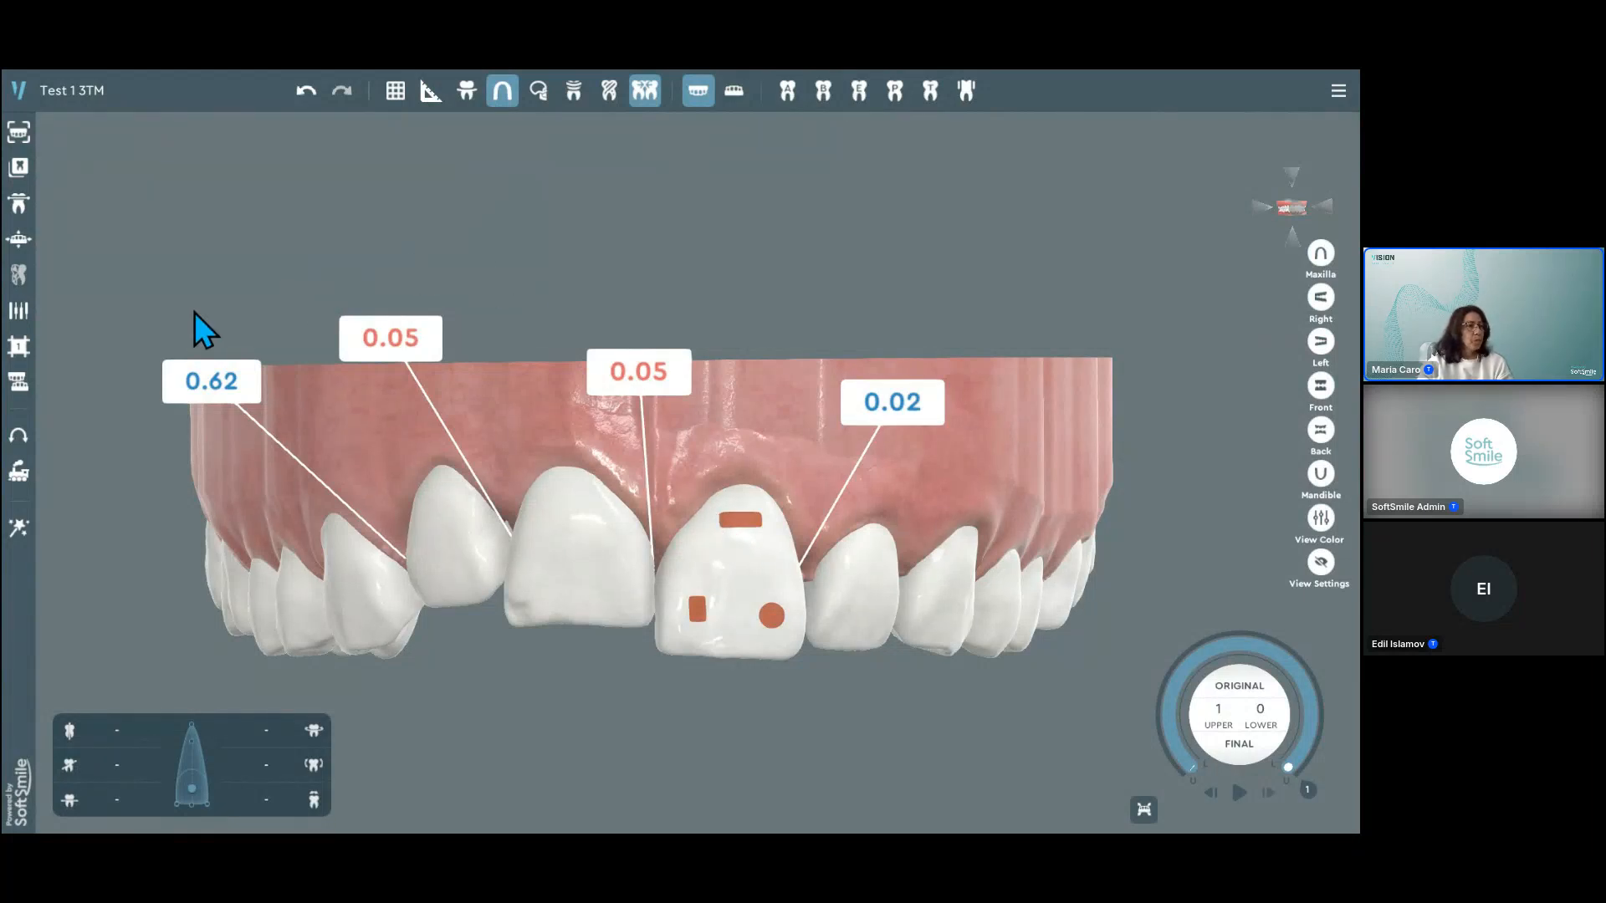
Step: Show the Tooth Movement Table, select the upper left lateral incisor and open the movement limits for tooth 22
click(20, 347)
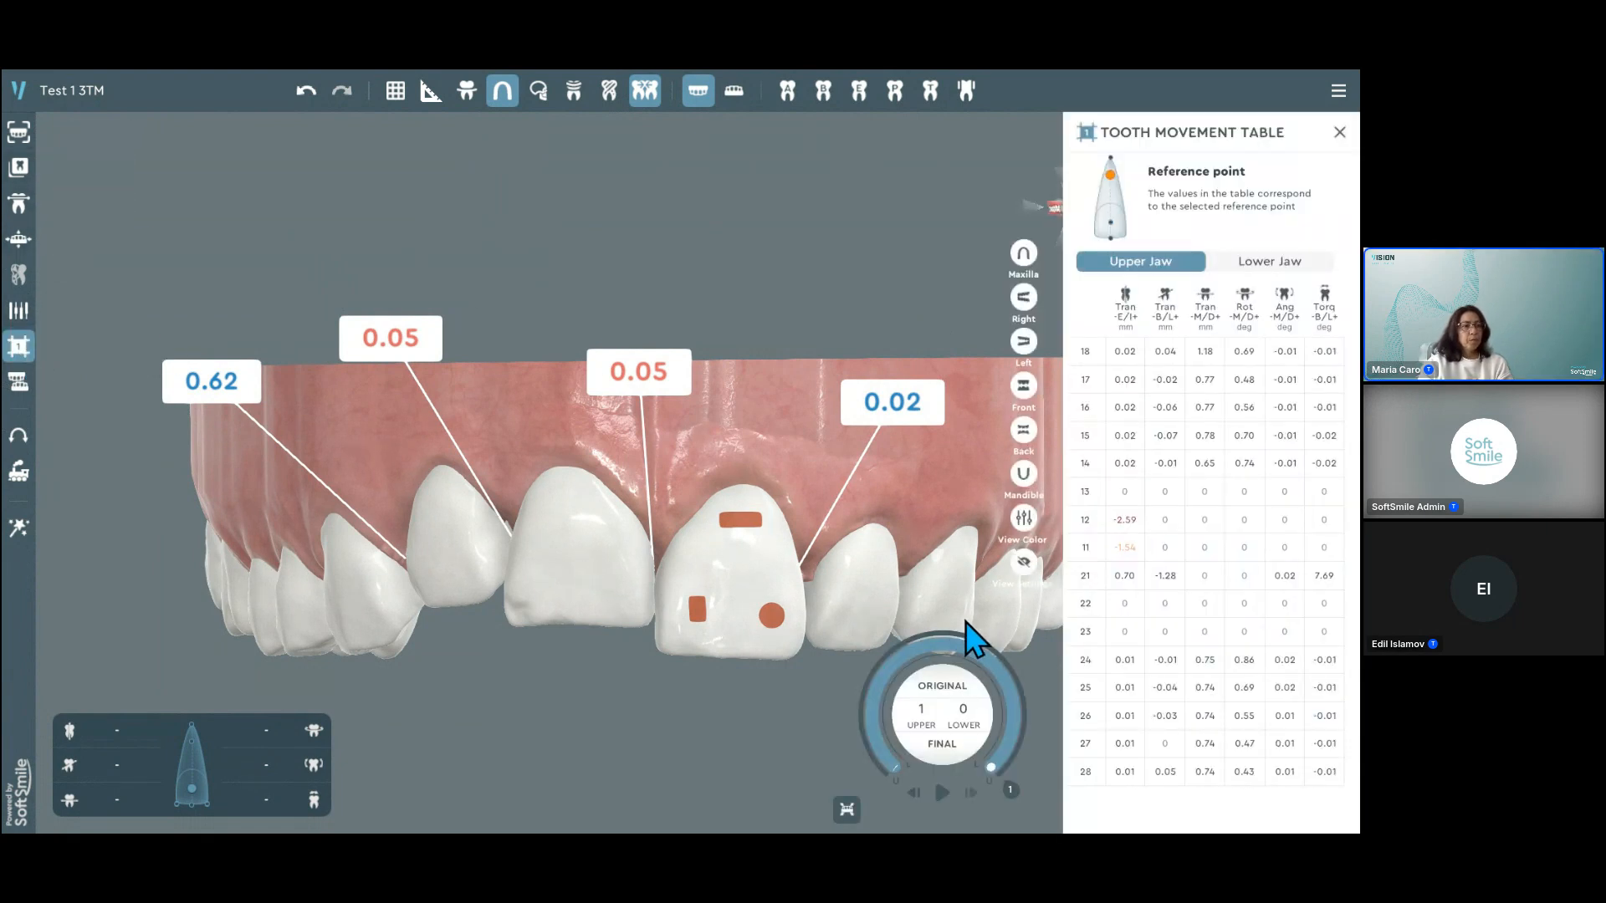
click(863, 599)
right_click(776, 418)
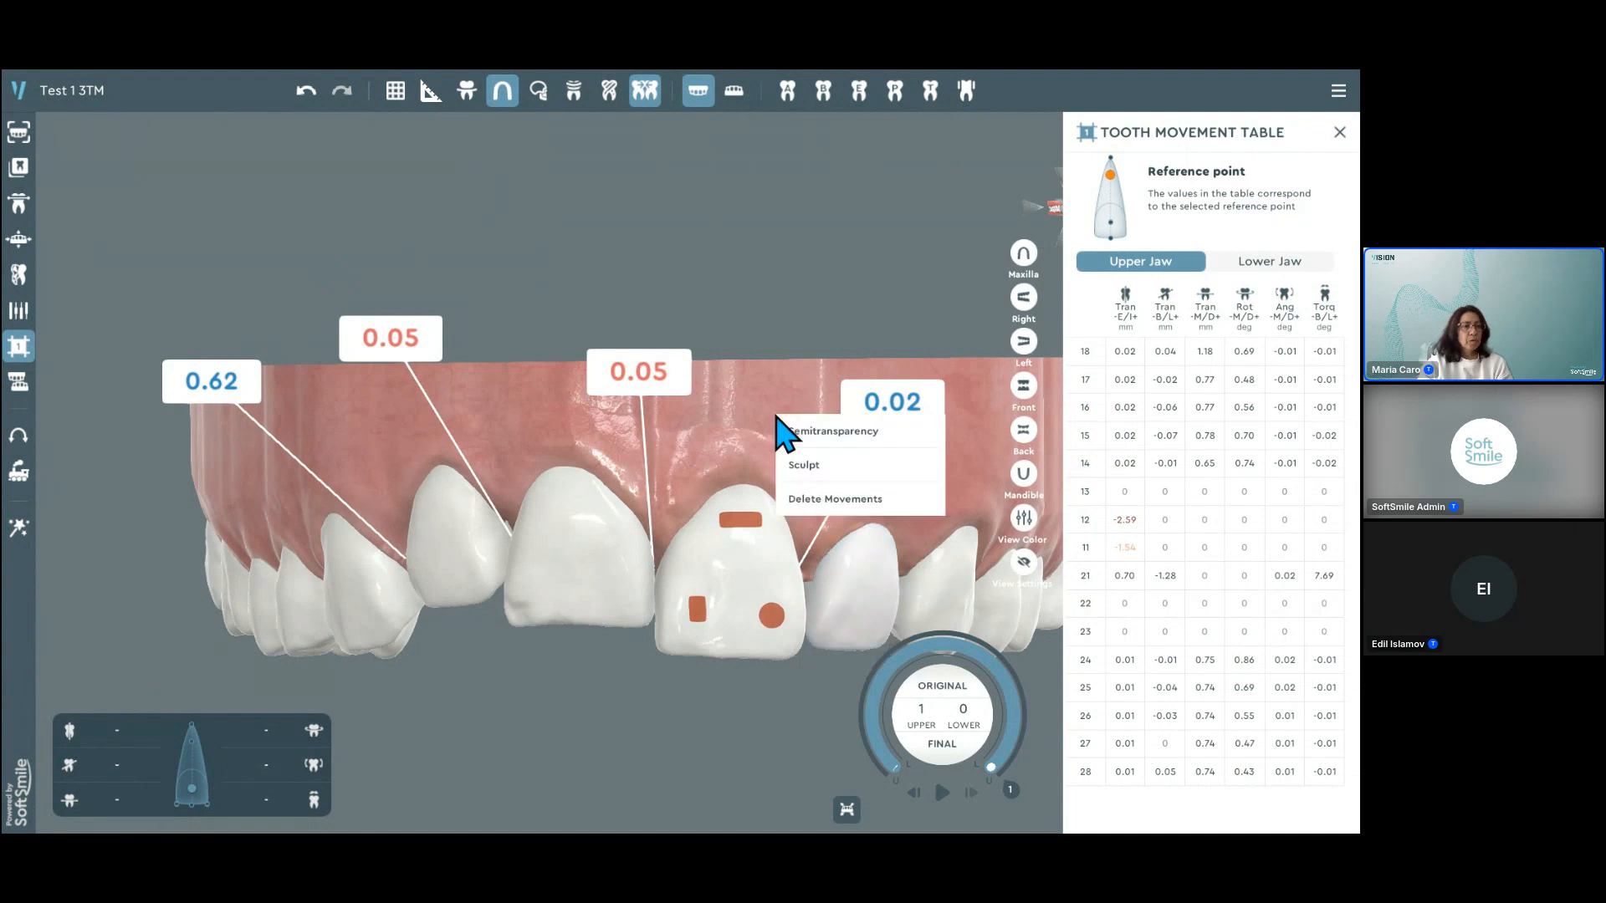
click(874, 615)
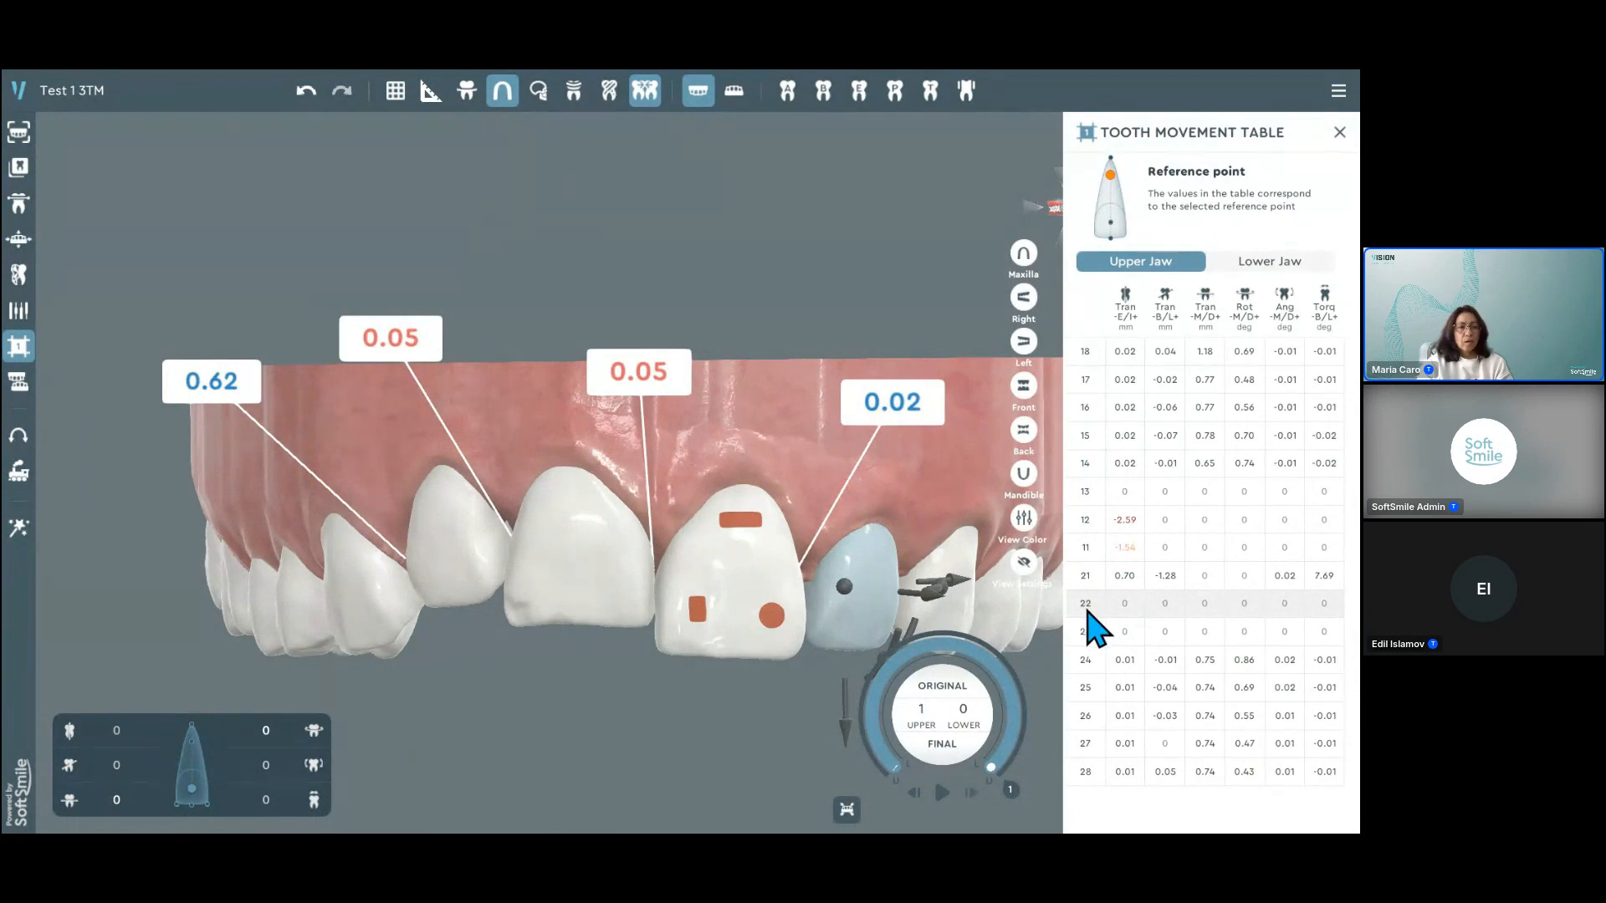
right_click(1087, 626)
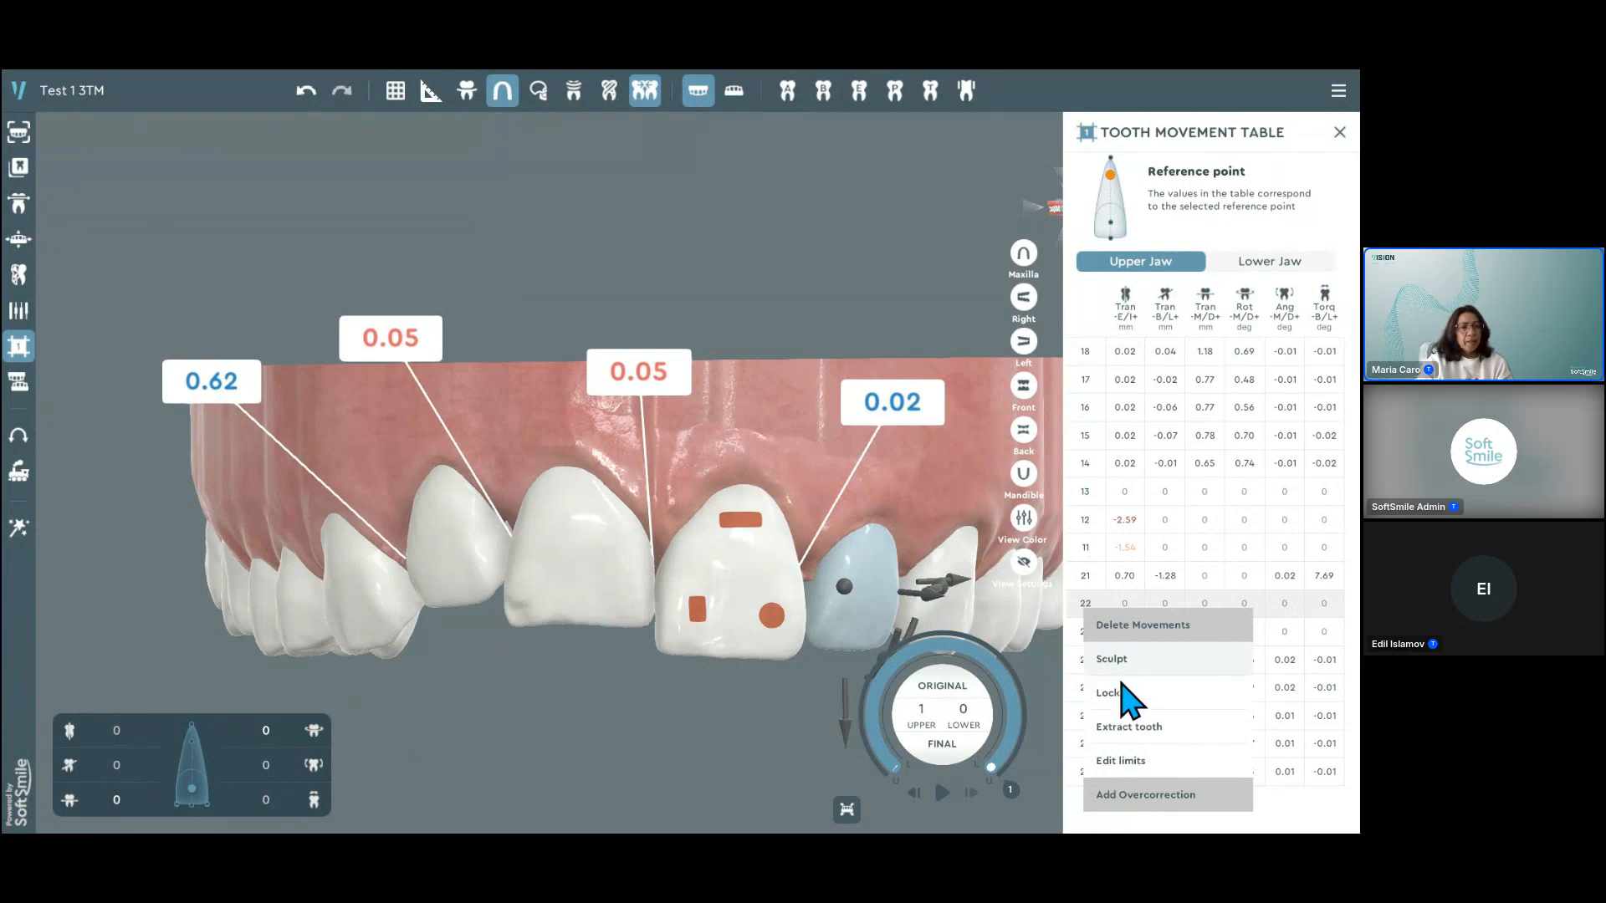
click(1126, 762)
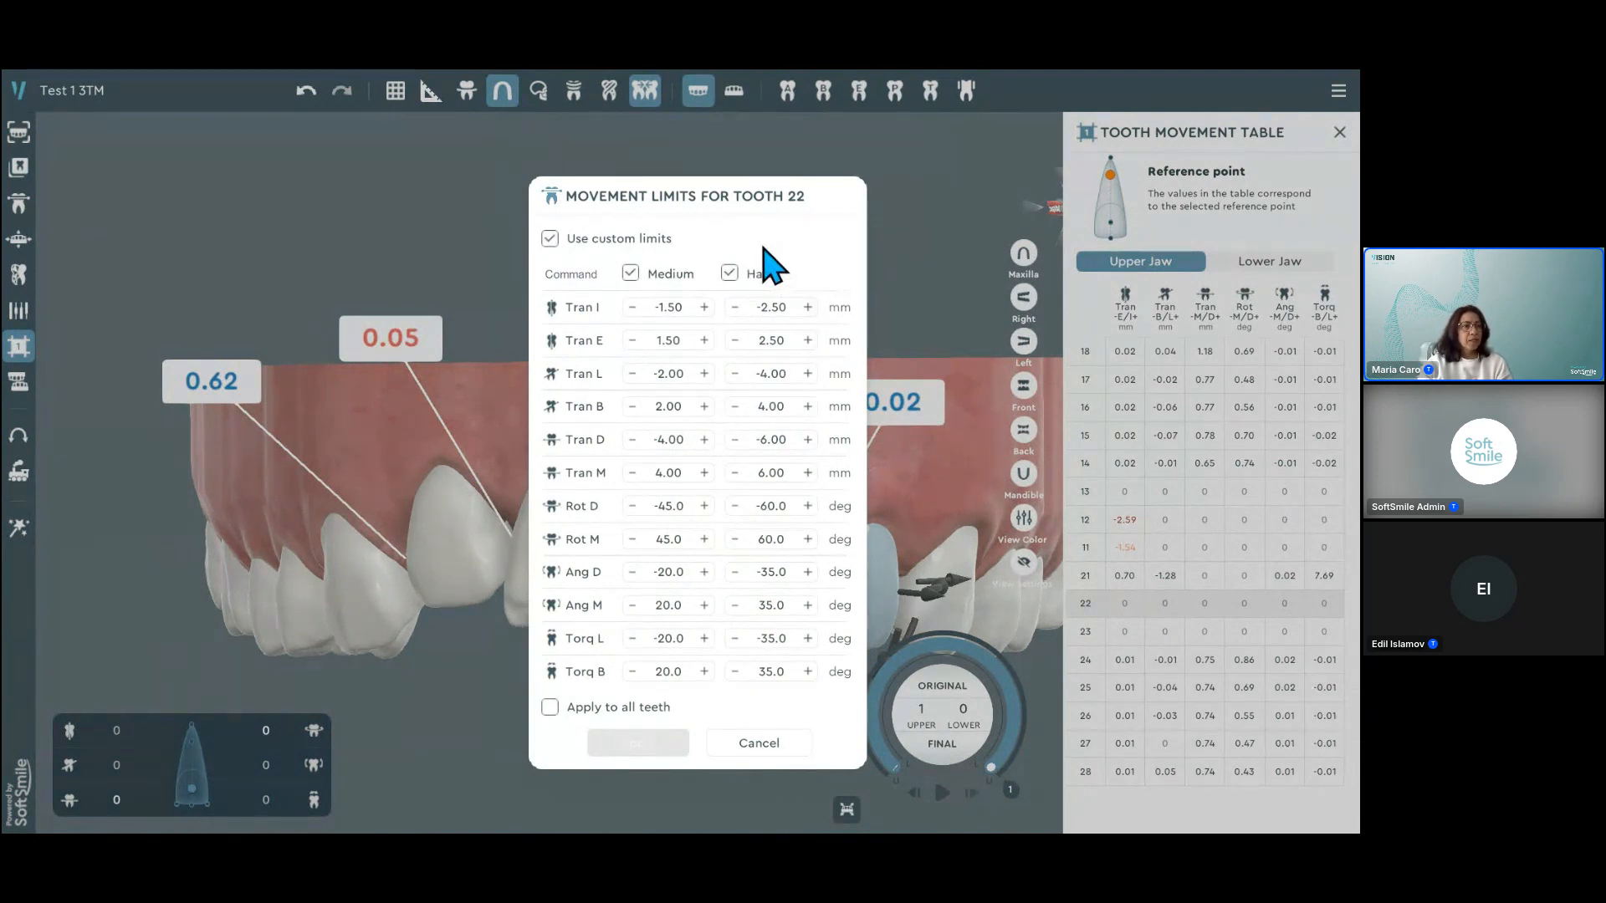
Step: Switch tooth 22's Medium limits off and back on, and point out the Medium values of Tran I and Tran E
click(630, 274)
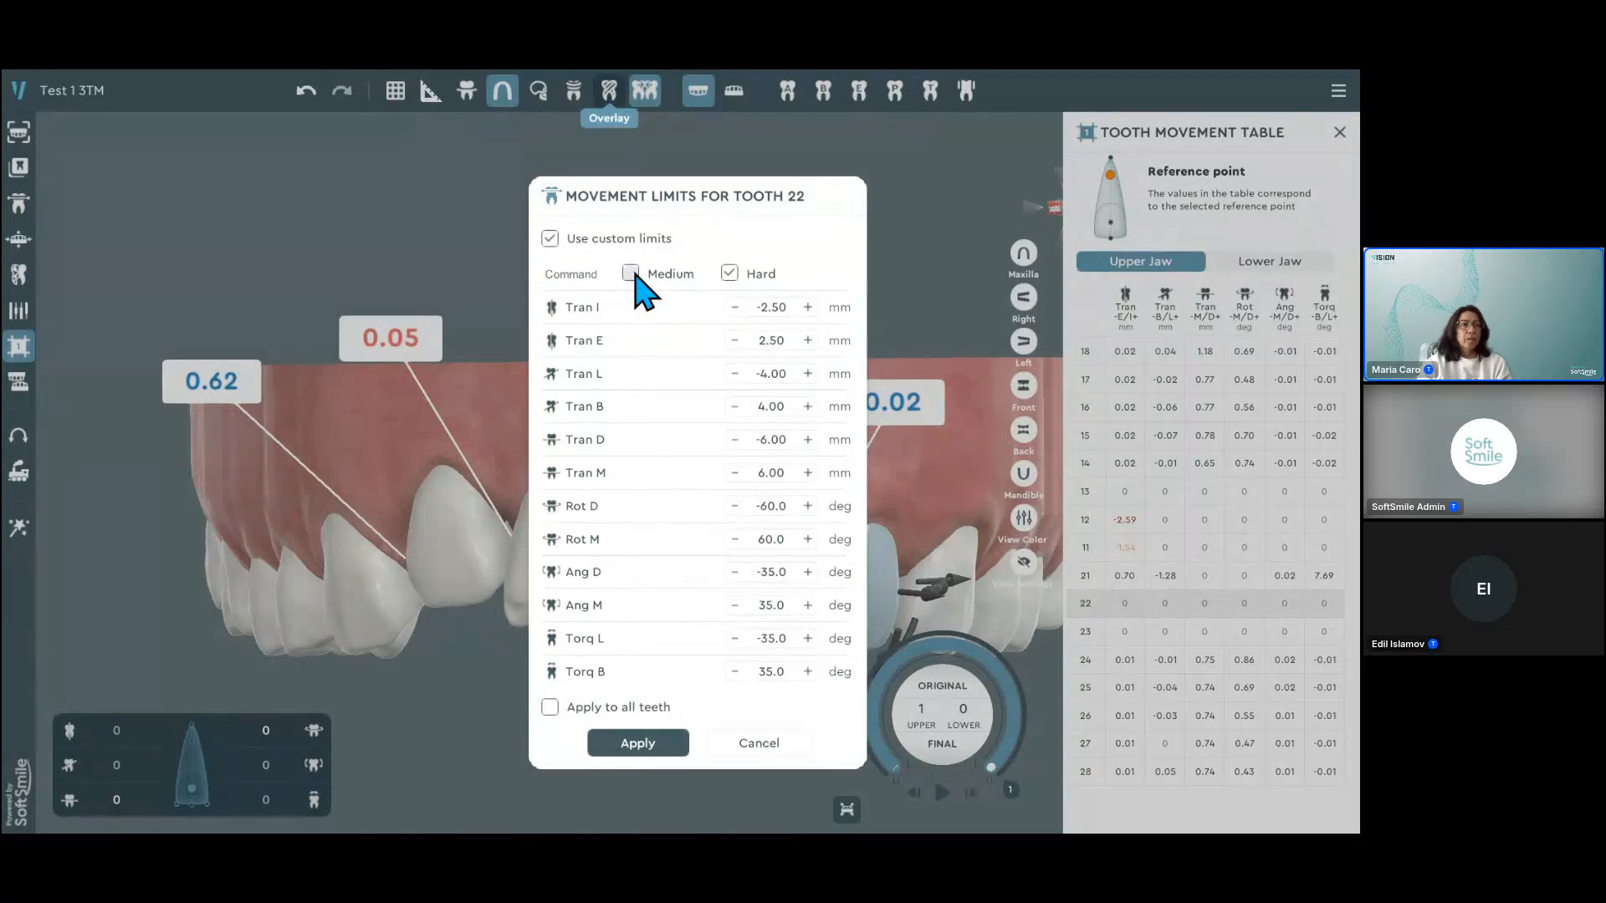
click(630, 274)
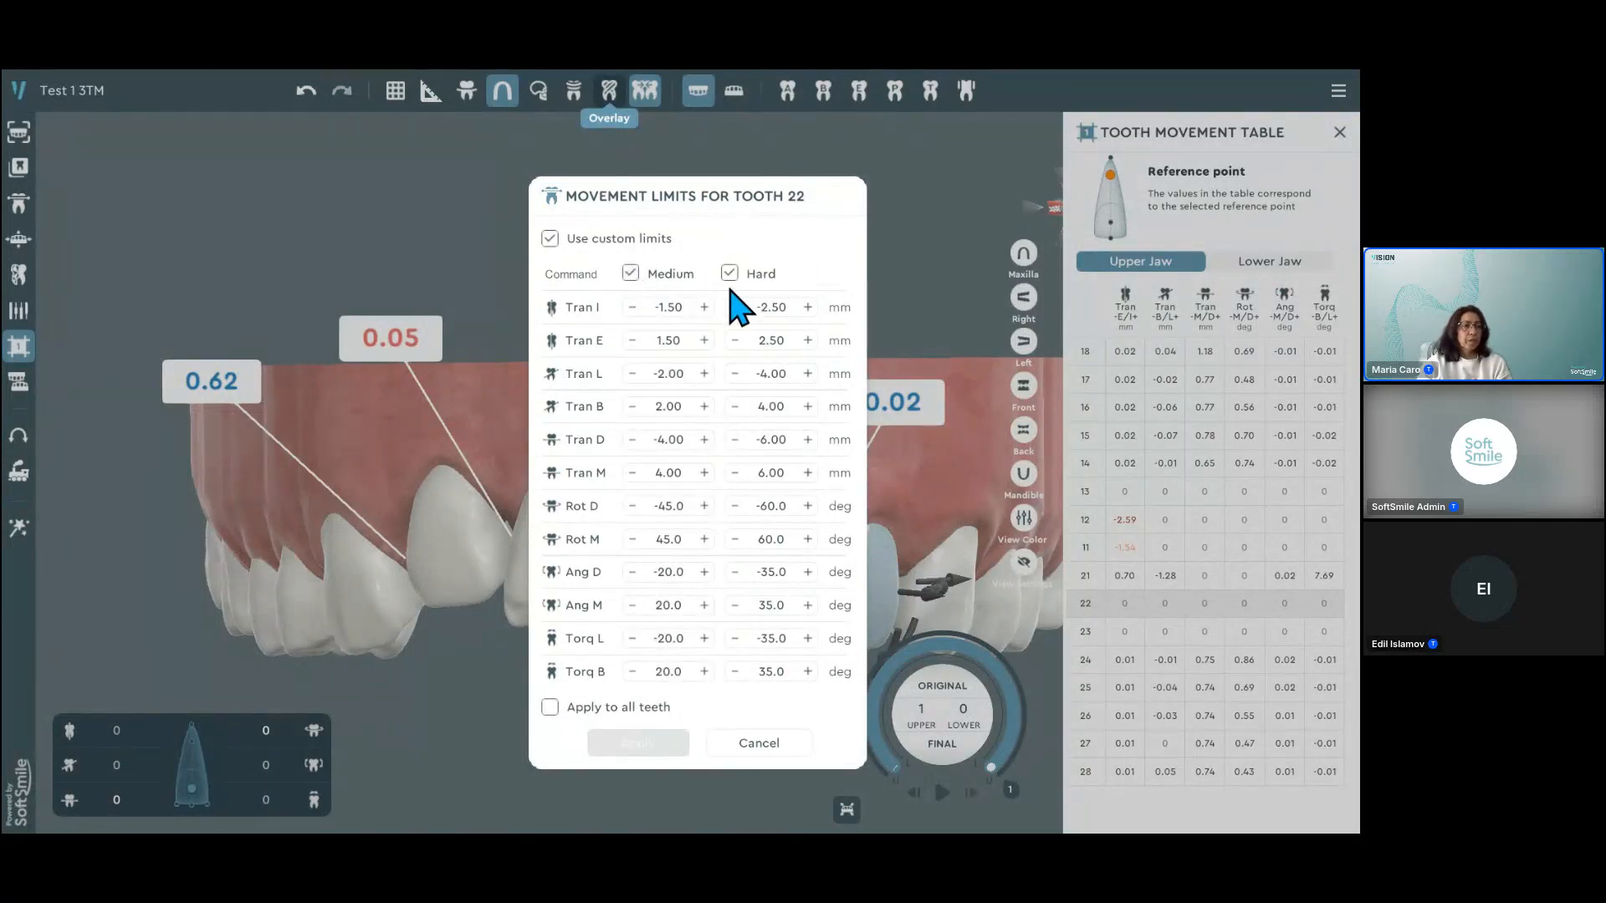
double_click(668, 309)
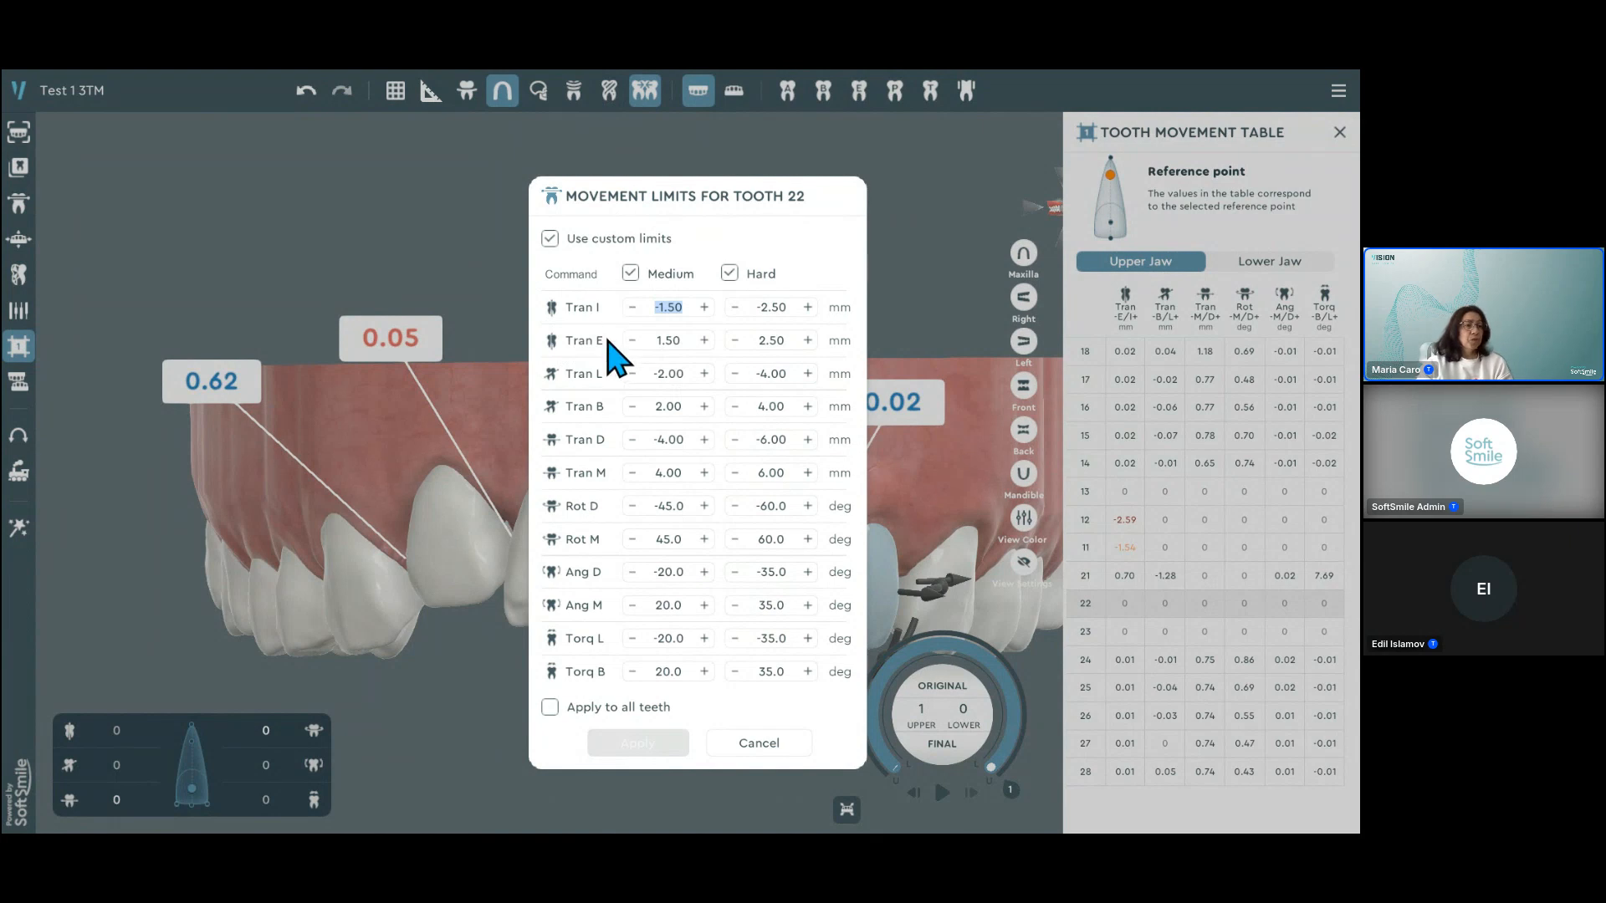
click(688, 344)
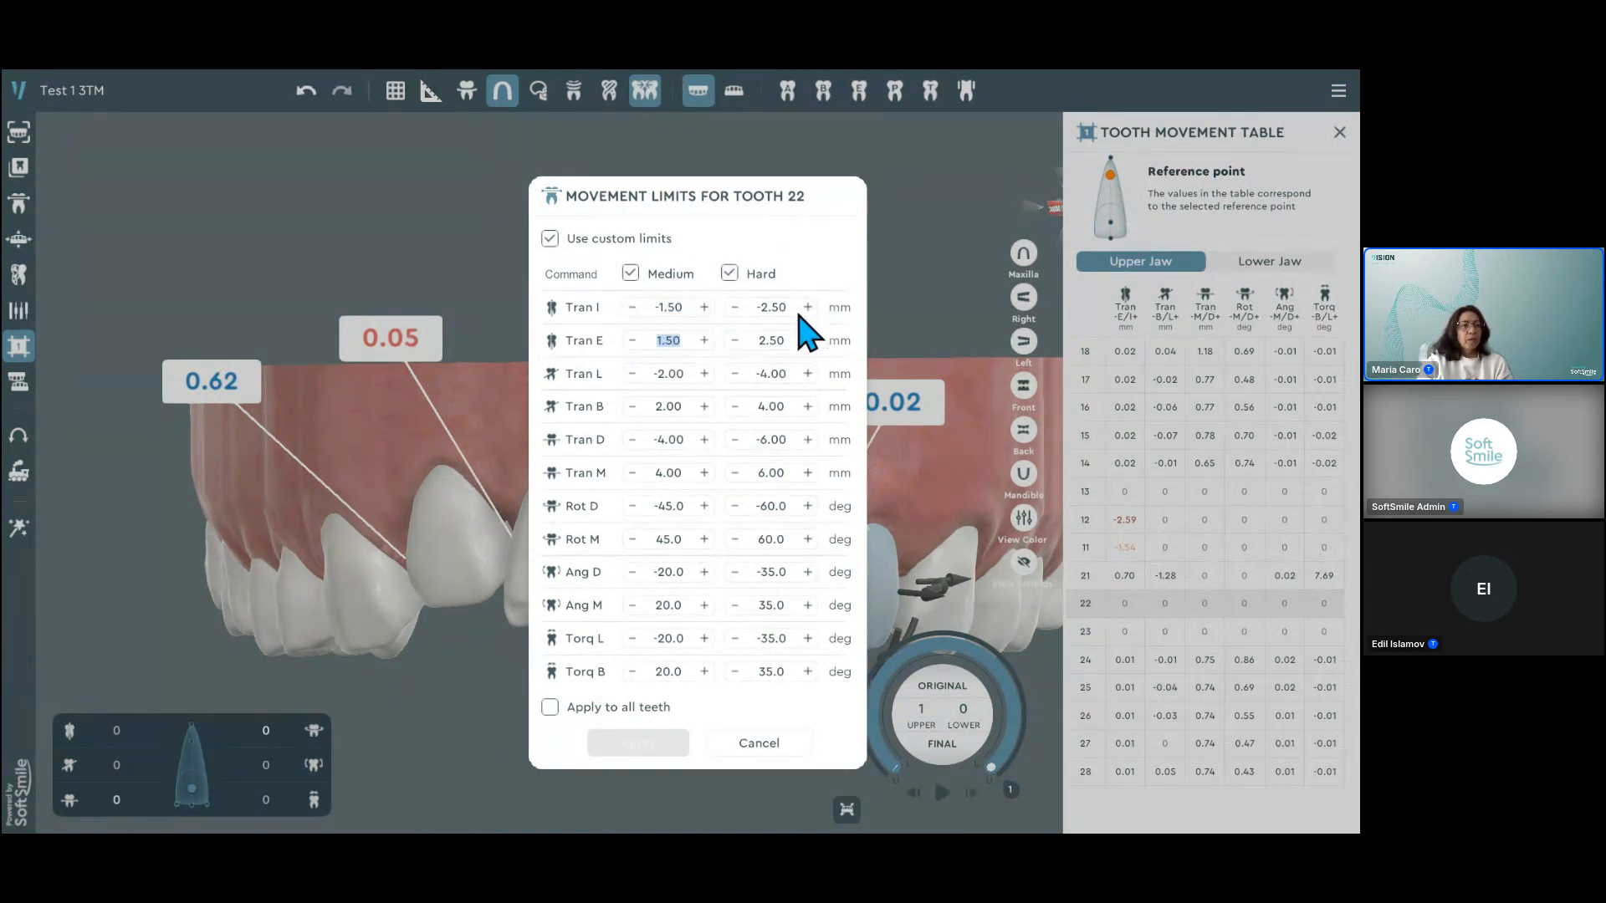
Step: Try turning custom limits for tooth 22 off and on and applying the limits to all teeth, closing without applying
click(550, 240)
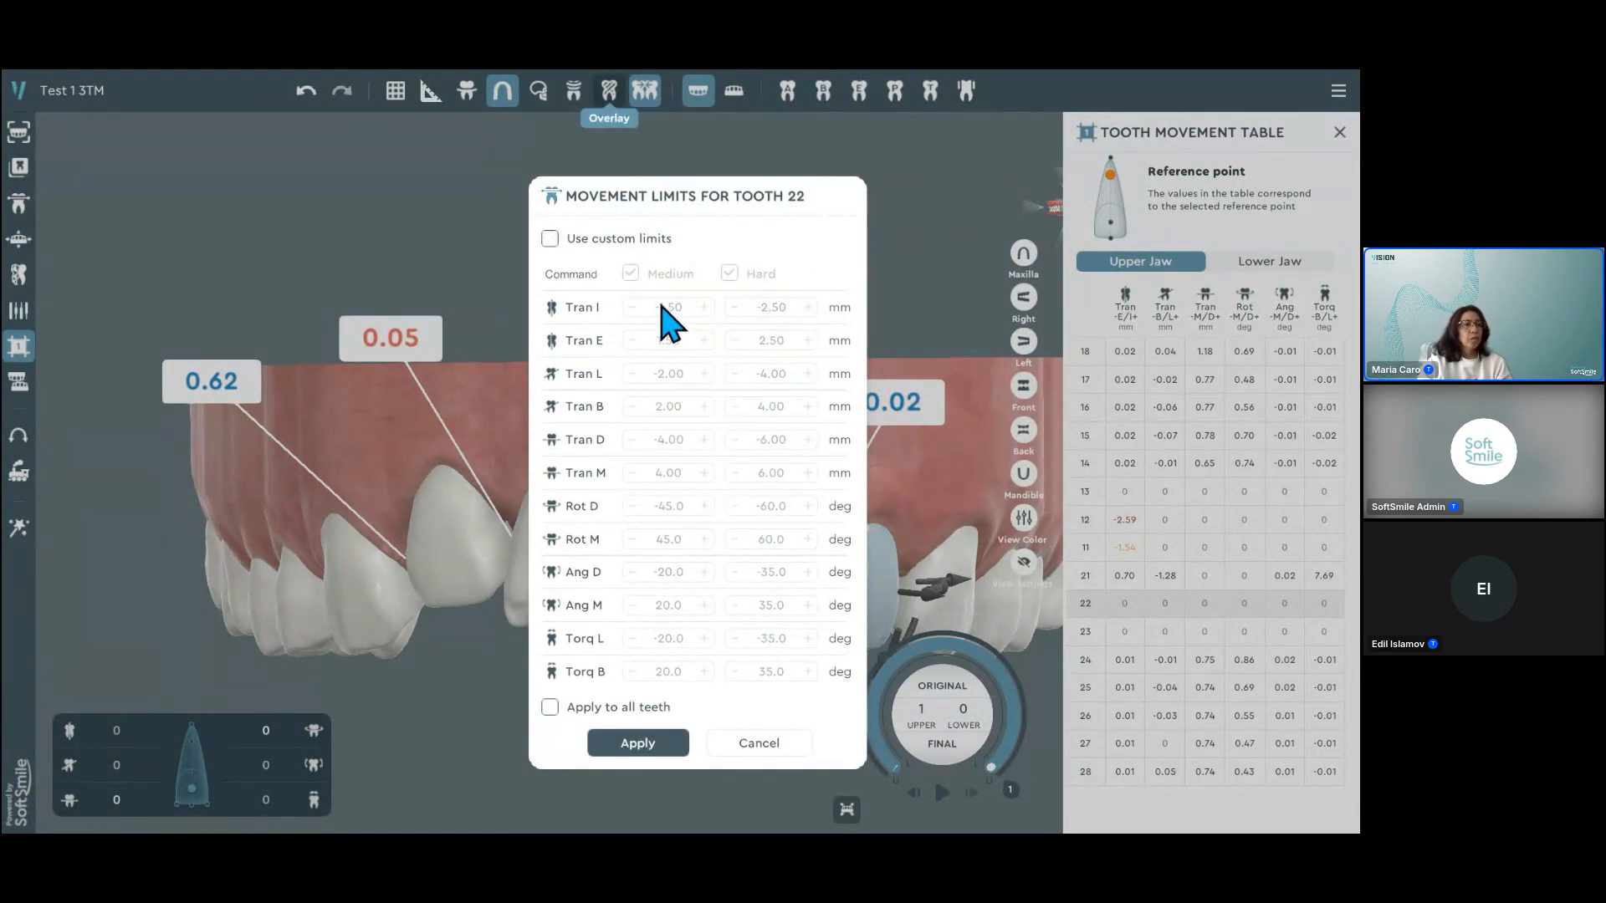
click(550, 240)
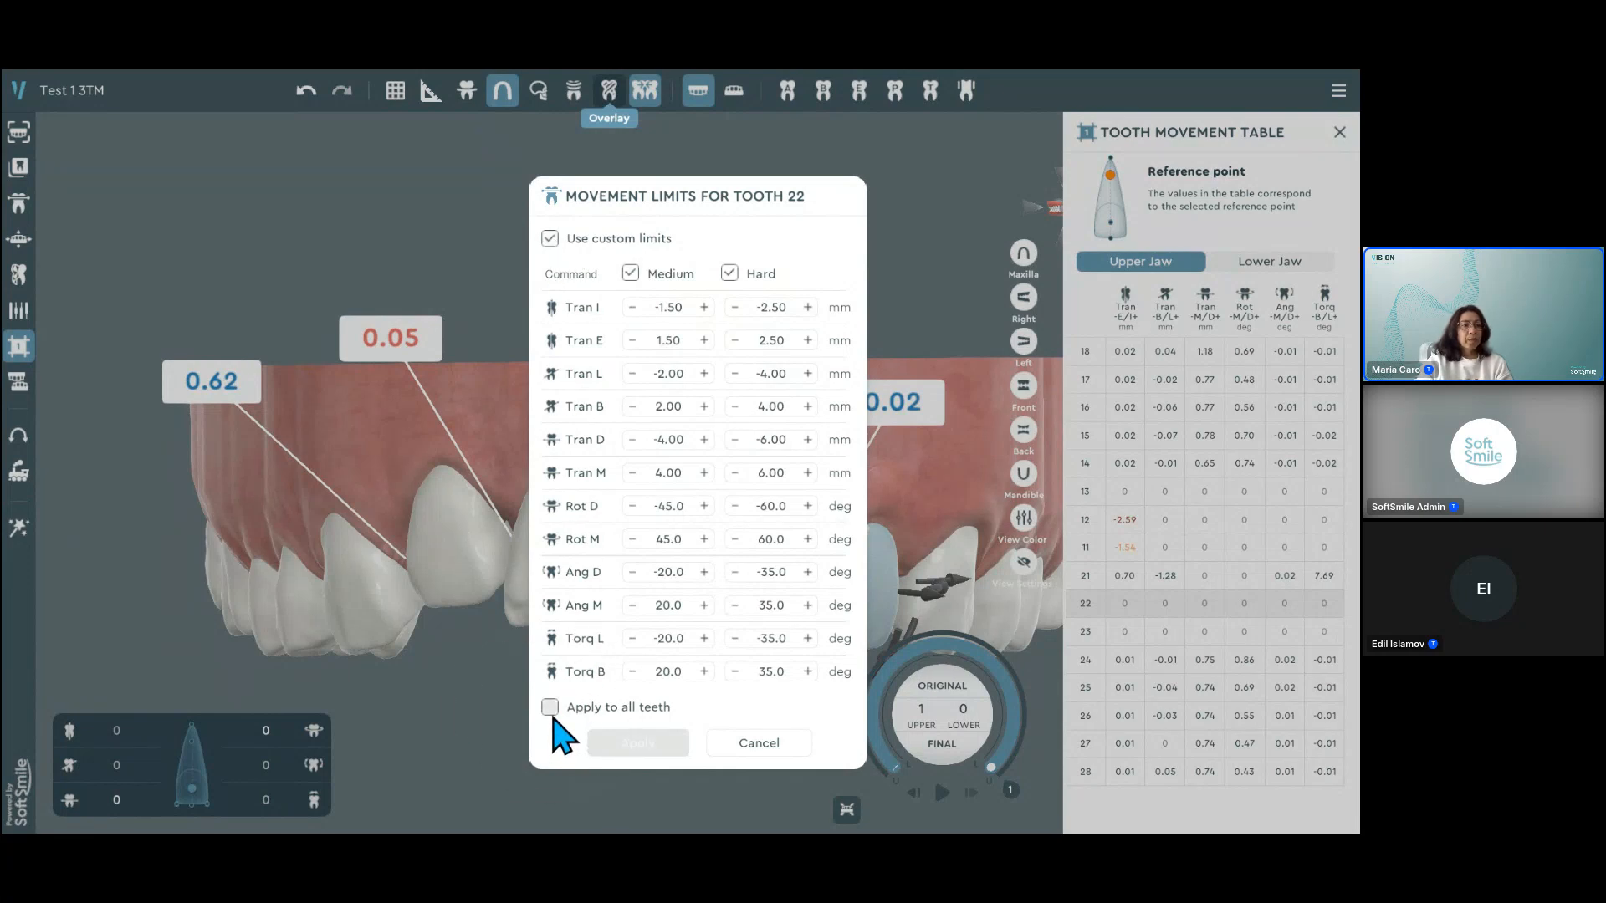
key(ctrl)
key(ctrl)
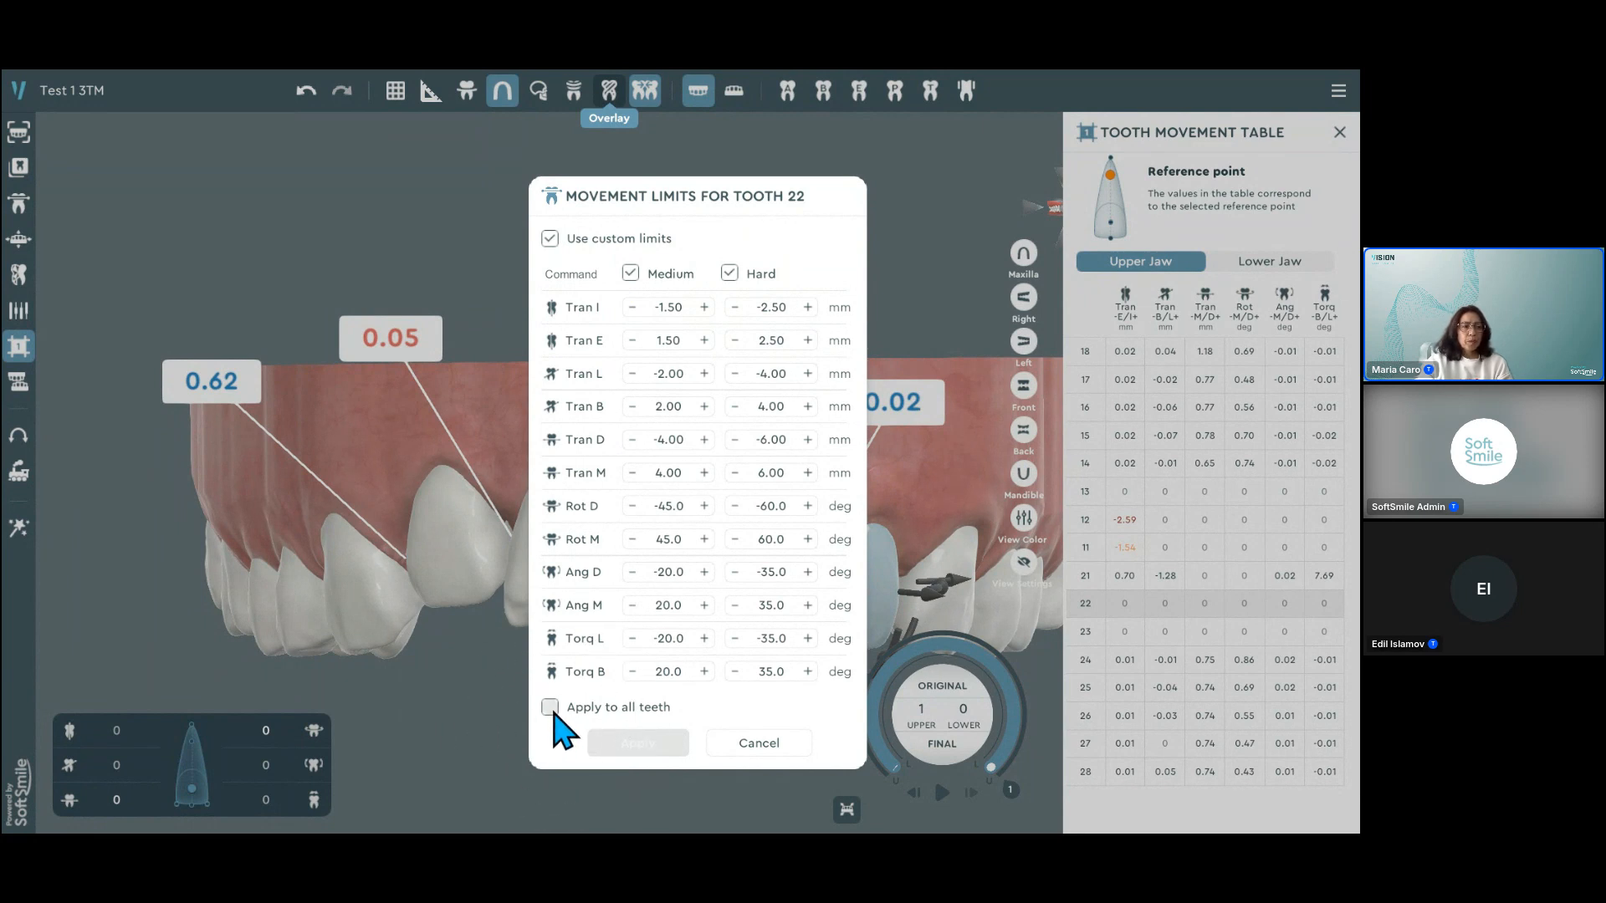
click(550, 709)
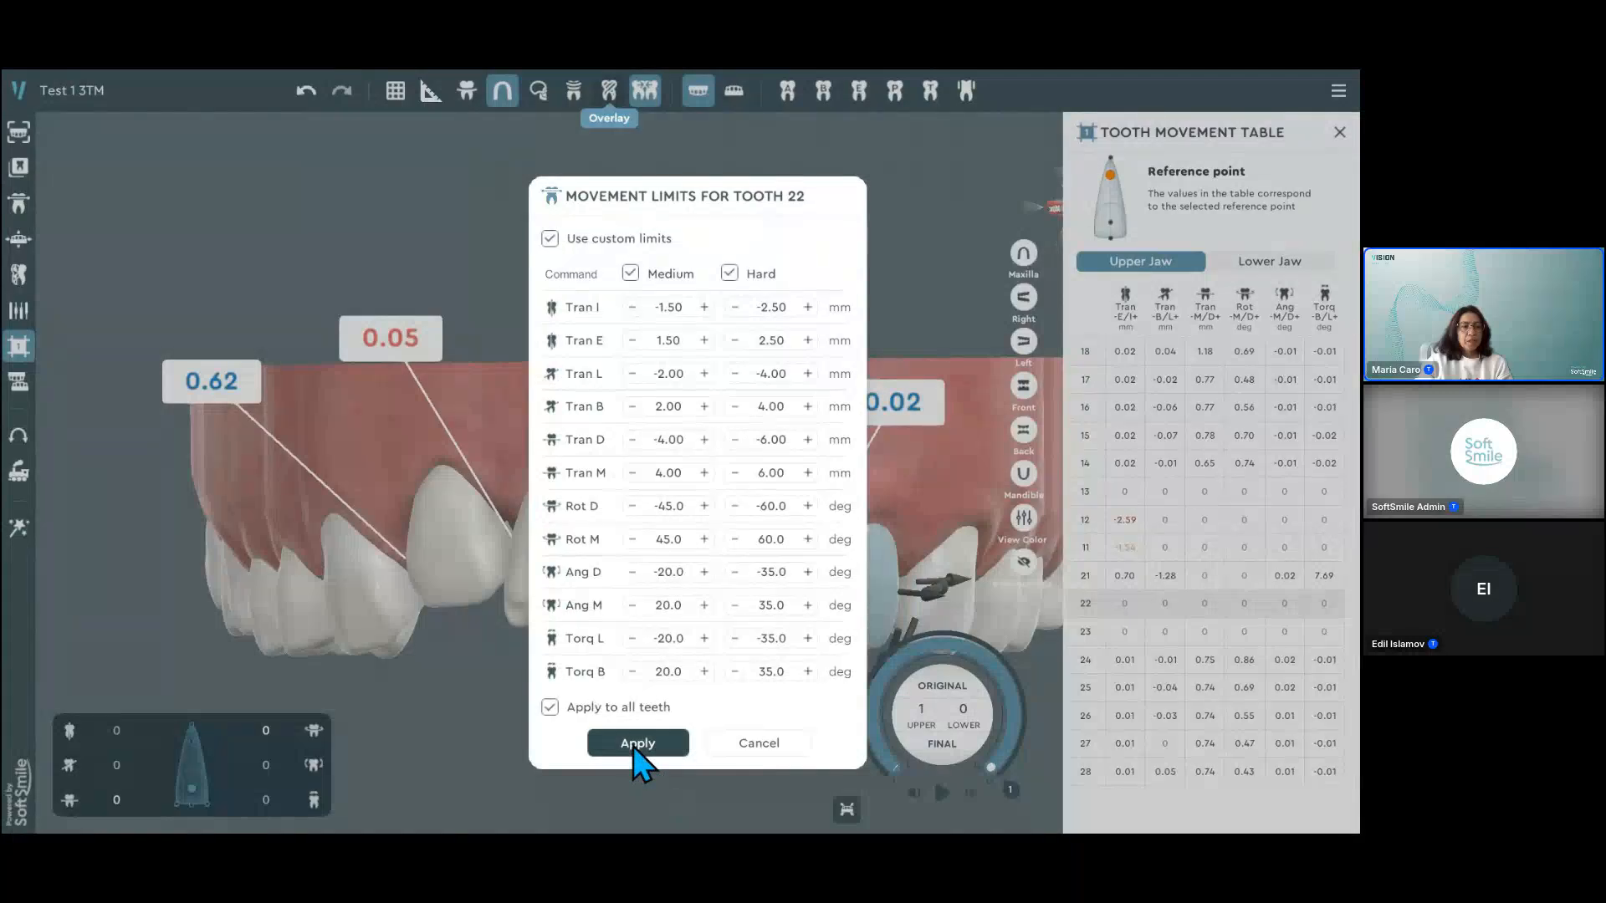
click(759, 744)
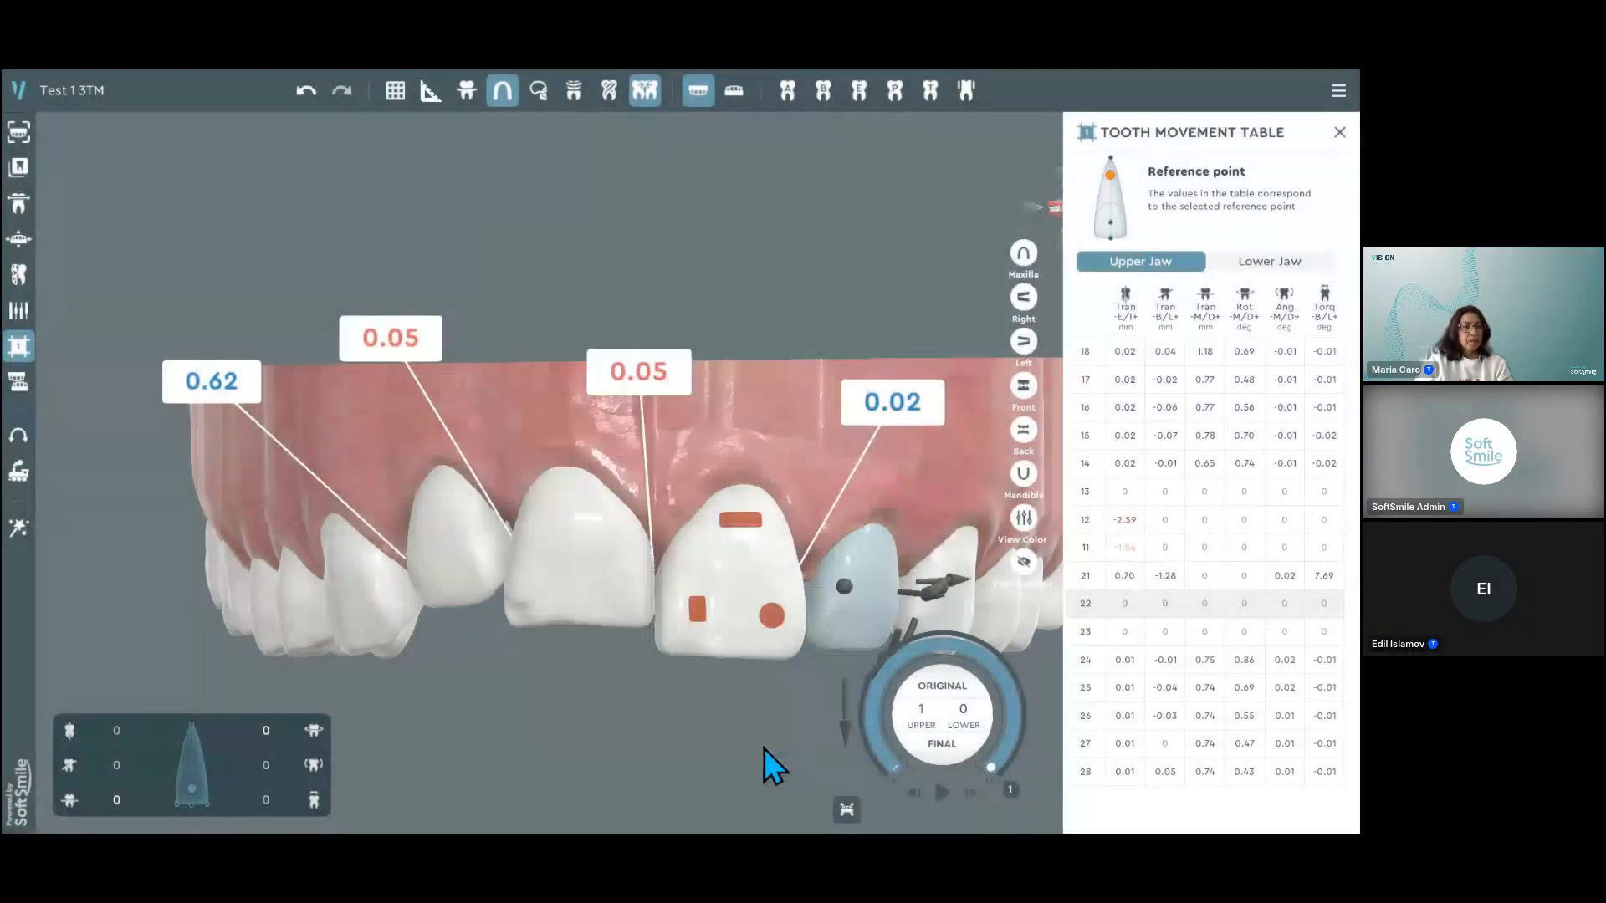
Step: Close the Tooth Movement Table and intrude the upper right lateral incisor further, to -2.64 mm
click(1340, 132)
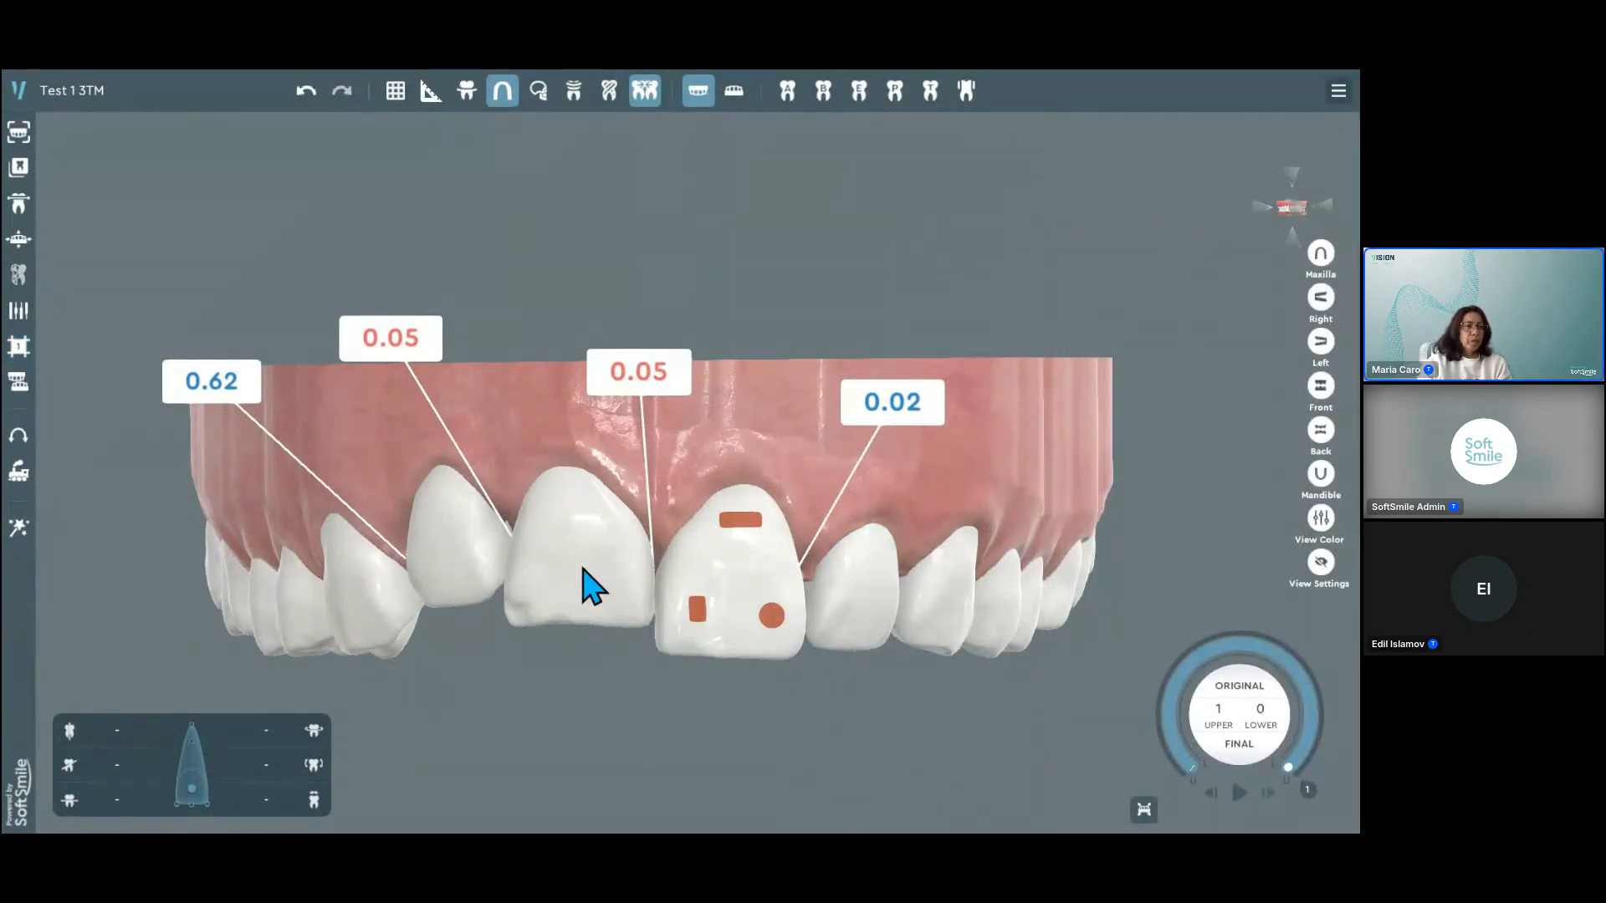
click(566, 616)
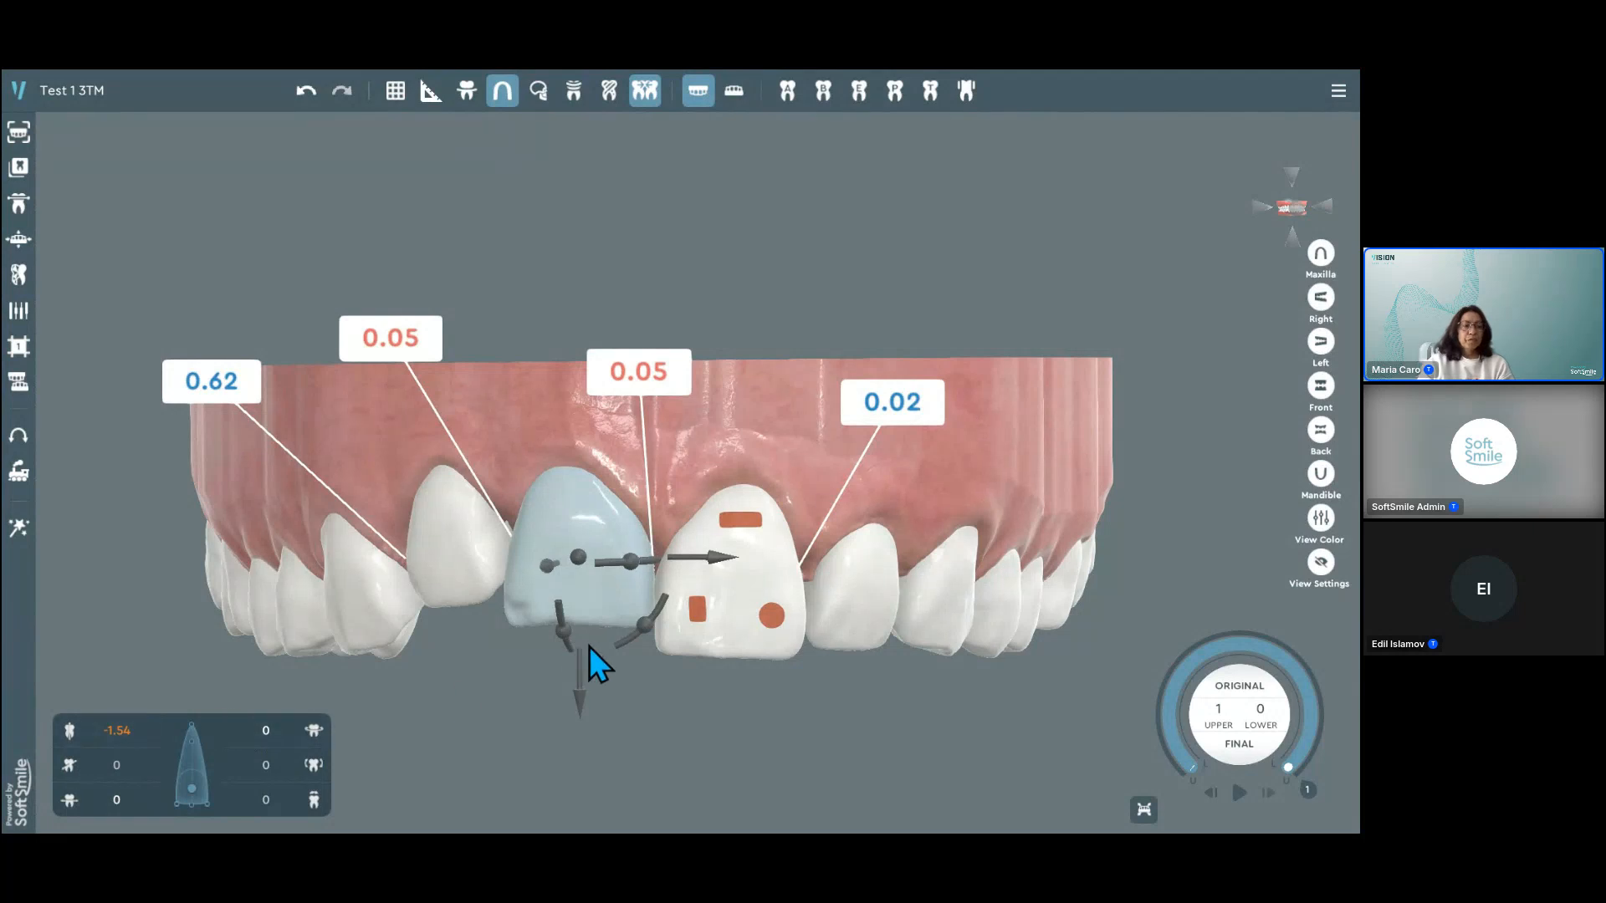
click(468, 577)
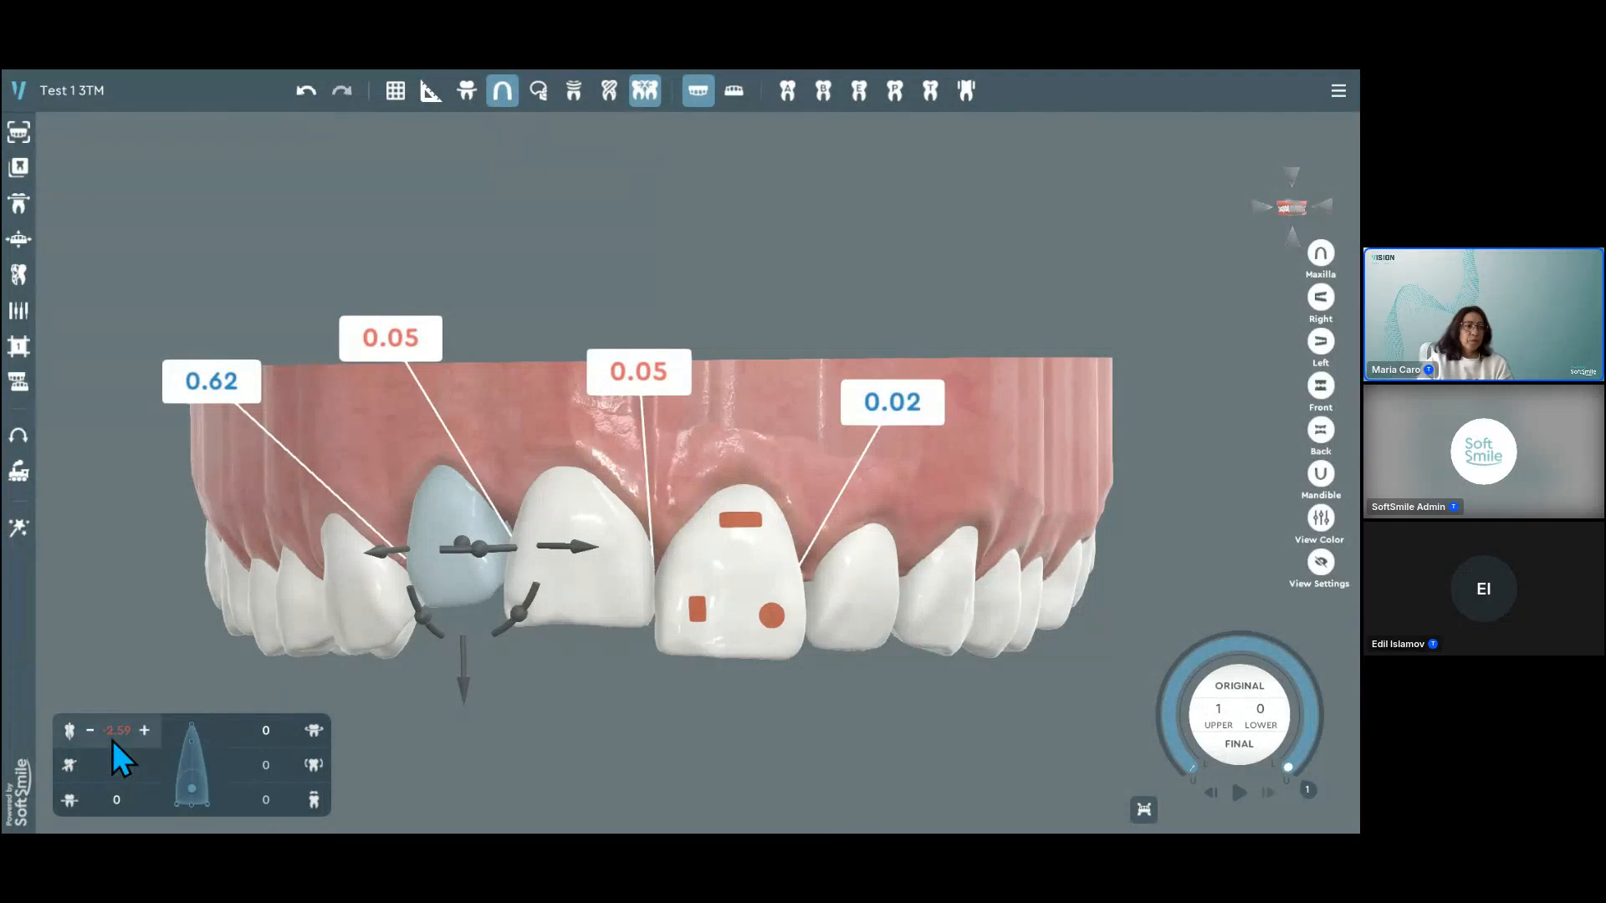
mouse_move(465, 689)
mouse_down()
mouse_move(479, 524)
mouse_move(485, 682)
mouse_up()
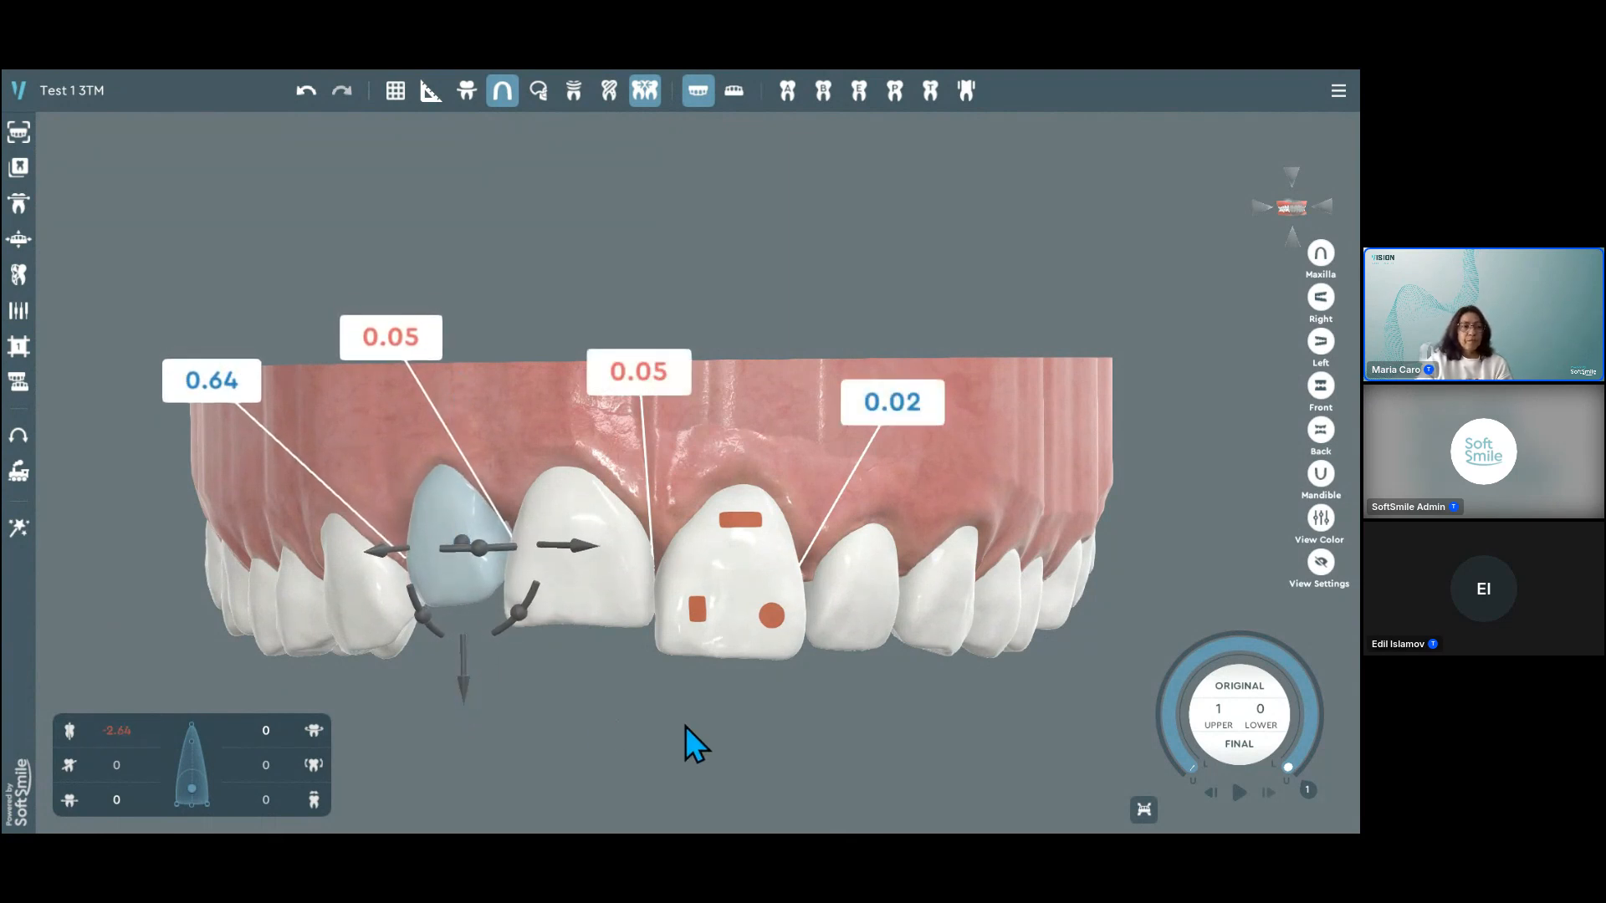
click(685, 726)
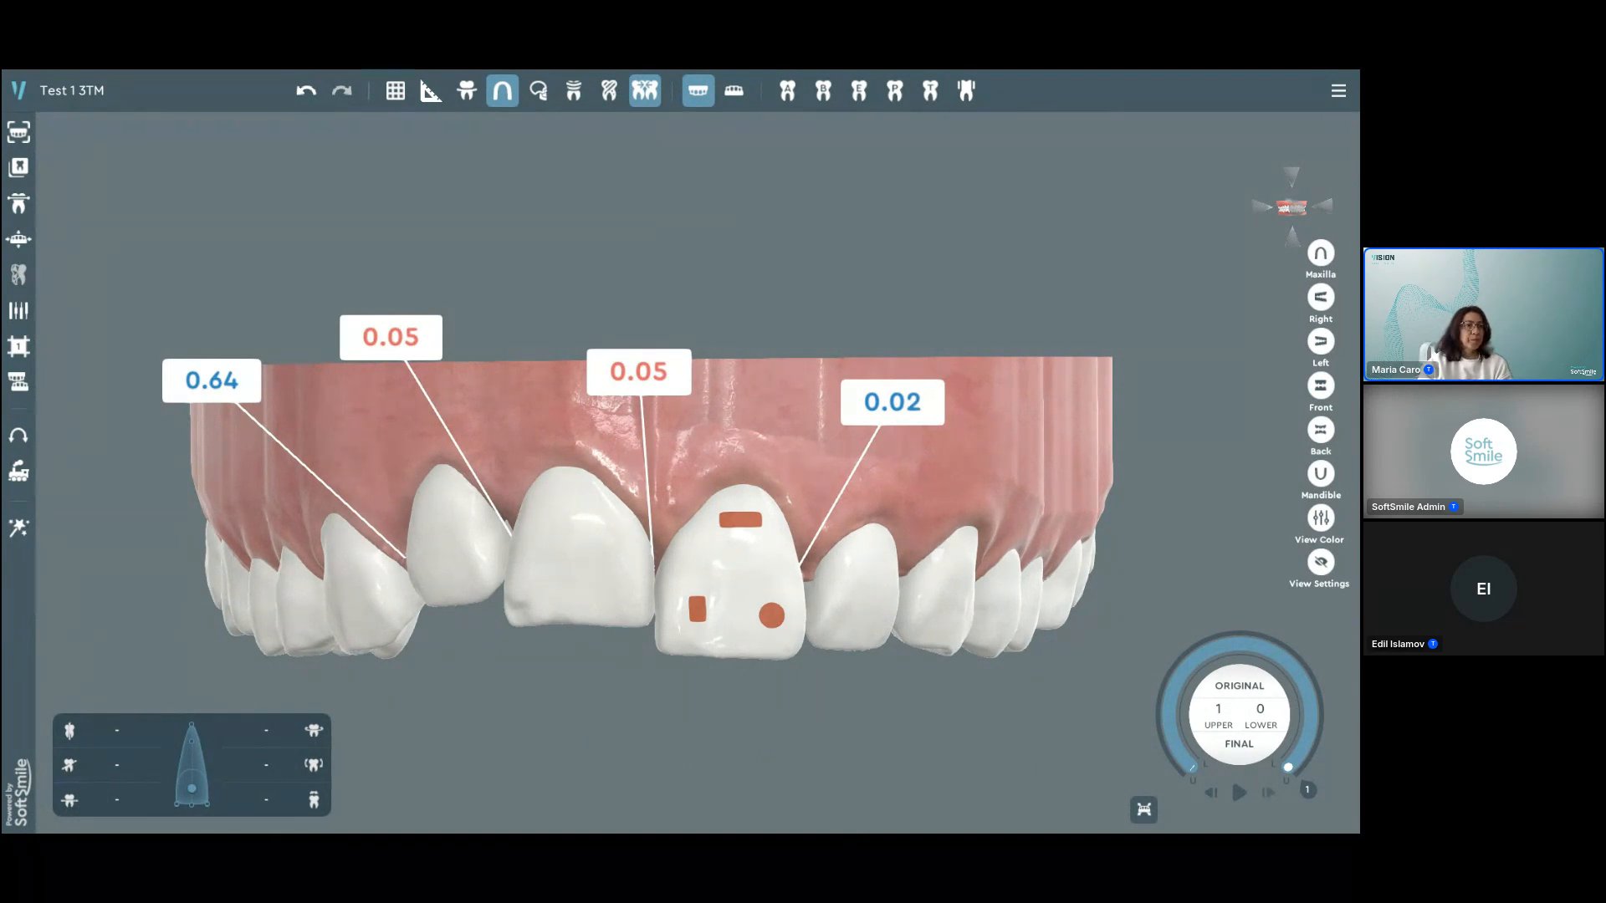
Step: Show the list of treatment plans and the management options available for Treatment #1
scroll(1136, 269, down, 4)
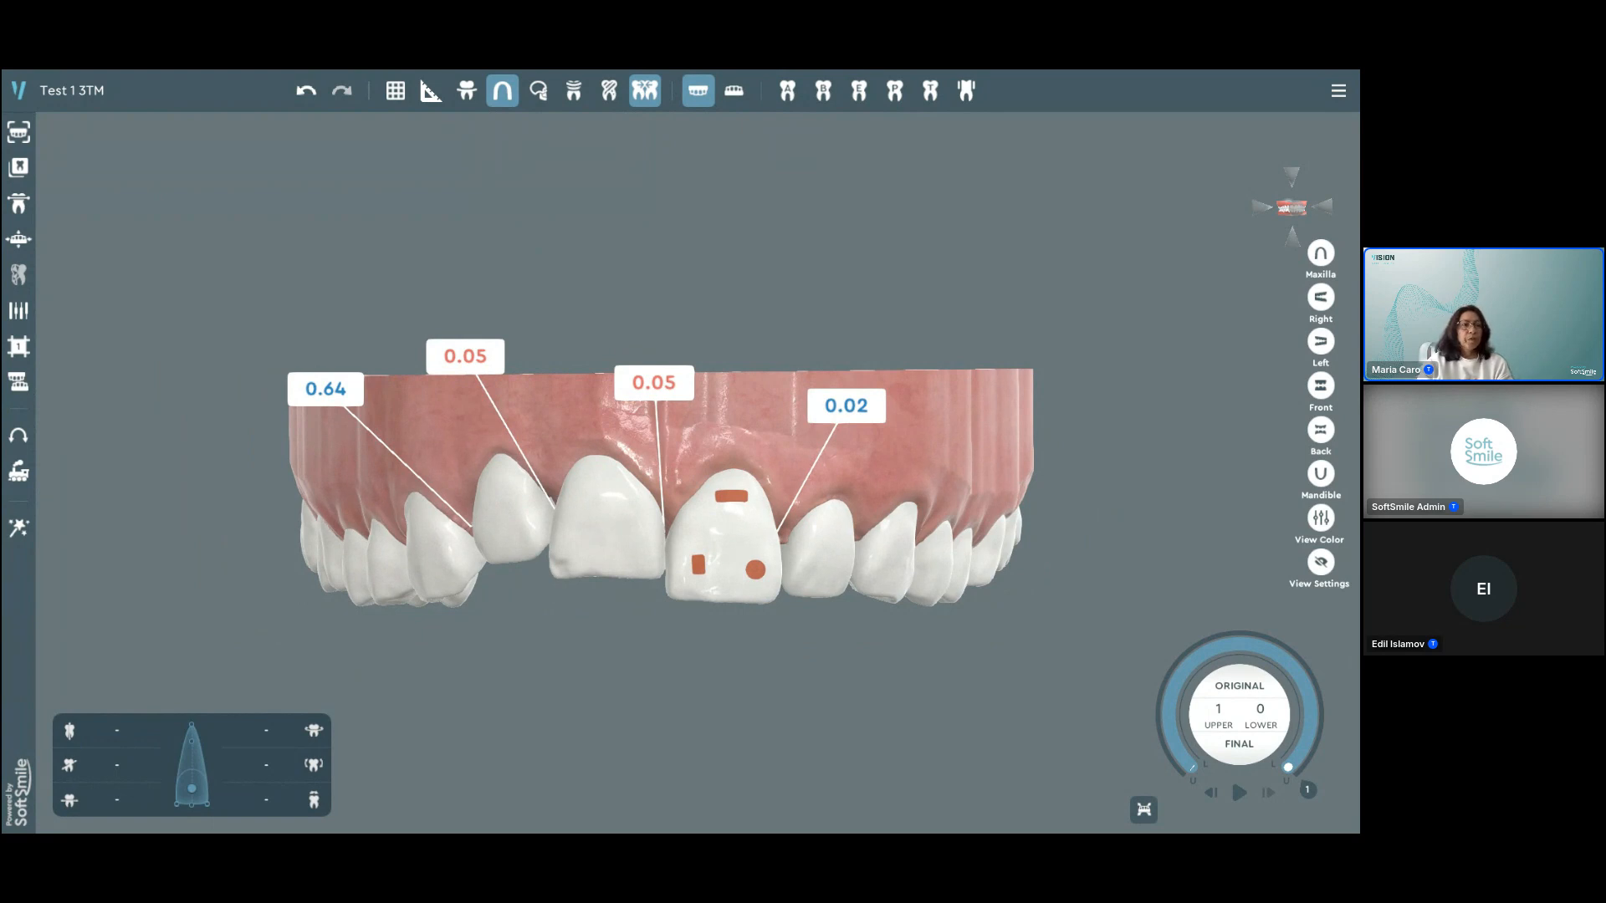
key(ctrl)
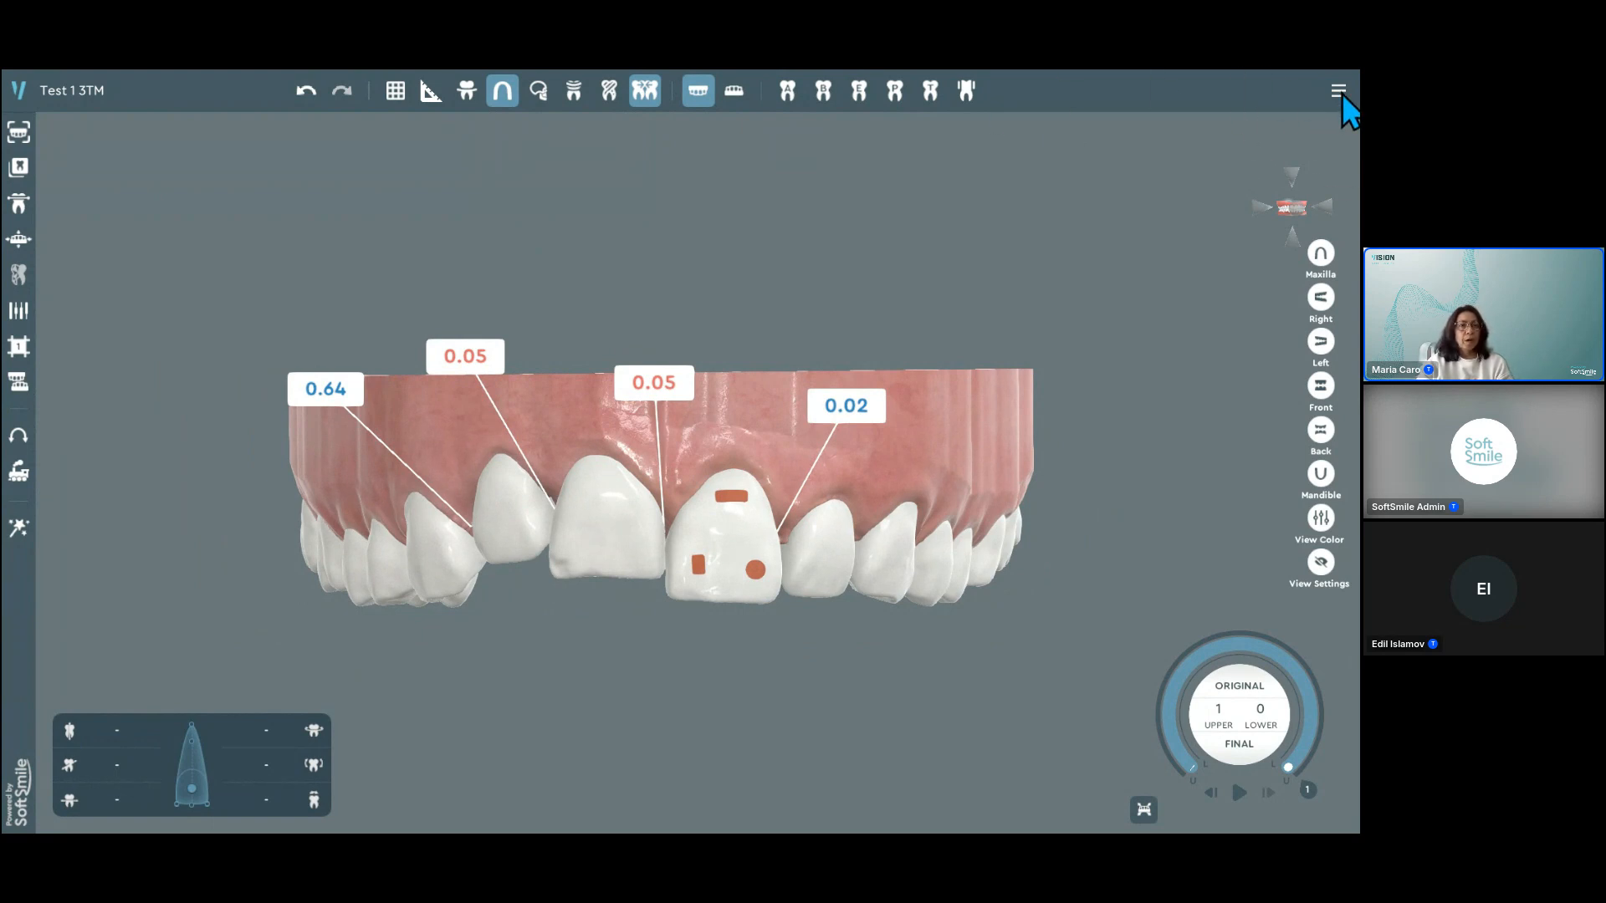
click(1338, 91)
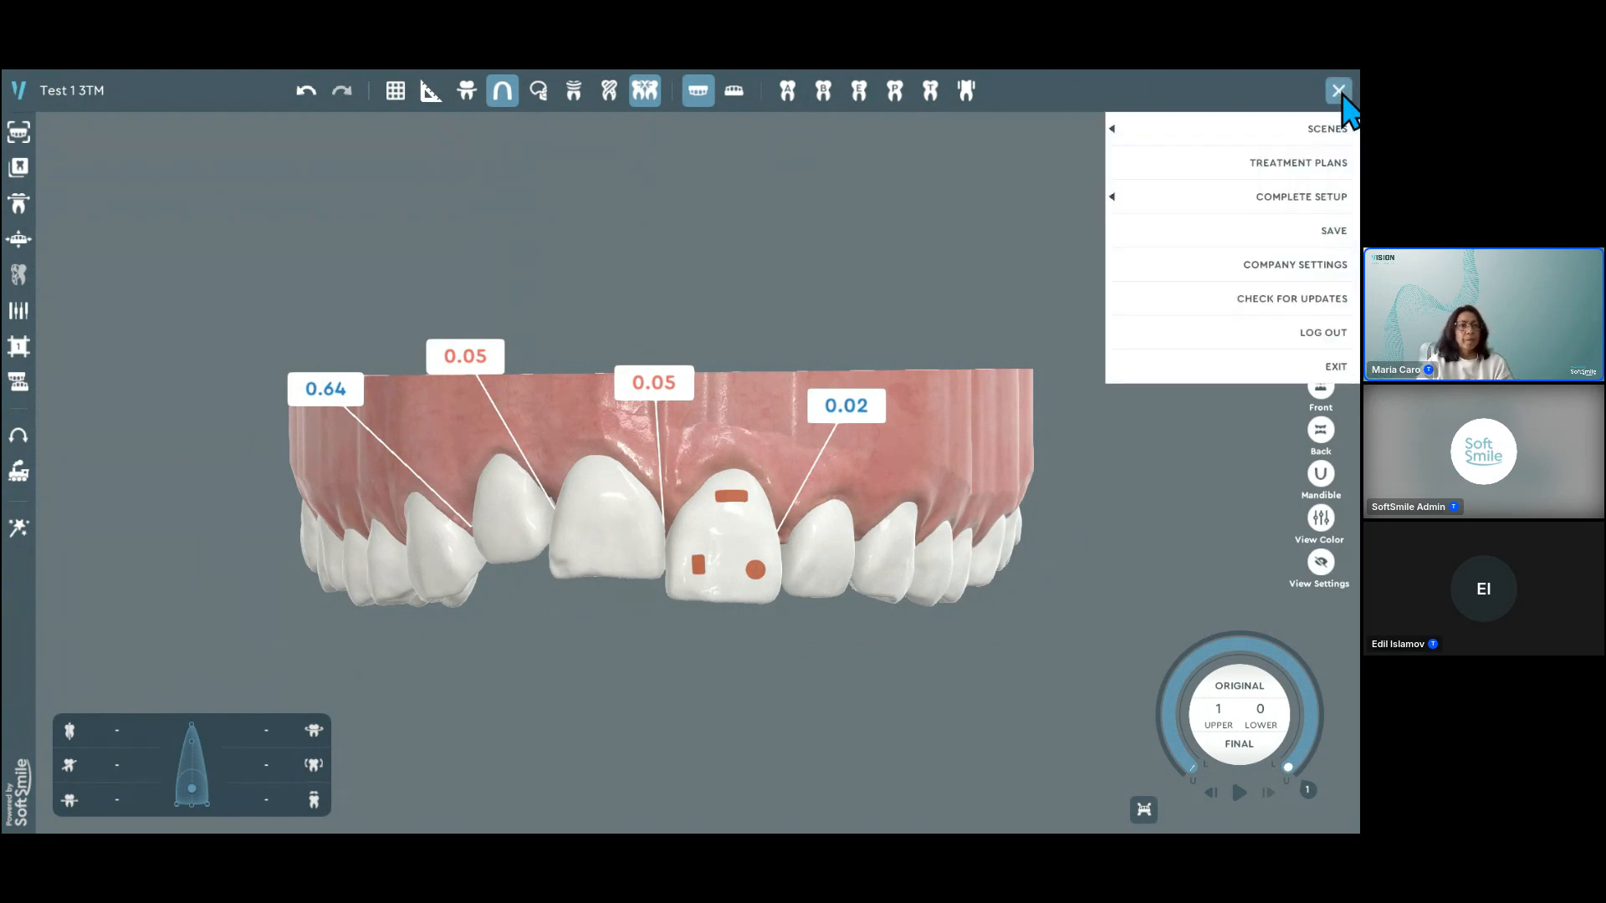
key(ctrl)
click(1289, 165)
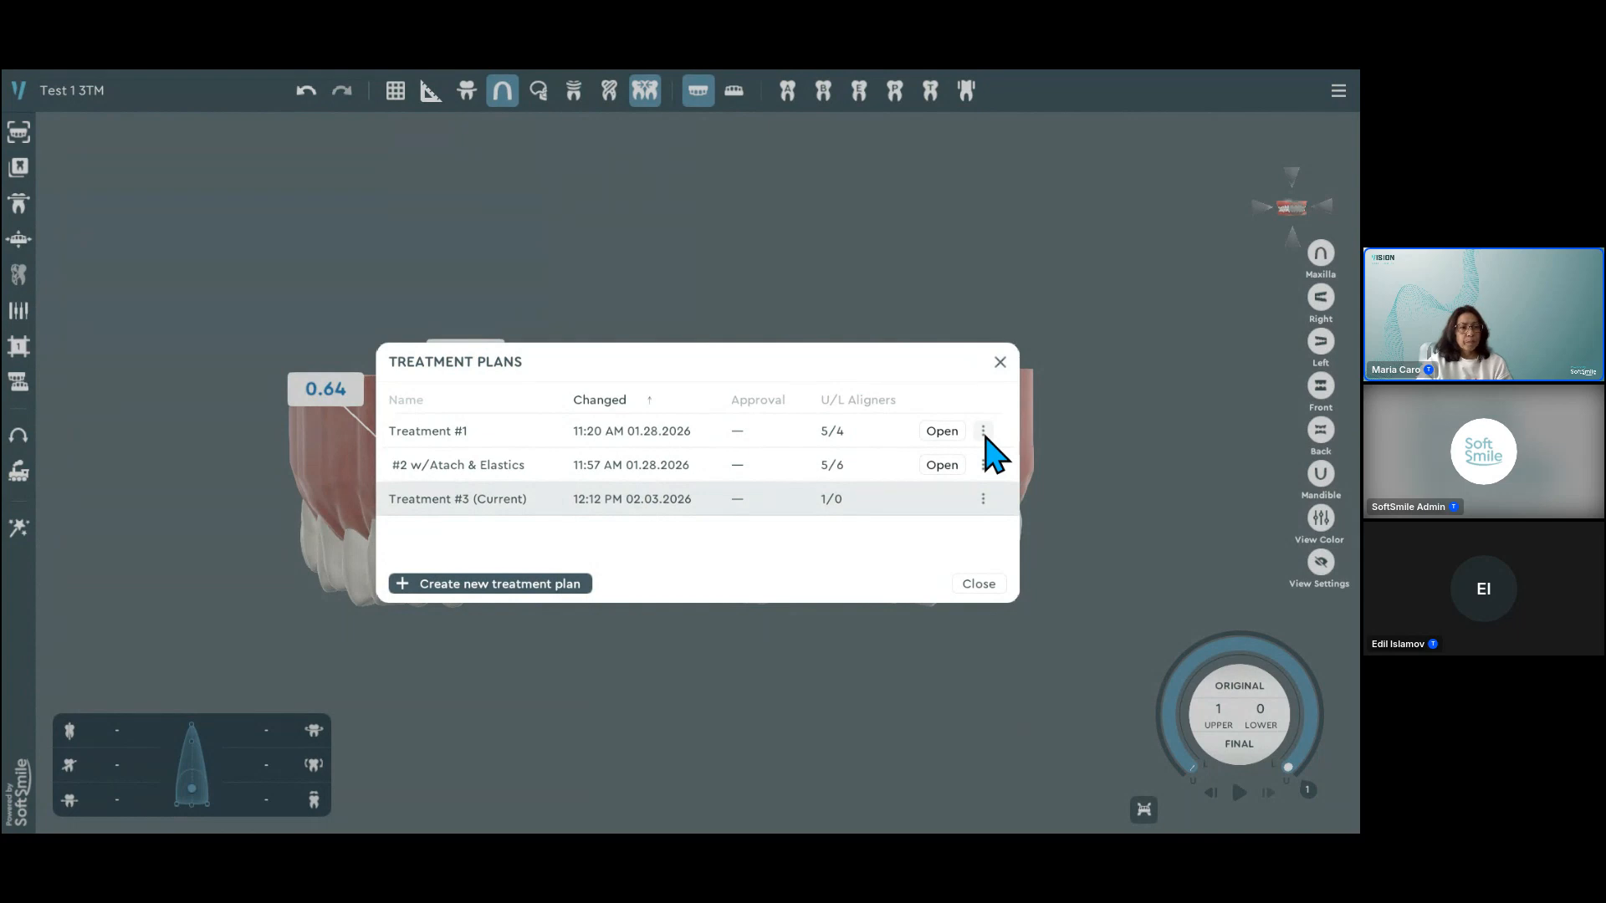
click(983, 431)
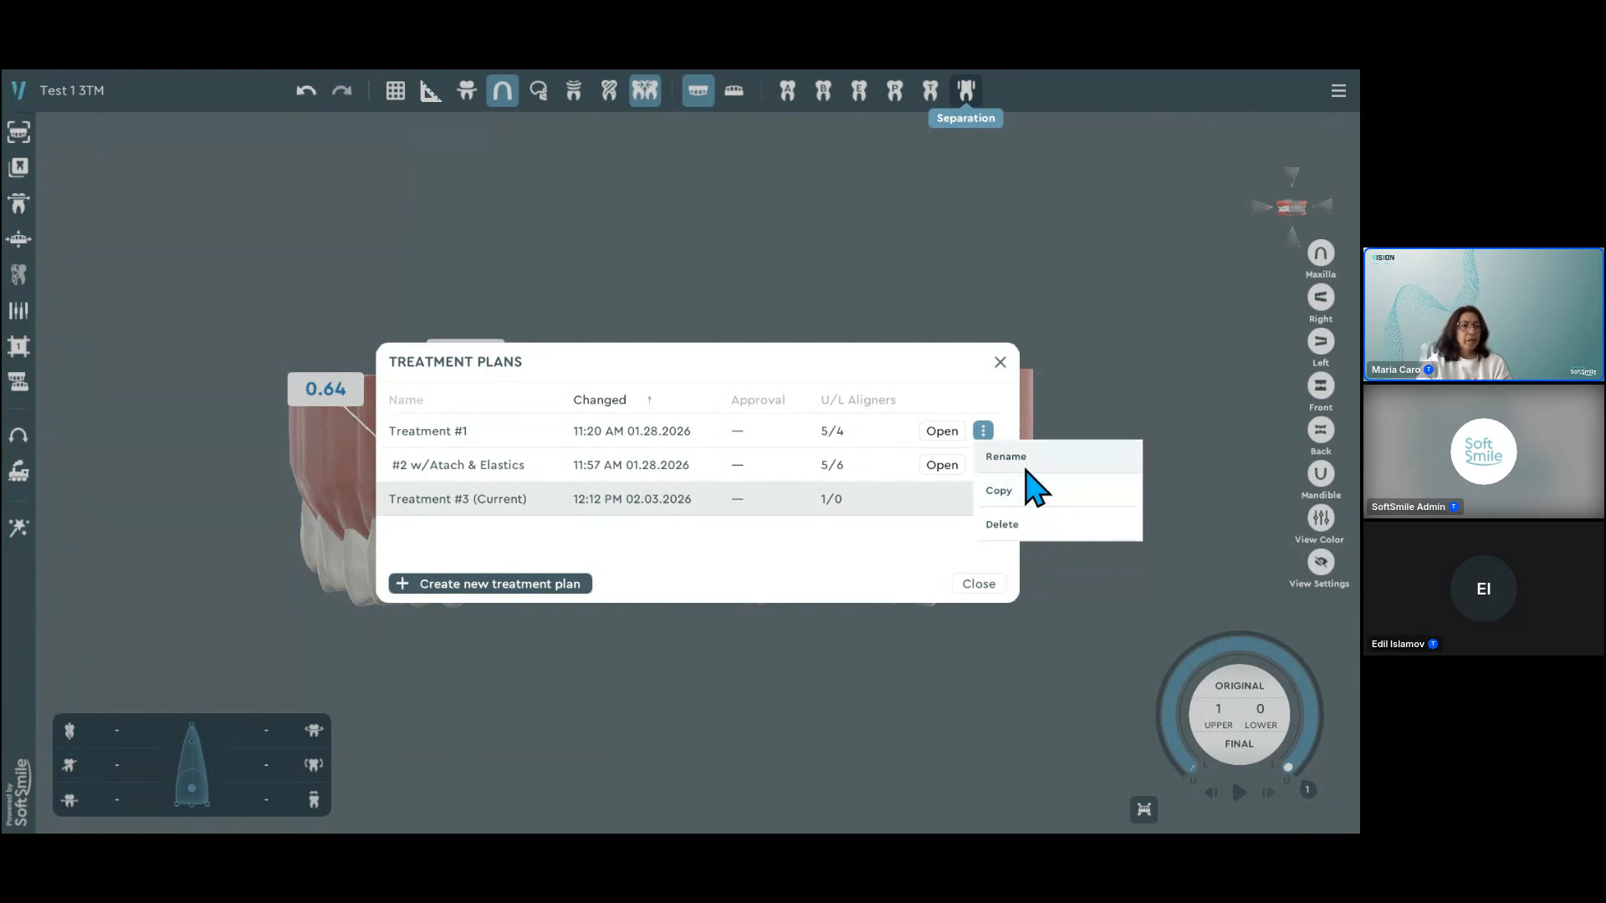
click(1136, 375)
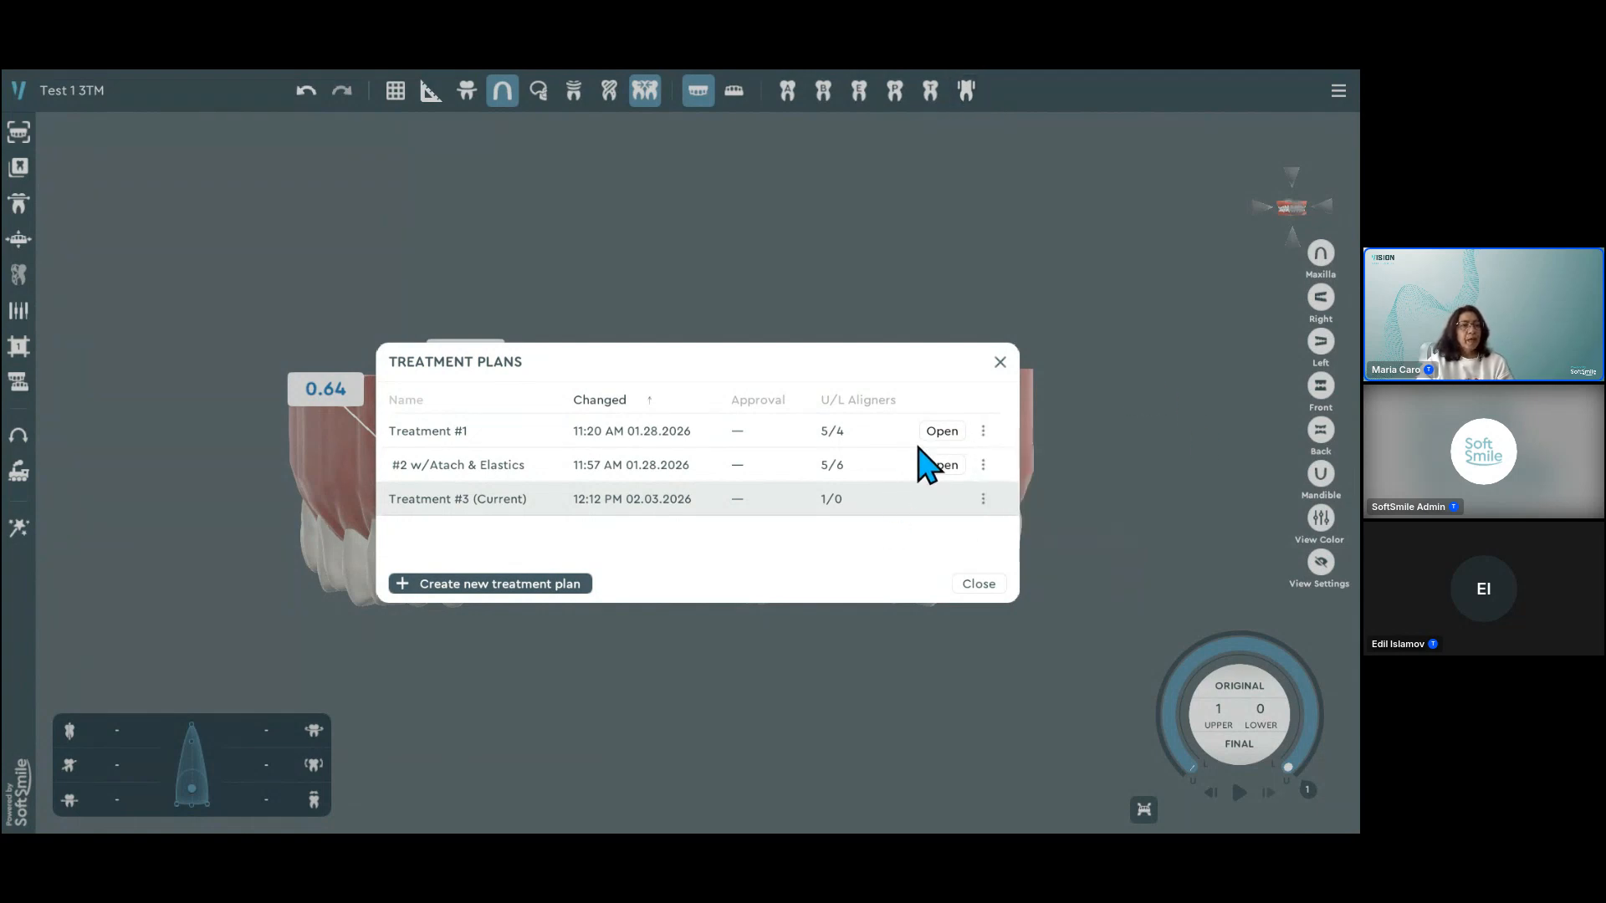
Step: Open Treatment #1 with both jaws displayed and browse its treatment stages
click(942, 431)
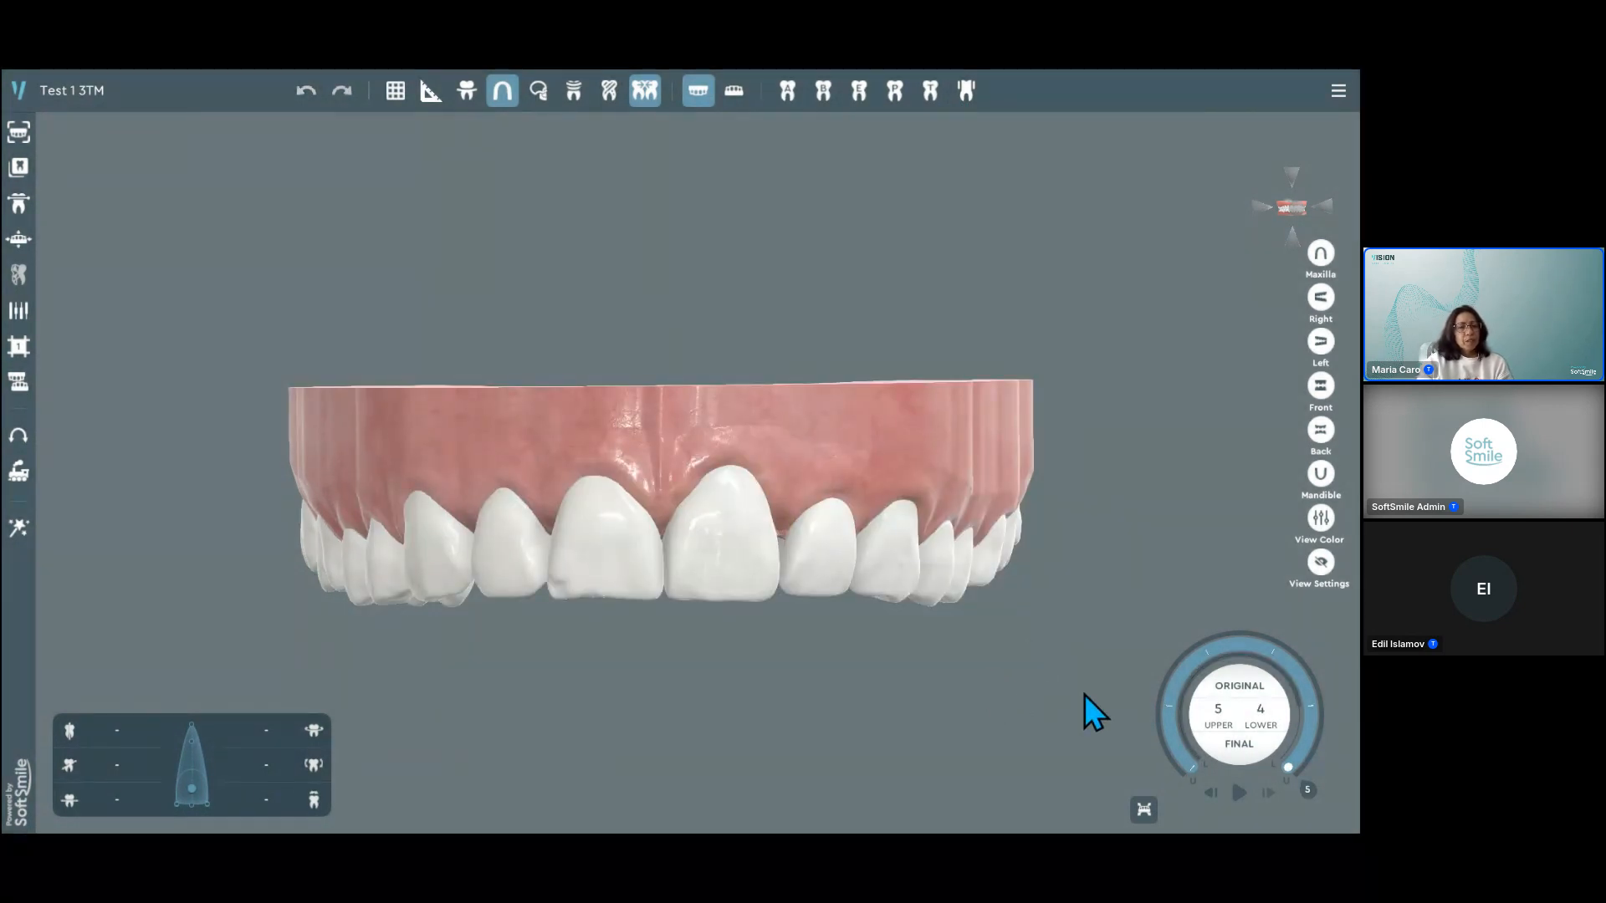
click(733, 91)
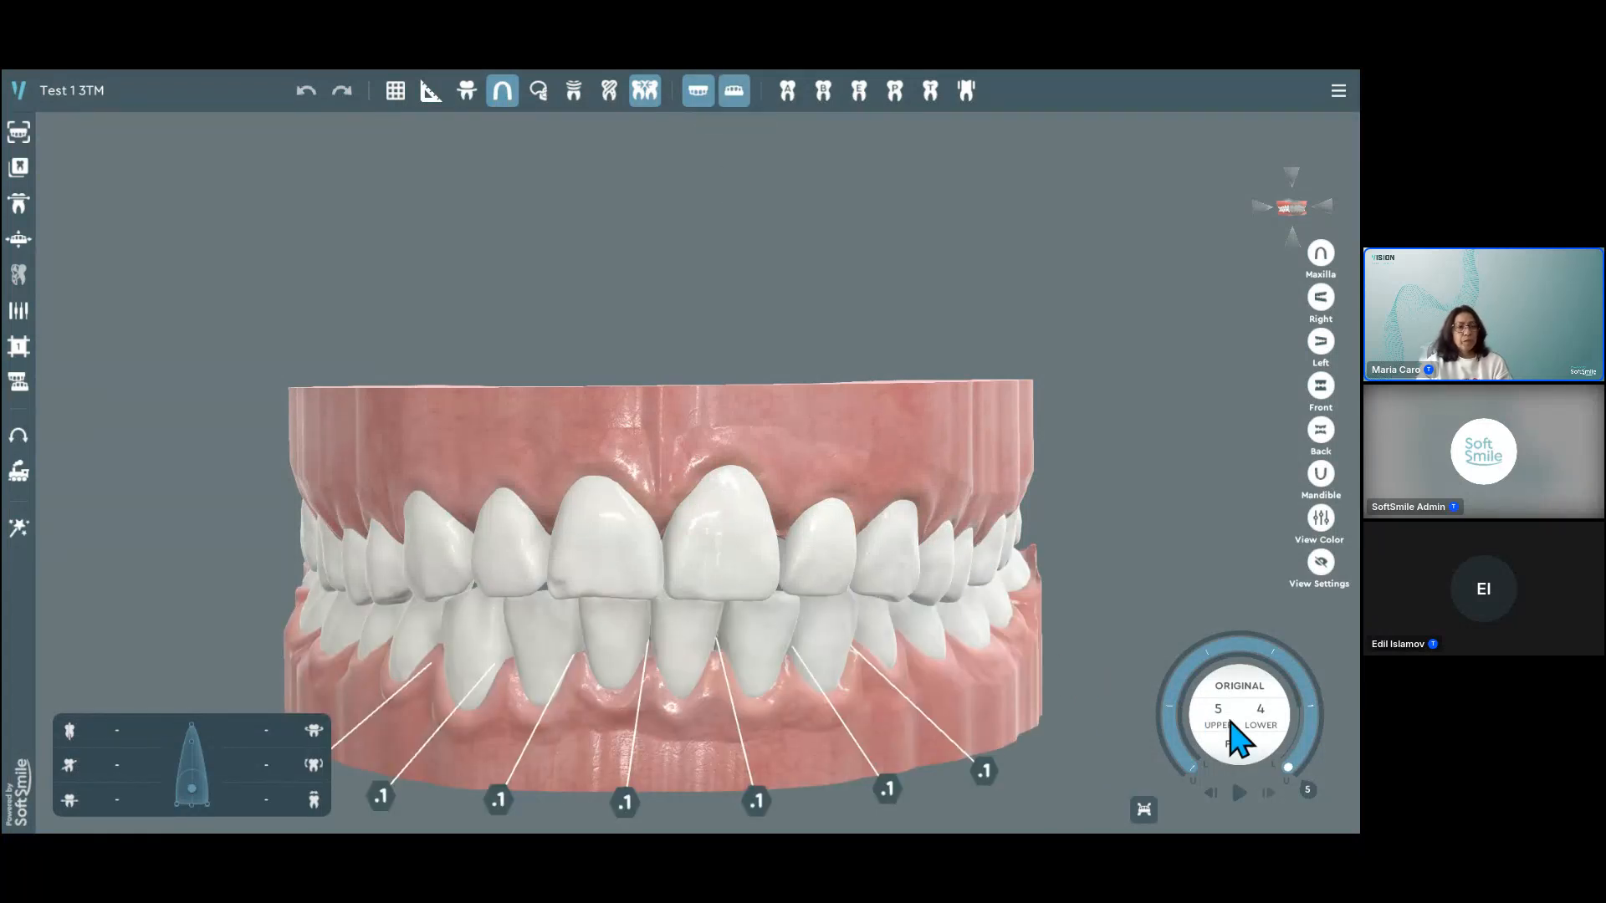
scroll(900, 585, down, 2)
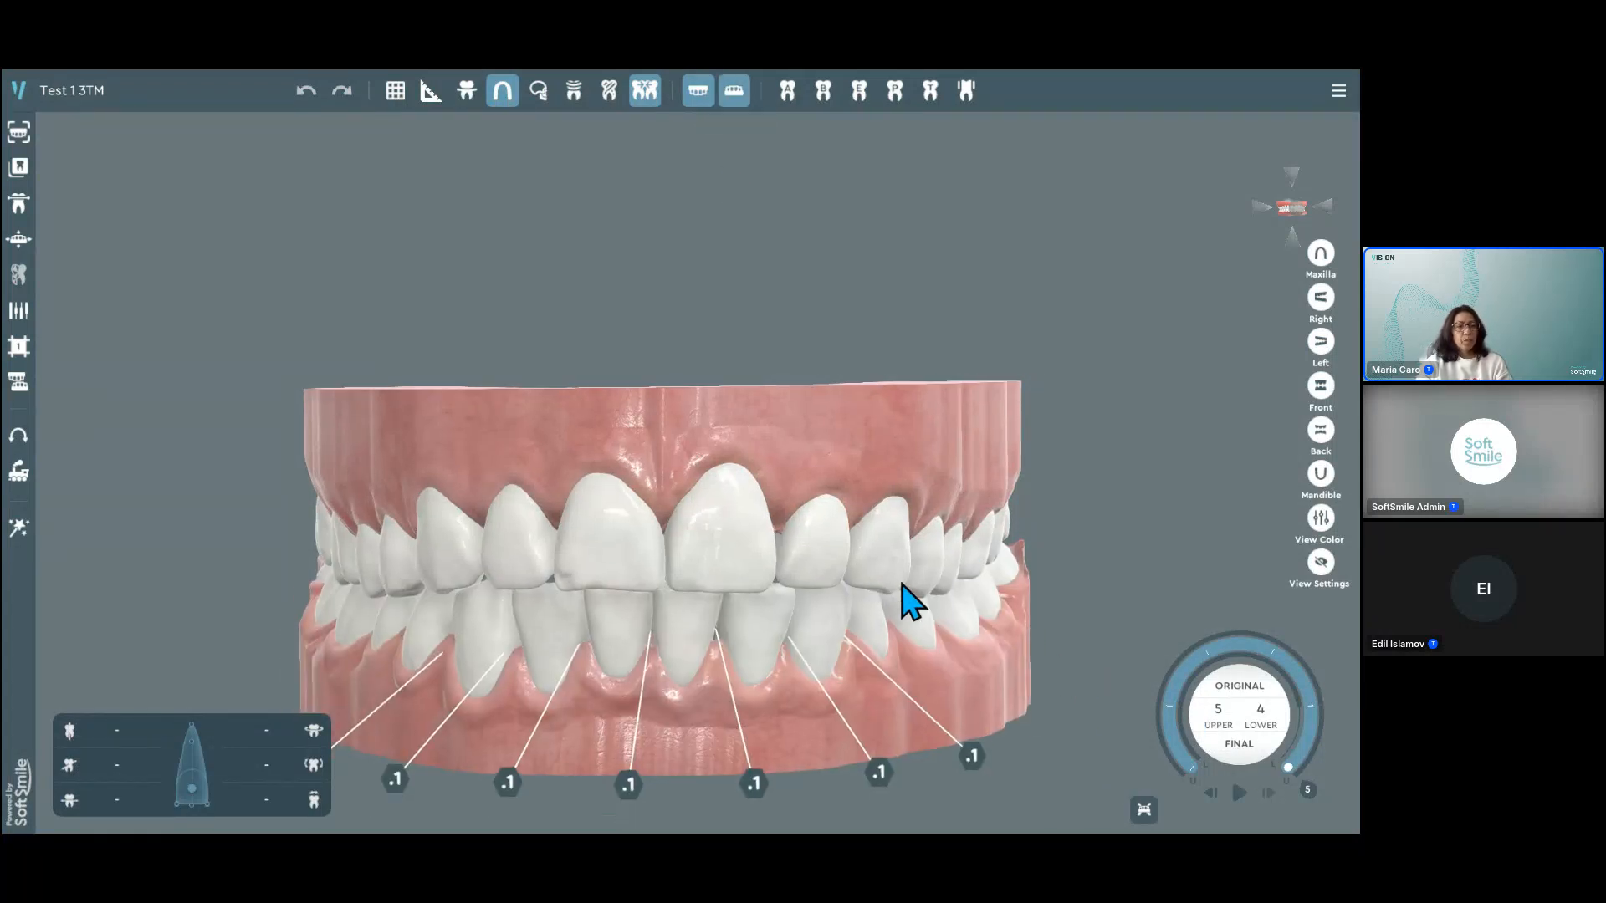
click(1219, 720)
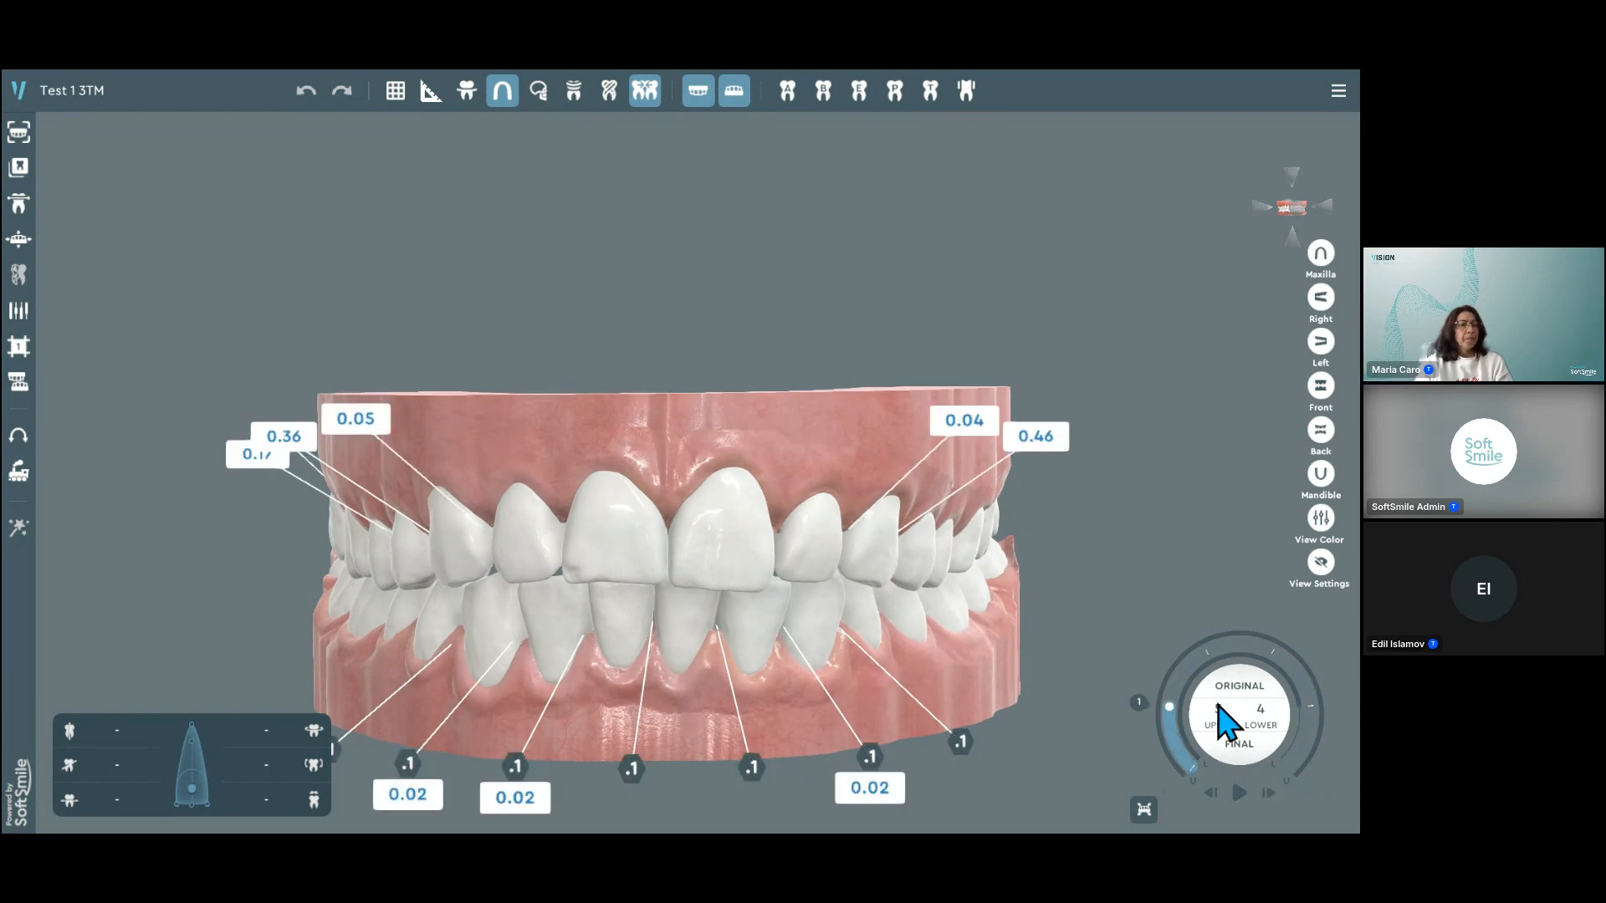
Step: Open the treatment plan #2 w/Atach & Elastics and review its stages from the original position to stage 3
click(1339, 91)
click(1322, 164)
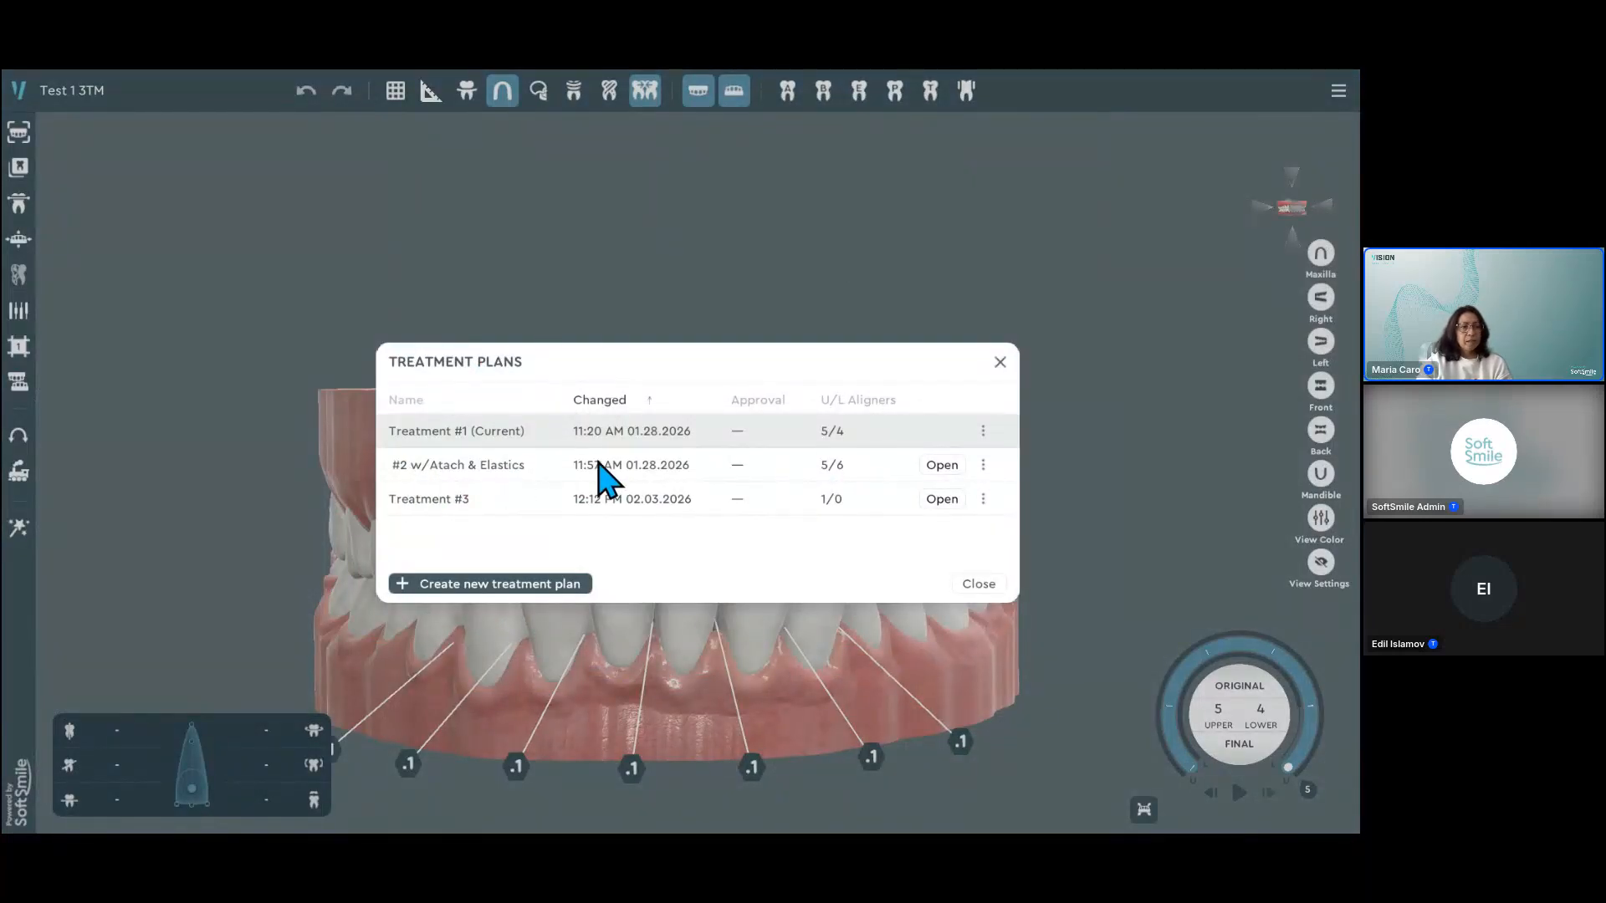
click(941, 466)
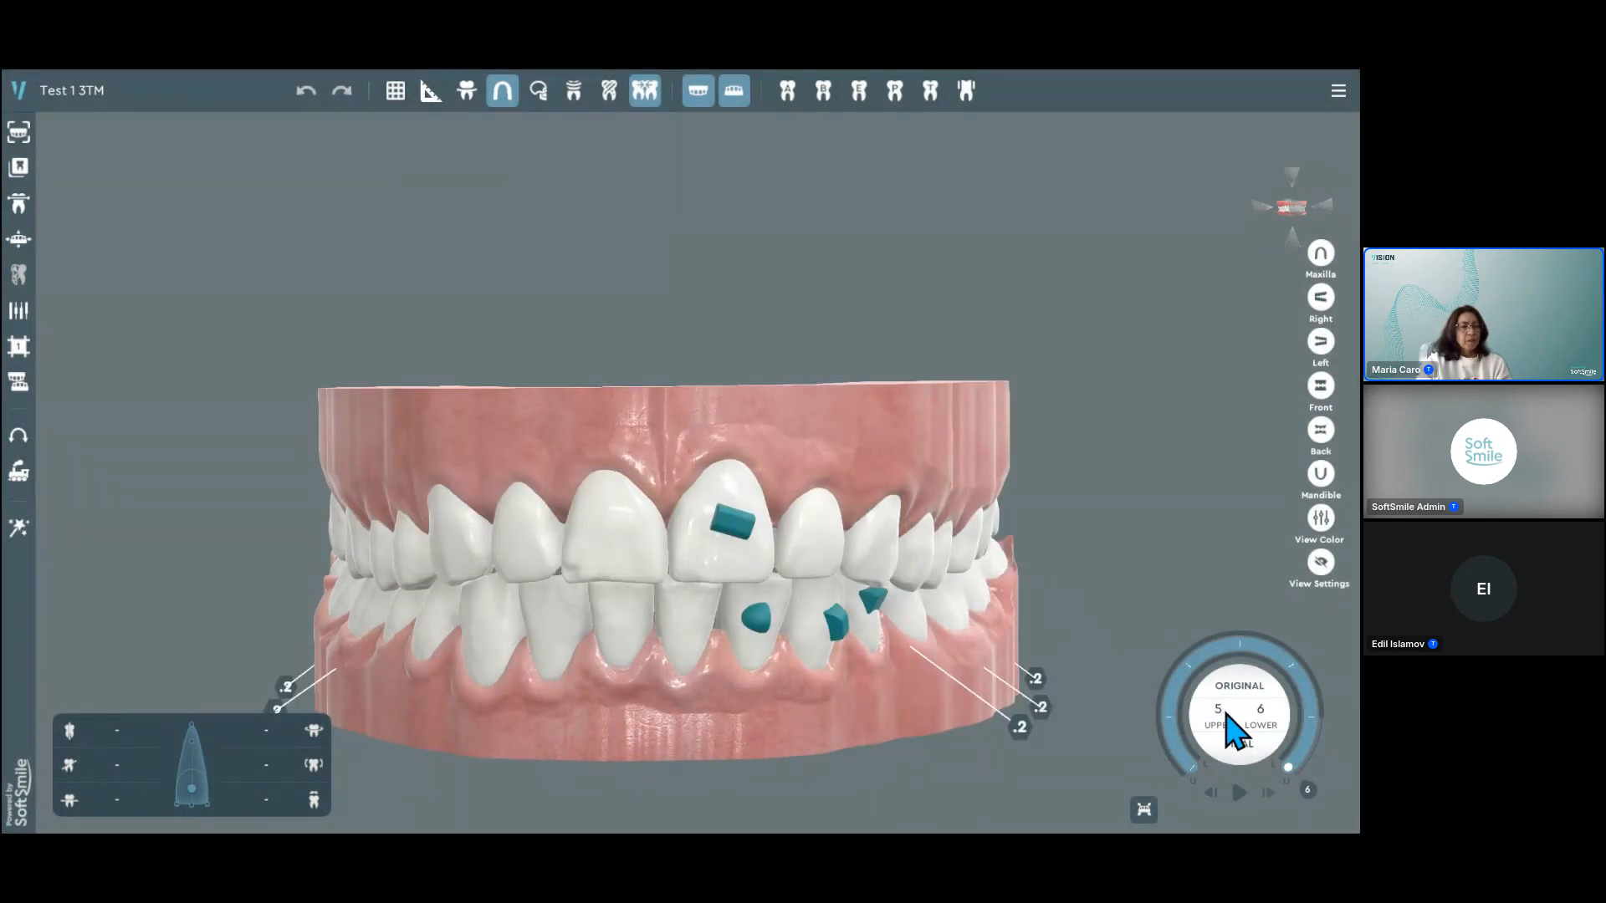
scroll(1226, 714, down, 3)
scroll(1228, 715, down, 3)
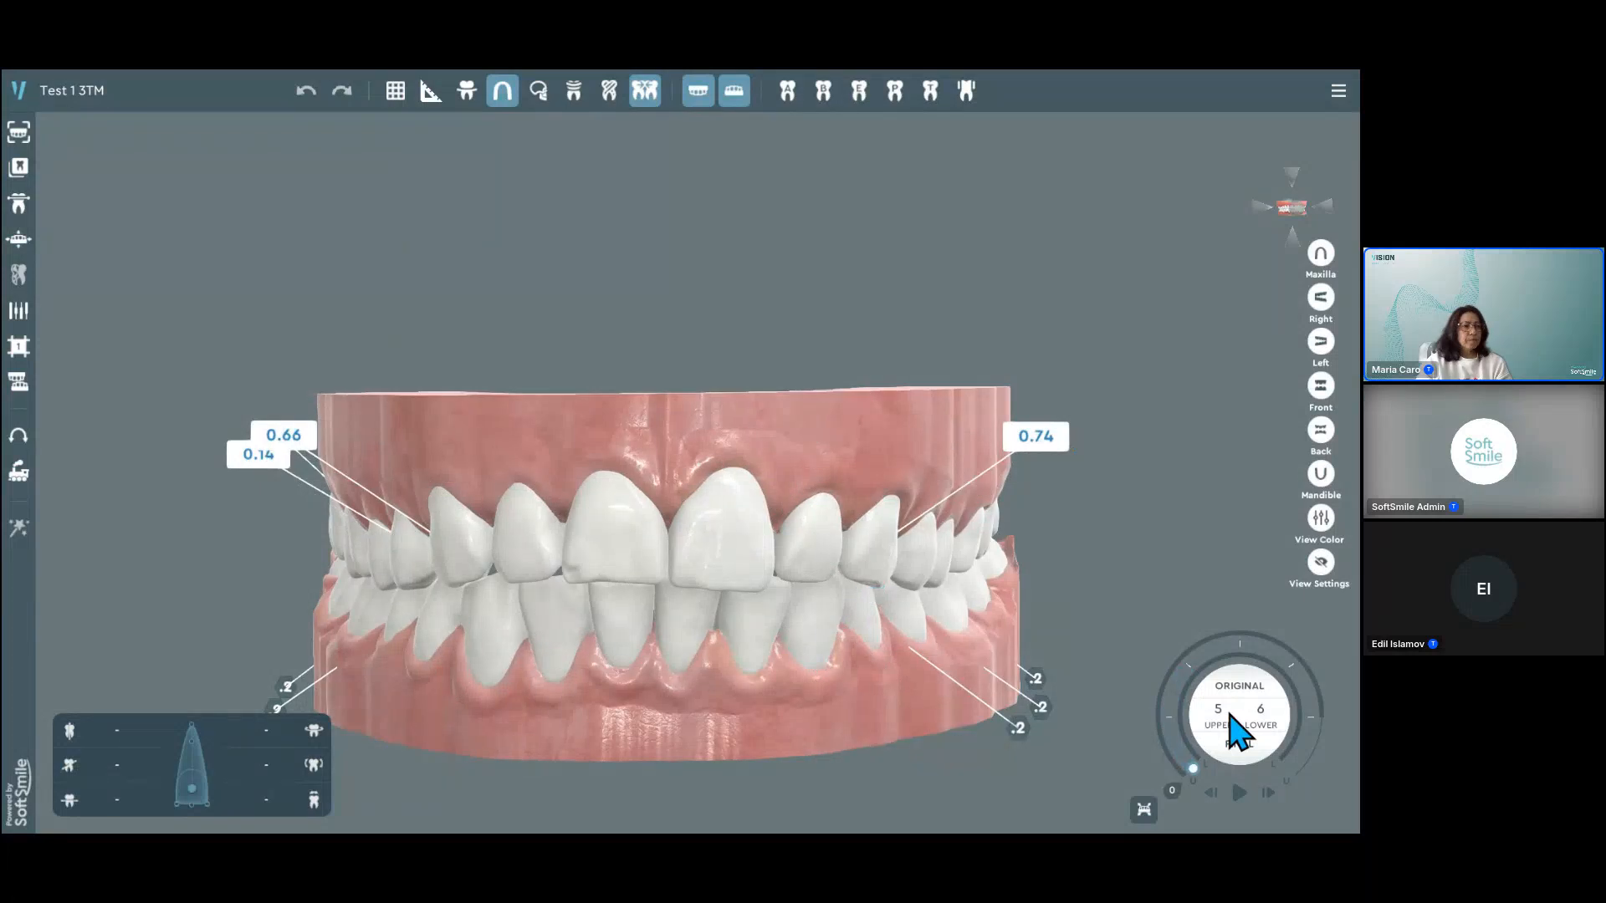
scroll(1230, 726, up, 3)
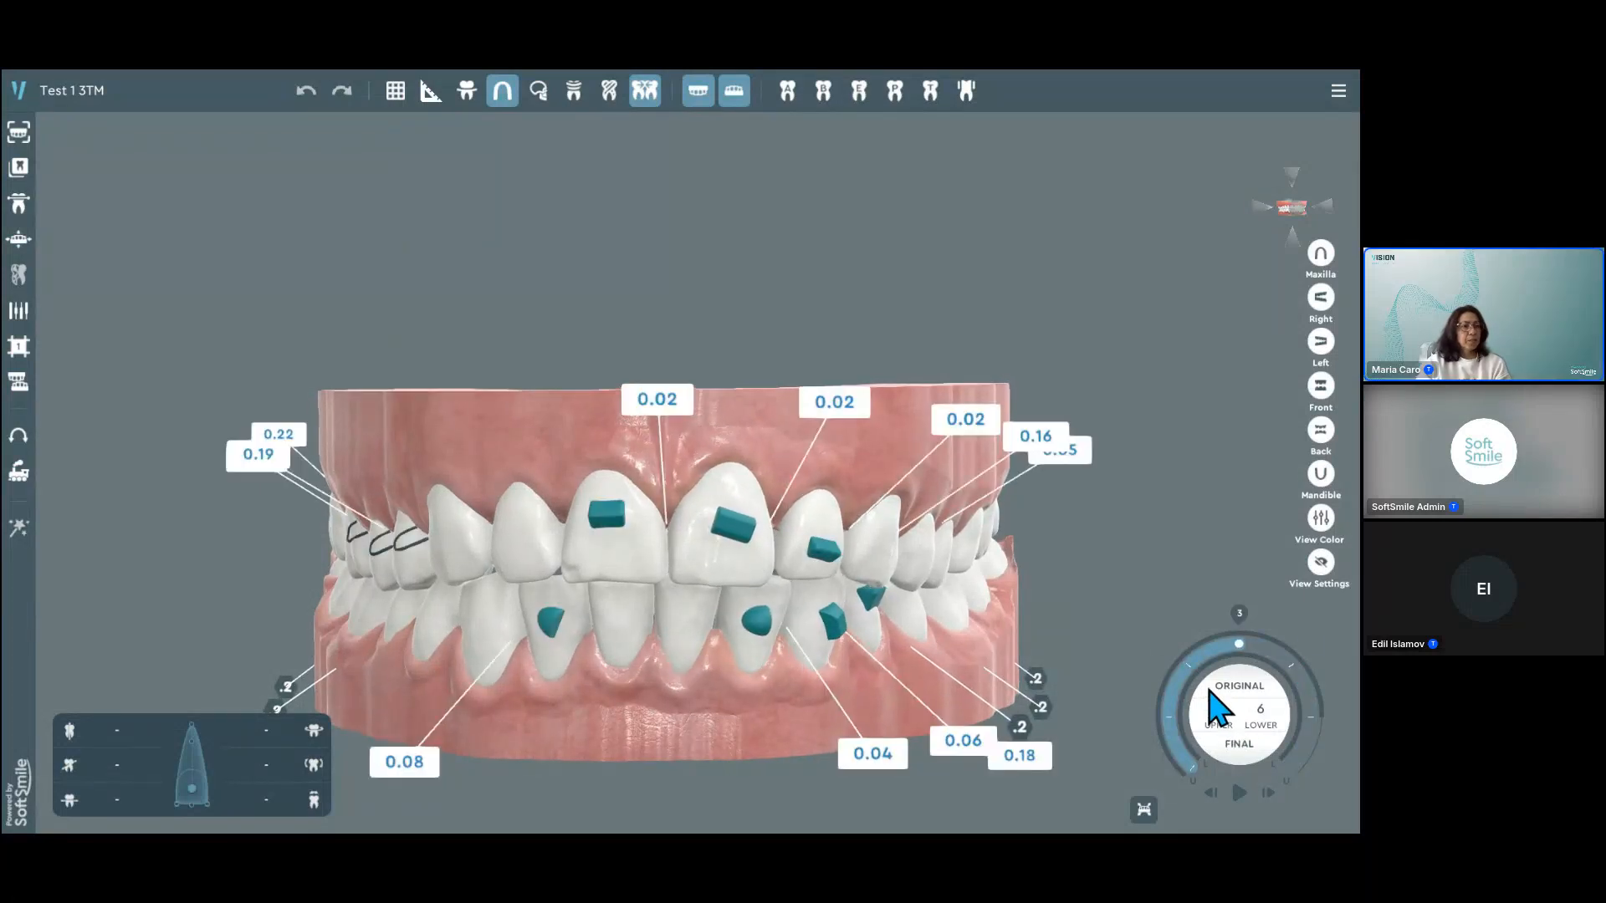
middle_drag(796, 609, 1188, 228)
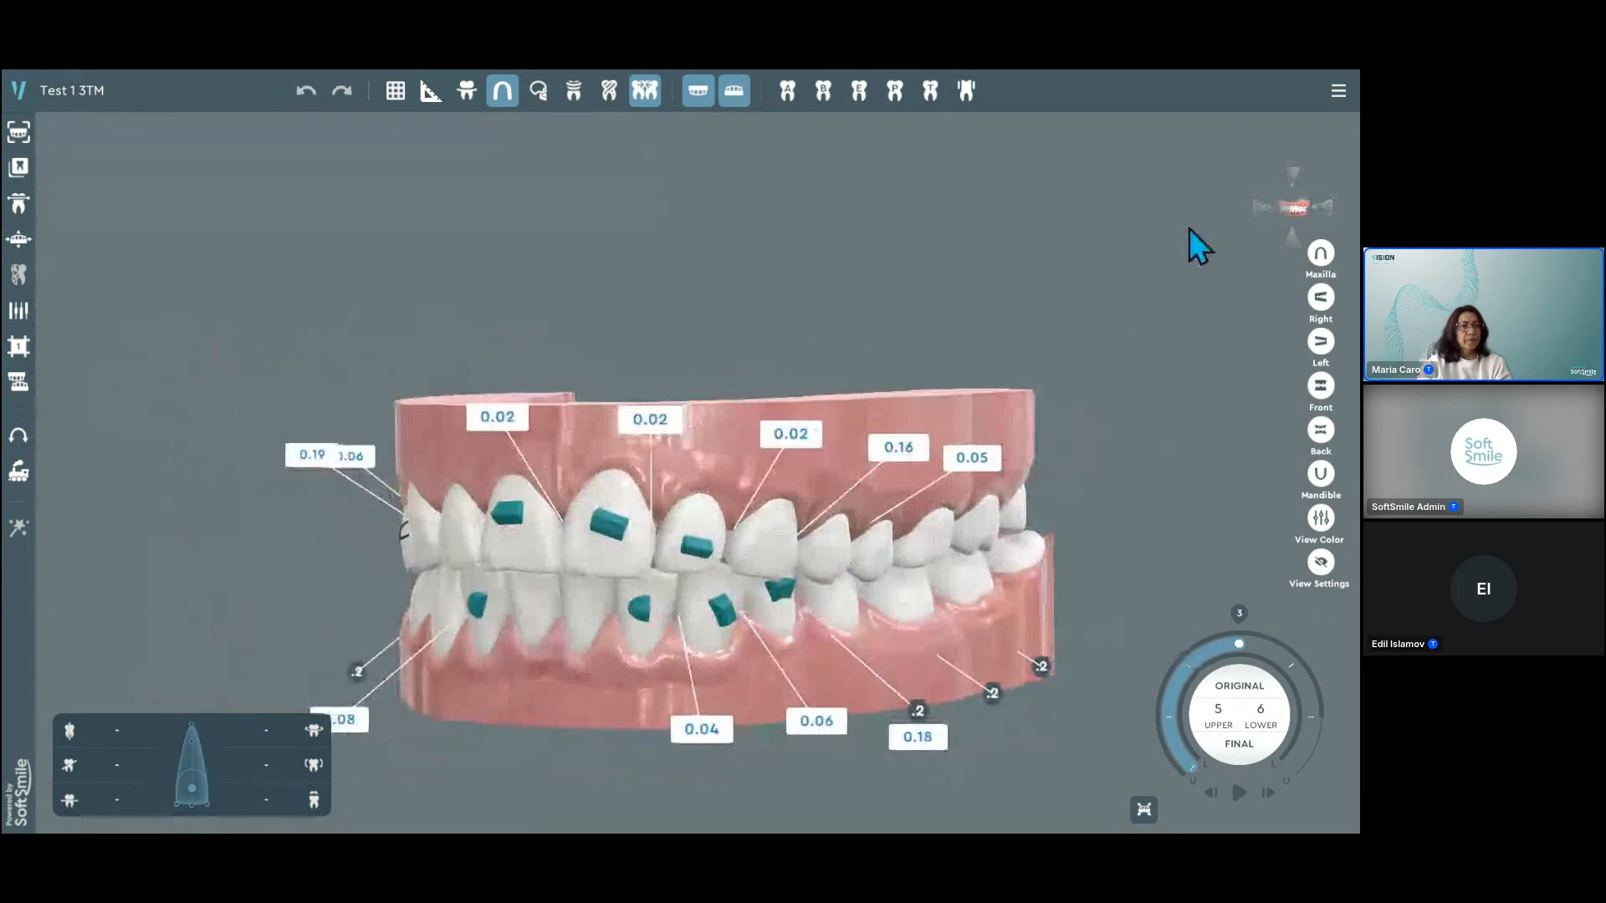
Step: Create a new treatment plan with the suggested name Treatment #4 and inspect its original tooth positions
click(1337, 90)
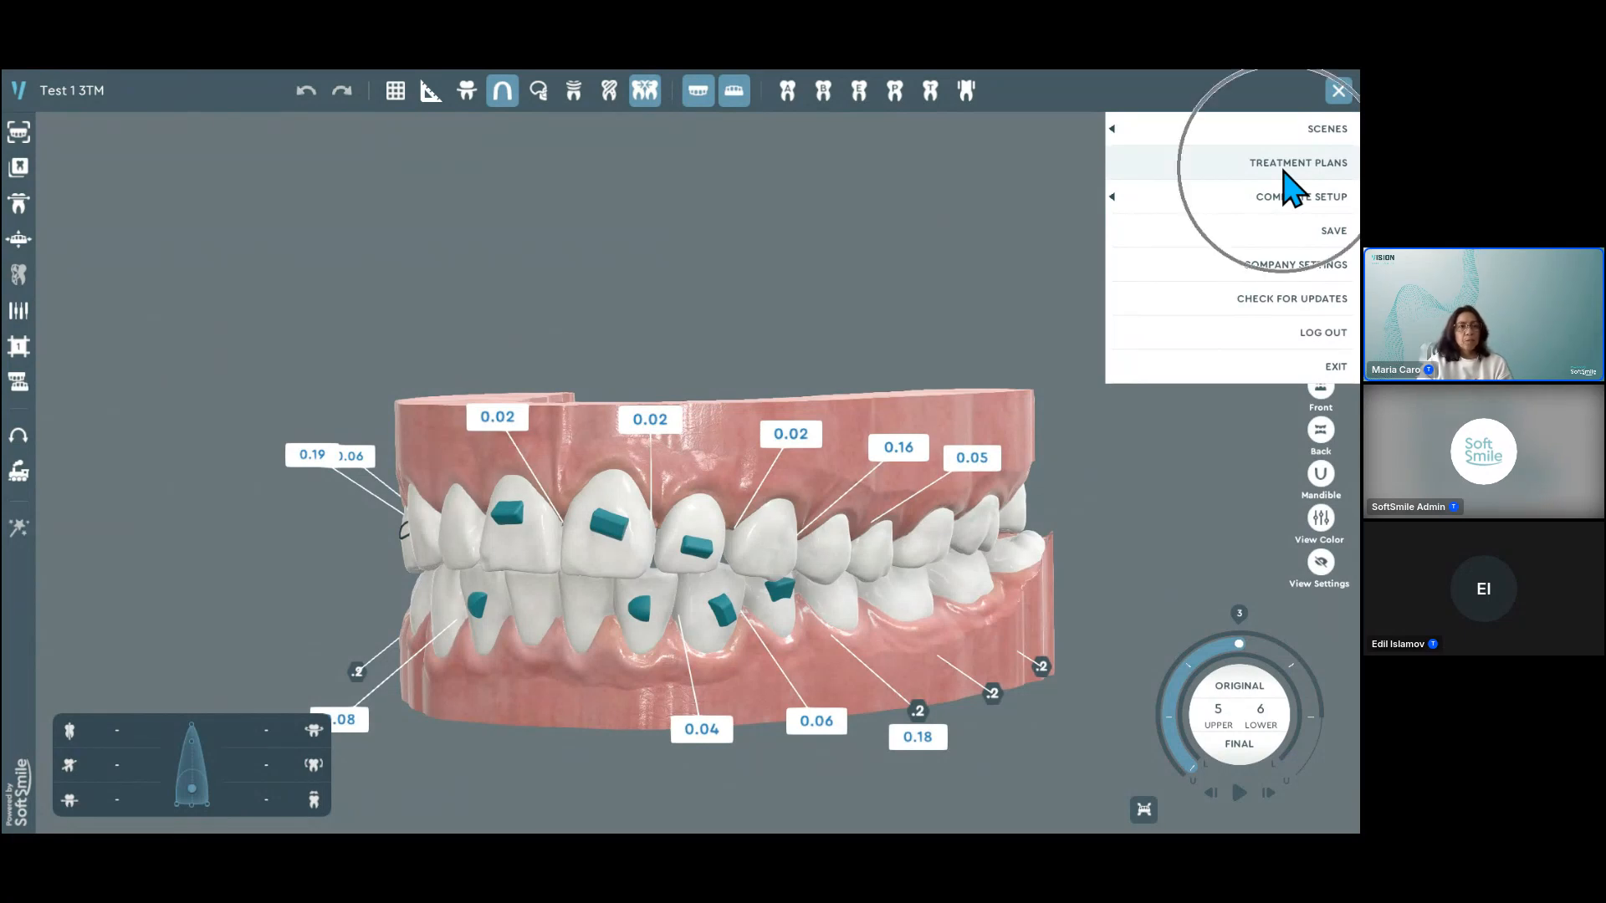
click(1293, 168)
click(494, 586)
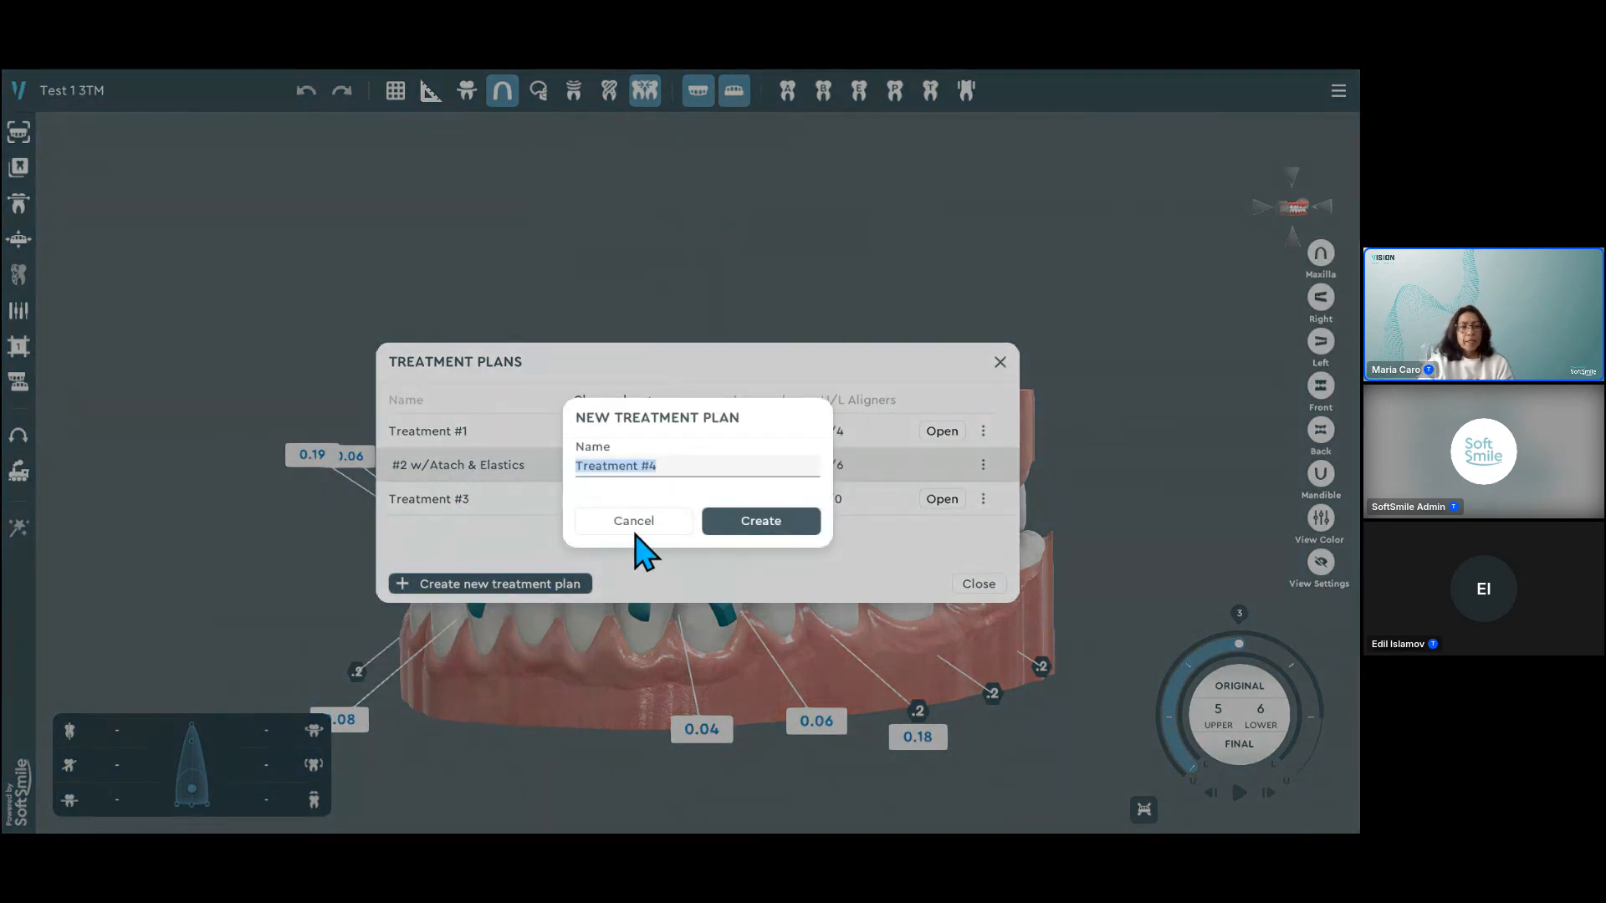
click(775, 544)
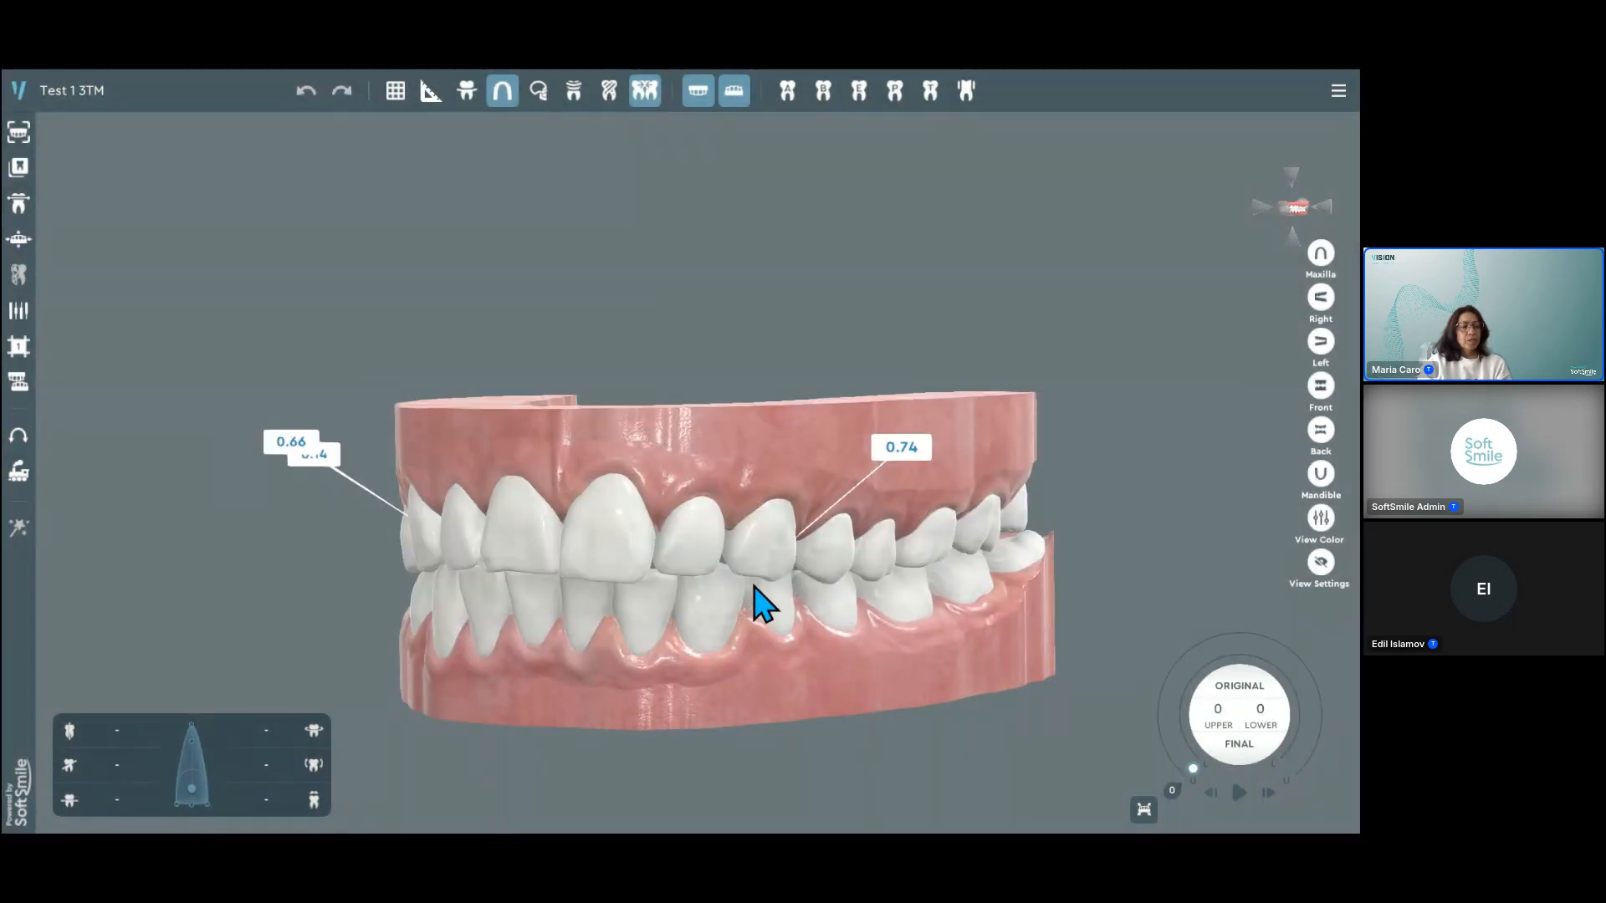
drag(748, 600, 778, 584)
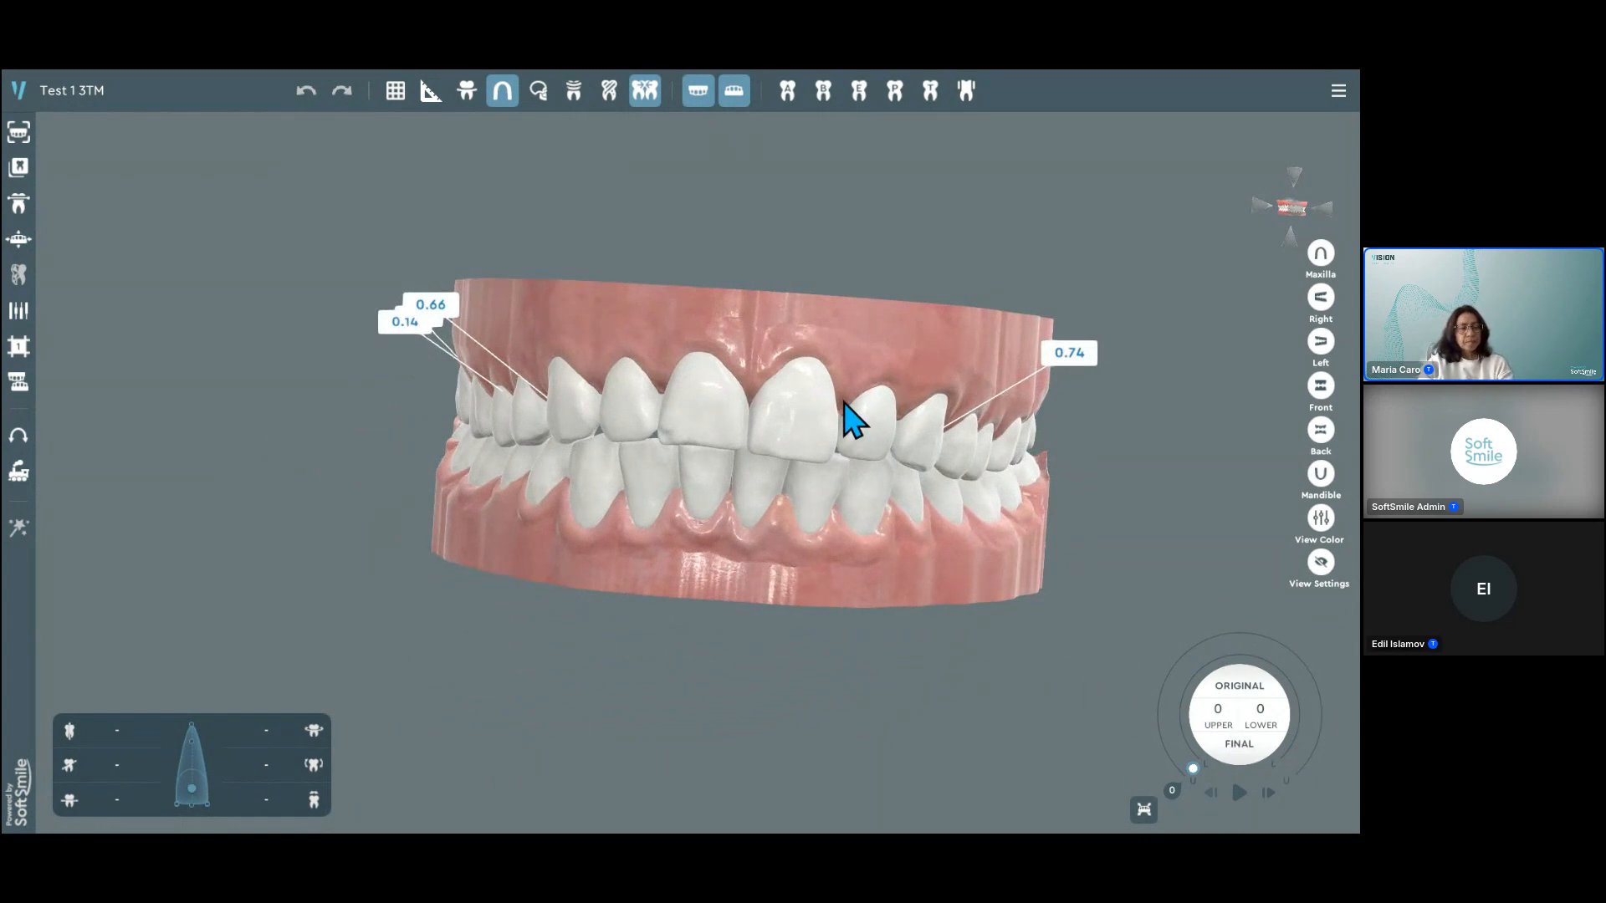
drag(845, 404, 839, 447)
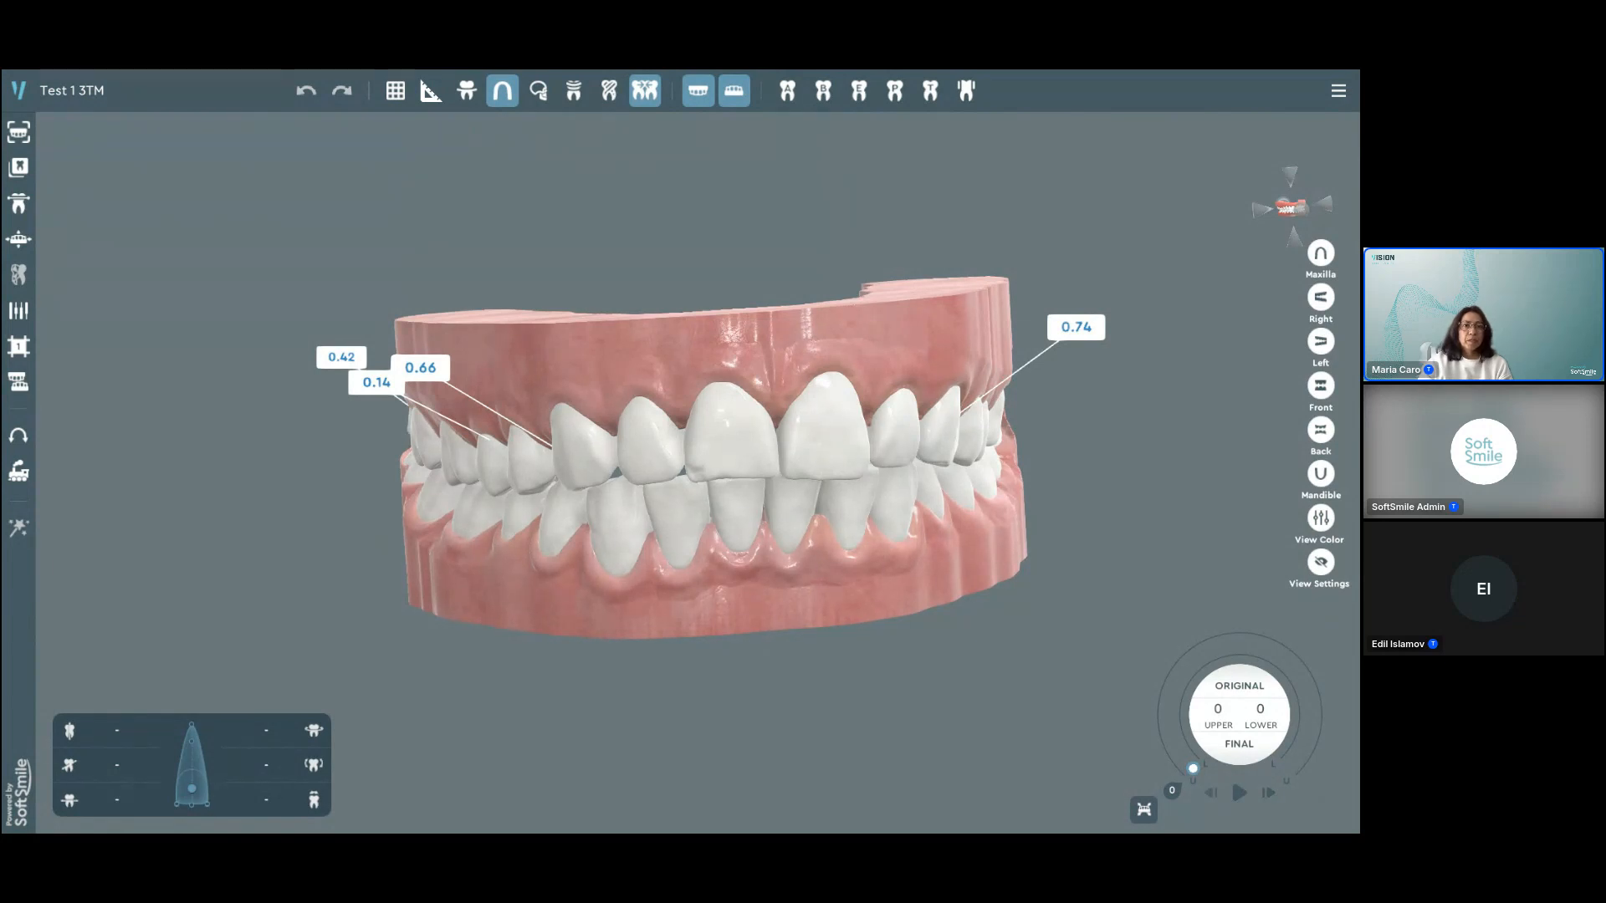
Step: Bring the browser window with the Doctor Review web viewer in front of the treatment planning software
drag(1357, 185, 239, 138)
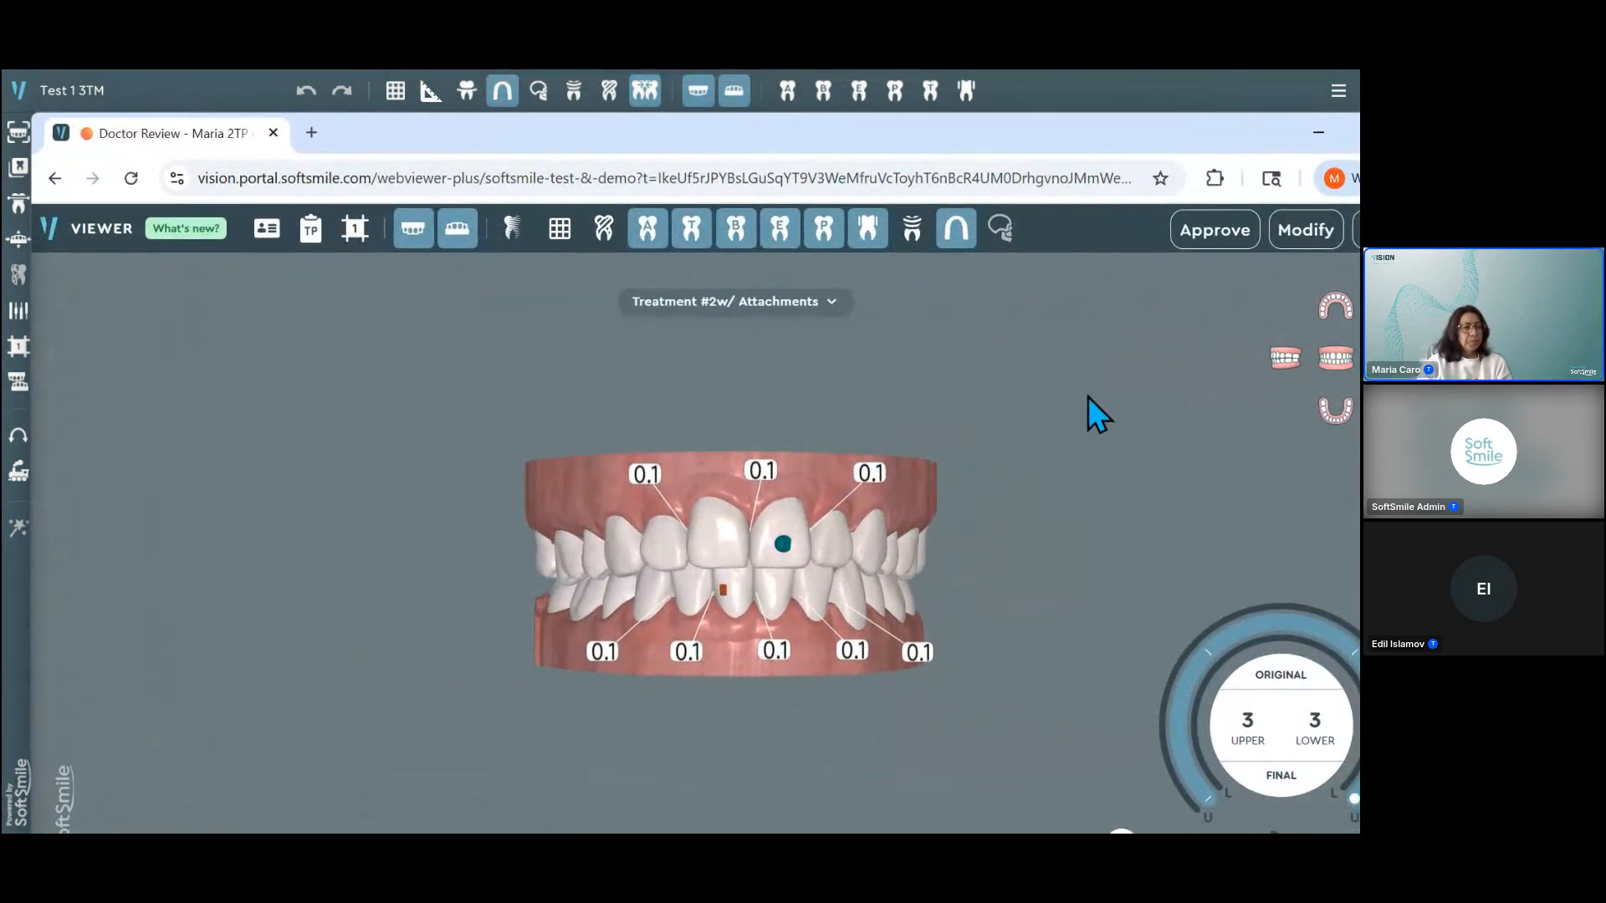
Step: Switch the web viewer to the Treatment #1 plan and browse its aligner stages from the final one back to stage 2
drag(1028, 144, 1009, 128)
click(1234, 696)
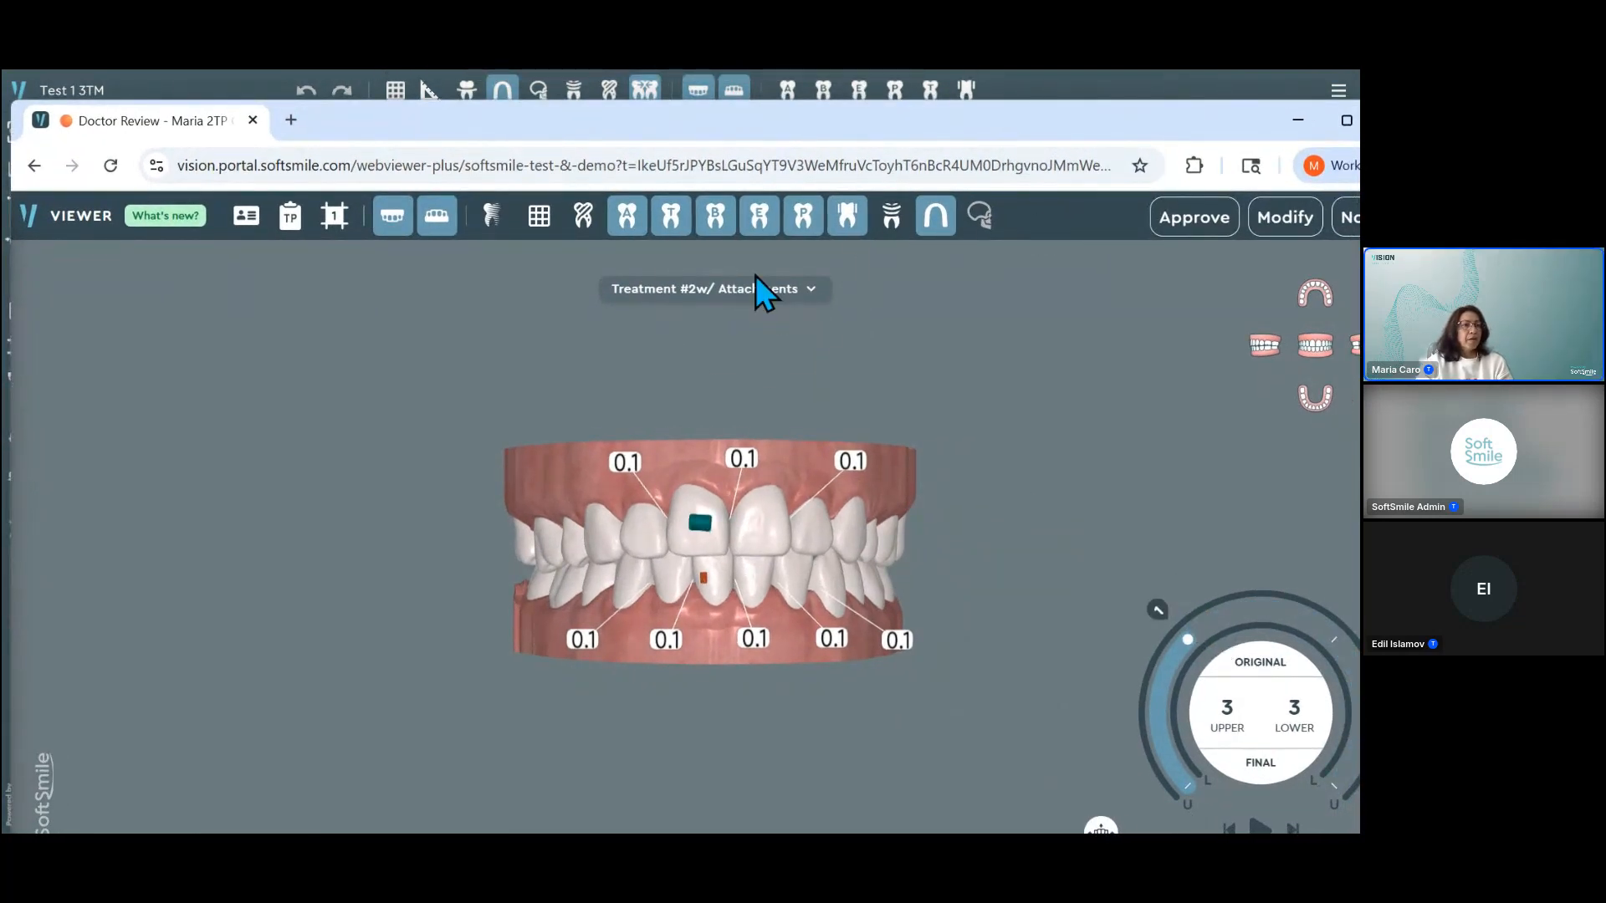
click(688, 293)
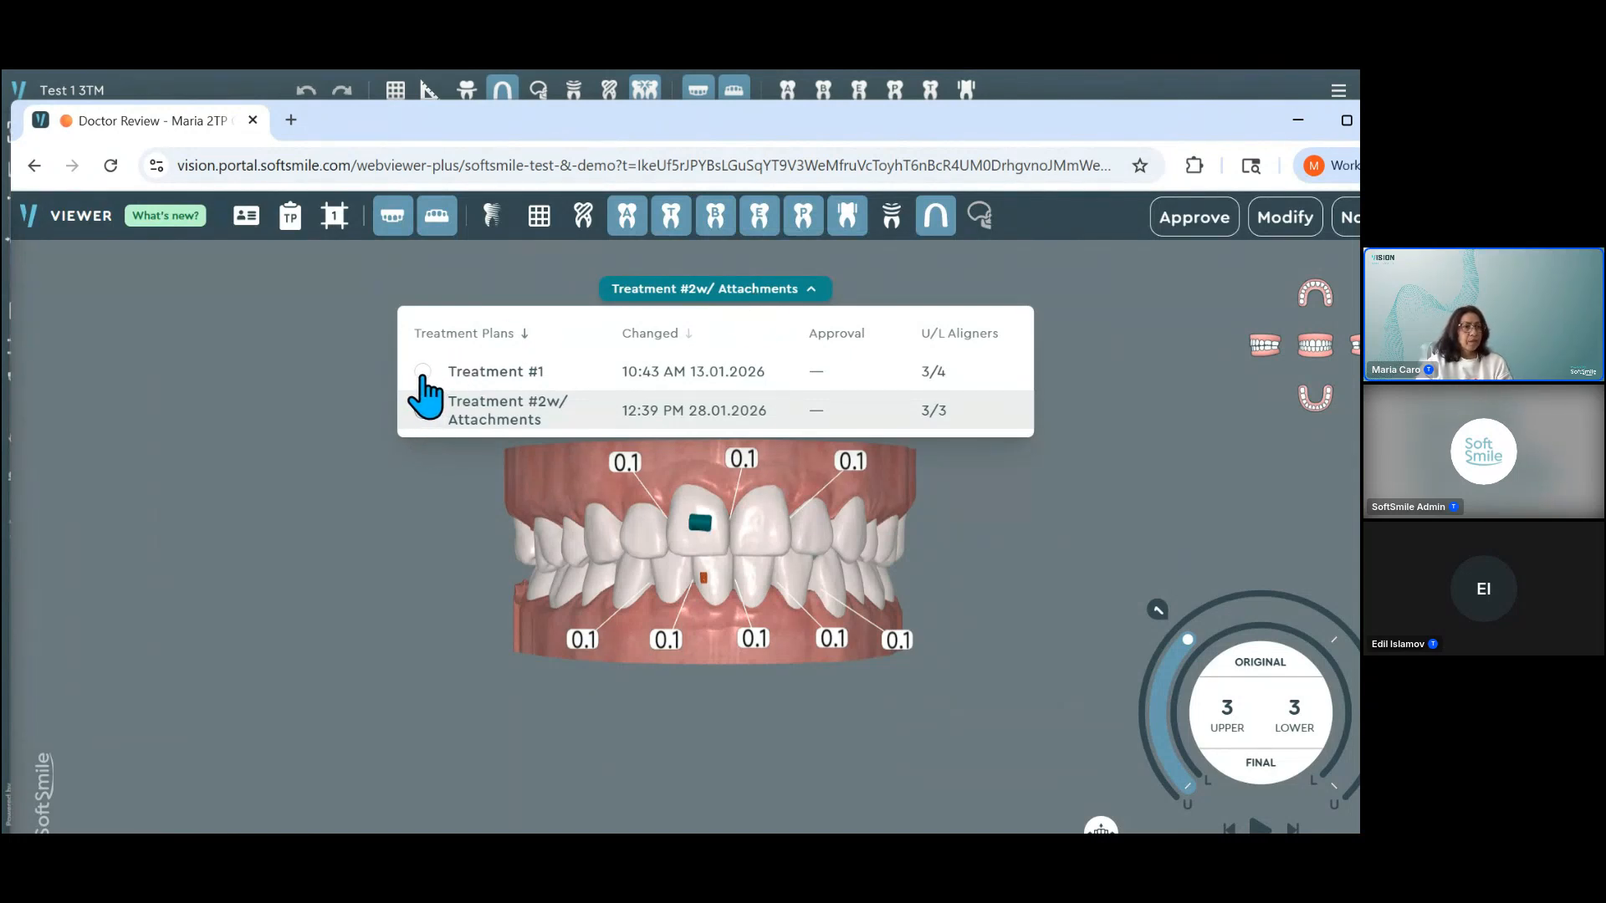
click(422, 373)
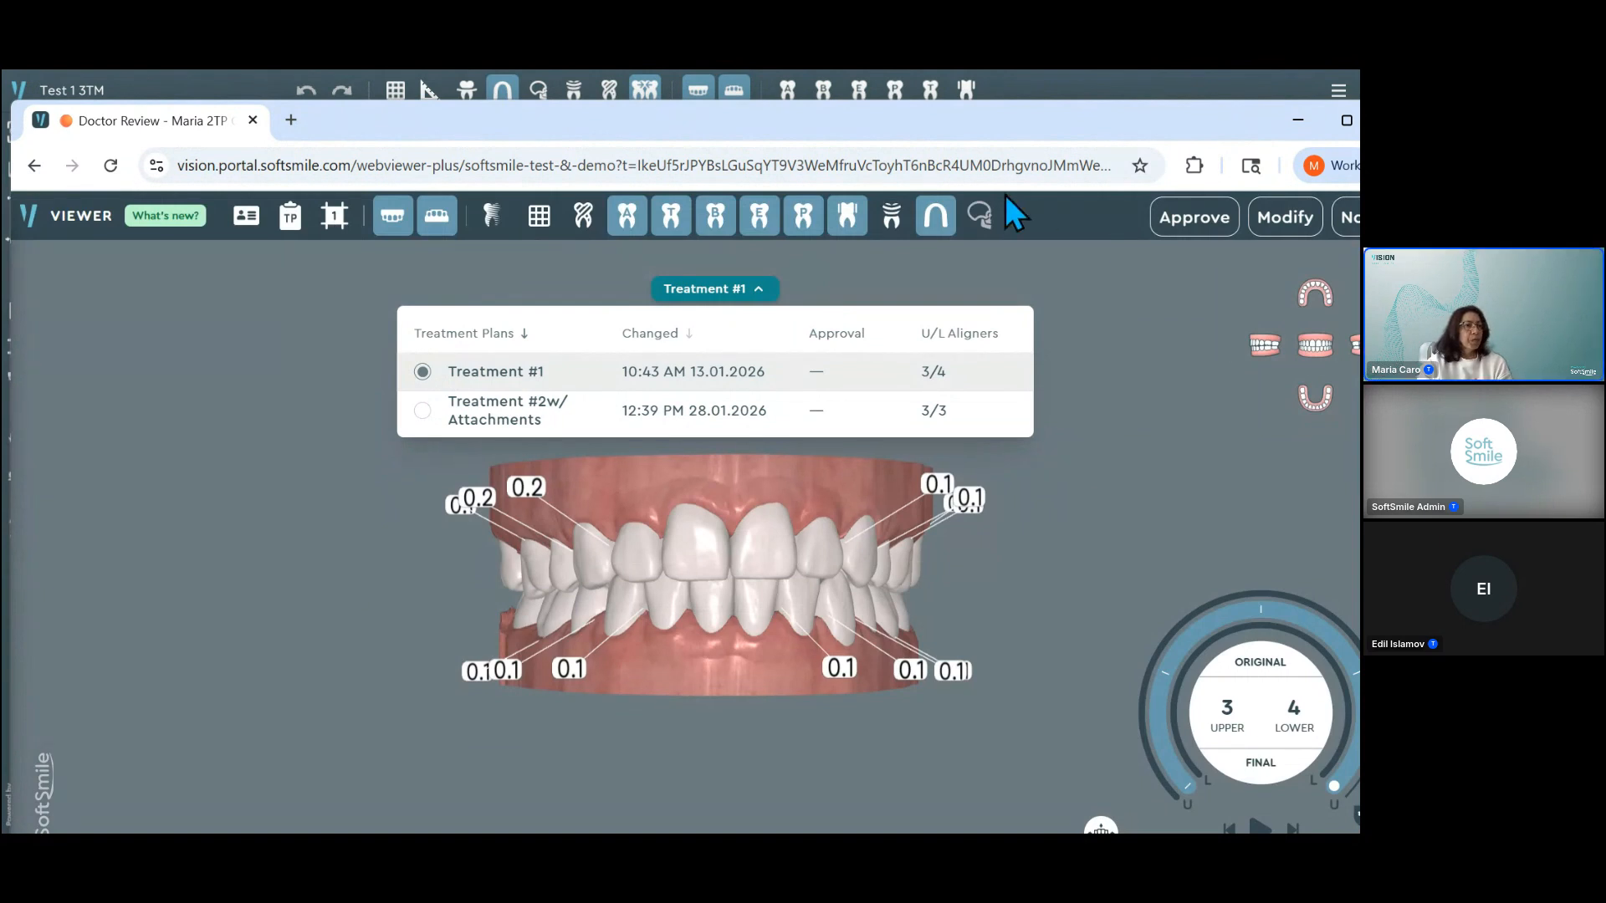
click(748, 294)
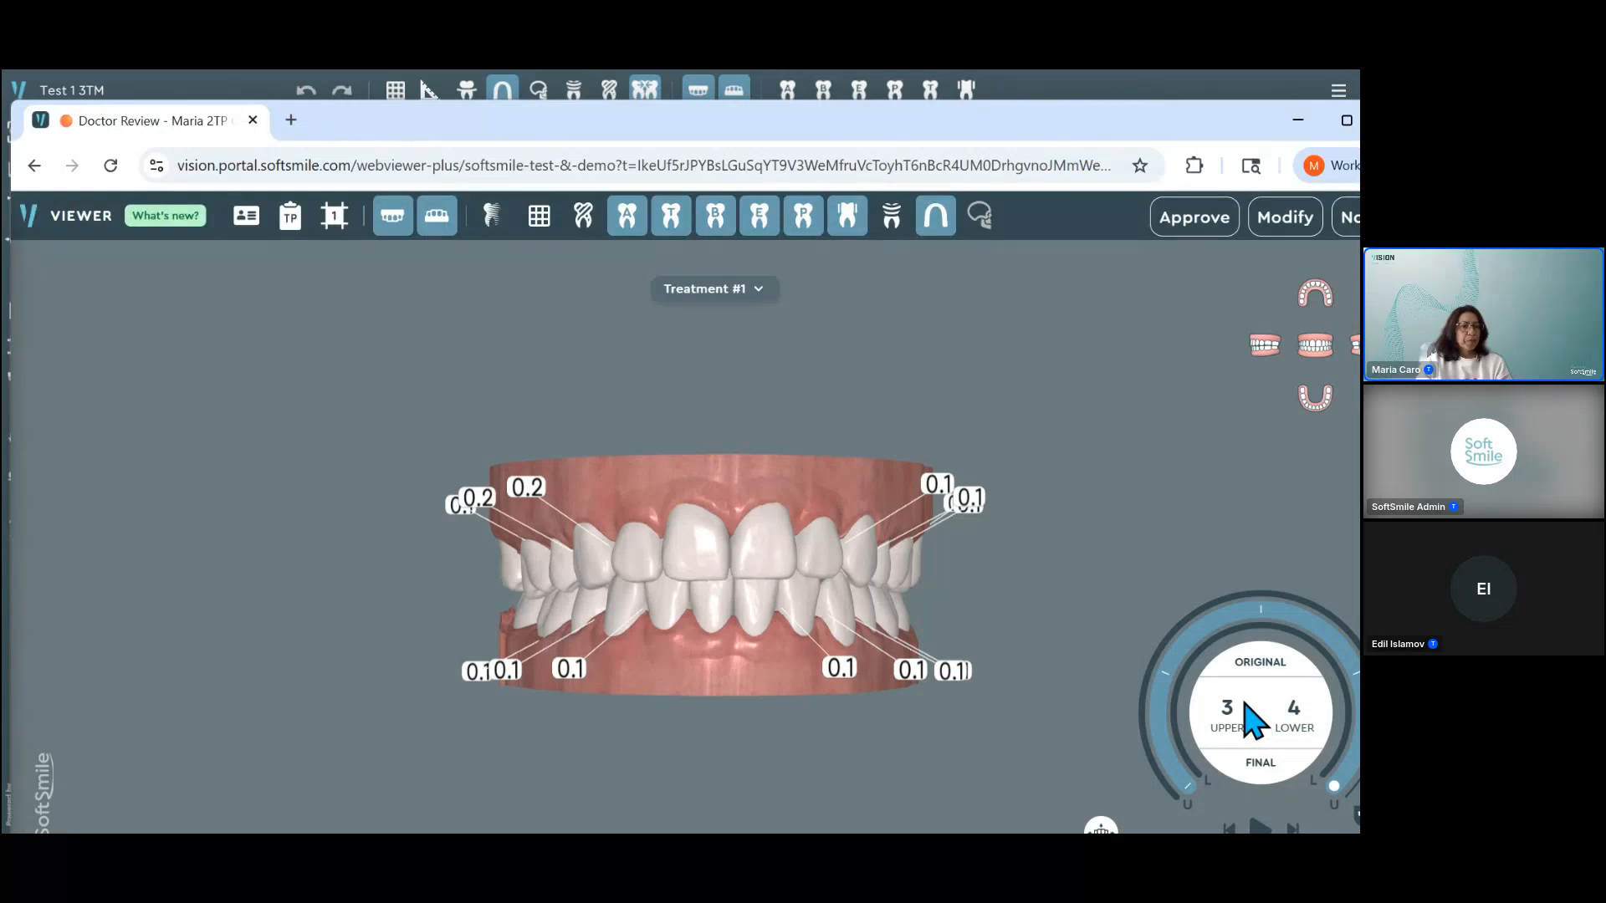
scroll(1244, 703, up, 3)
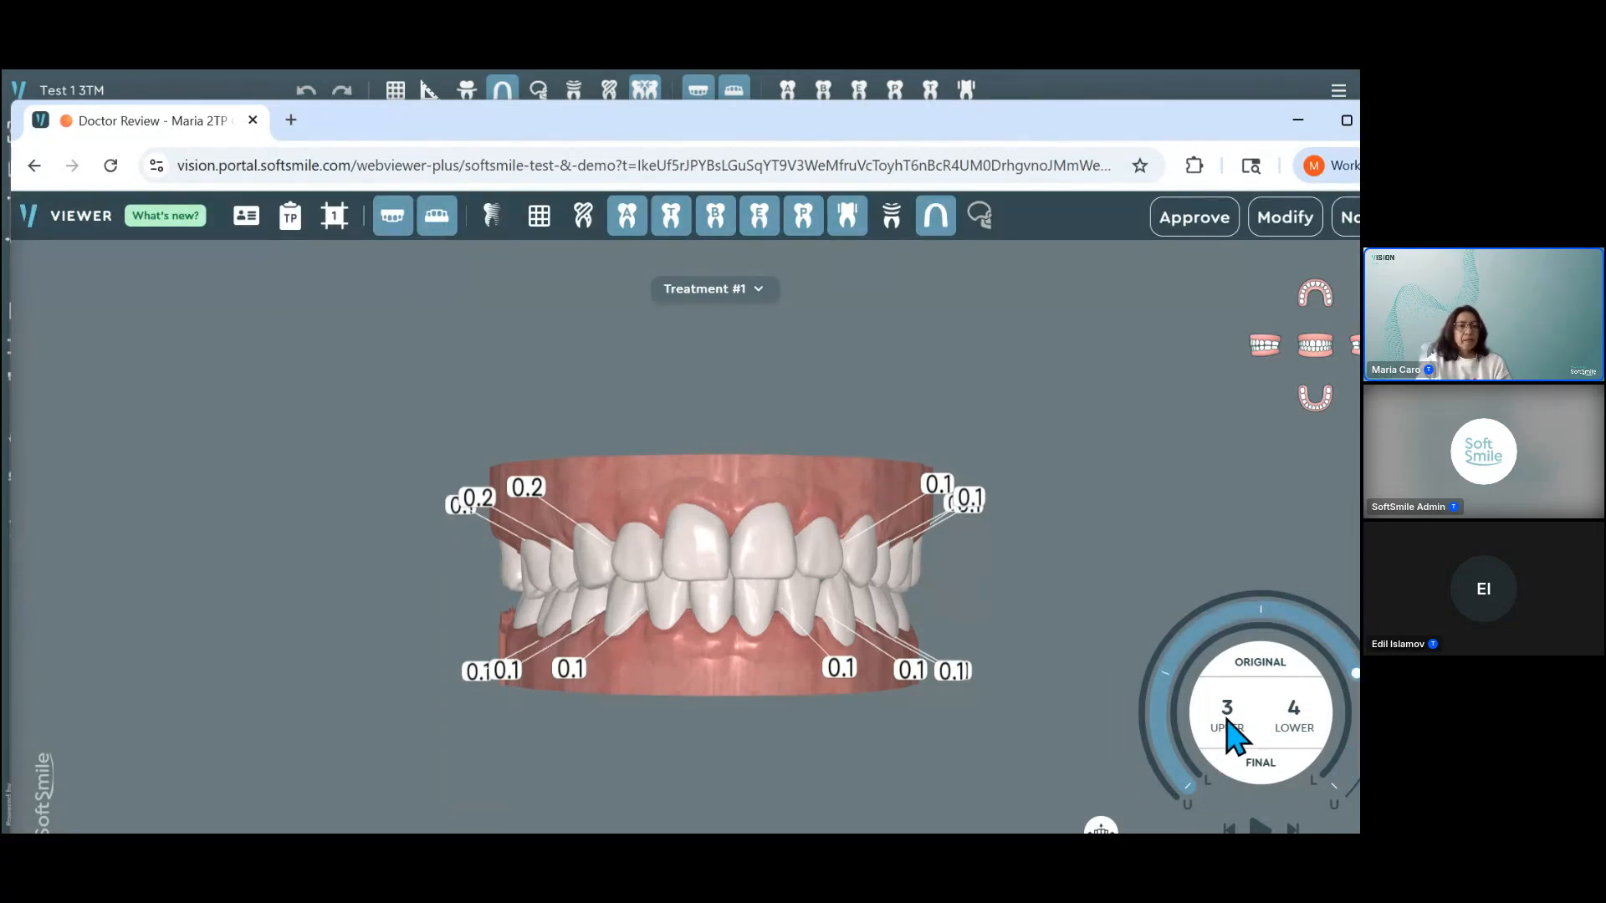
scroll(1238, 732, up, 2)
scroll(1243, 724, down, 2)
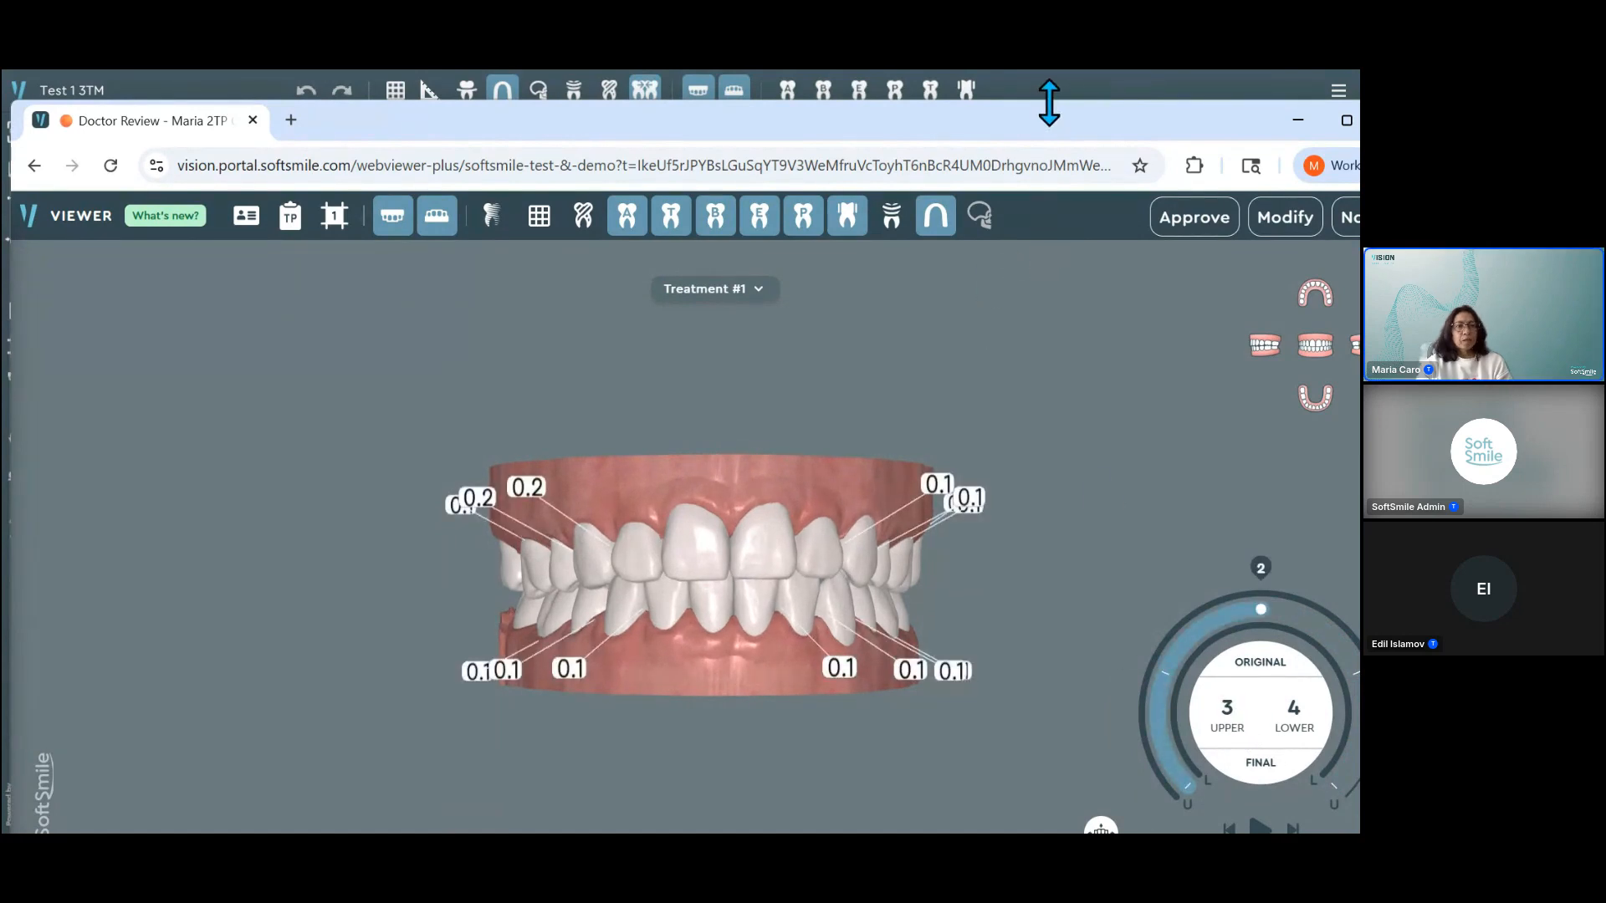
drag(1050, 139, 1036, 122)
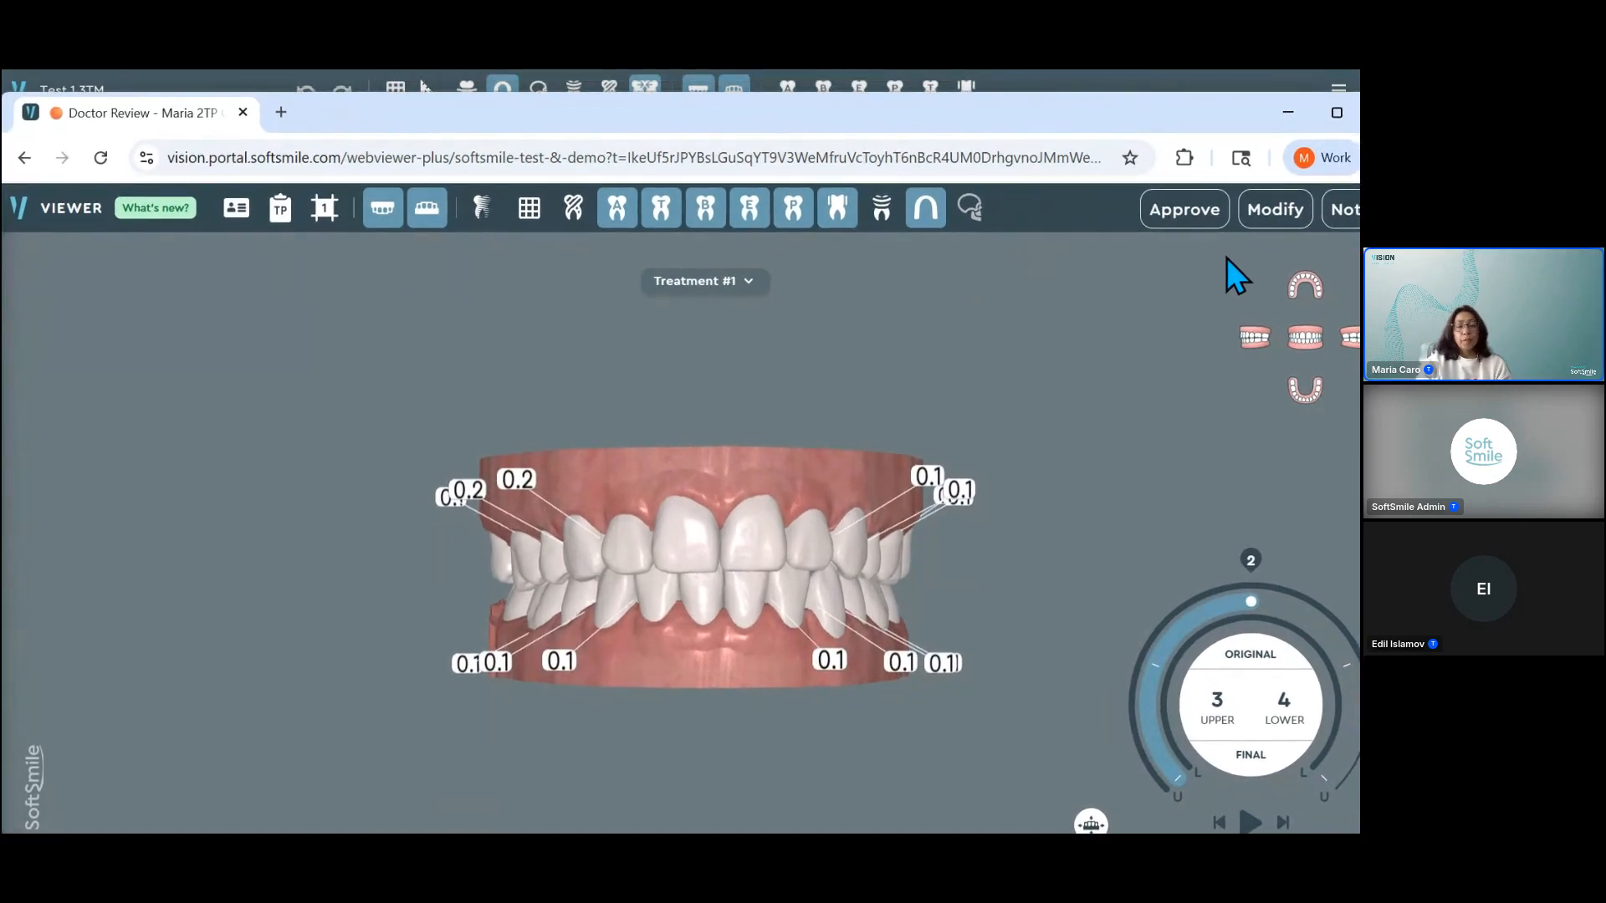
Step: Load the Treatment #2w/ Attachments plan in the web viewer to view it, and minimize the viewer window
click(714, 295)
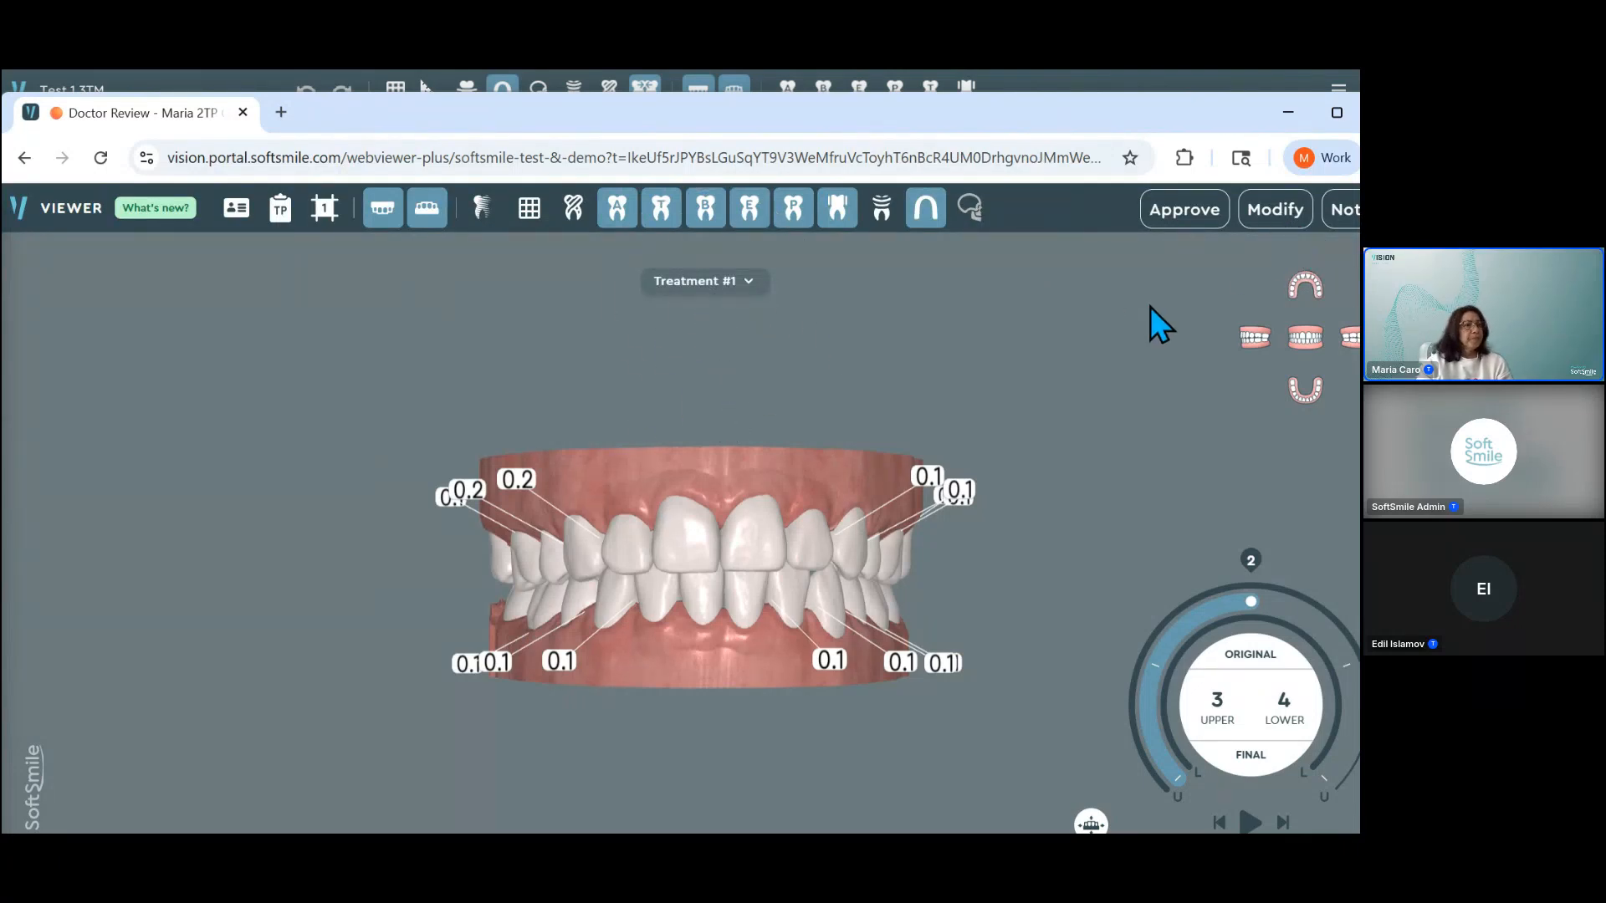
click(743, 285)
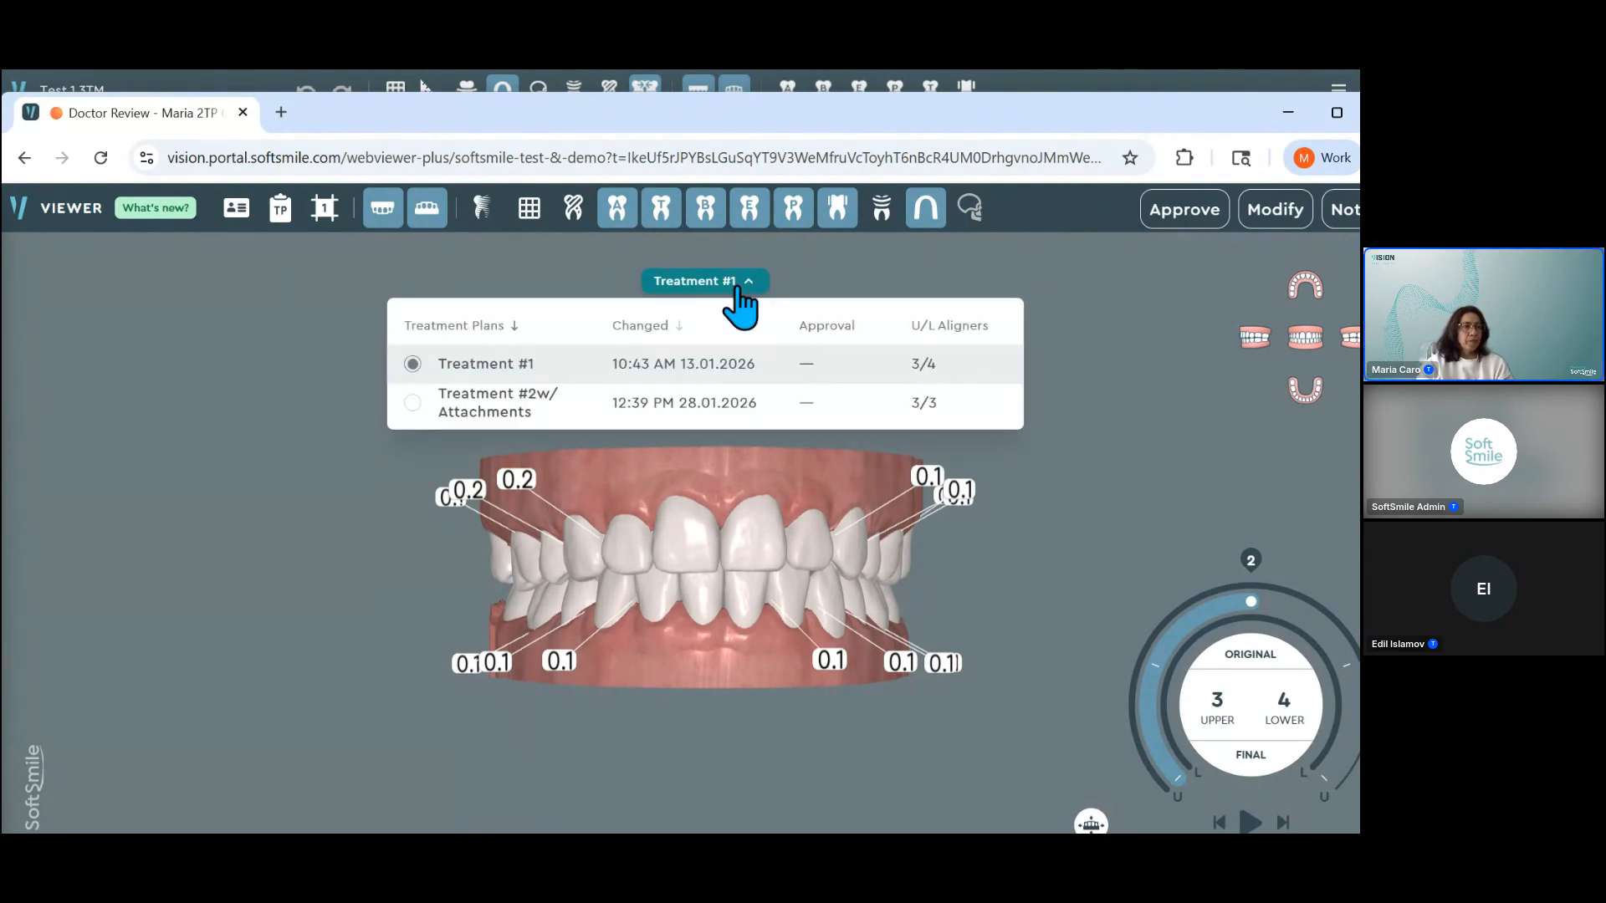
click(412, 408)
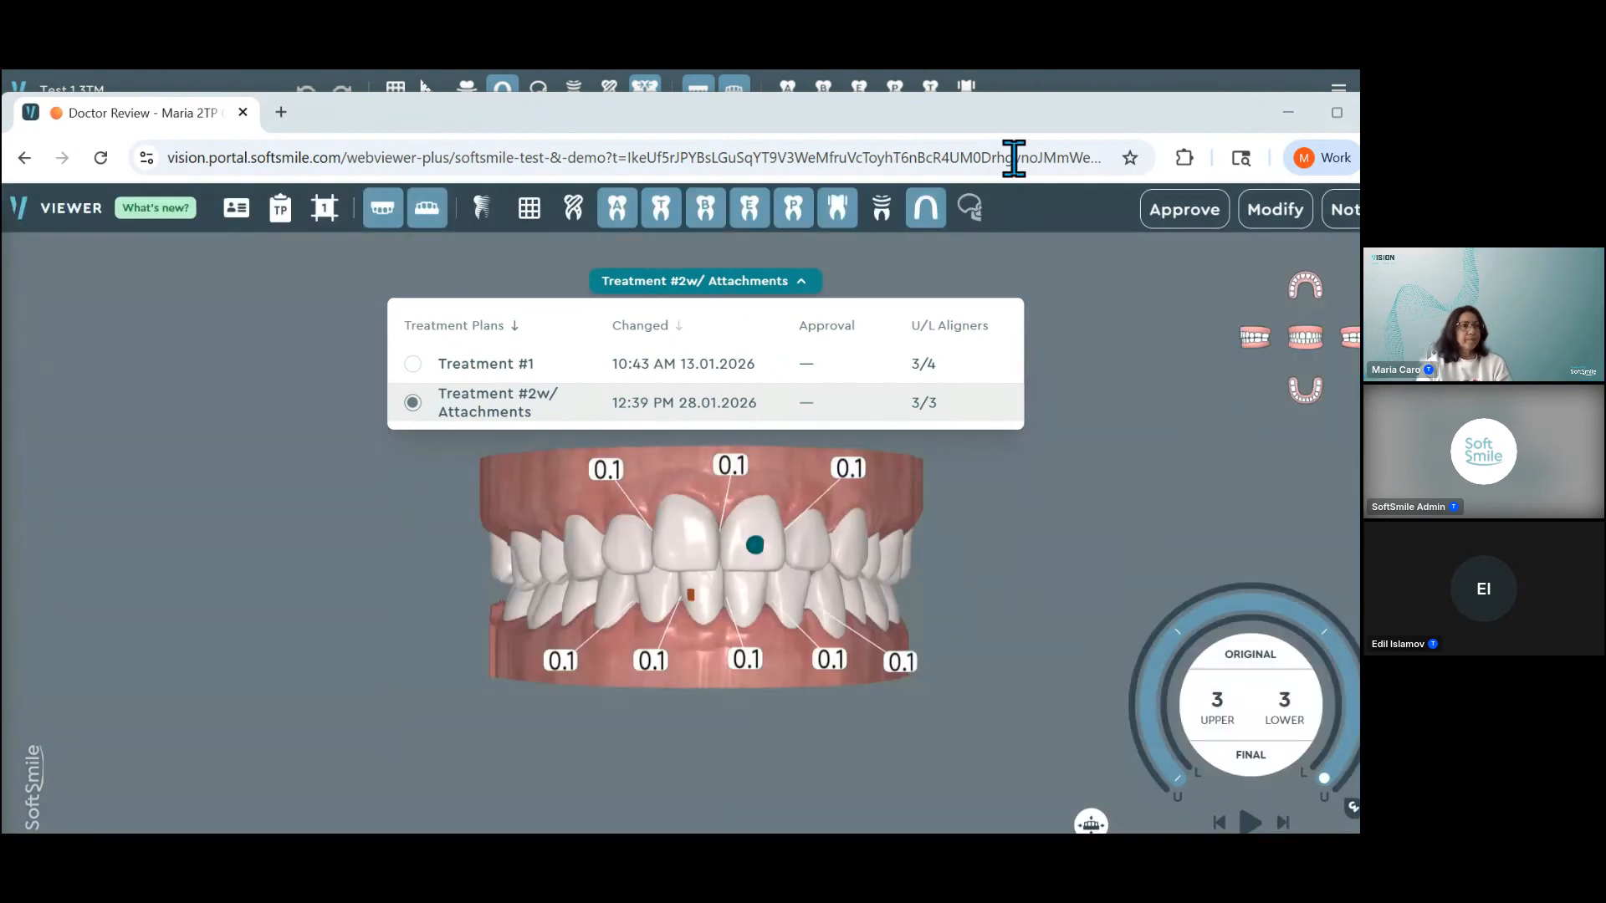
click(1082, 389)
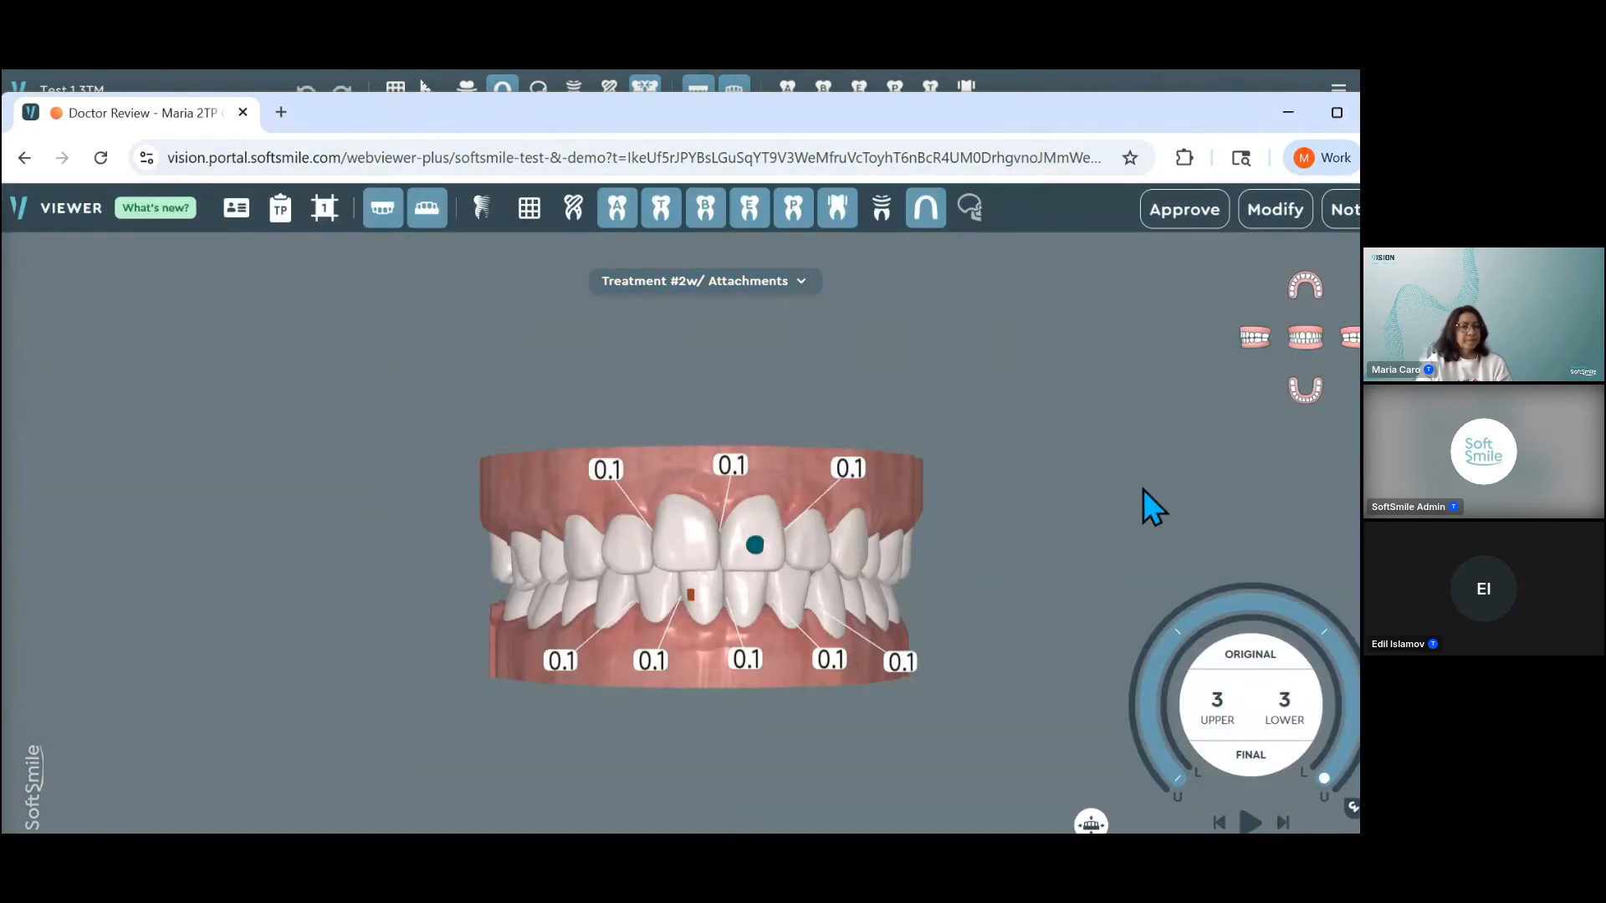
drag(736, 131, 728, 115)
click(1284, 94)
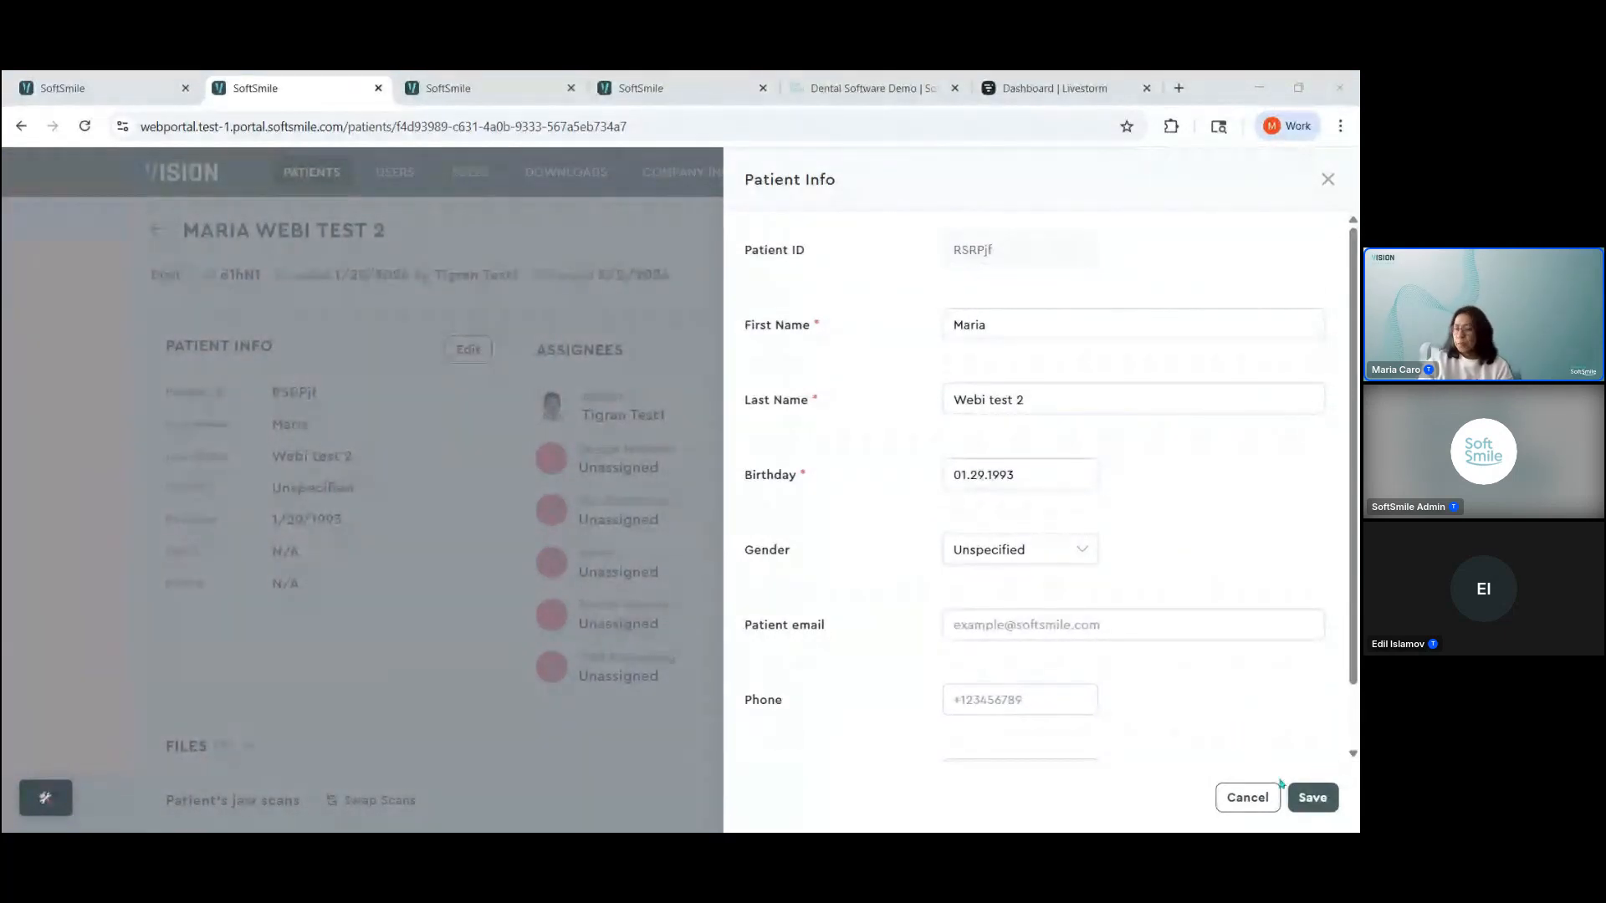
Step: Cancel the Patient Info editing and confirm discarding the changes
click(1249, 799)
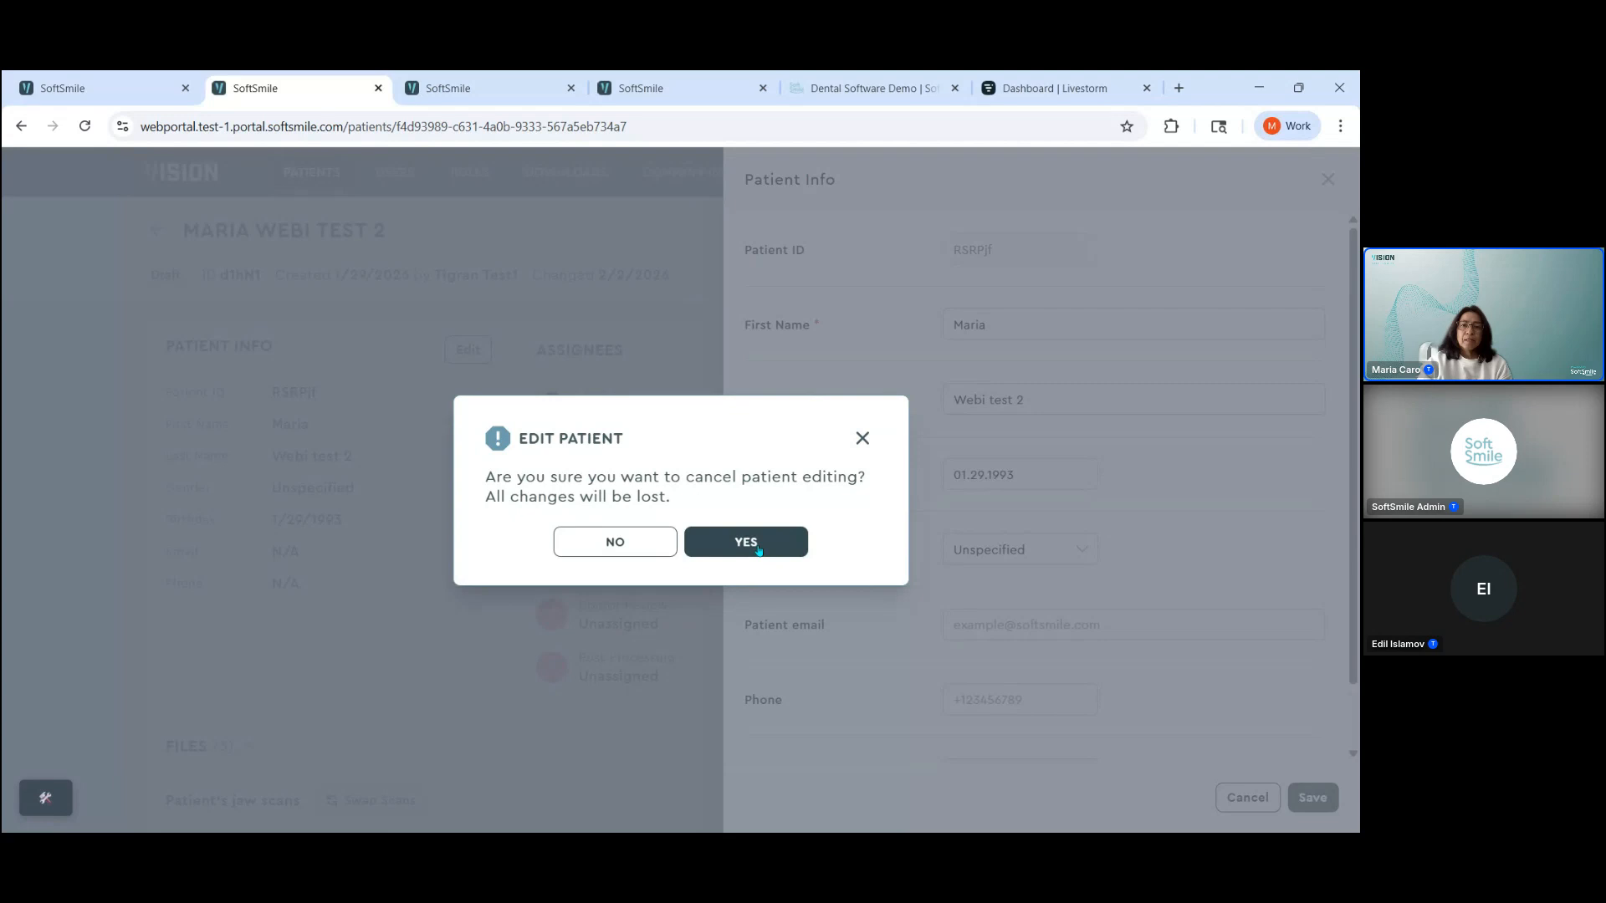
click(745, 542)
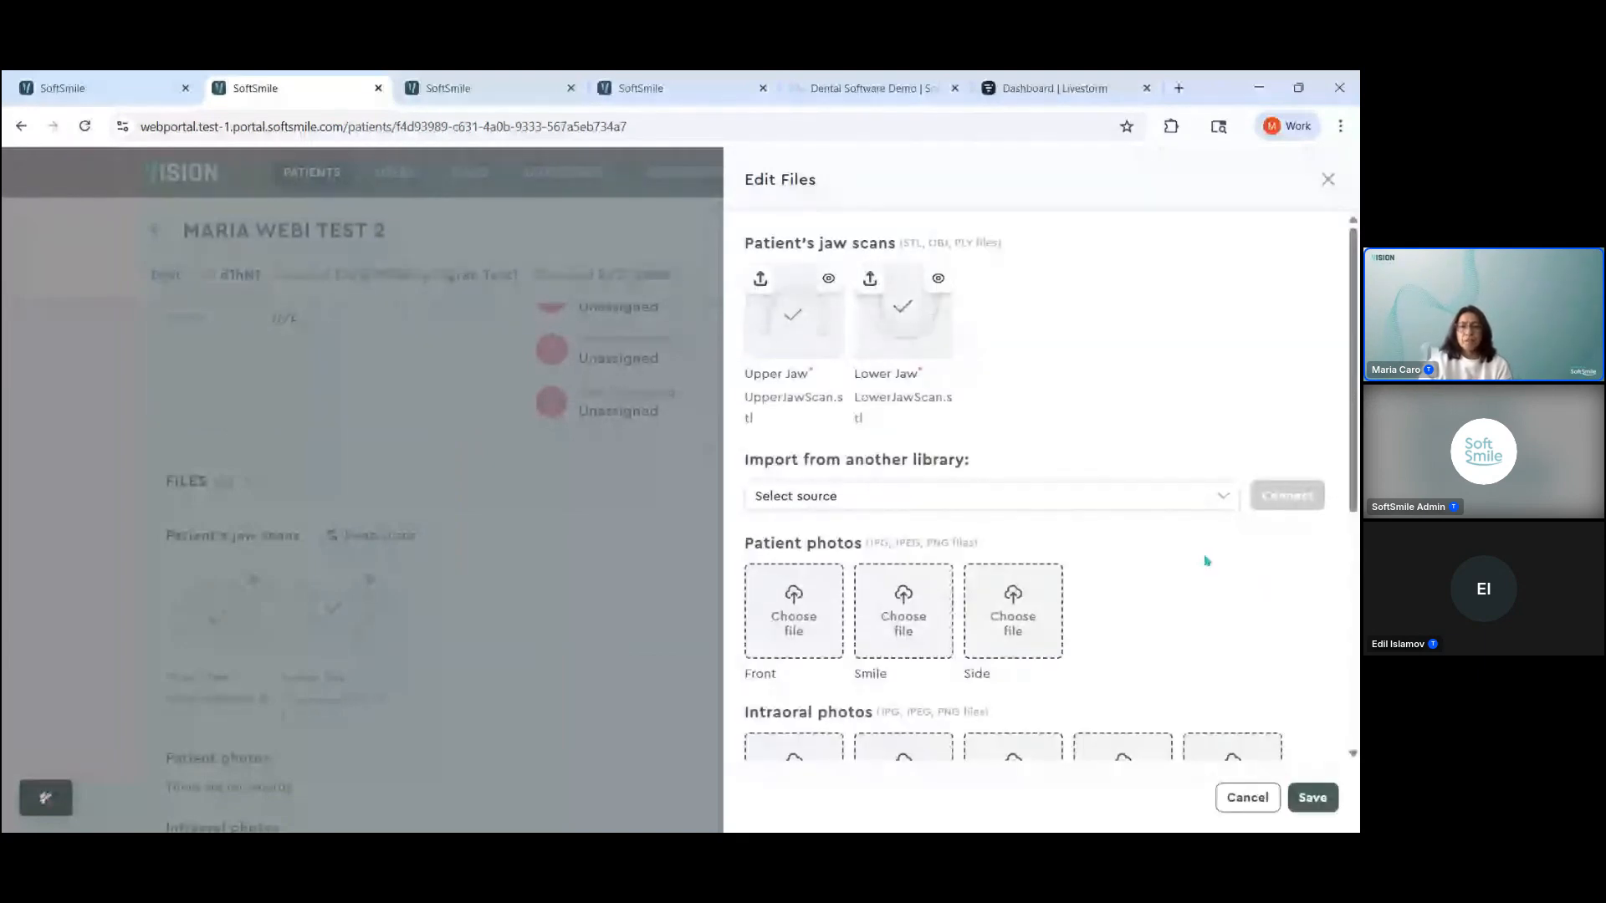
Step: Examine the jaw scan, photo, X-ray and CBCT sections of the Edit Files form and close it without saving
scroll(1202, 548, down, 1)
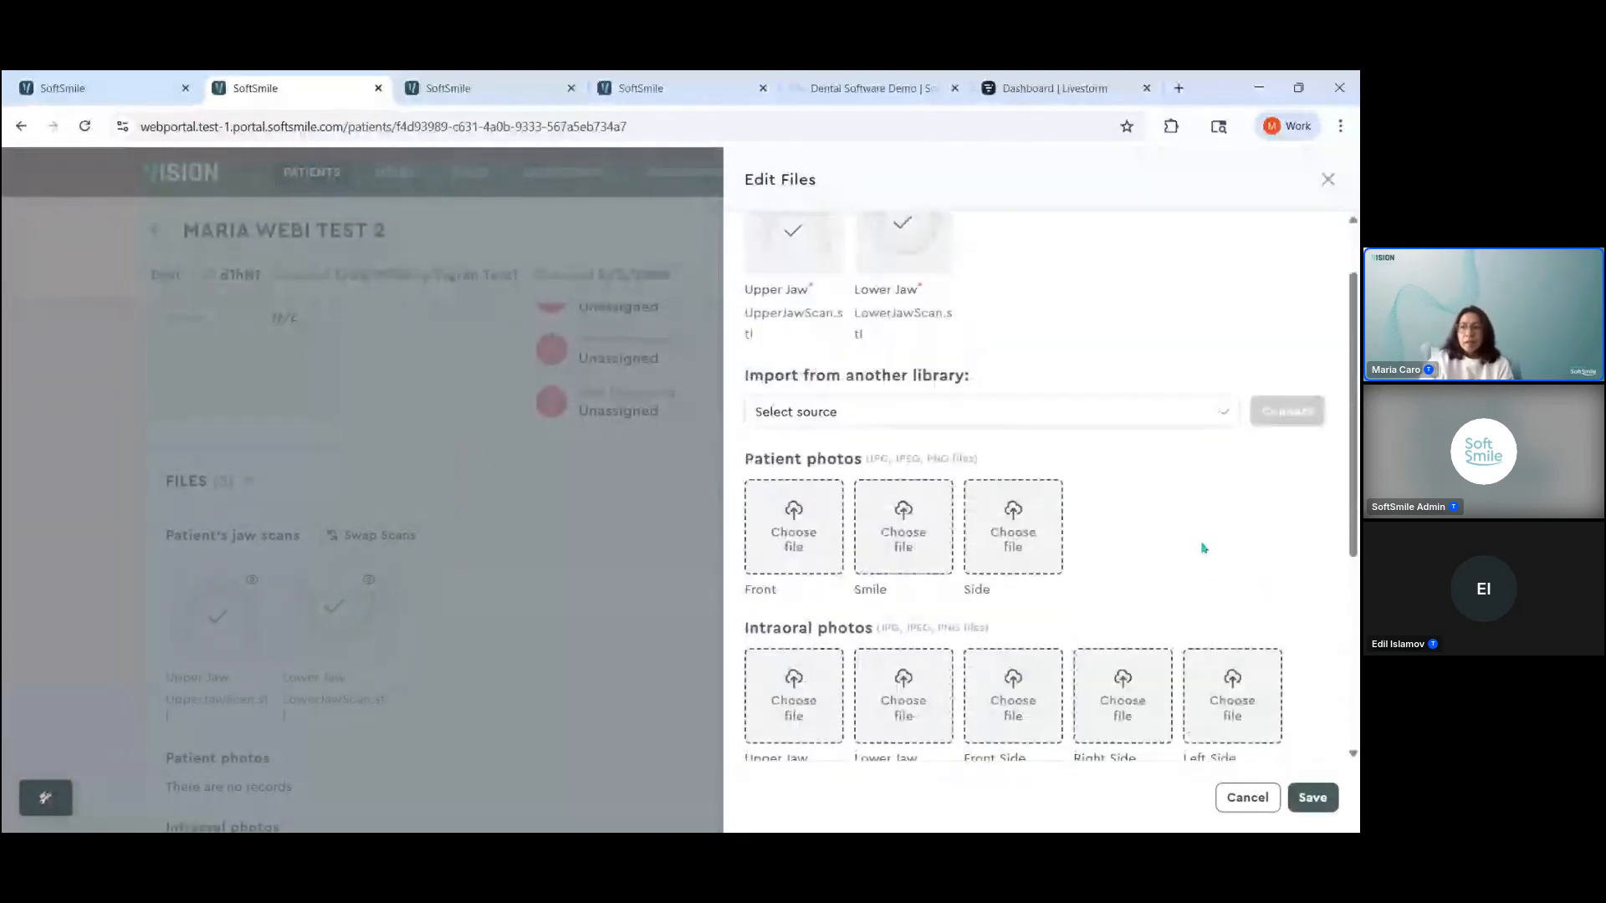
scroll(1202, 548, up, 1)
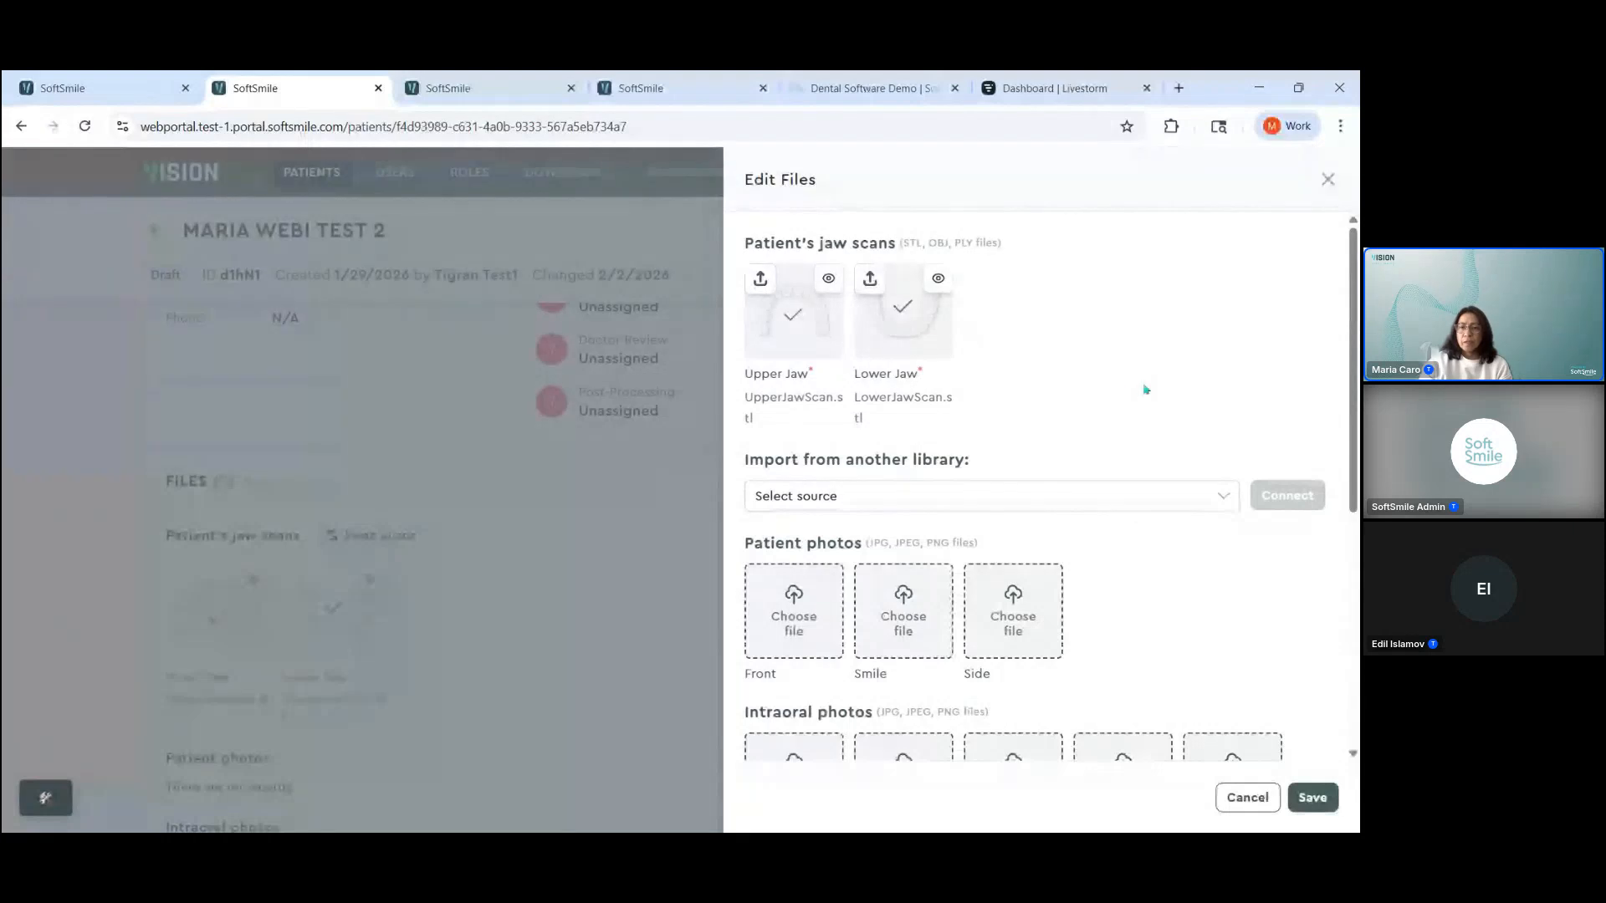
scroll(1181, 498, down, 2)
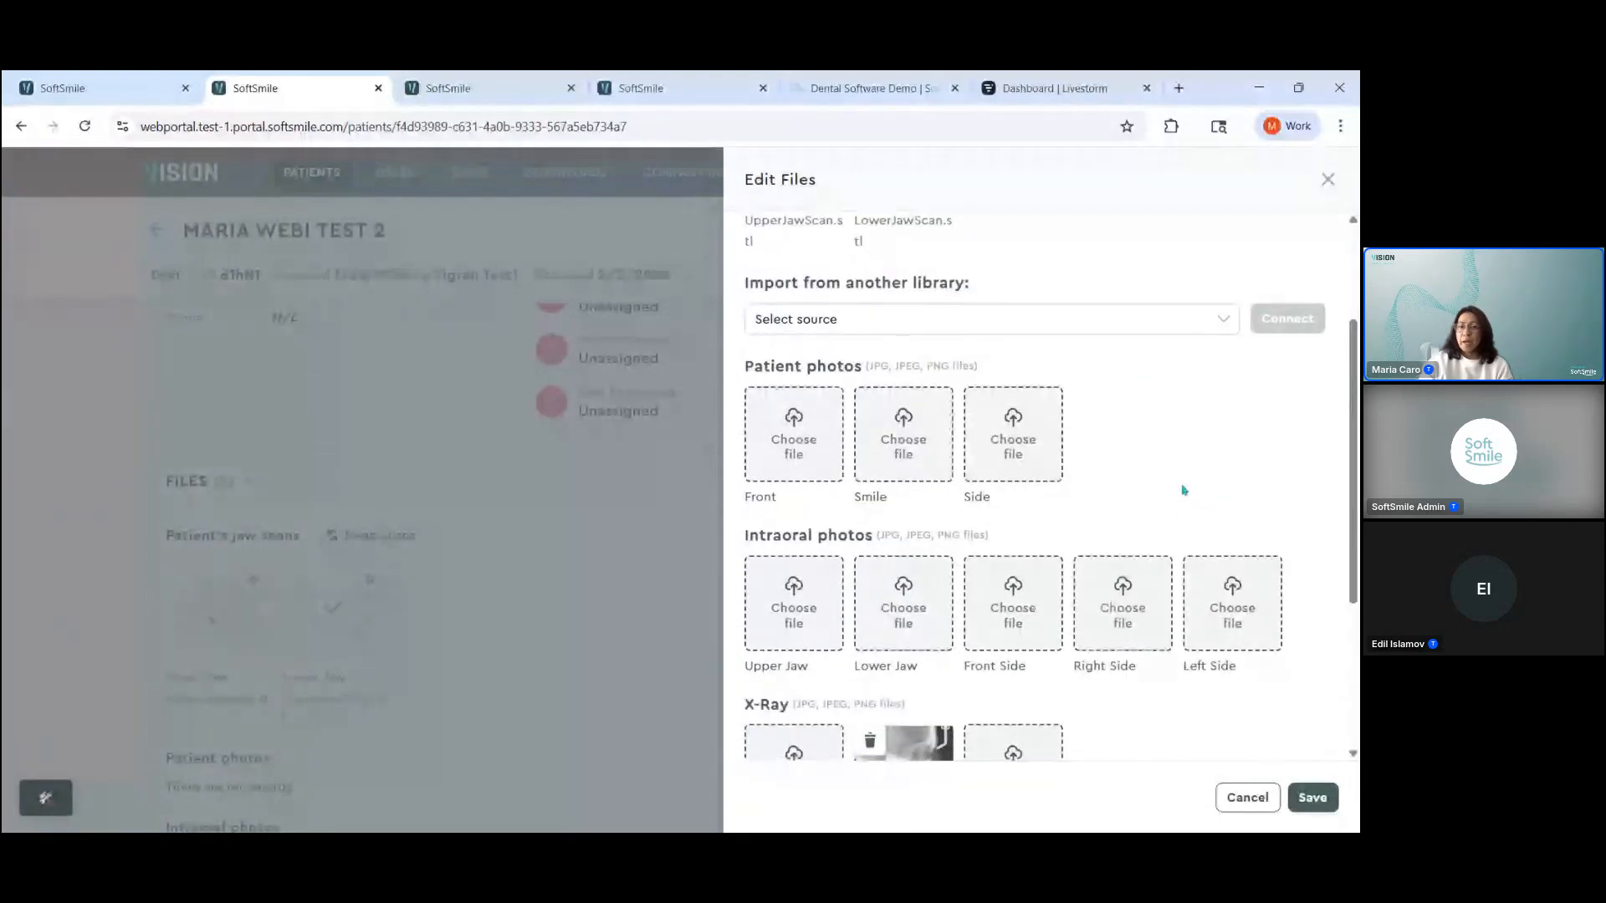
scroll(1182, 491, down, 1)
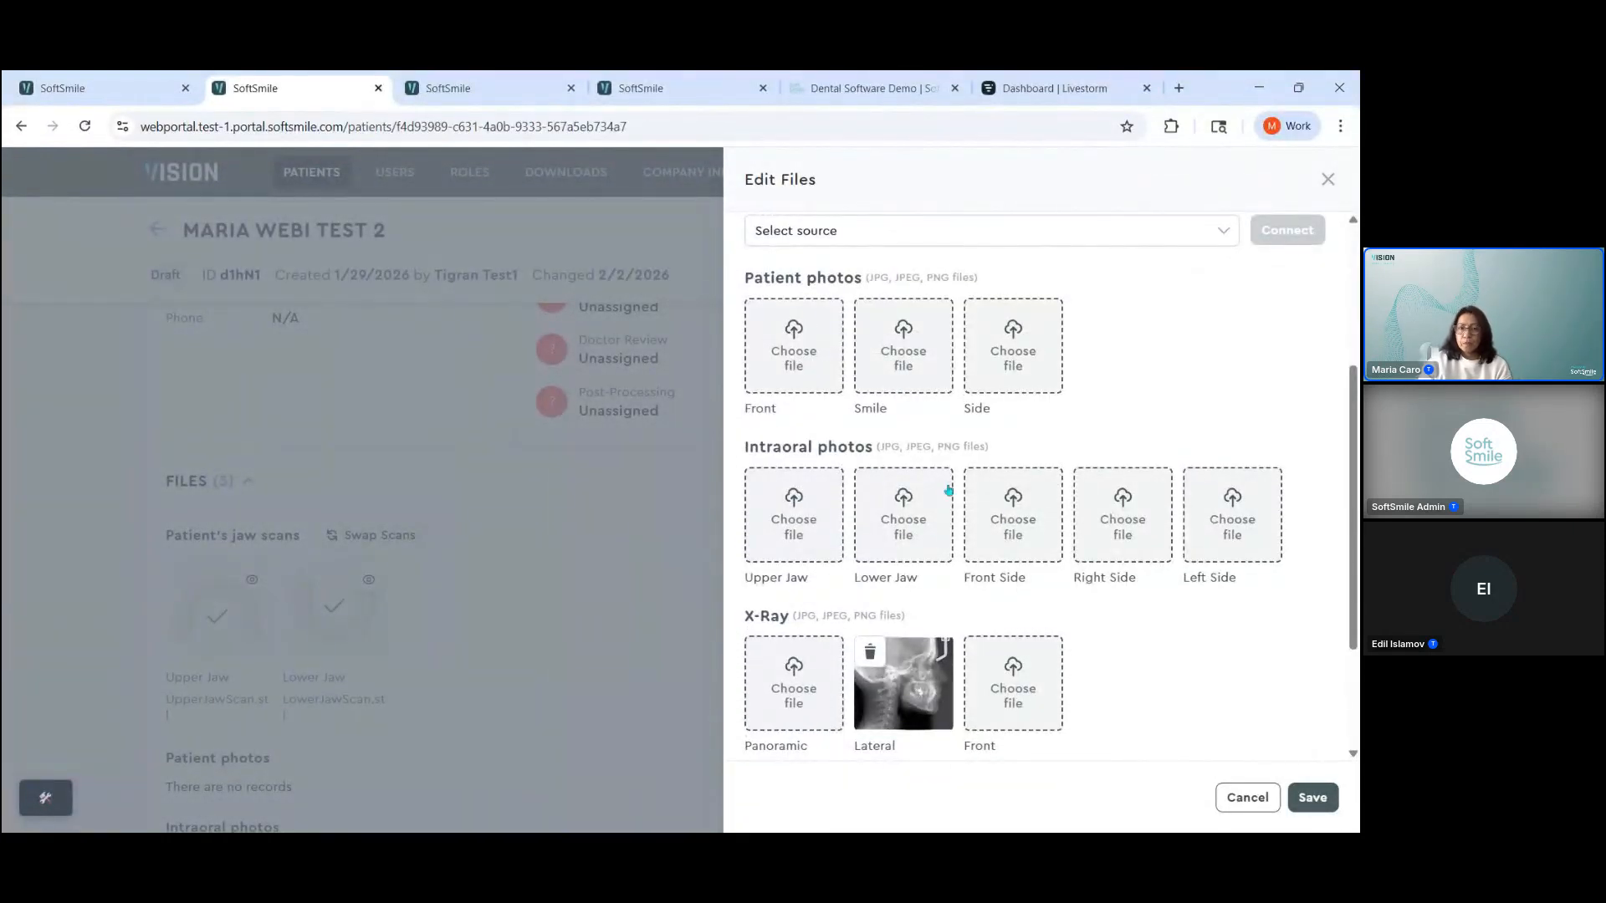
scroll(1152, 599, down, 1)
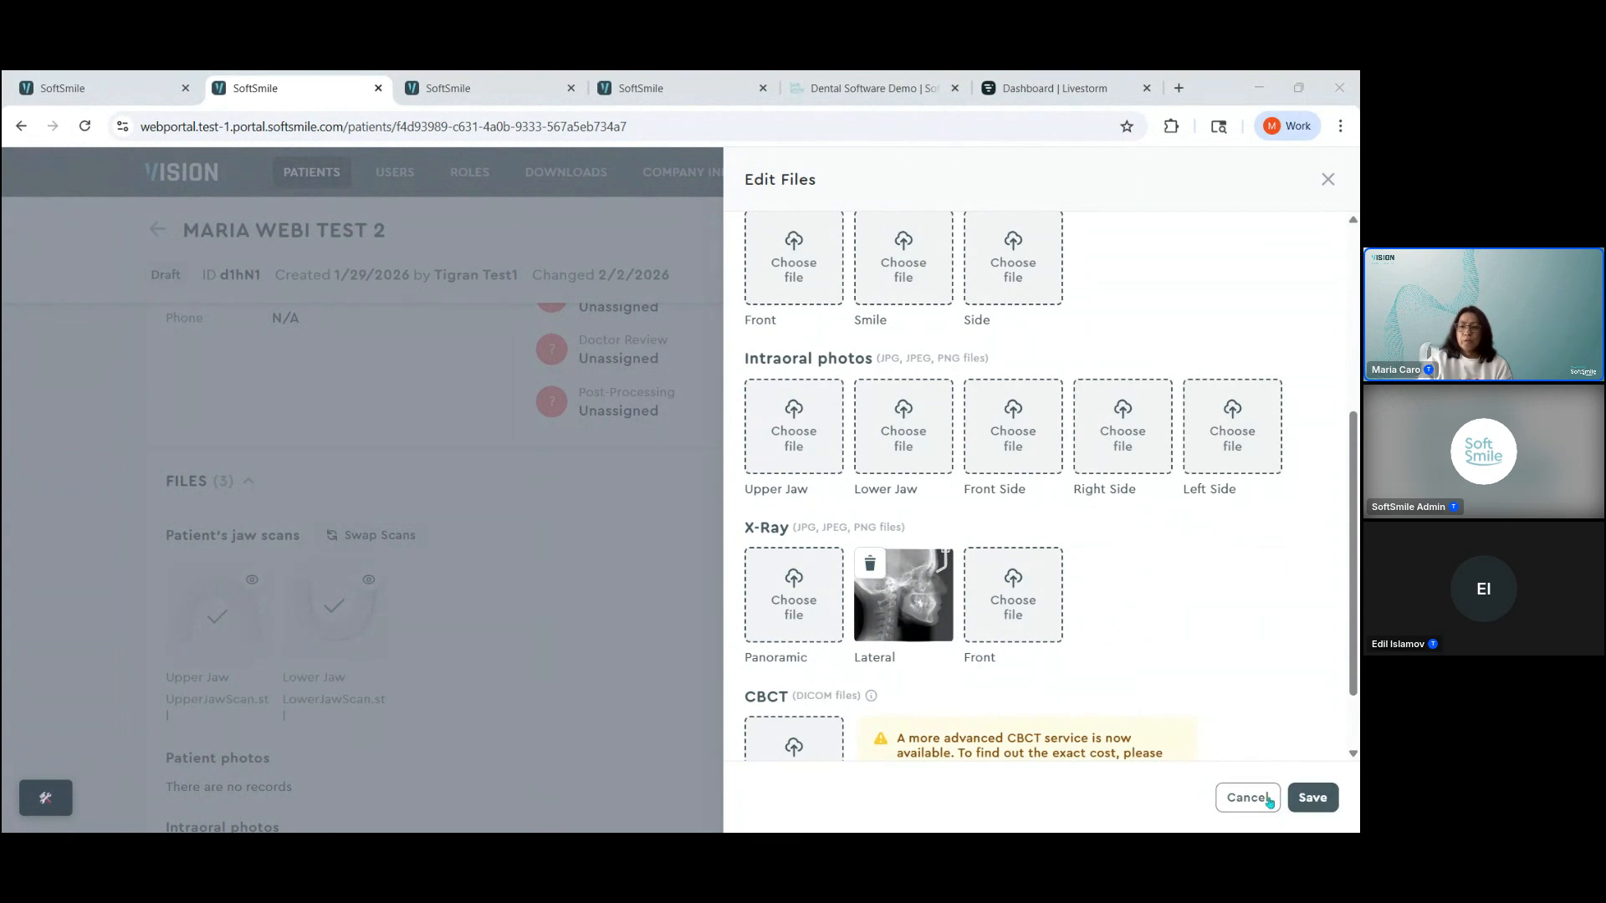
click(1263, 800)
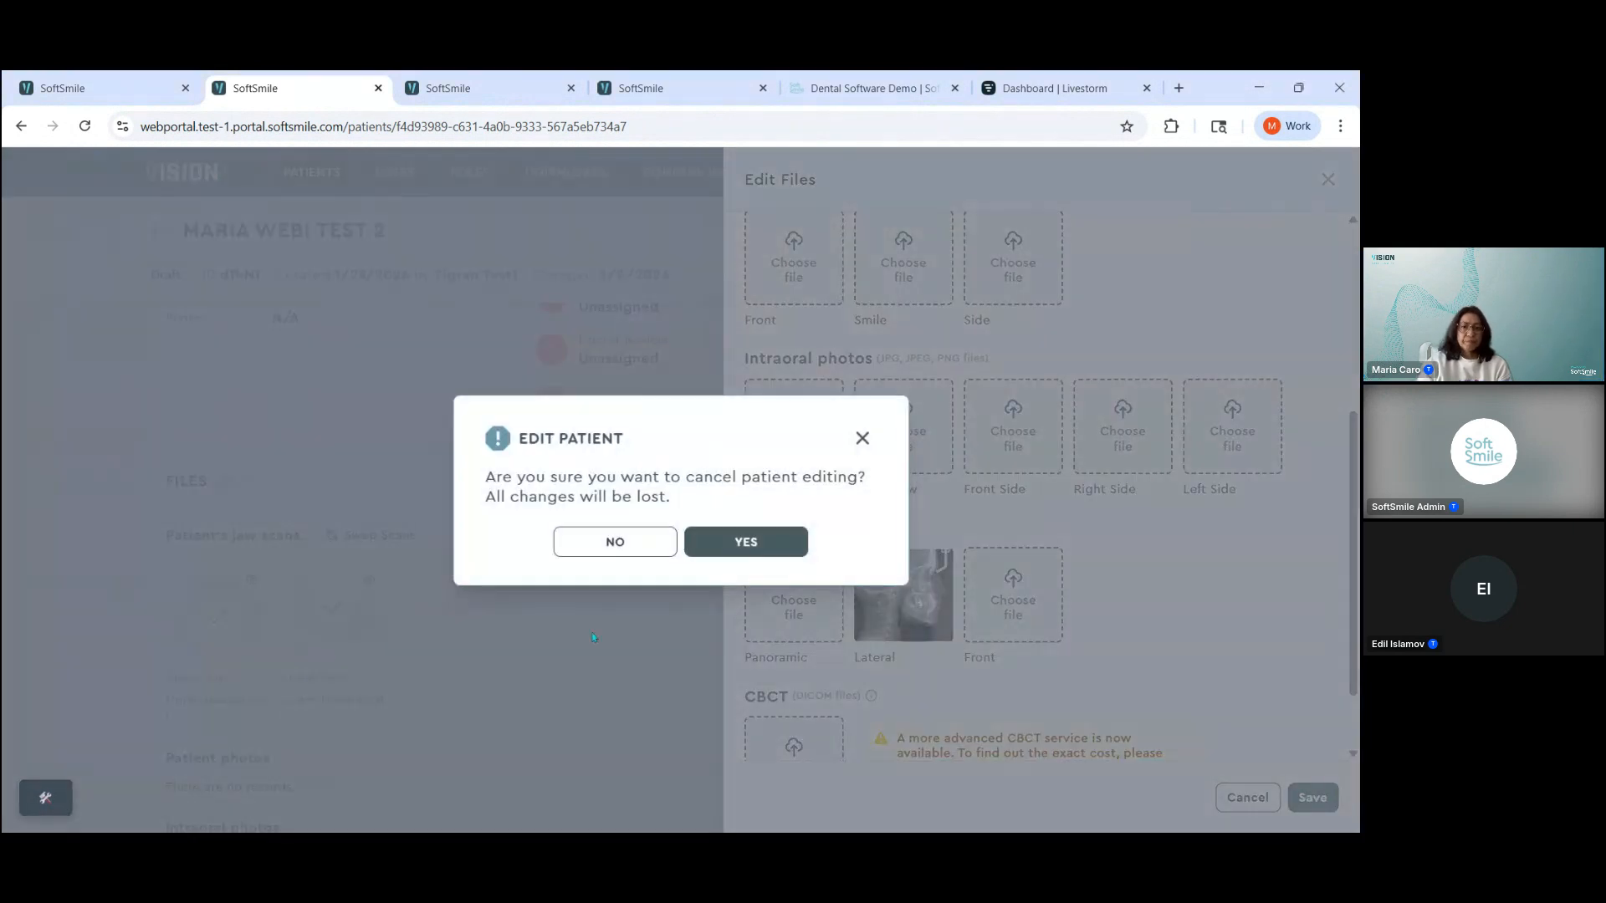
click(745, 544)
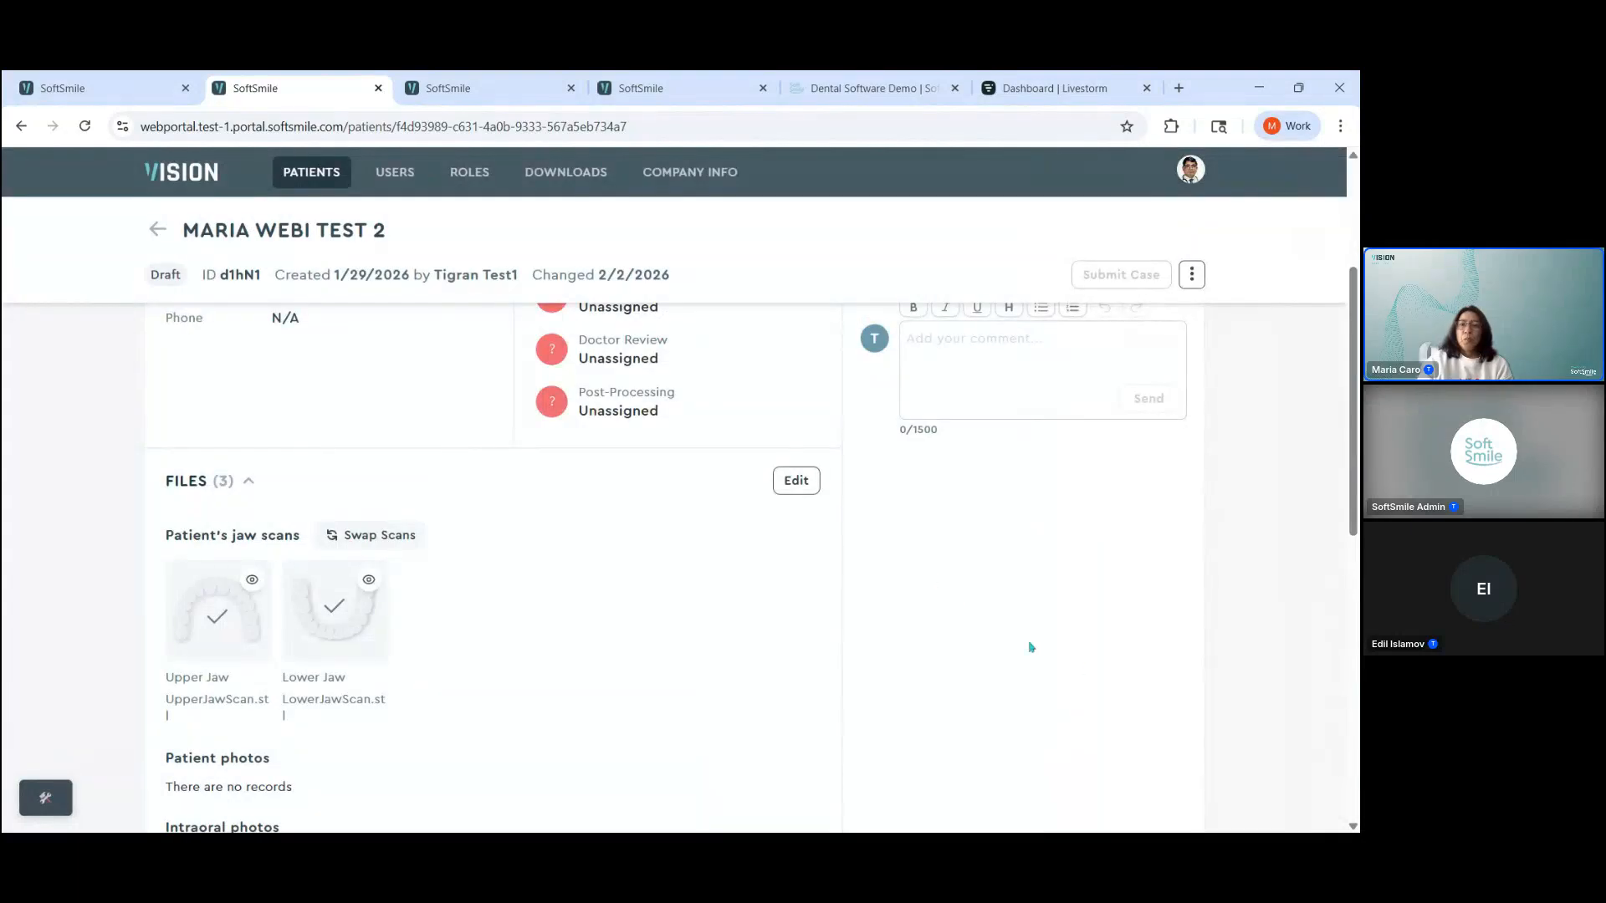
Step: Open the patient's Cephalometry page and start a new cephalometry with the X-ray.png image
scroll(1079, 649, up, 3)
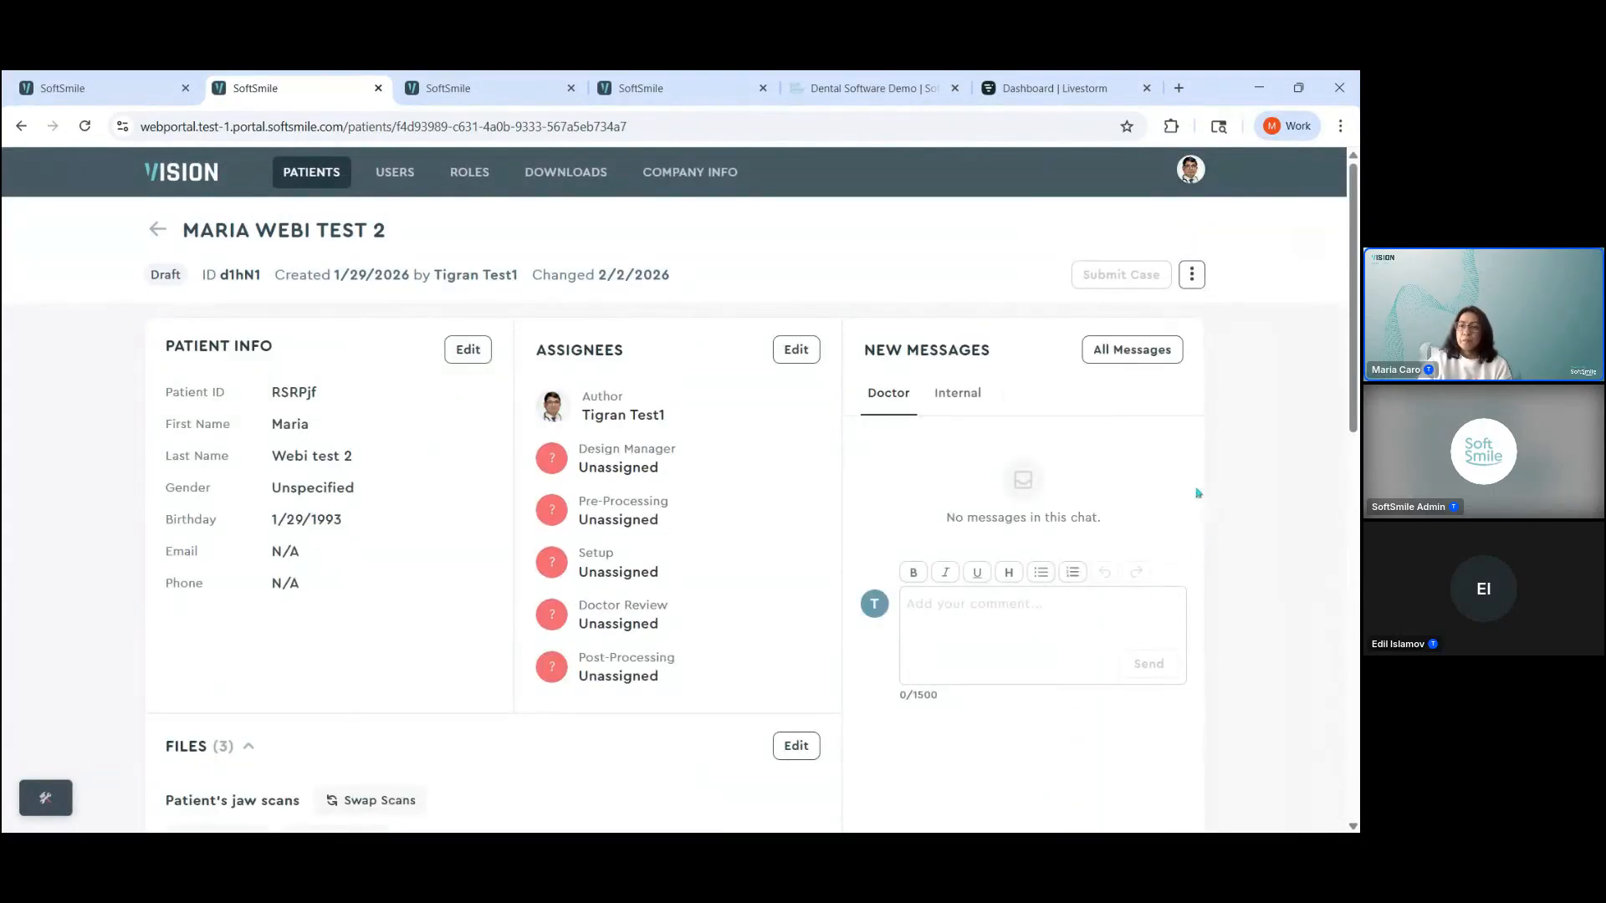
click(1192, 283)
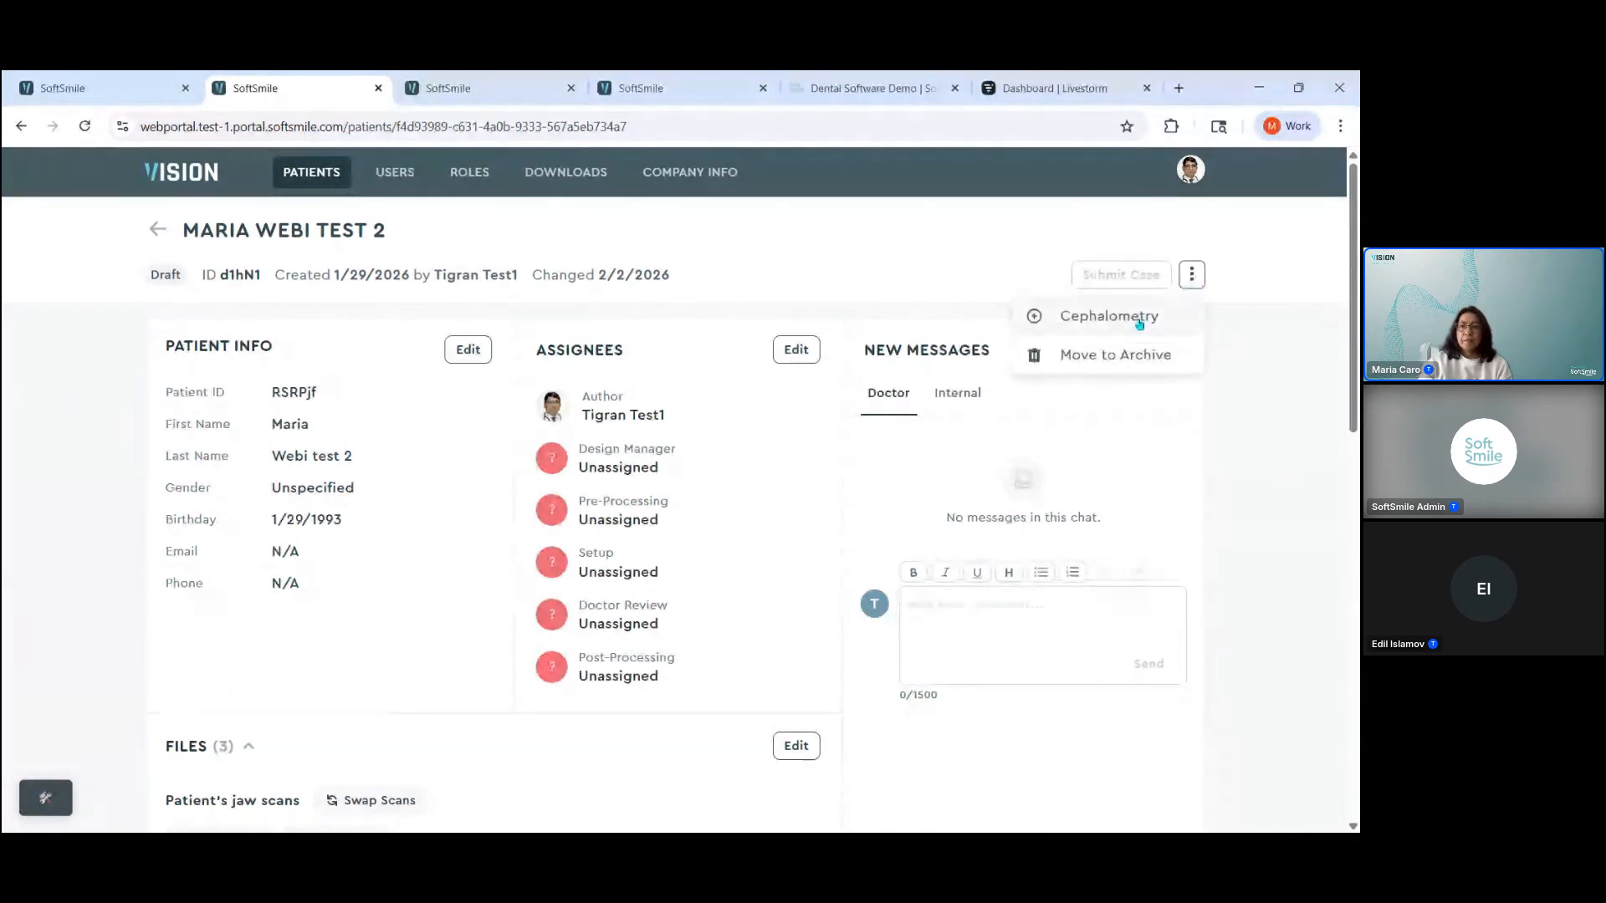
click(1109, 316)
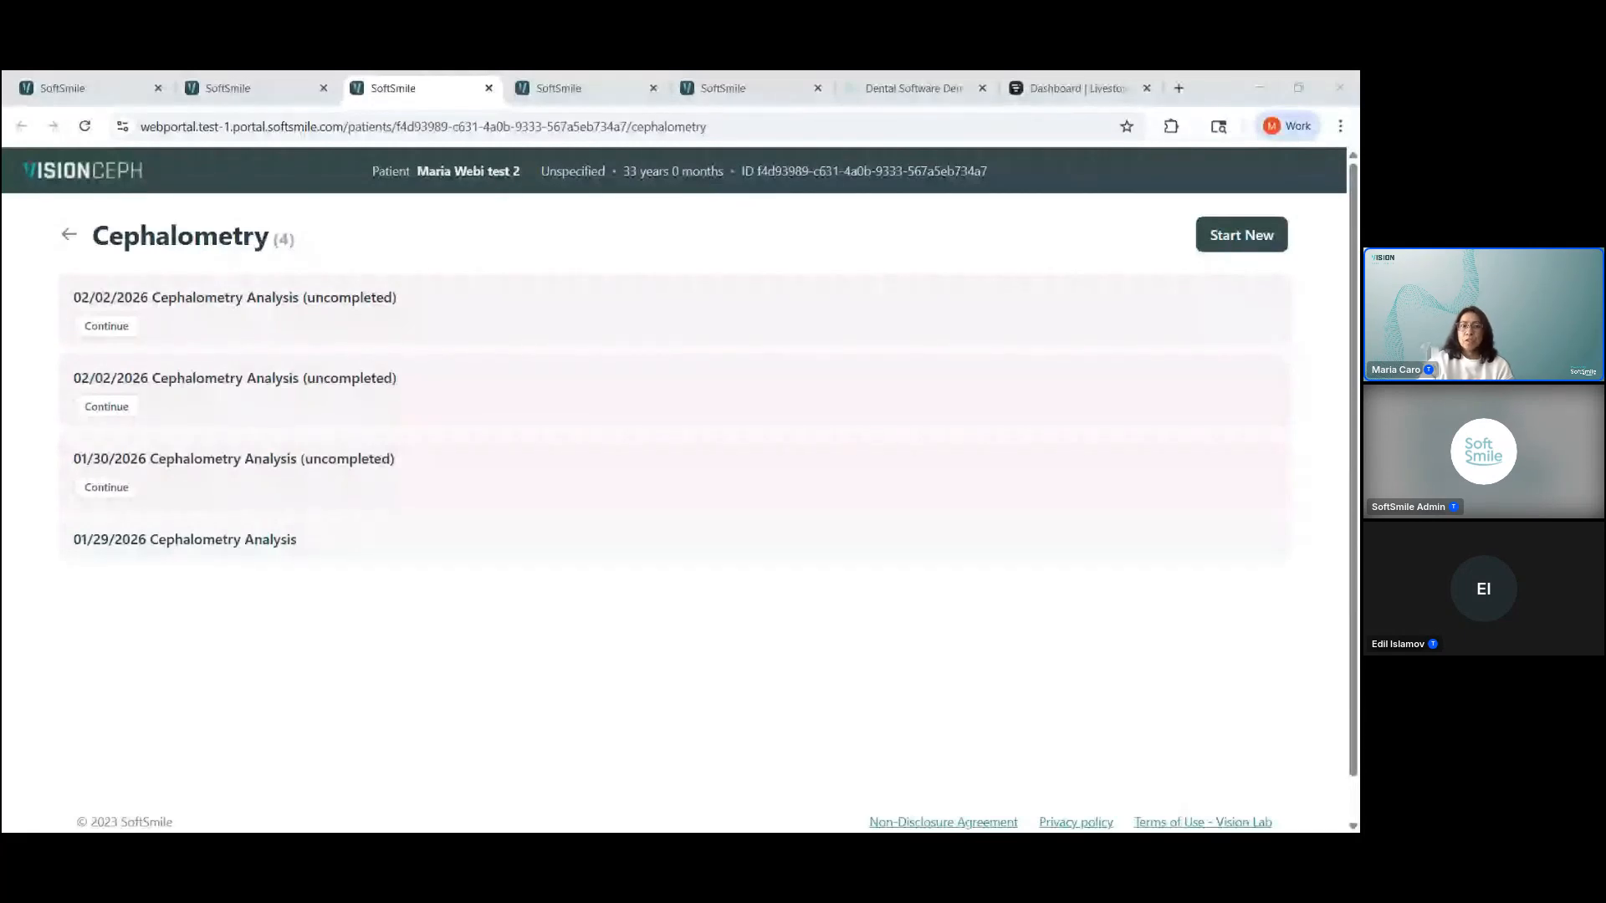
click(1237, 241)
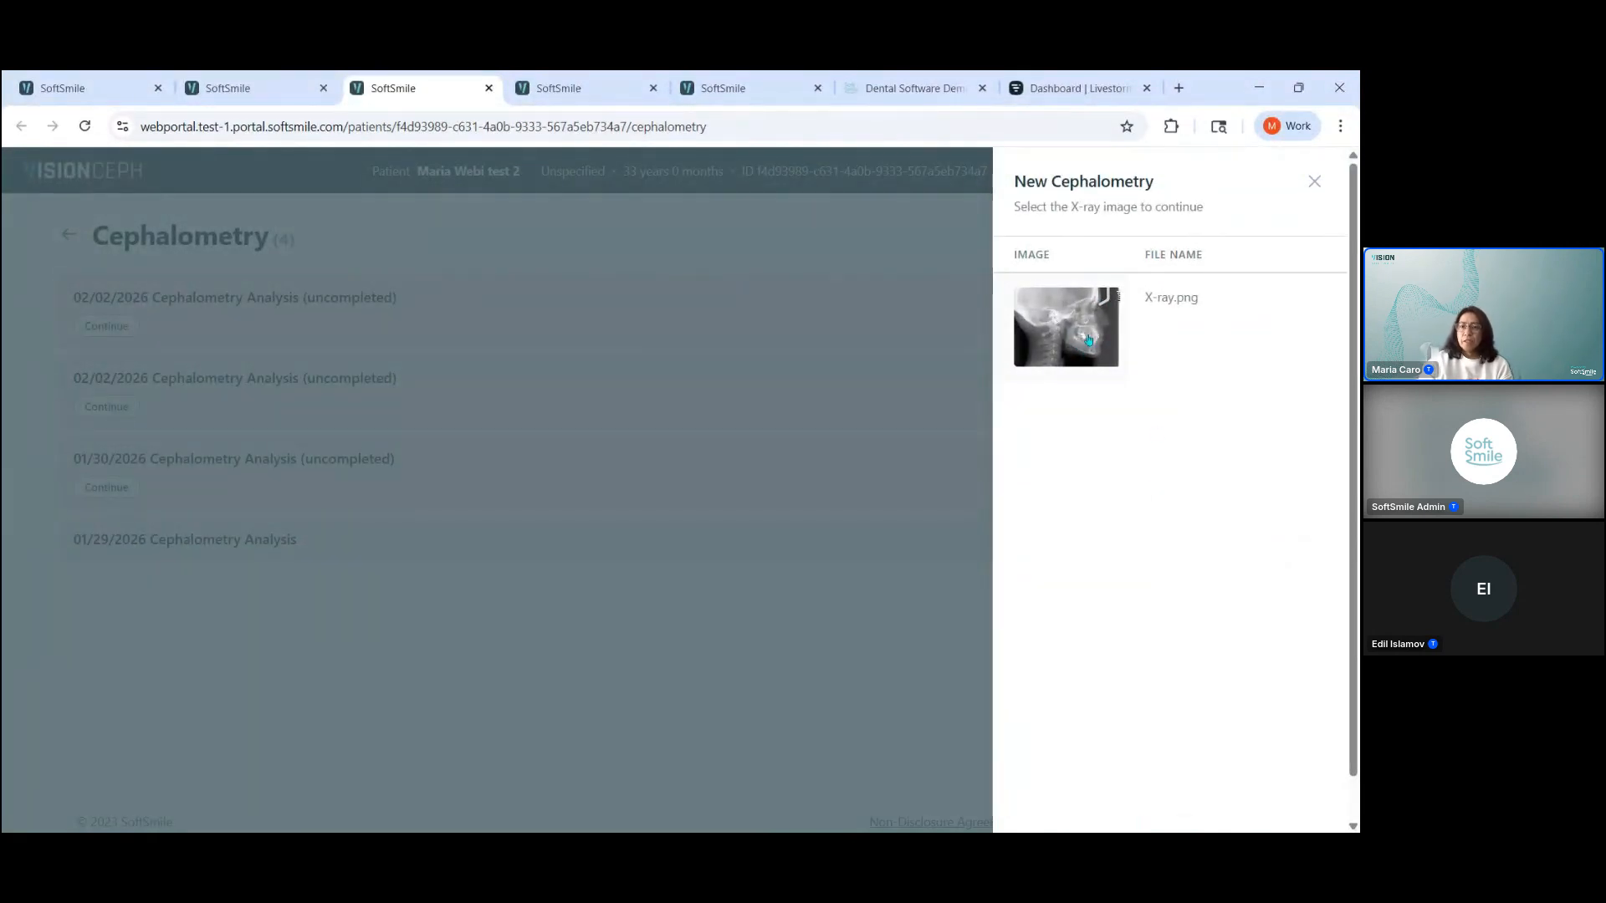
click(1084, 356)
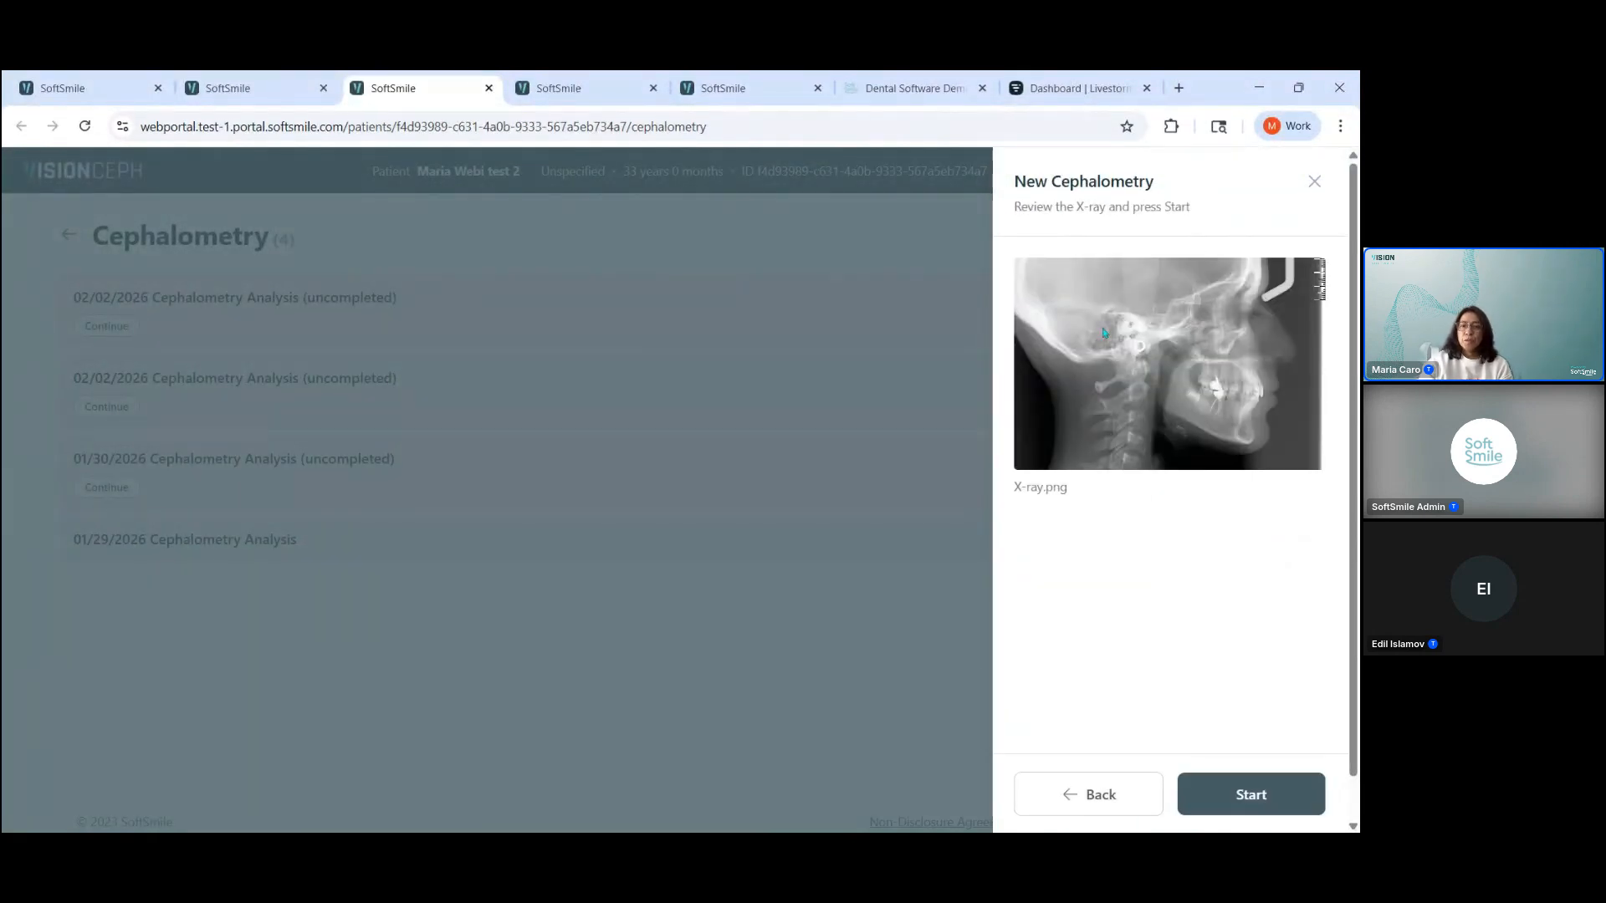
click(1248, 799)
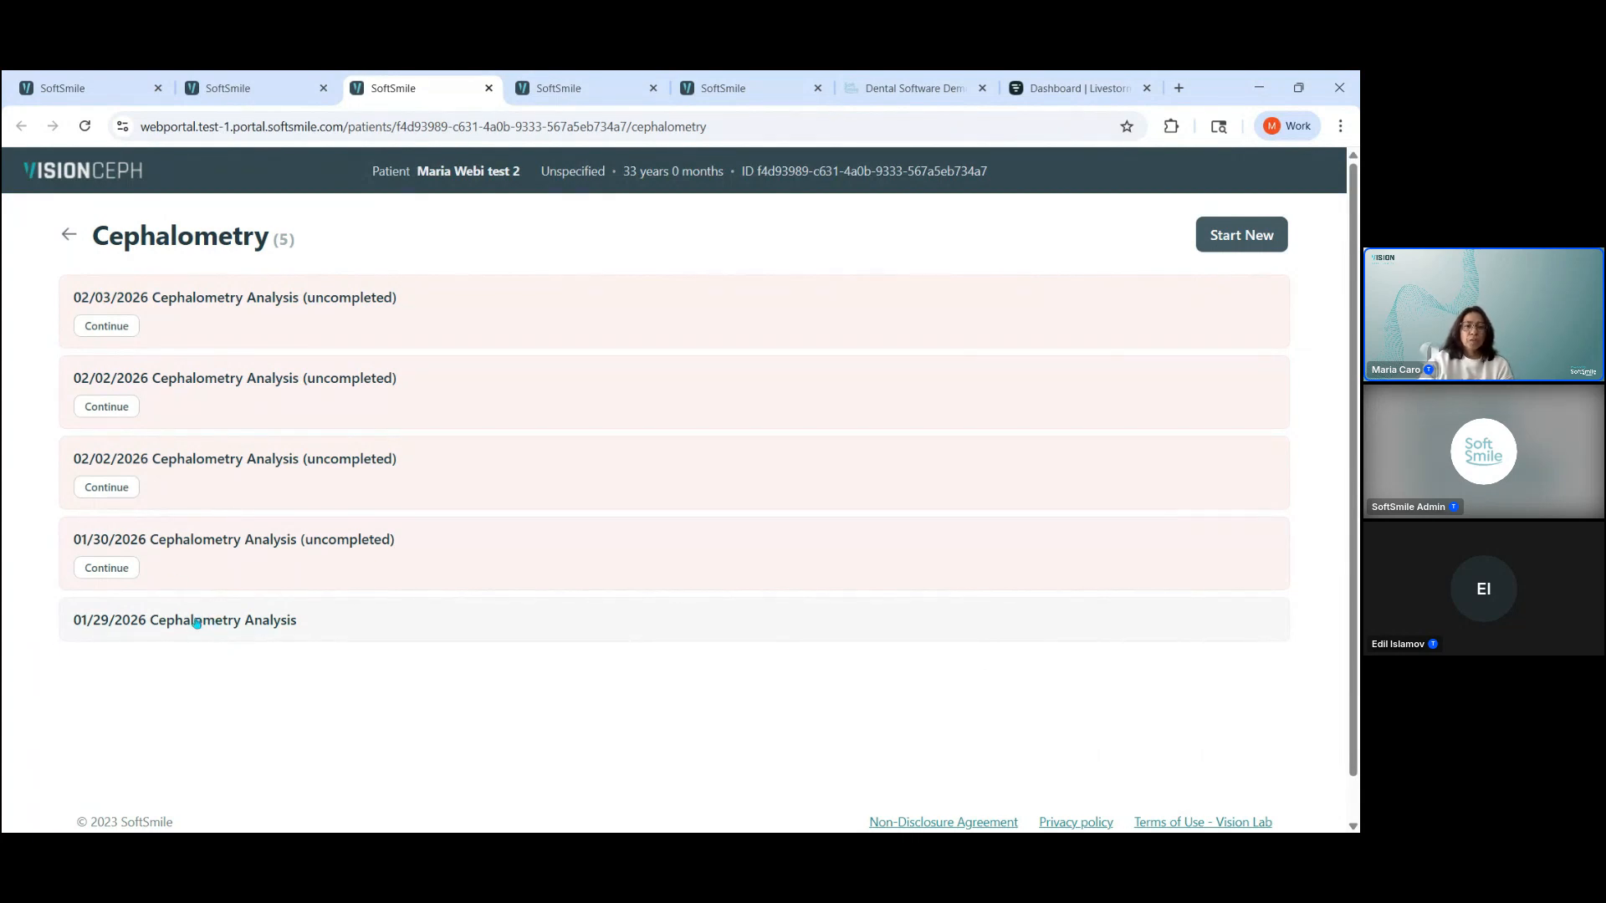
Step: Open the 01/29/2026 cephalometry analysis, view its measurements and cephalometric landmarks, and return to the list of analyses
click(197, 621)
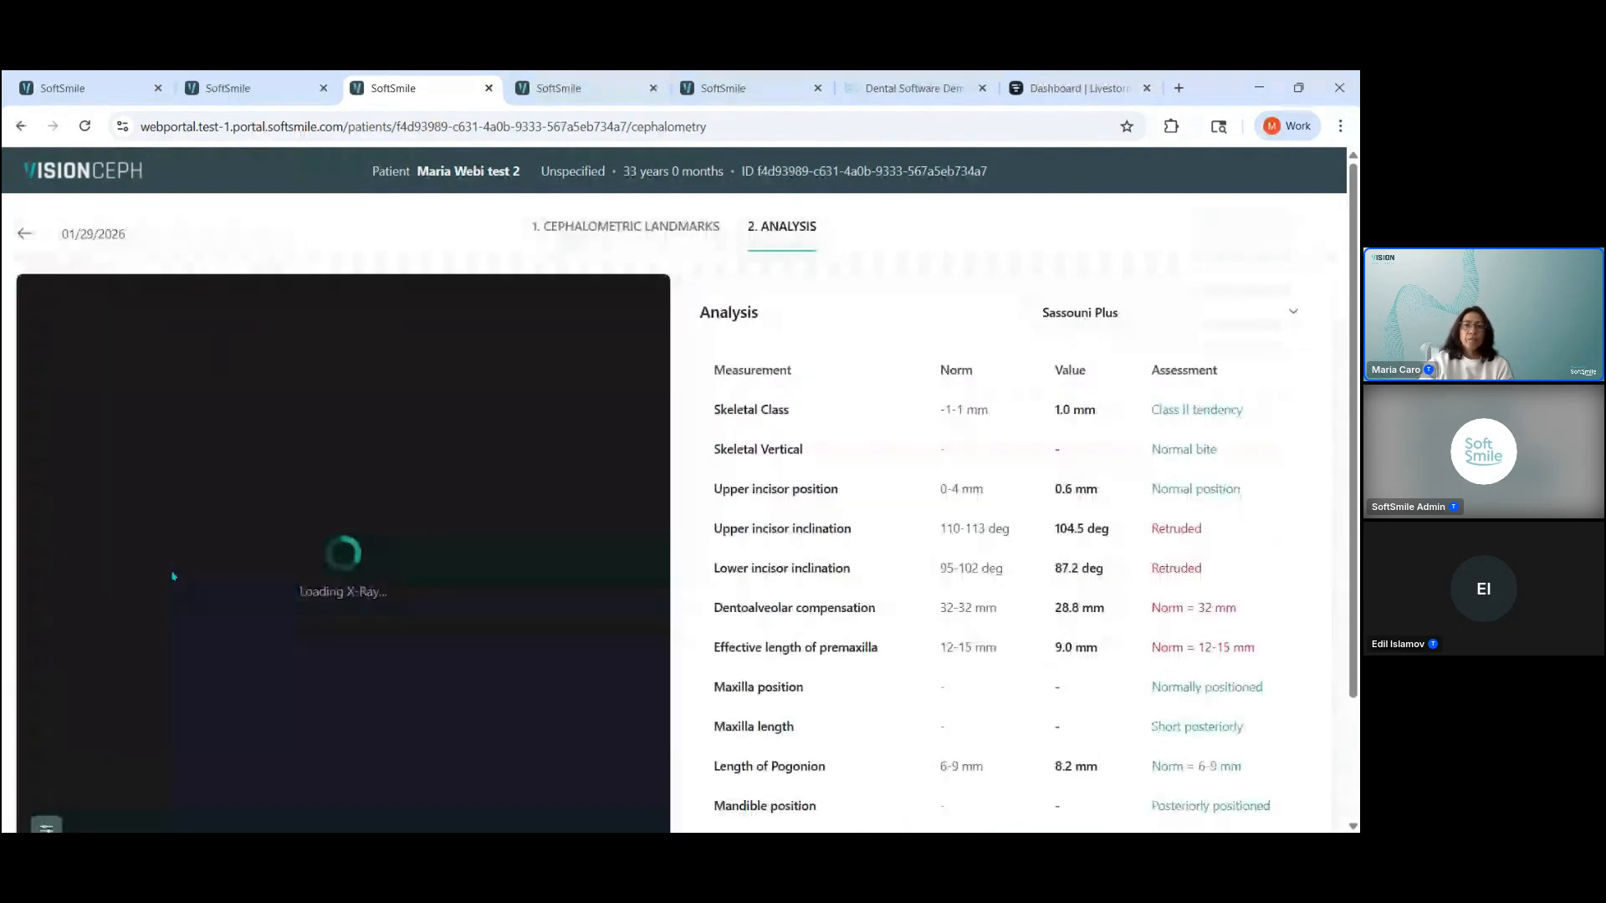
click(629, 227)
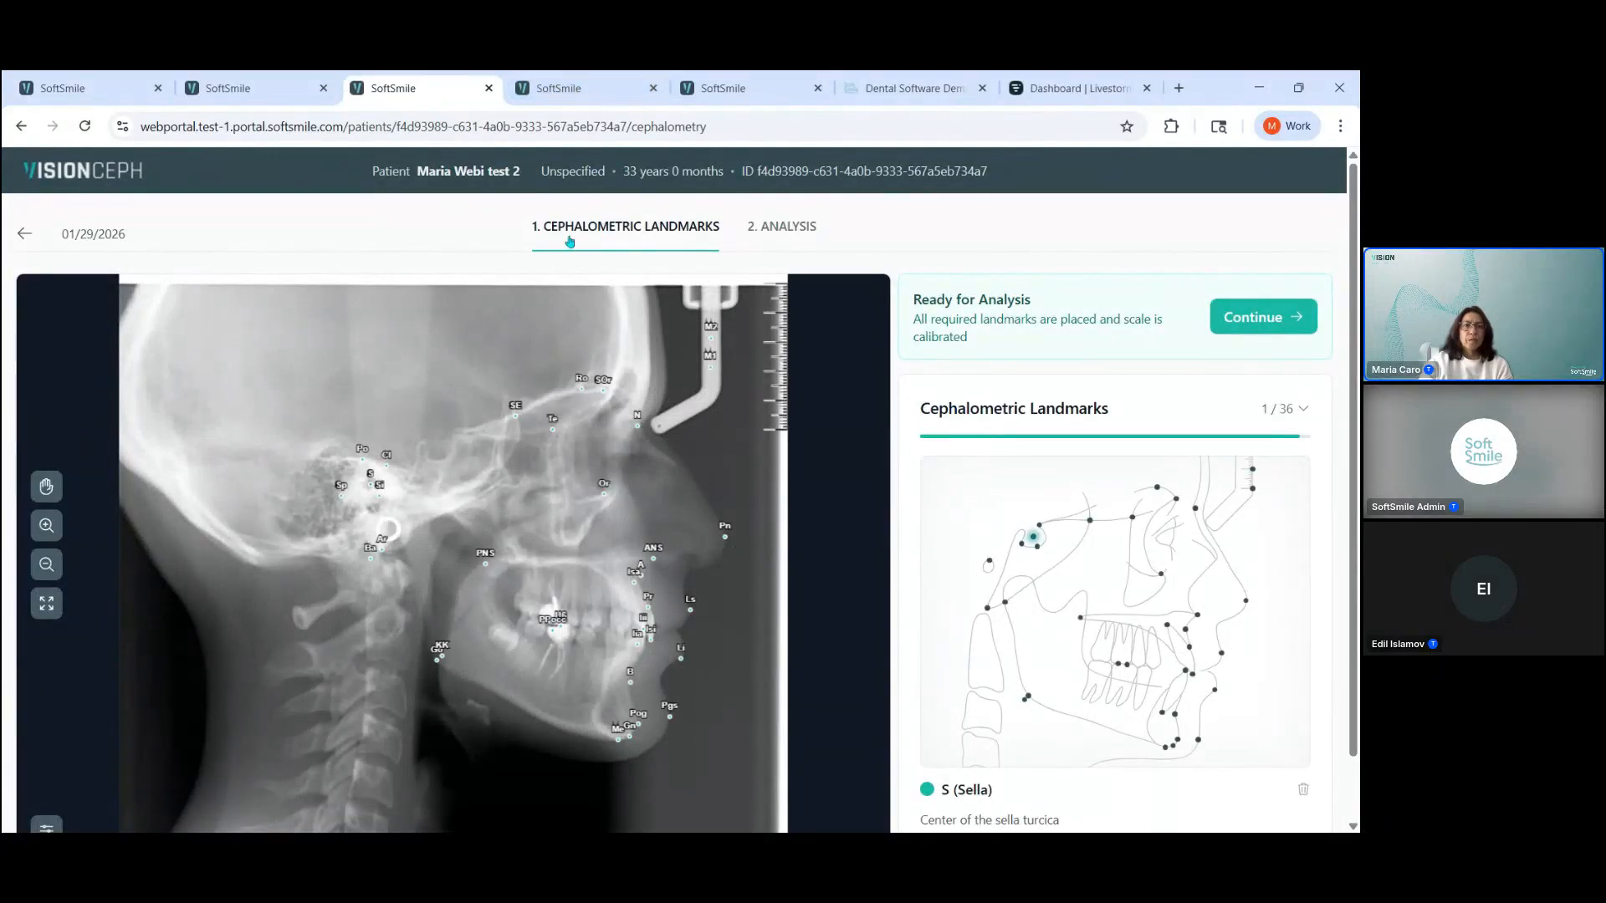
click(24, 235)
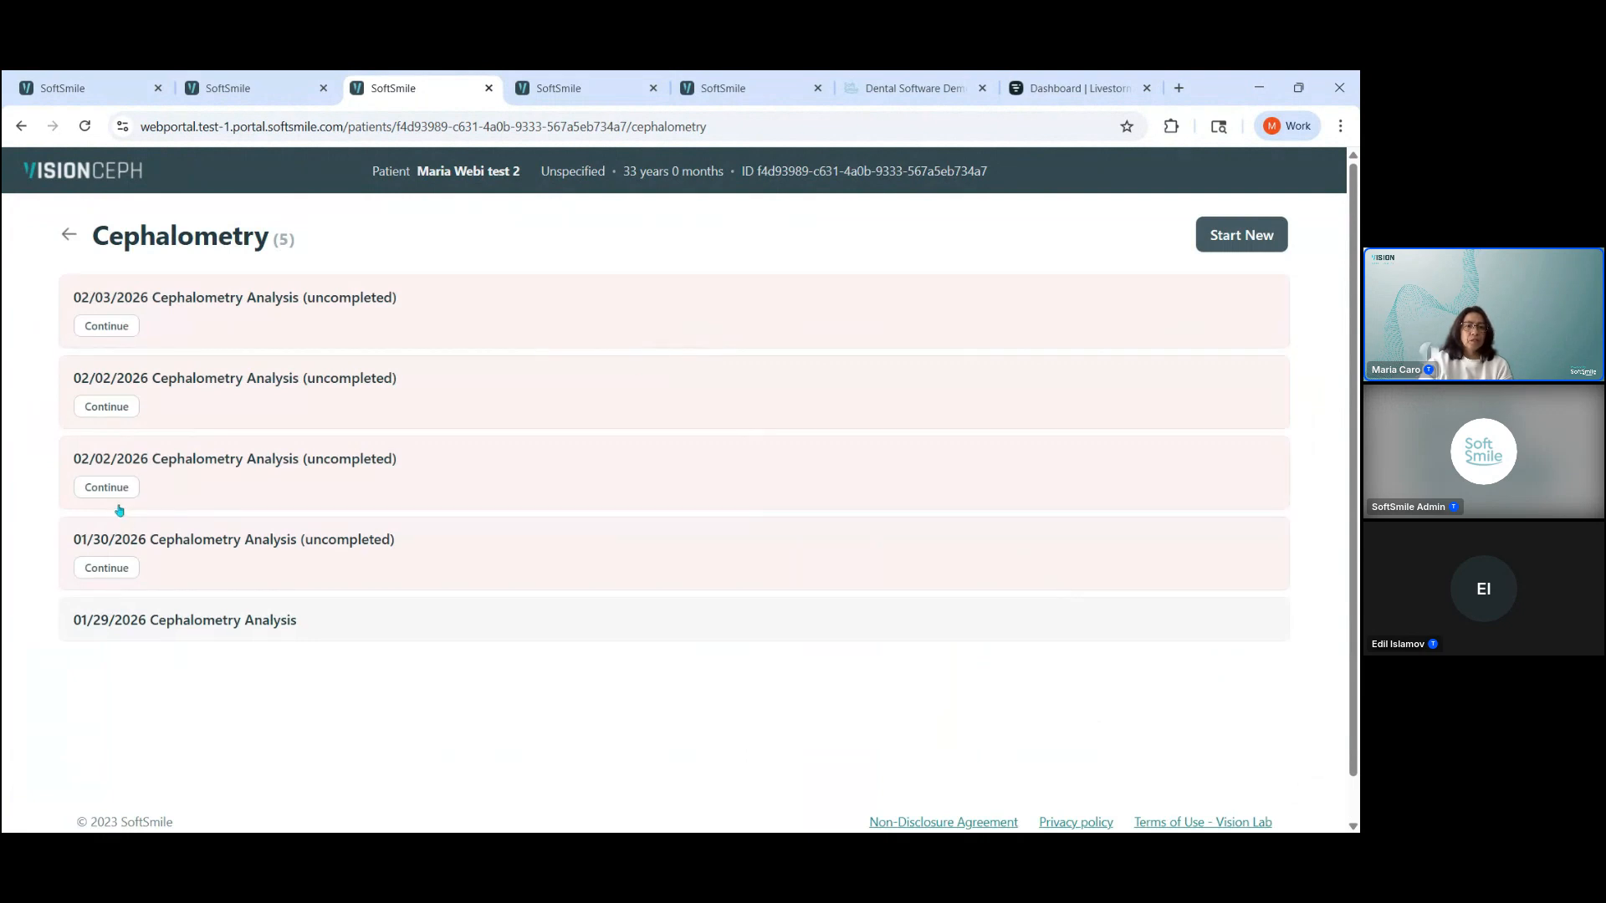
Step: Continue the uncompleted 02/03/2026 cephalometry analysis and pan its X-ray slightly to the right with the hand tool, switching the tool off after
click(126, 331)
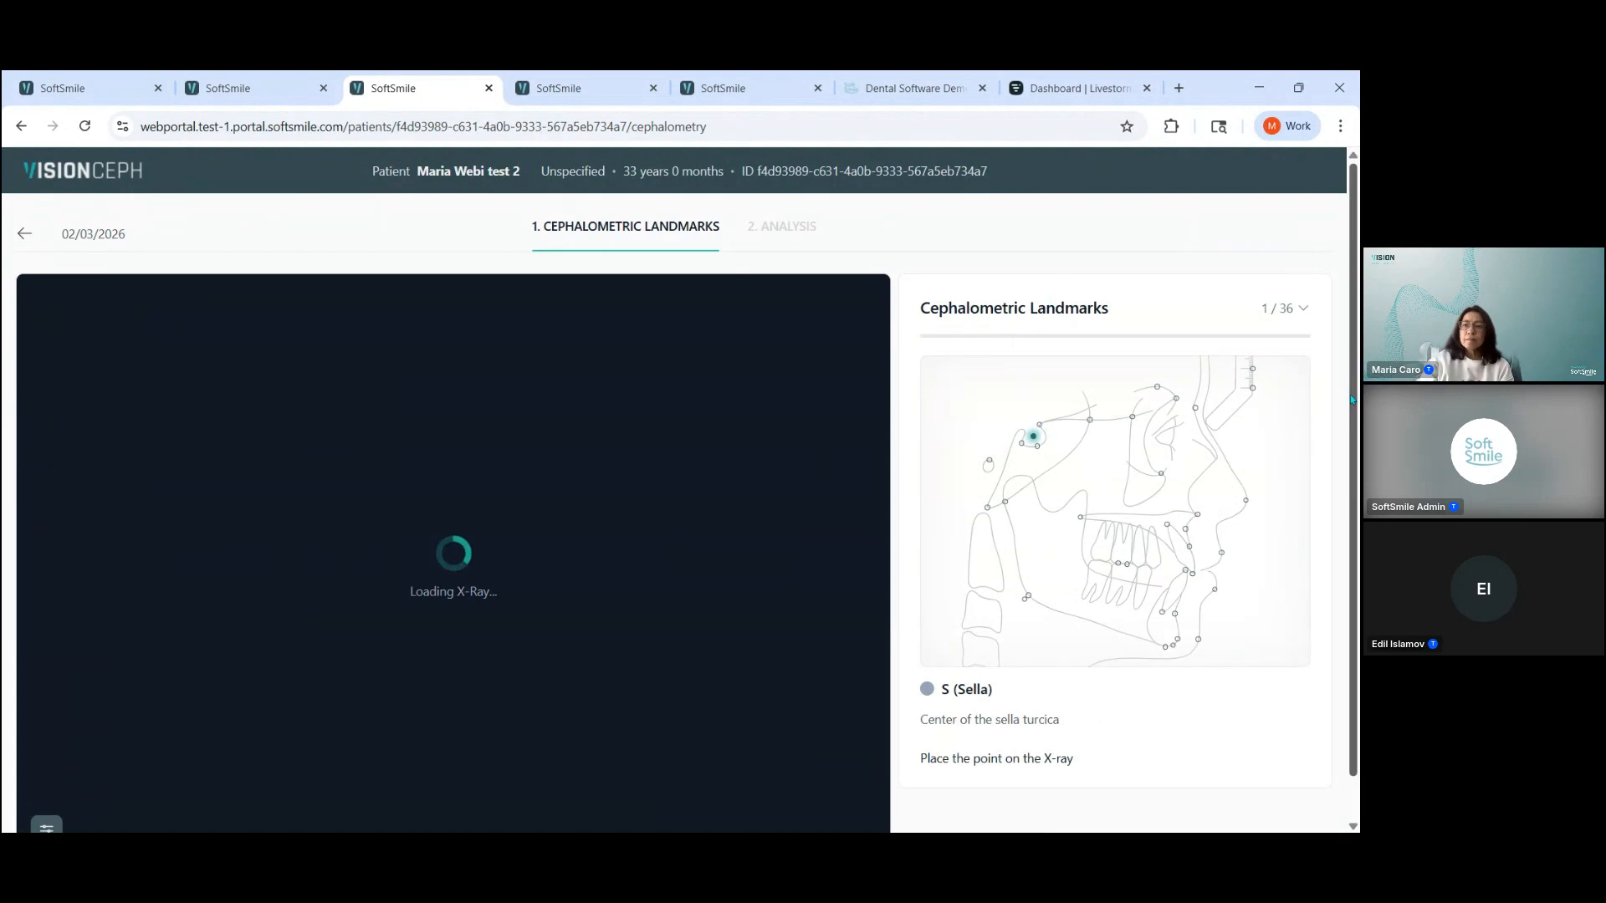
scroll(1155, 394, down, 1)
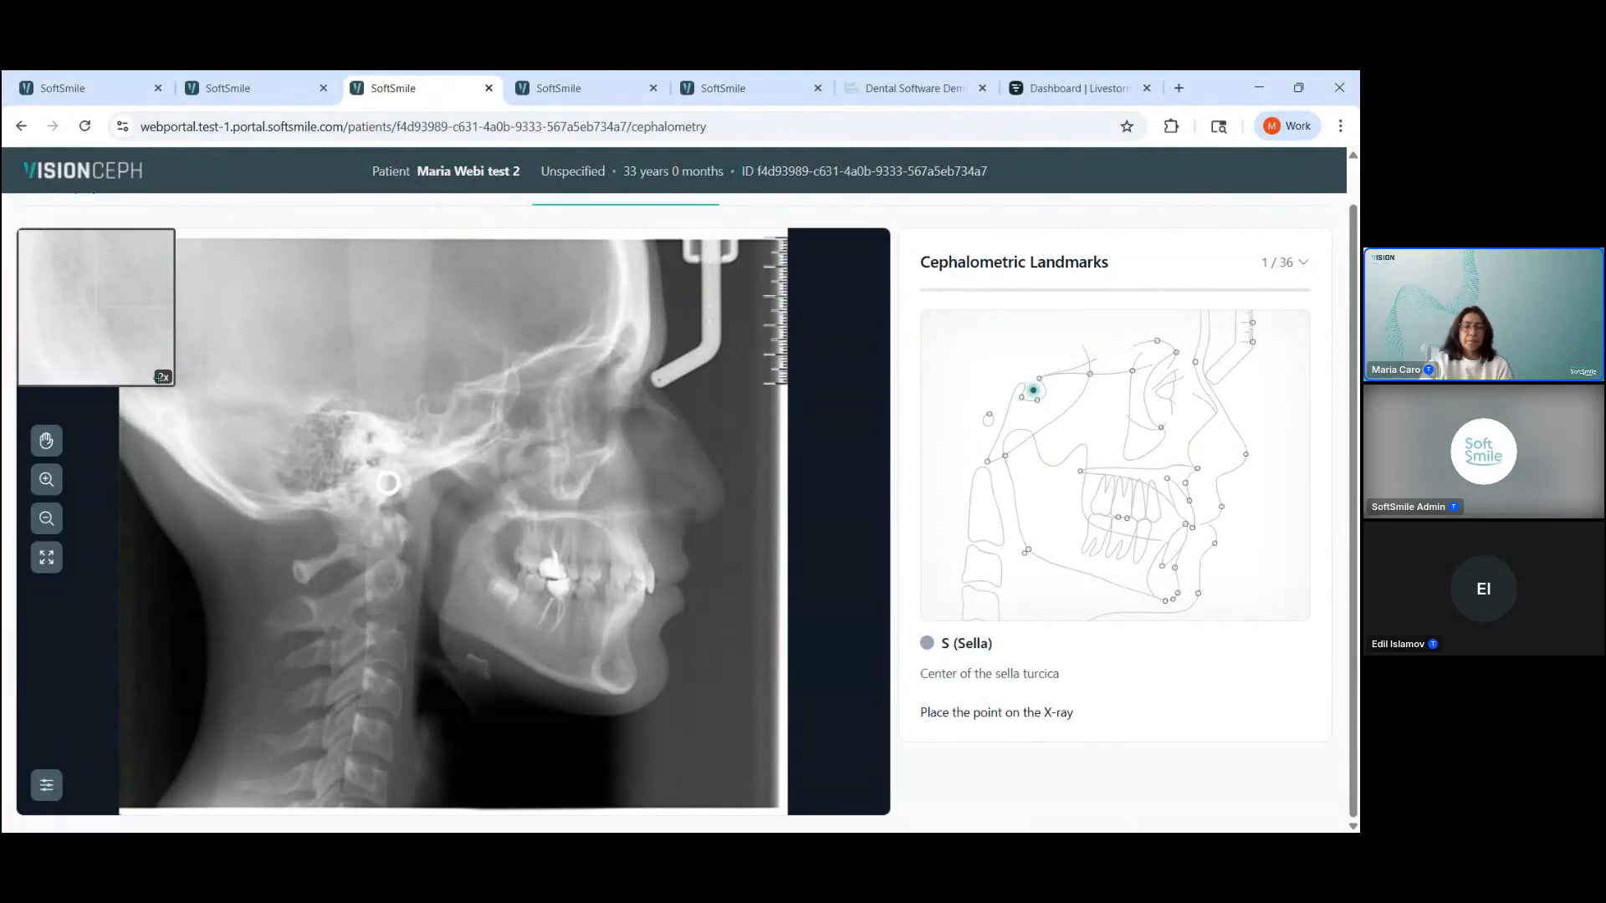
click(53, 451)
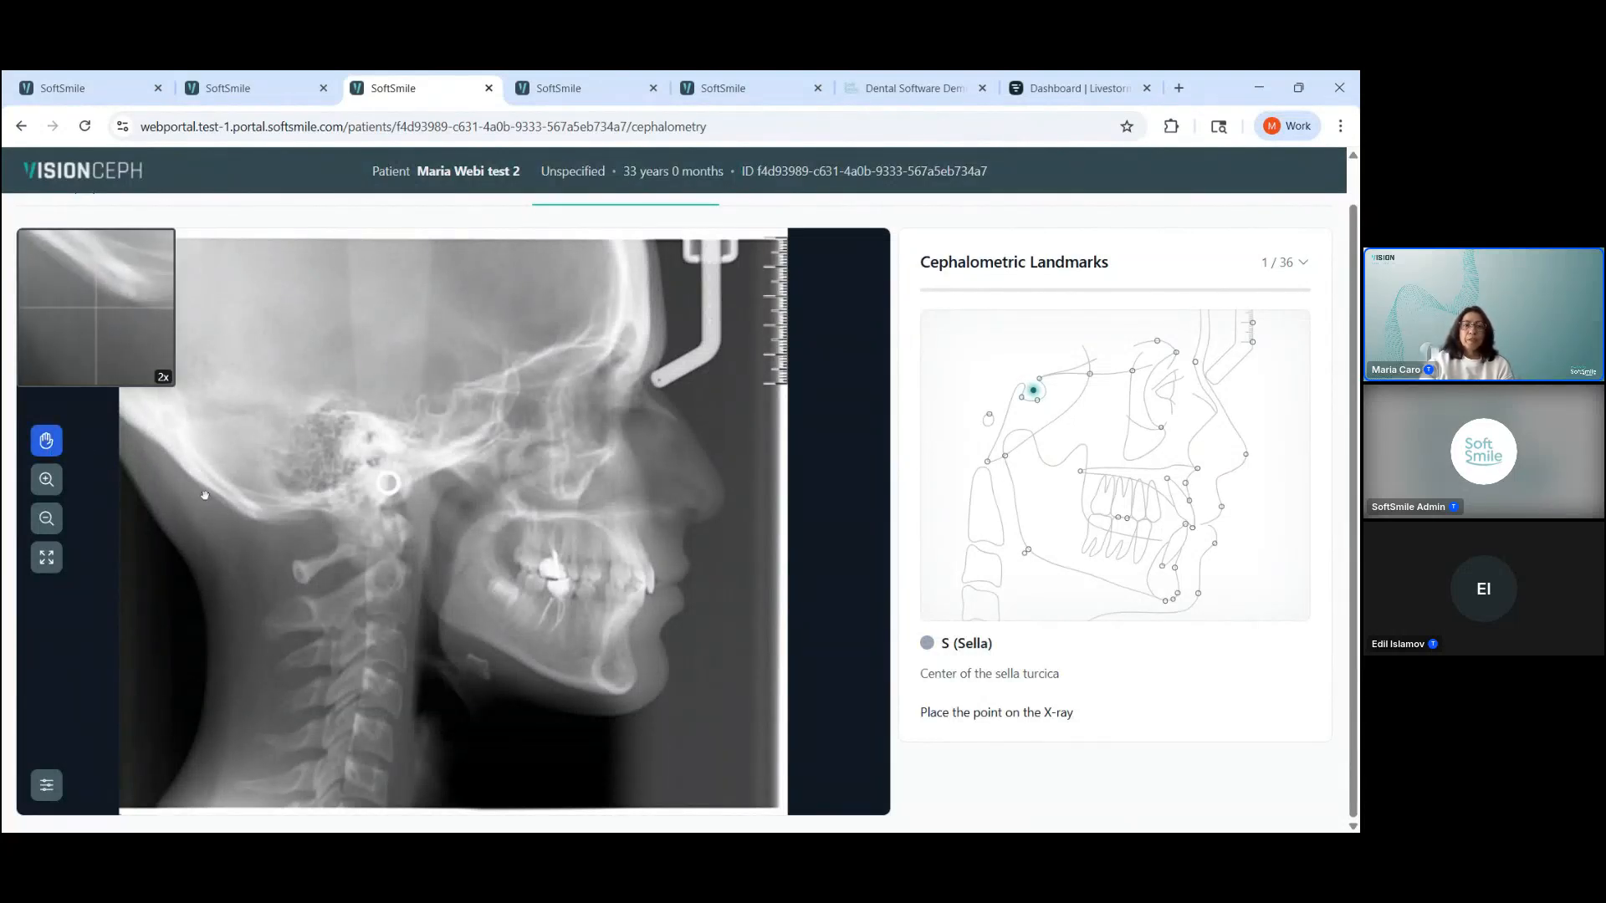
drag(329, 472, 380, 459)
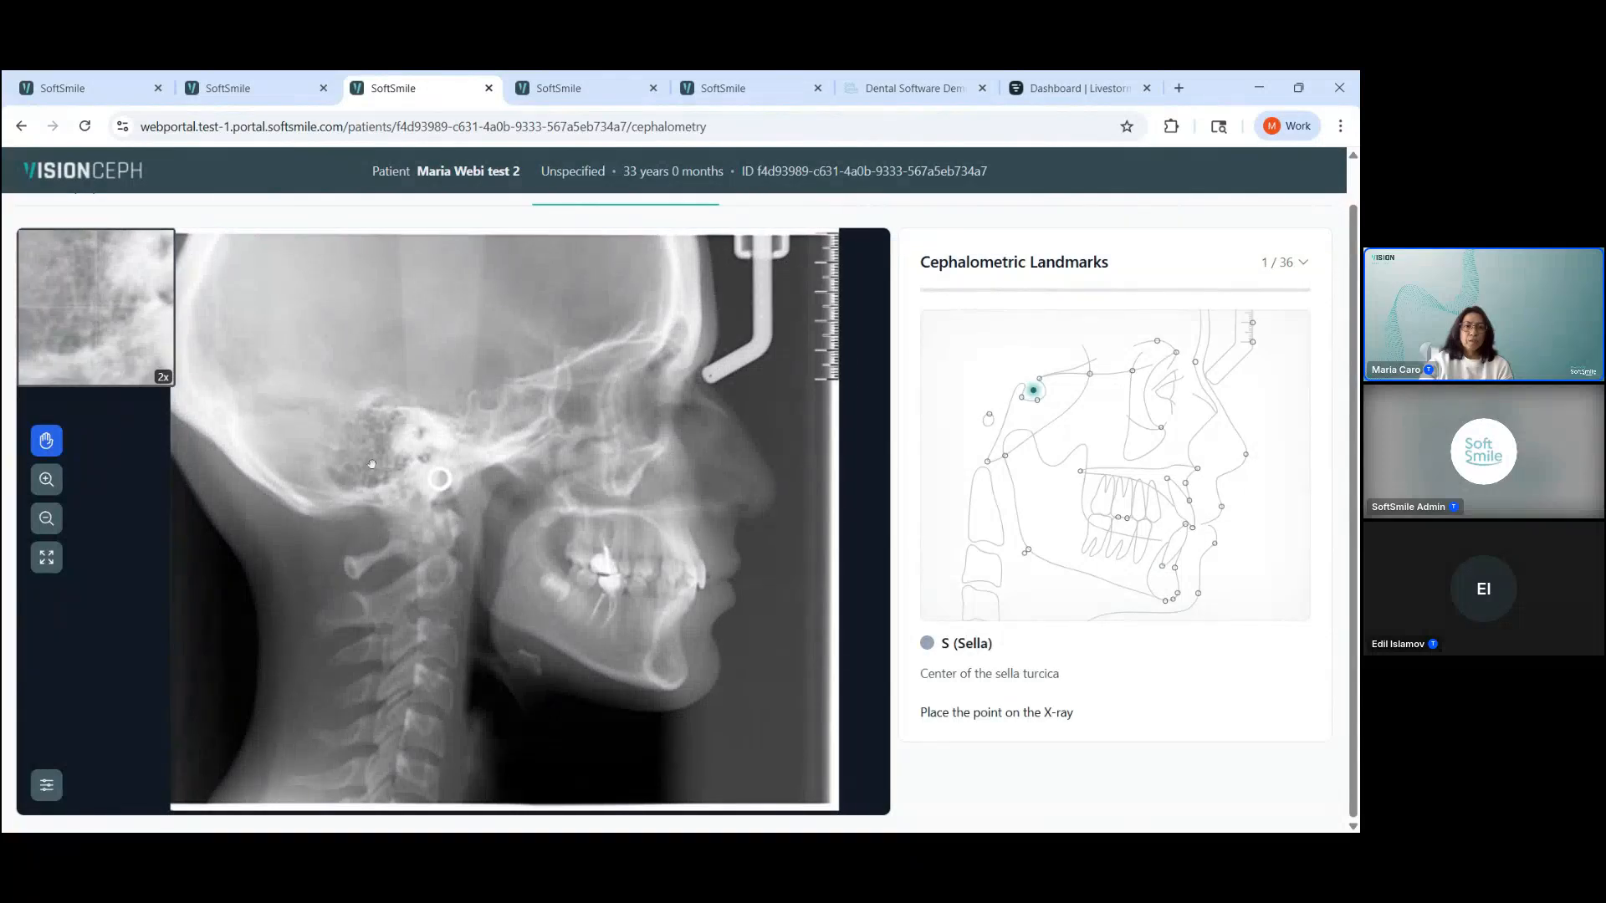
click(50, 449)
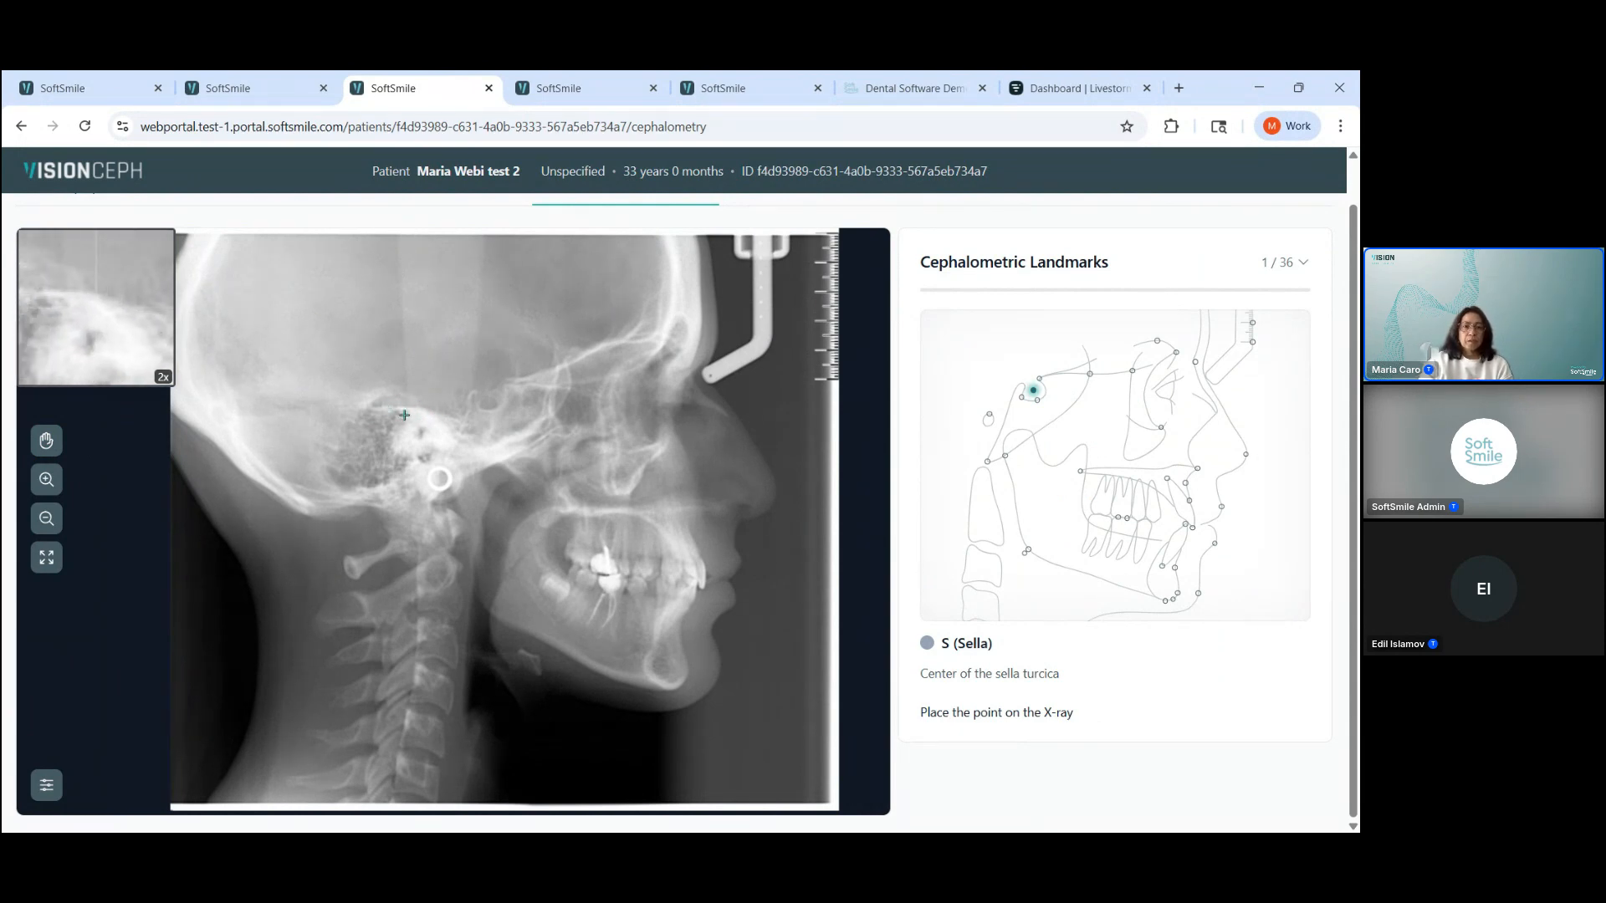
Step: Zoom the X-ray in and back out, and fit it to the viewer
click(47, 481)
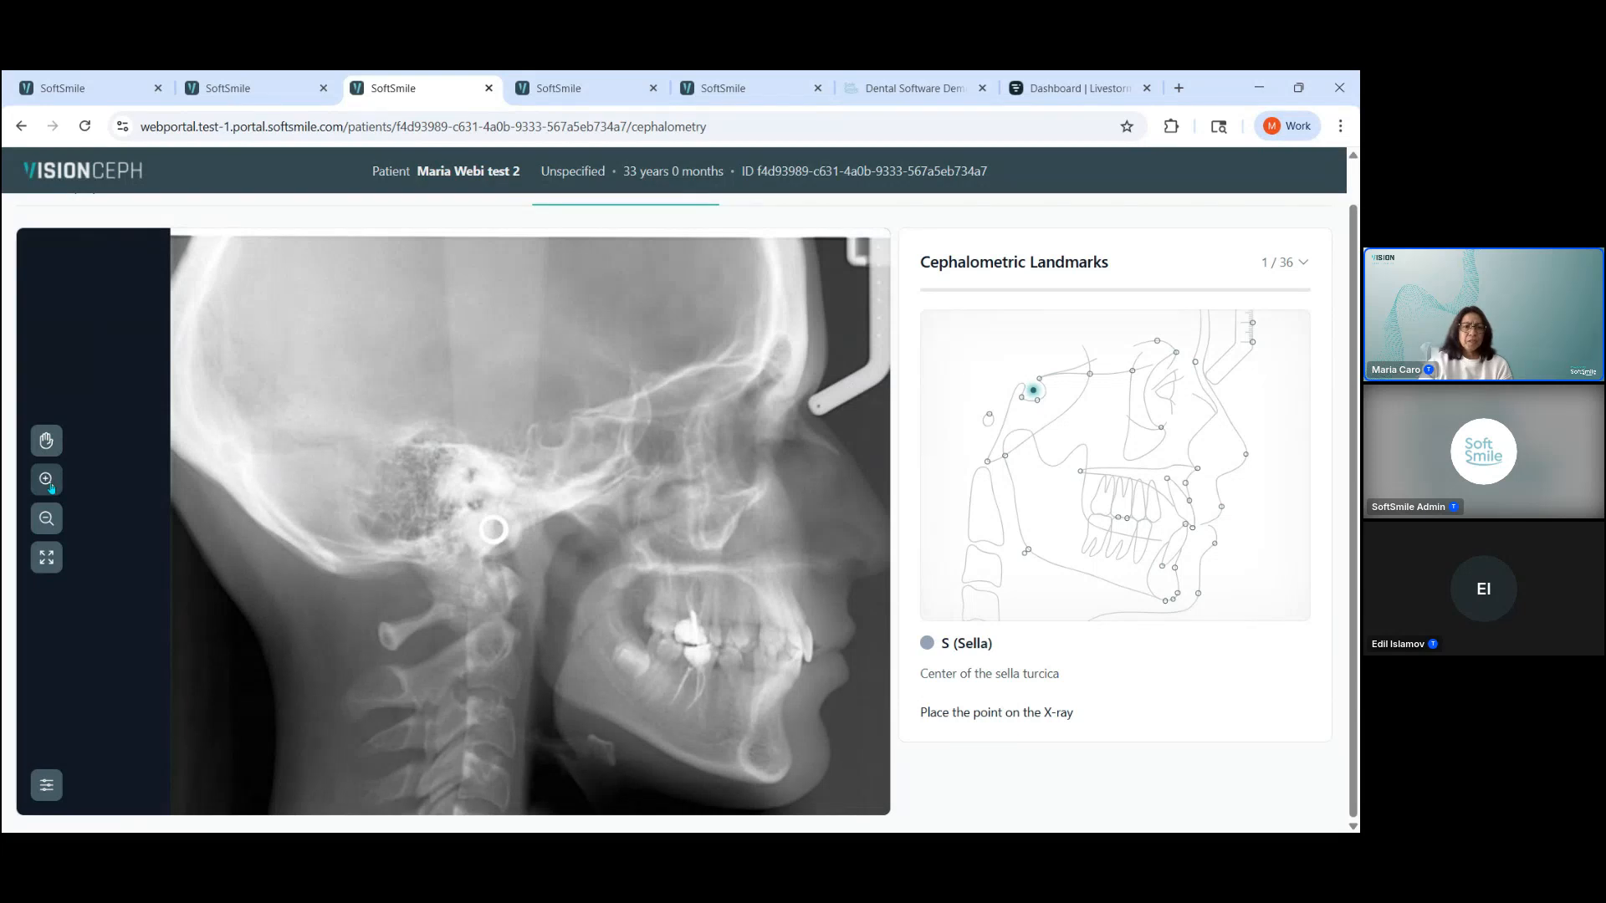
click(48, 518)
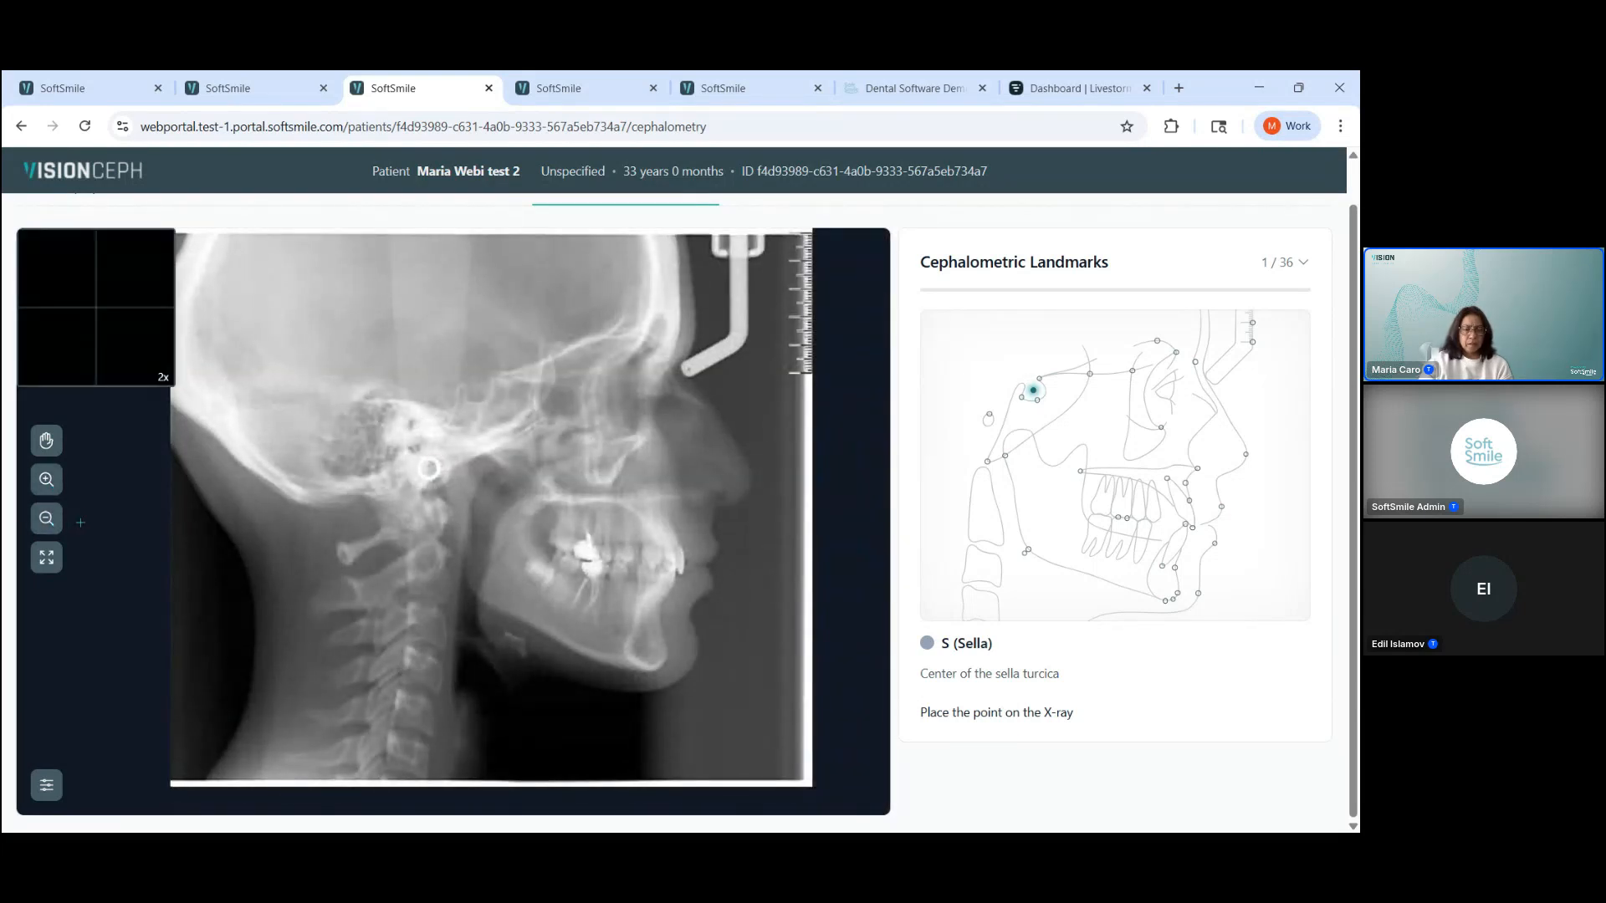
click(47, 558)
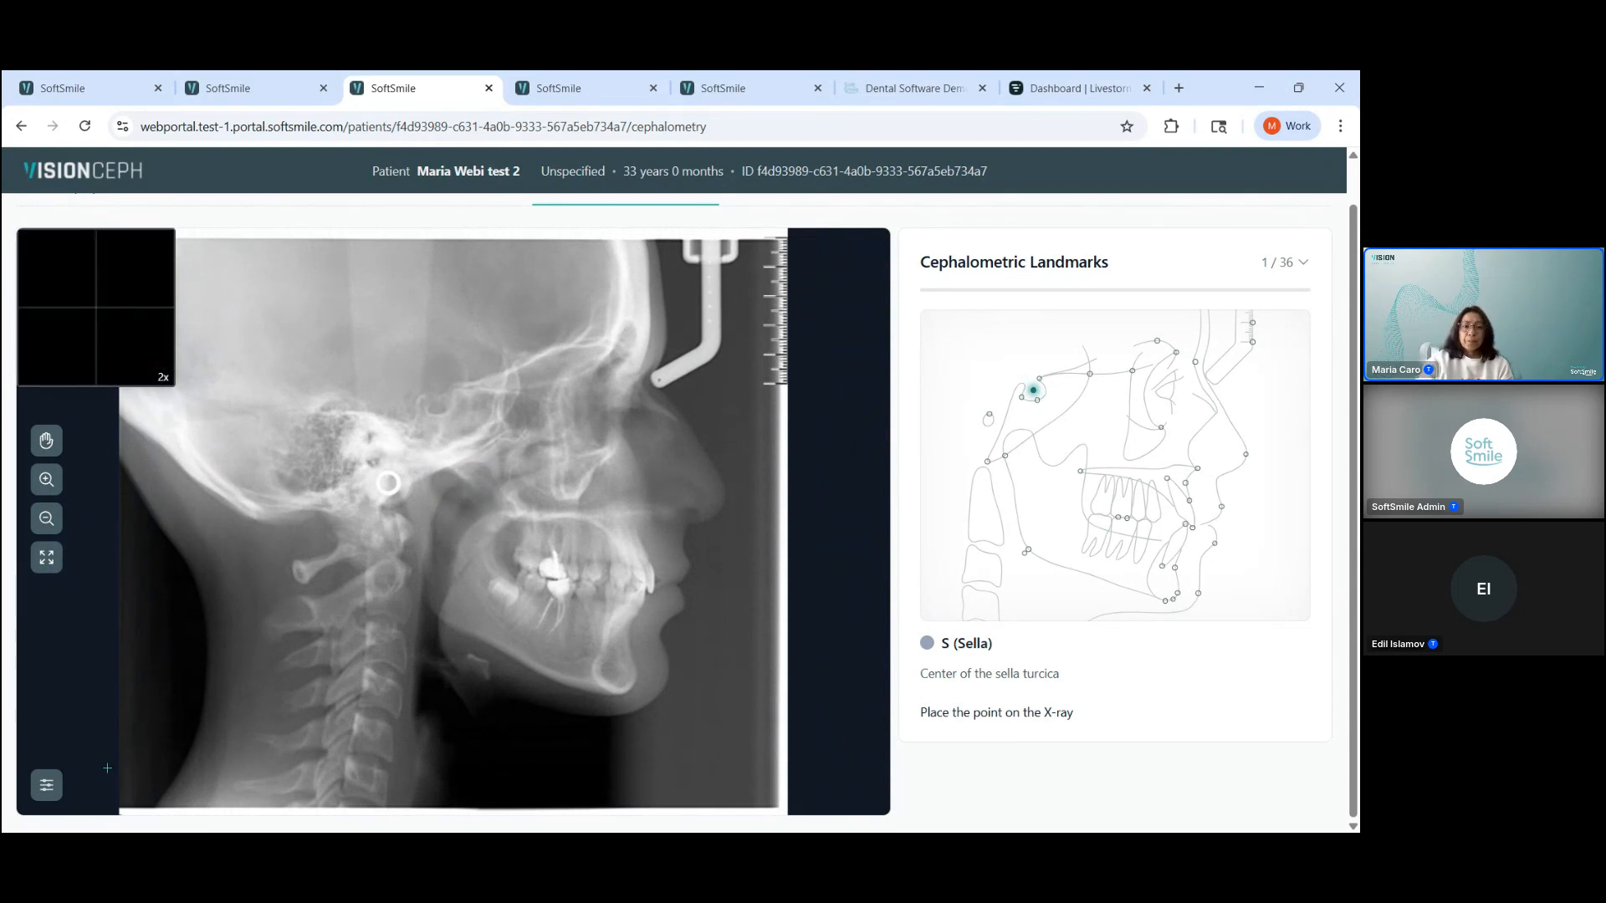
Step: Try brightness -1, contrast 31 and sharpness 2 on the X-ray, reset the image adjustments and close them
click(47, 786)
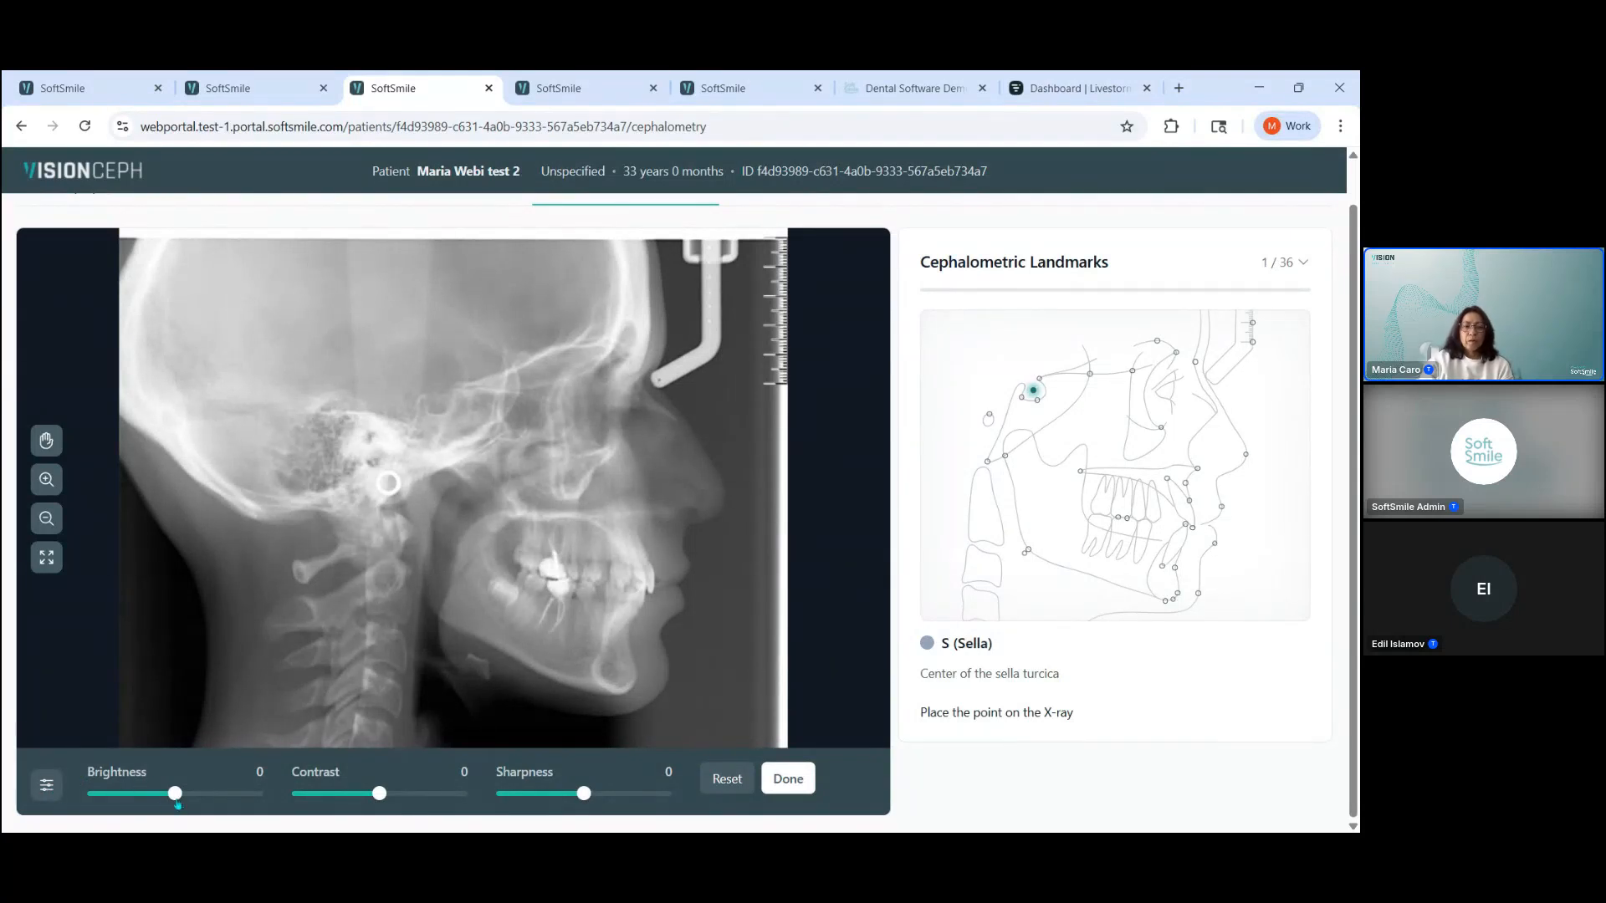
mouse_move(174, 799)
mouse_down()
mouse_move(148, 799)
mouse_move(174, 799)
mouse_up()
mouse_move(380, 795)
mouse_down()
mouse_move(419, 795)
mouse_move(405, 799)
mouse_up()
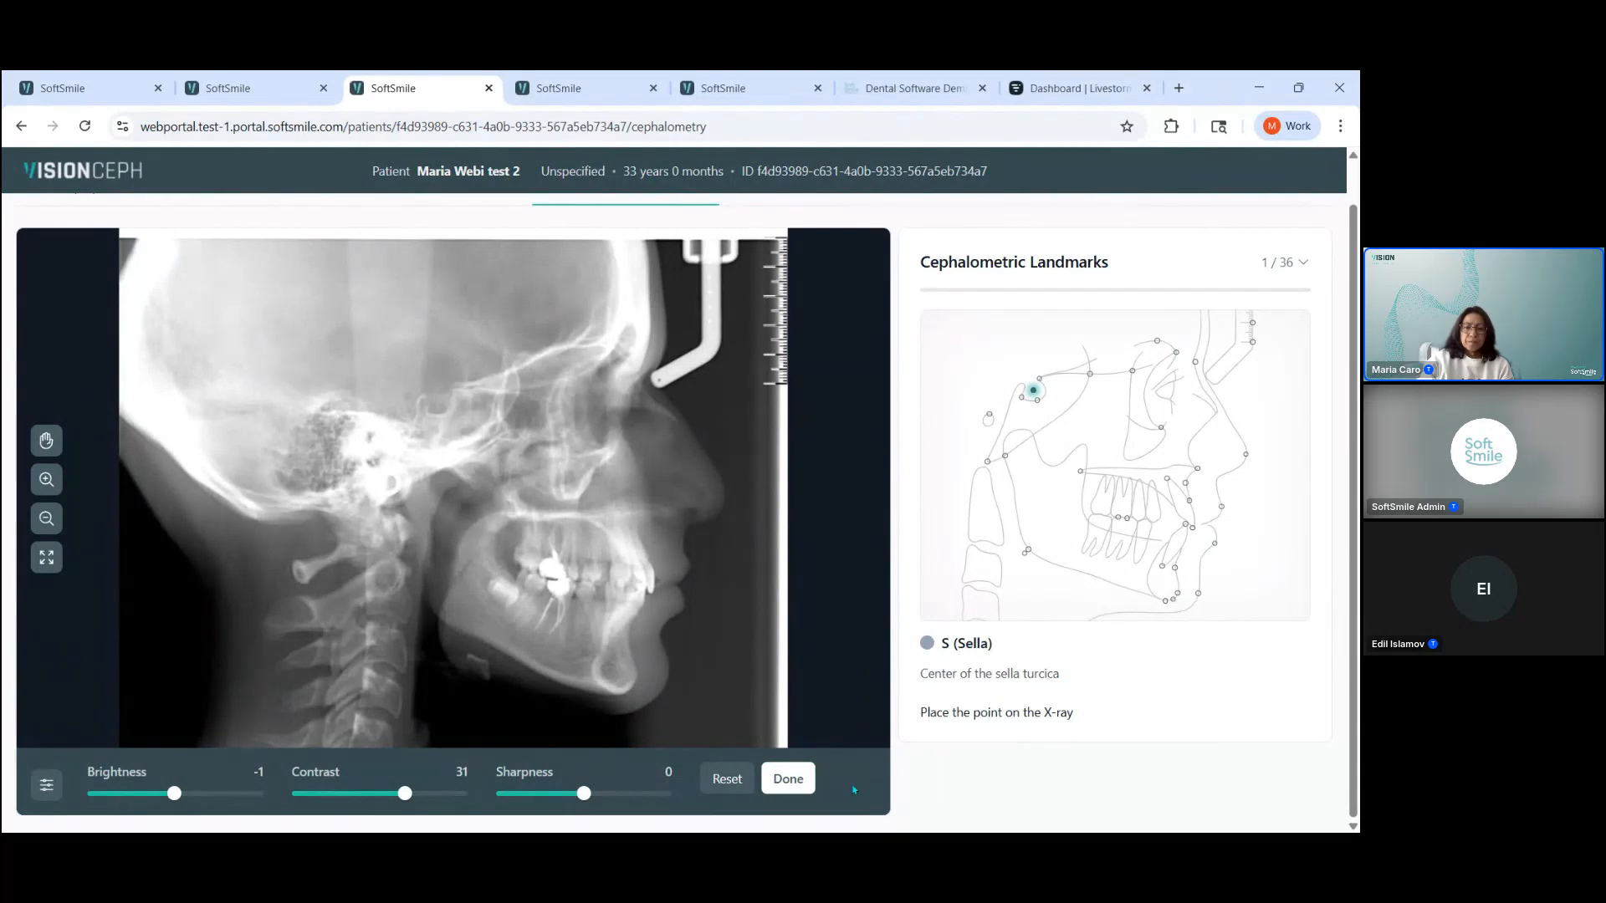
mouse_move(584, 794)
mouse_down()
mouse_move(628, 794)
mouse_move(586, 803)
mouse_up()
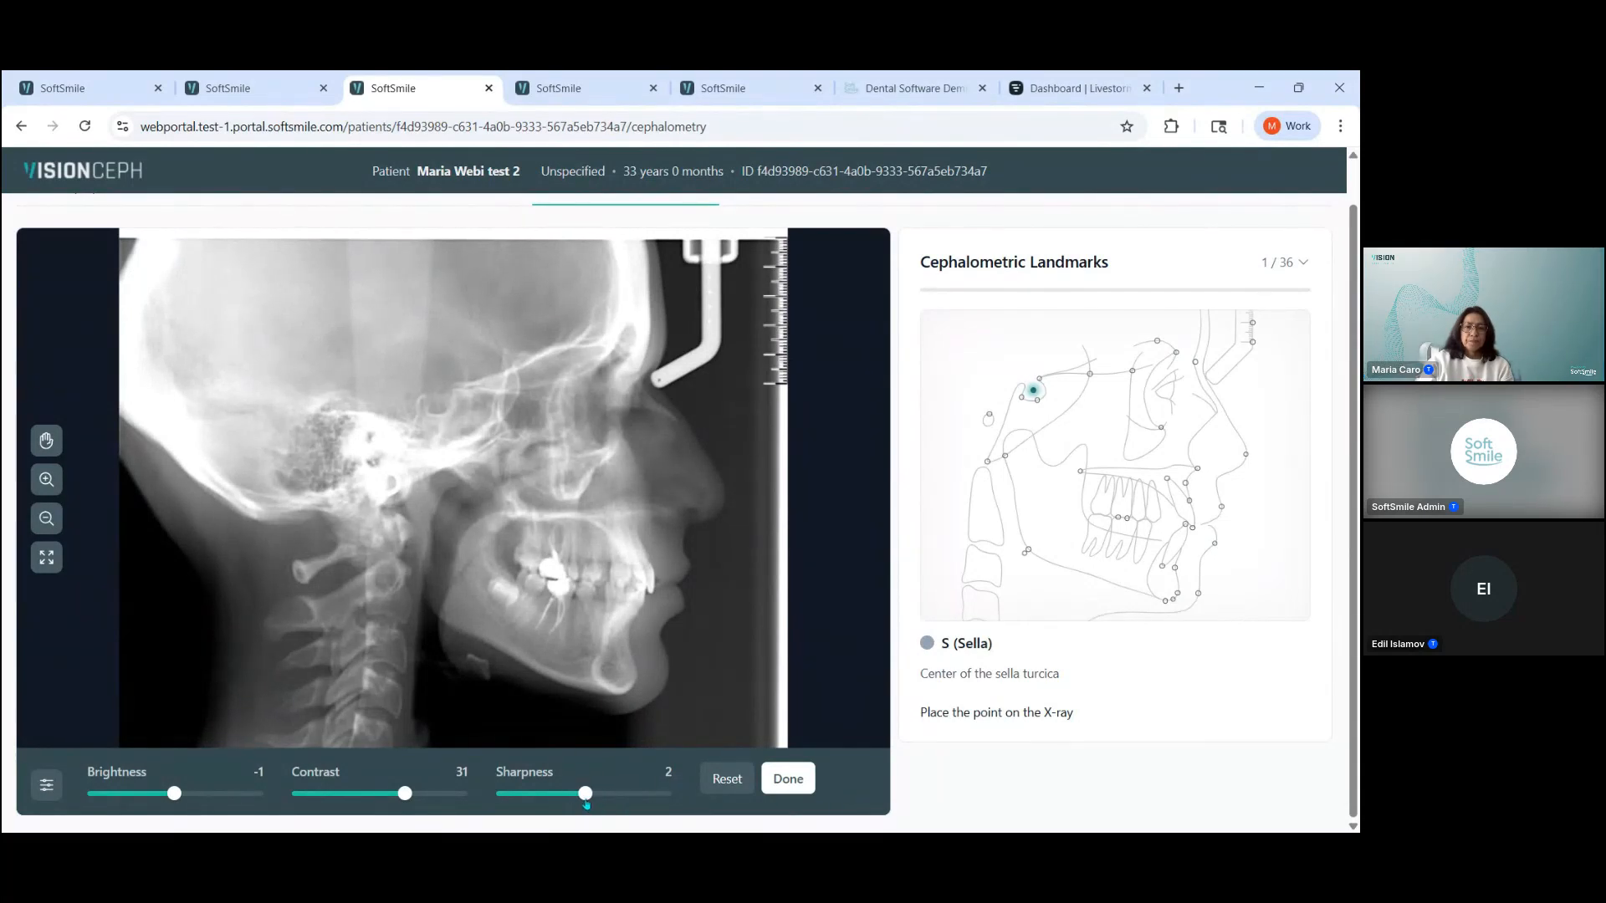
click(727, 779)
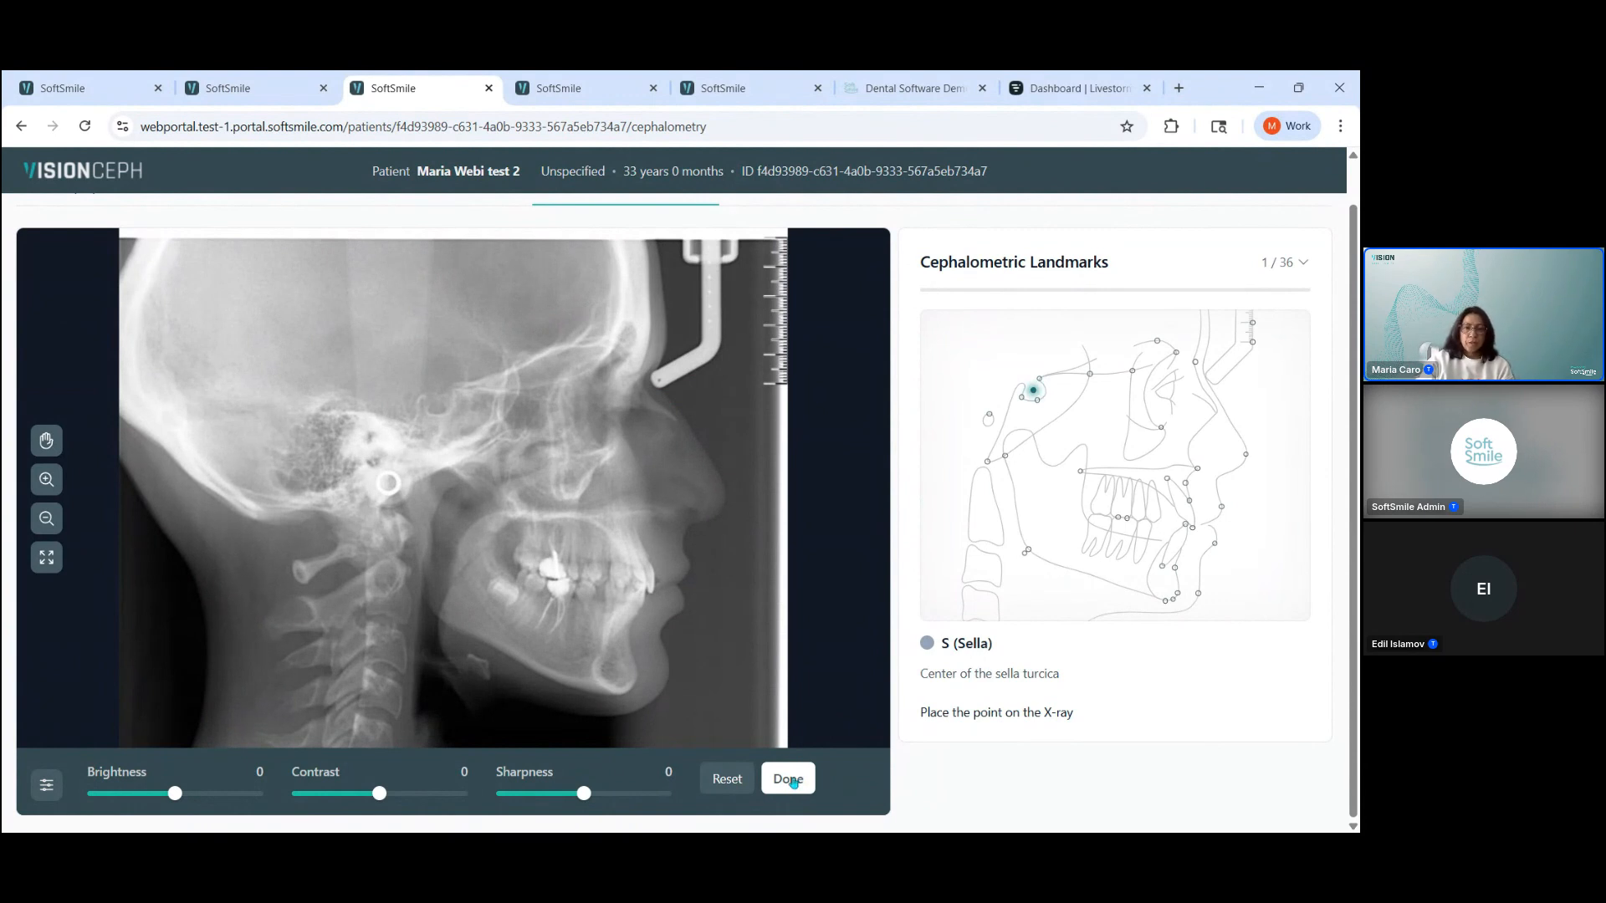
click(789, 780)
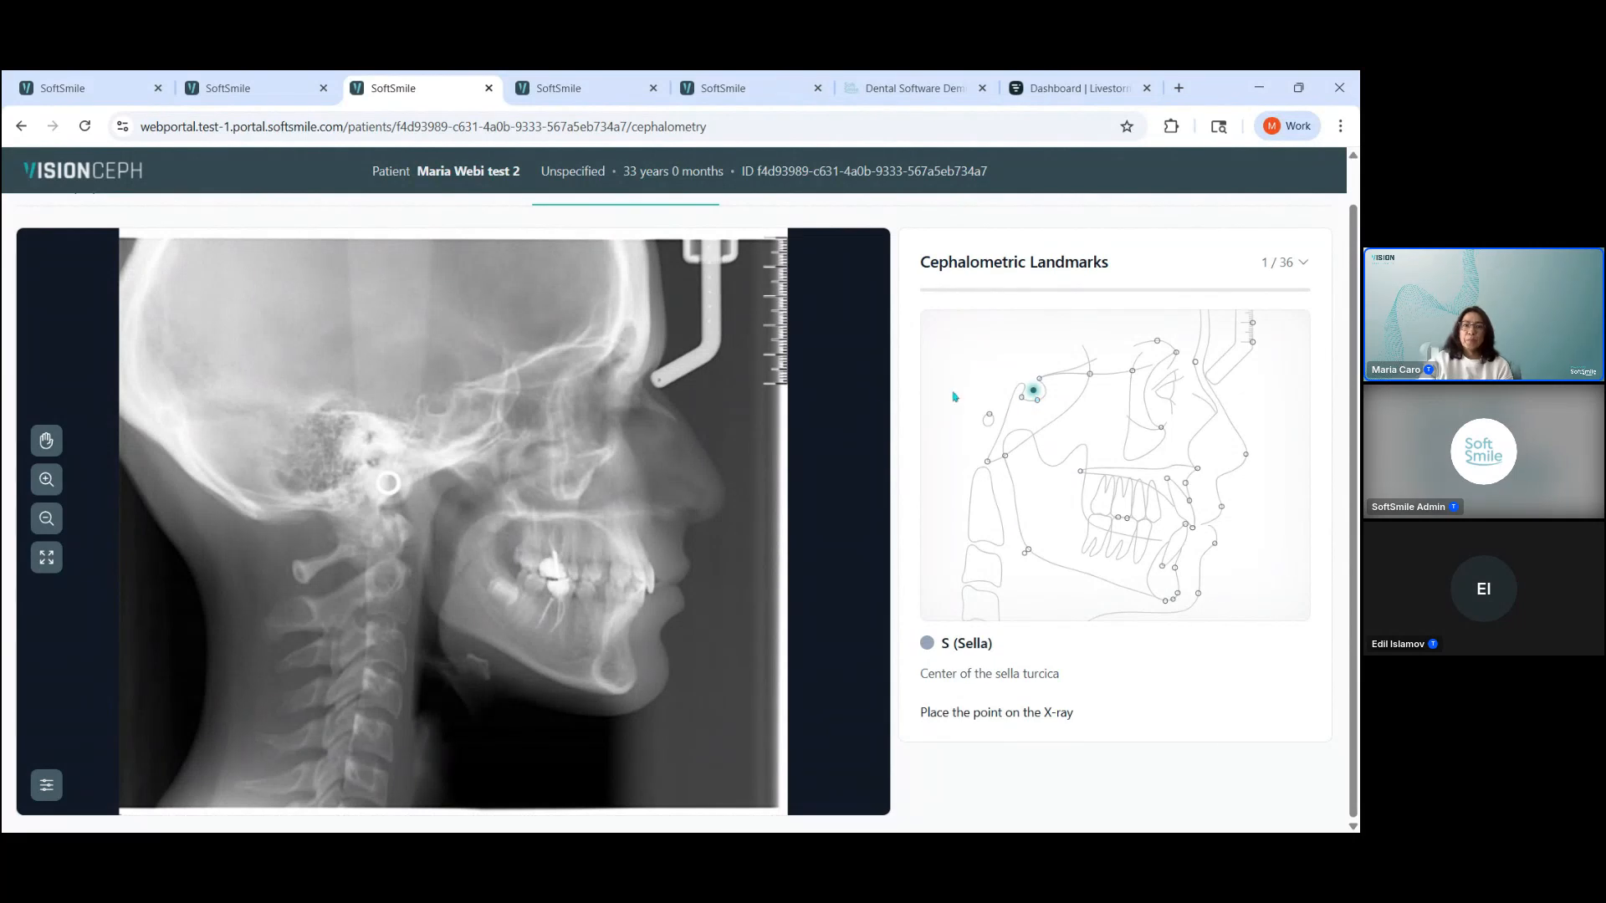
Step: Place the S (Sella) point just above the white ring on the X-ray and the N (Nasion) point inside the upper skull
click(48, 479)
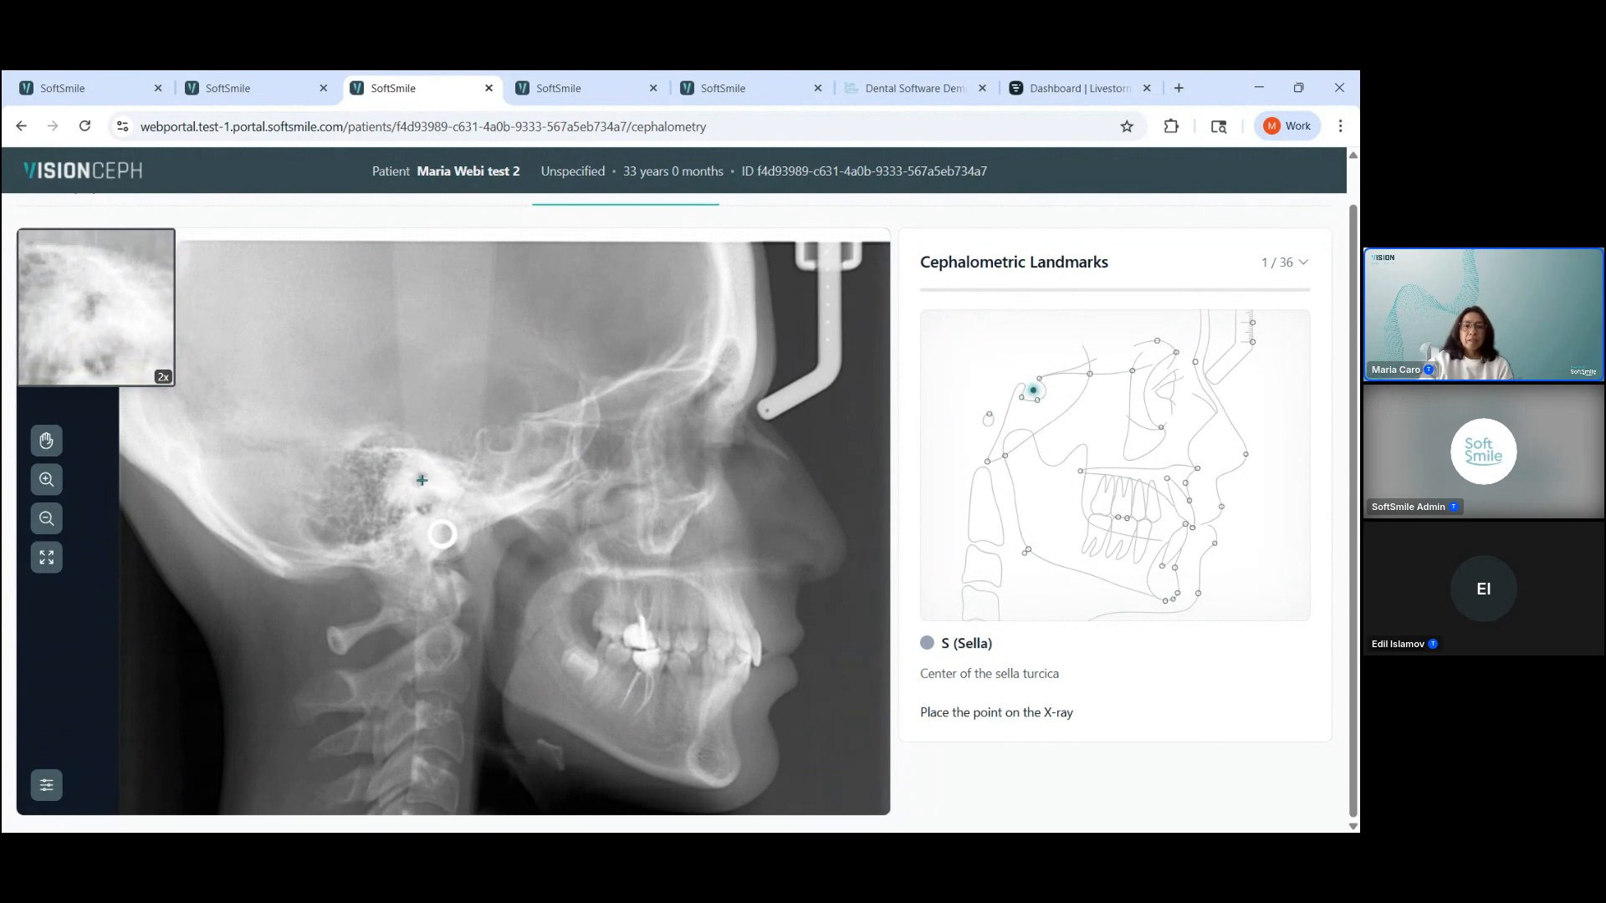
click(419, 476)
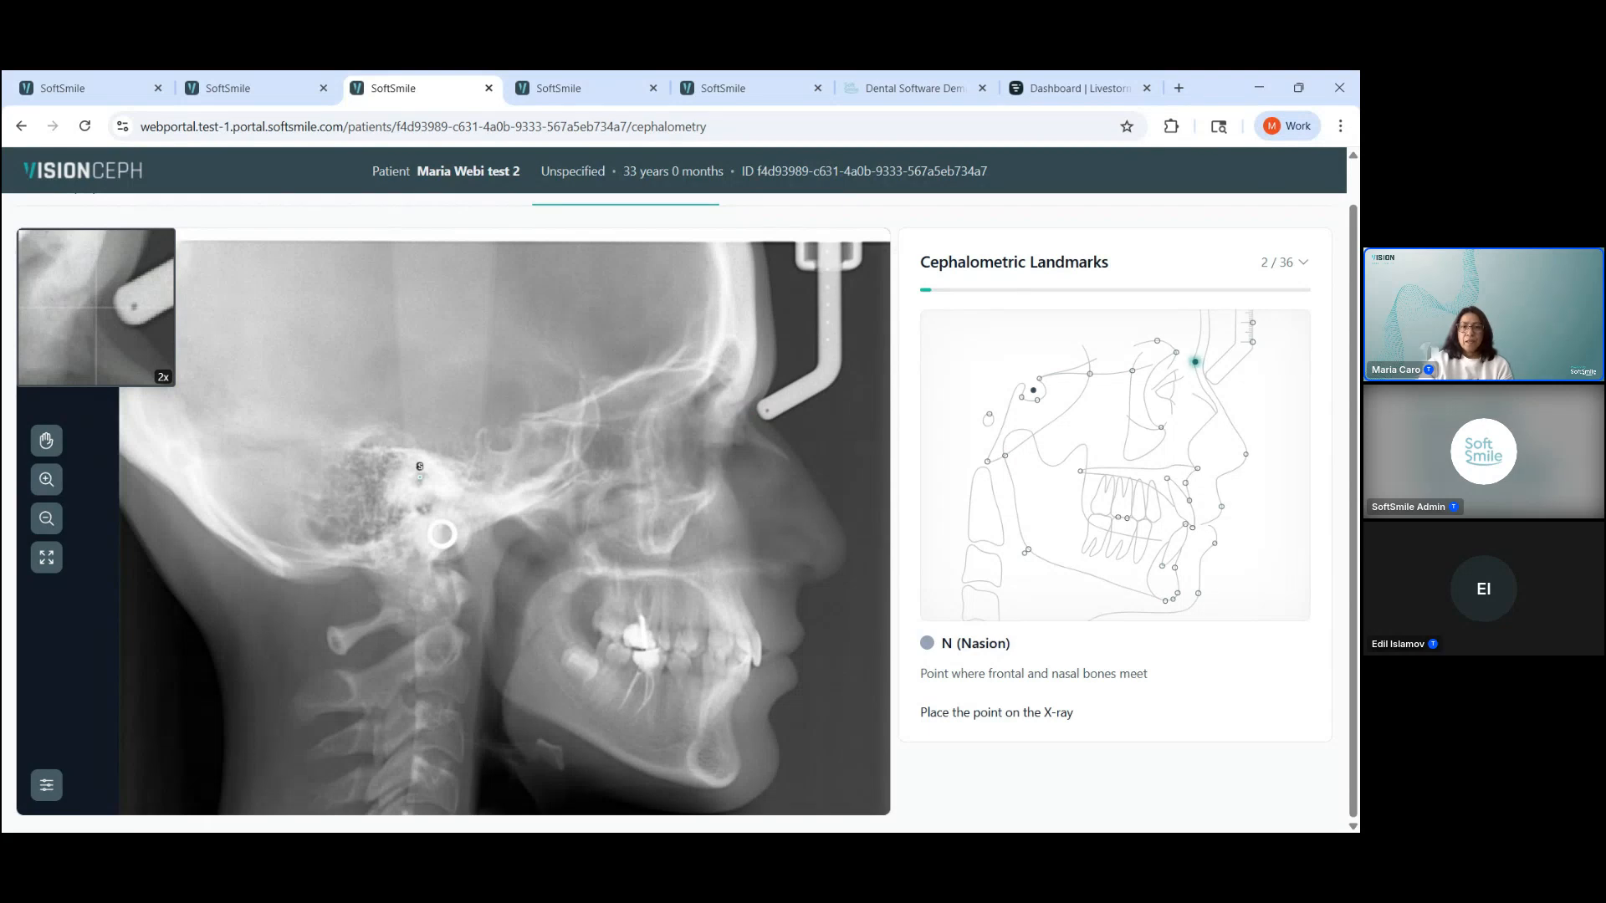
click(581, 316)
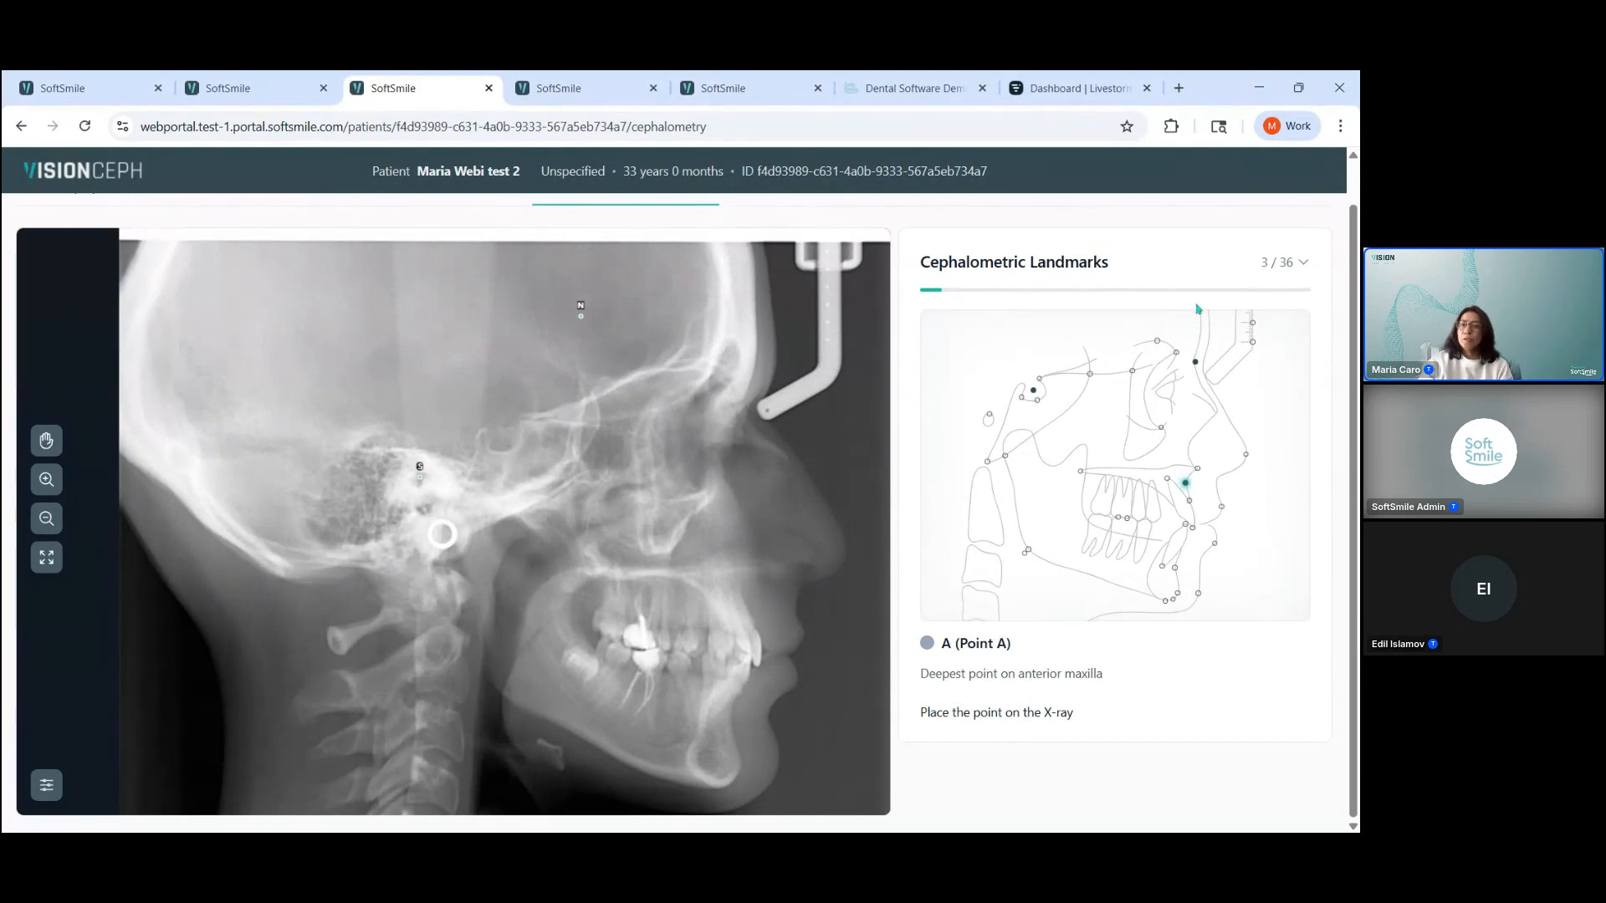
Step: Delete the N (Nasion) point and place it again beside the tip of the head-holder arm at the nose bridge
click(1303, 264)
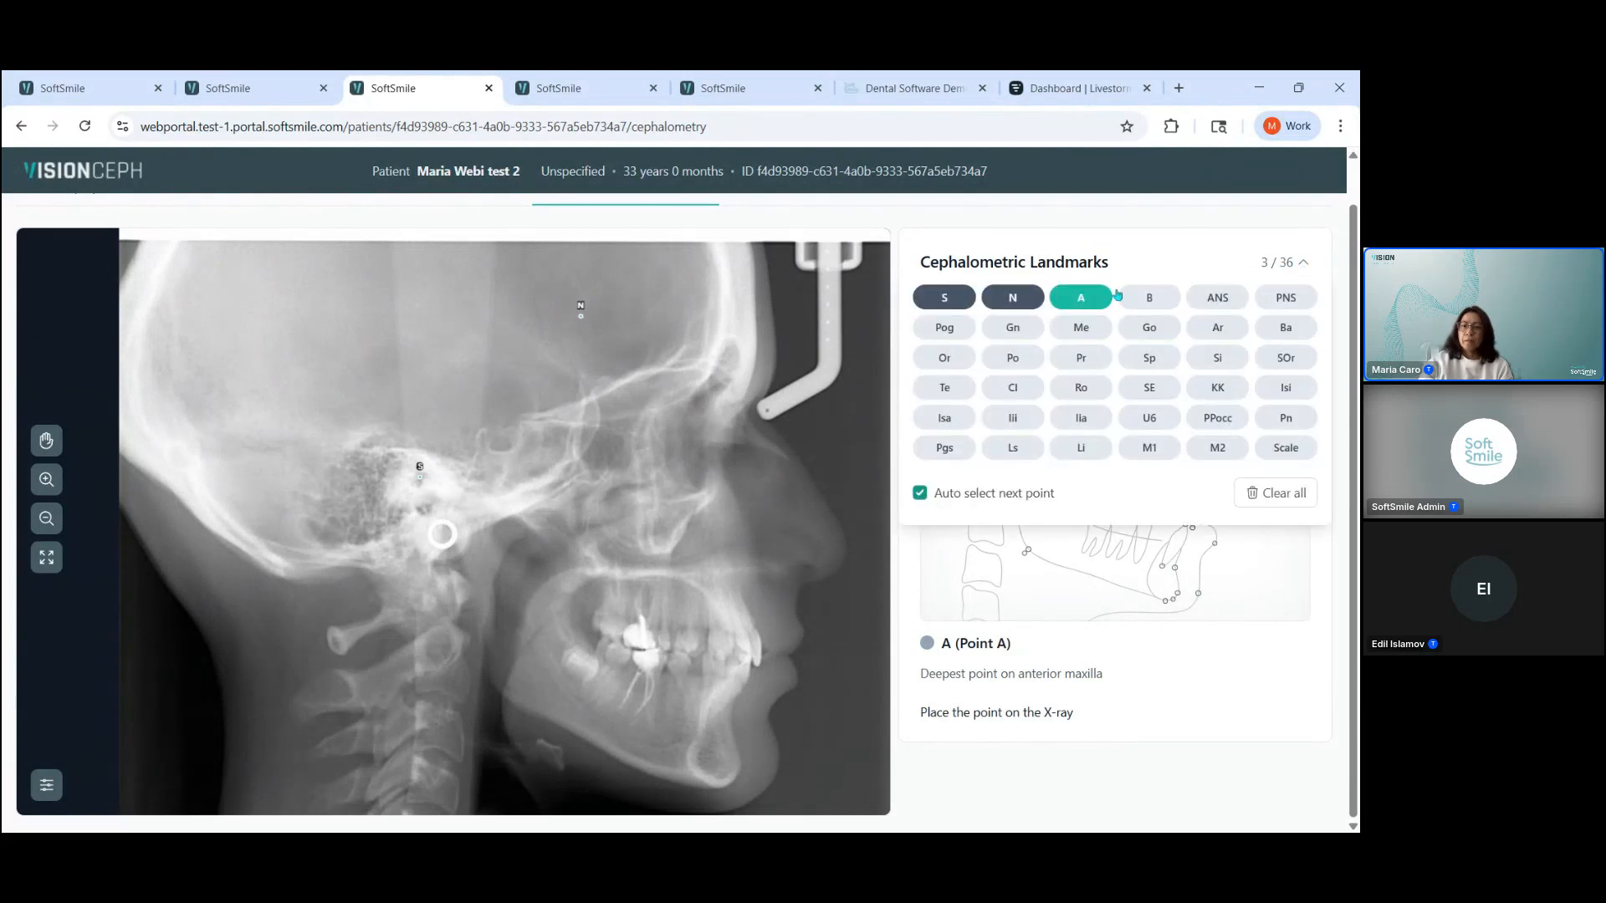
click(1013, 302)
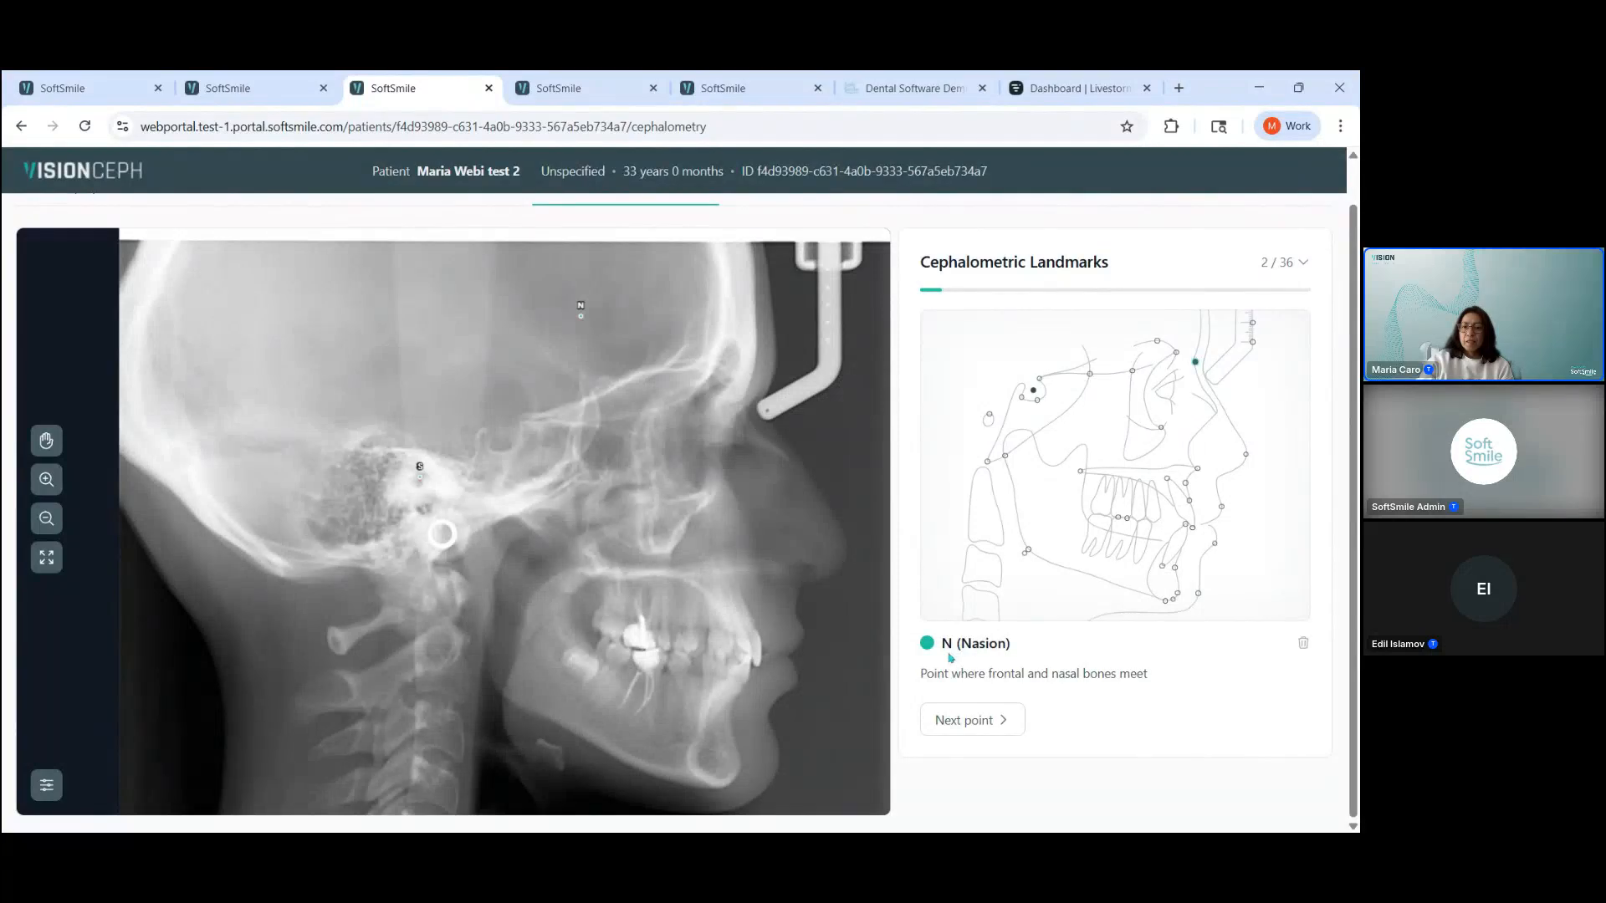
click(1305, 645)
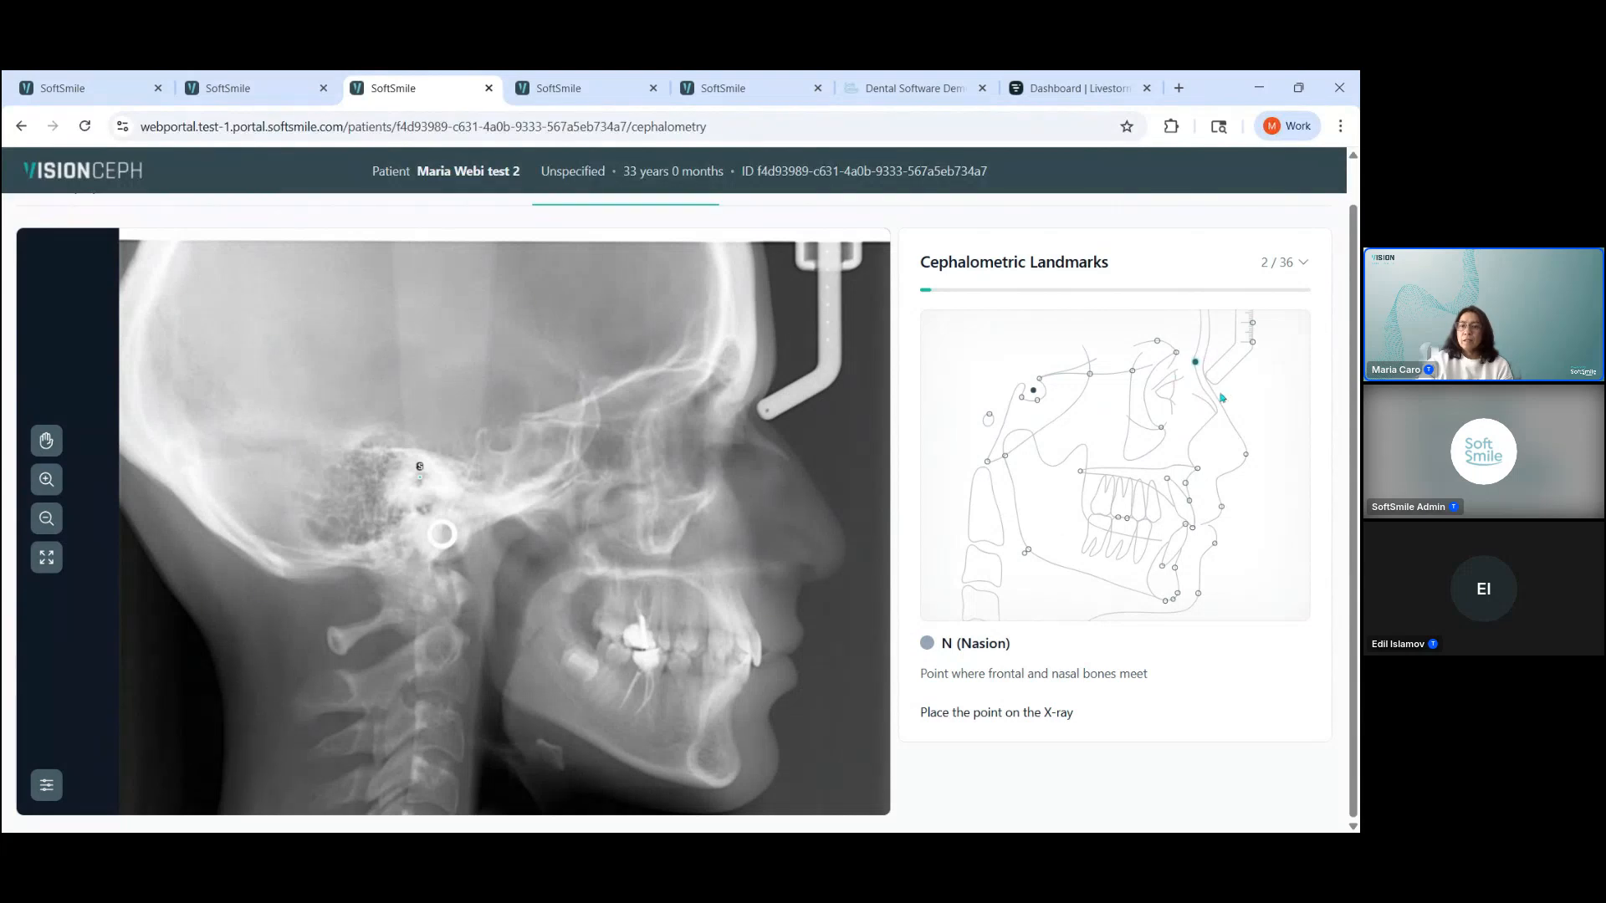
click(746, 407)
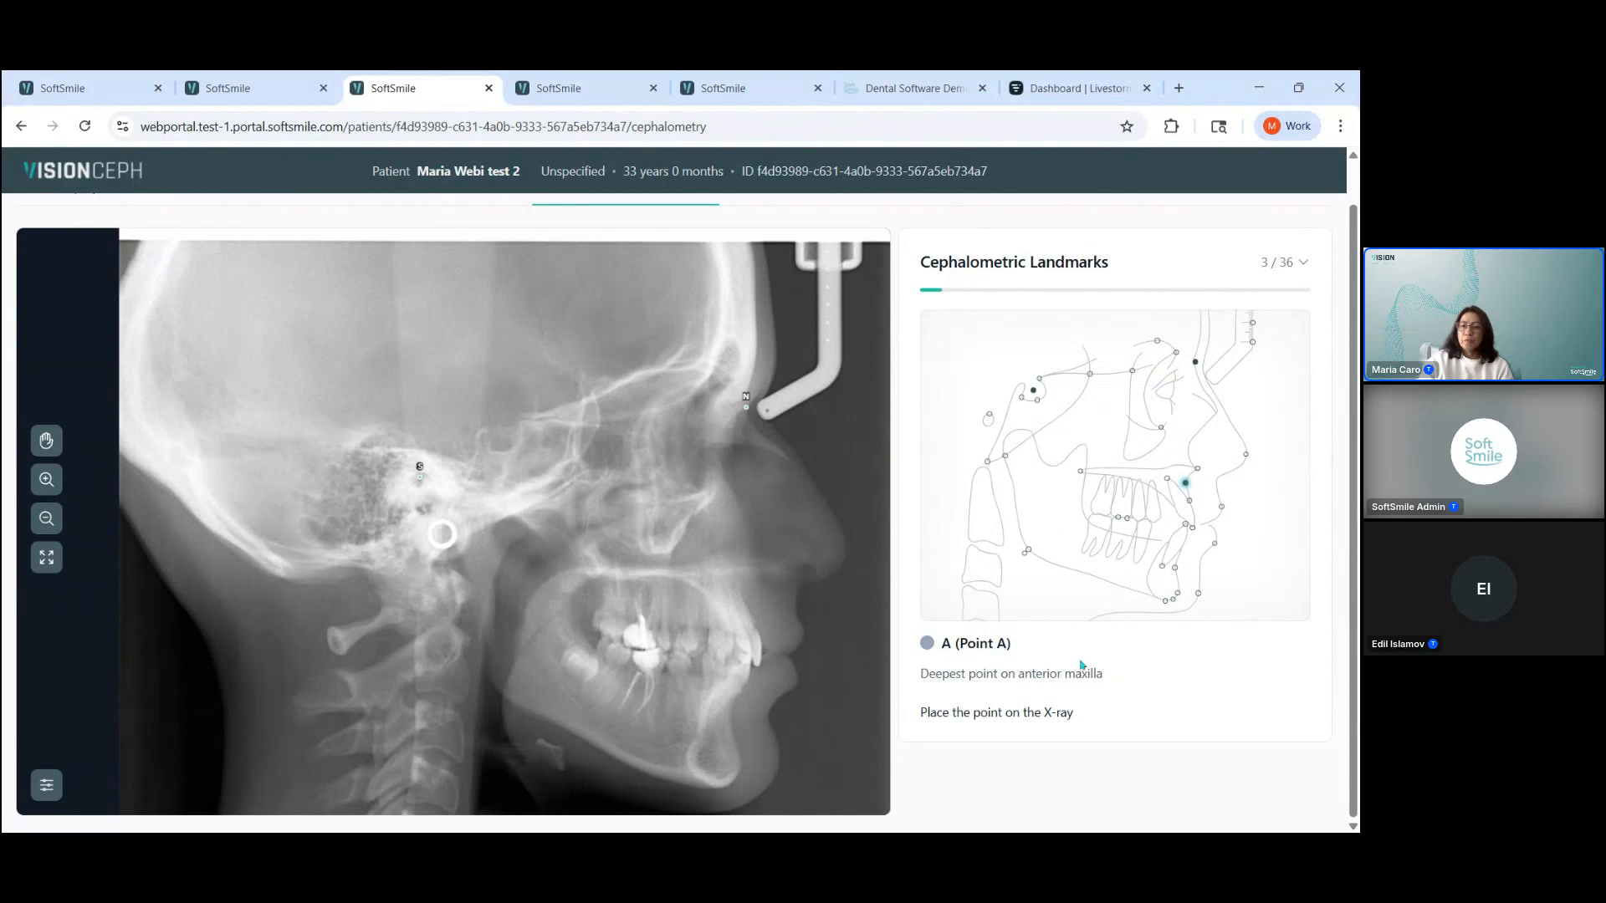
Step: Show the list of landmarks, return to the list of analyses and open the 01/29/2026 cephalometry analysis to view its measurements
click(1298, 266)
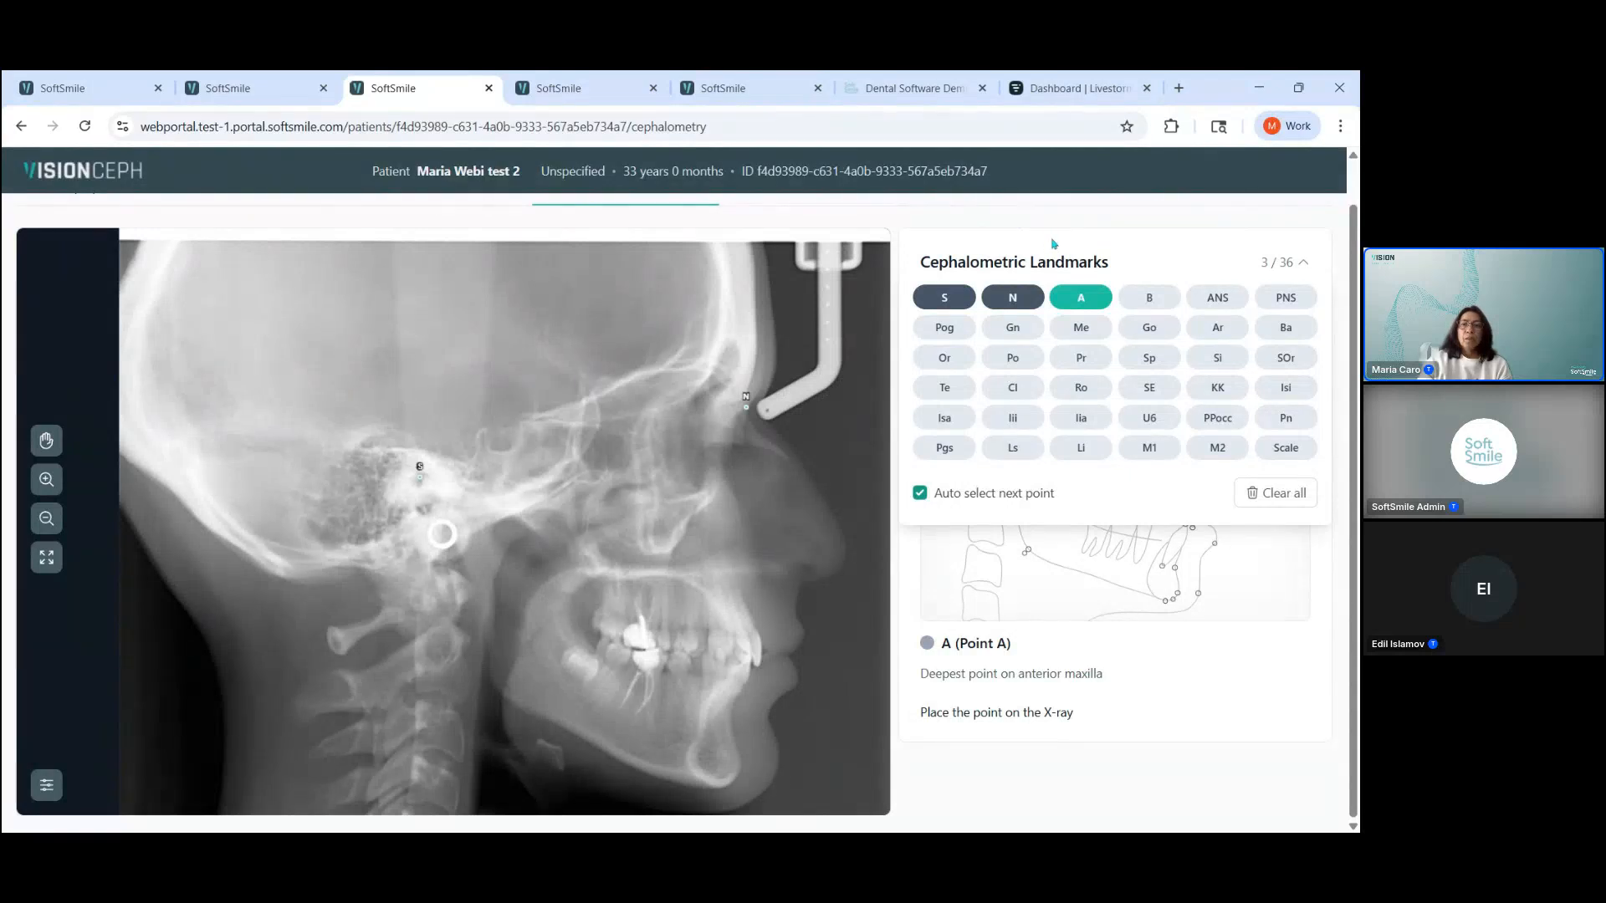
scroll(1139, 268, up, 1)
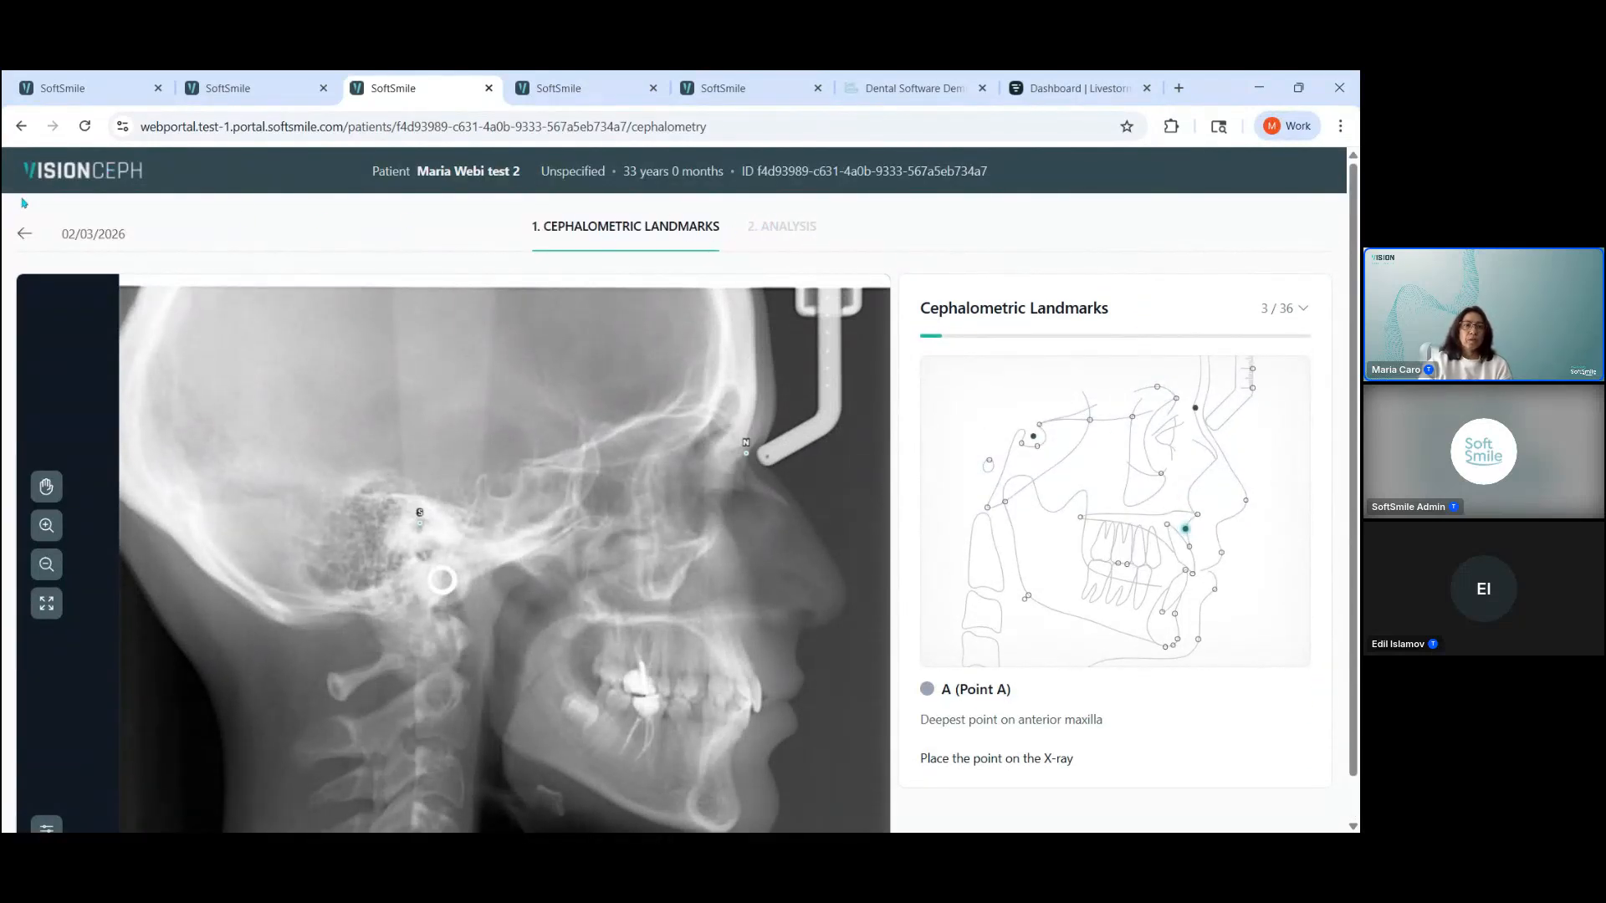
click(25, 234)
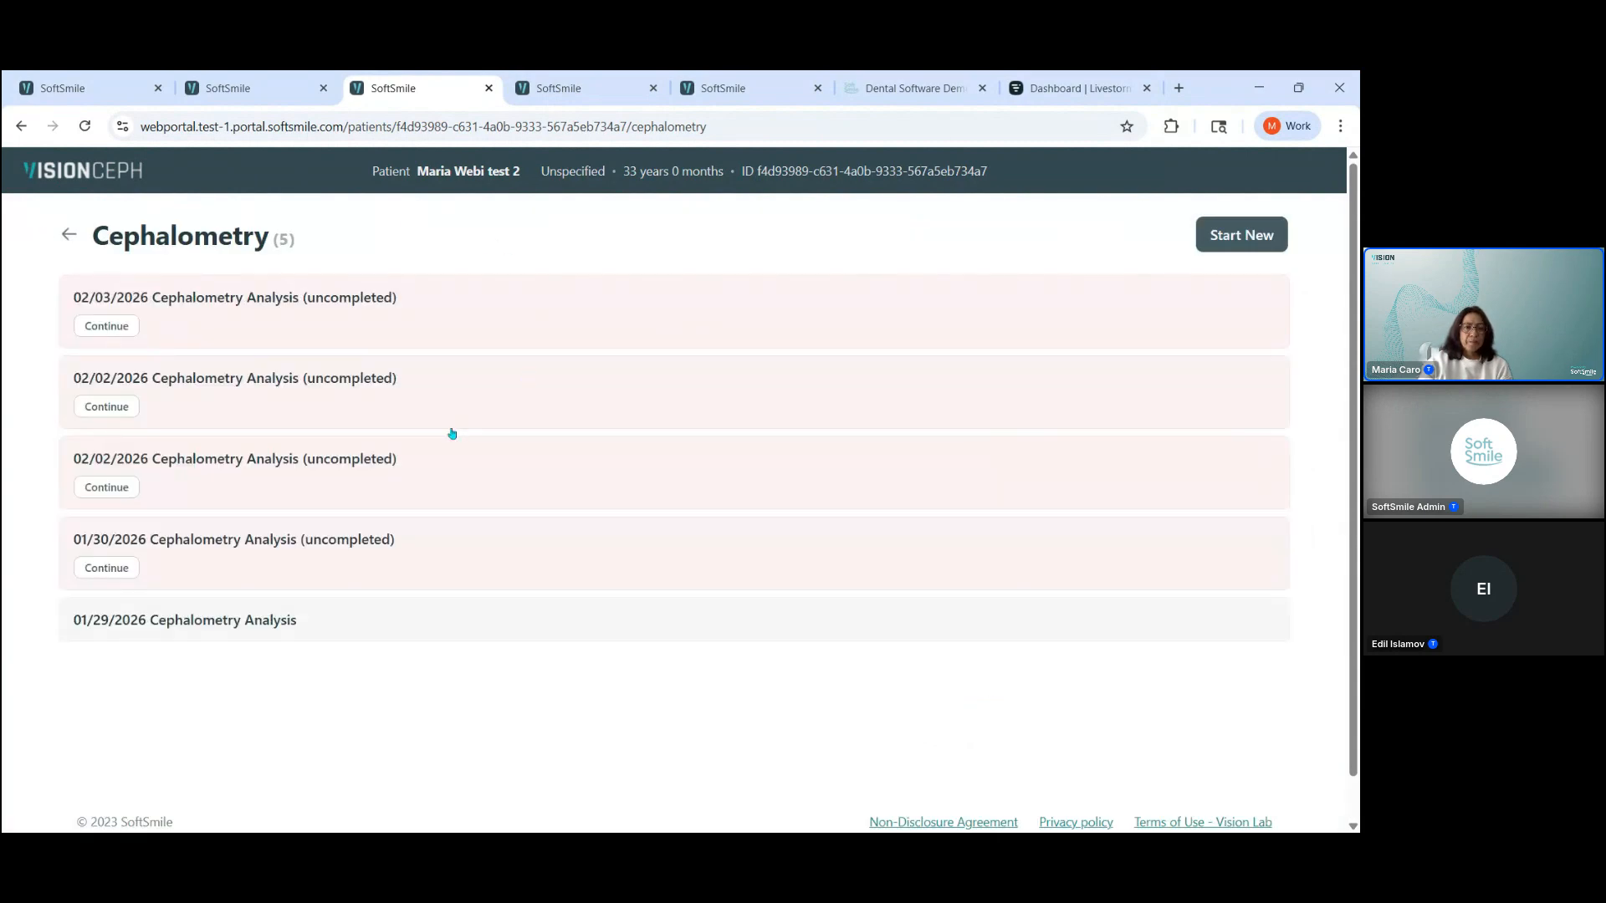
click(146, 629)
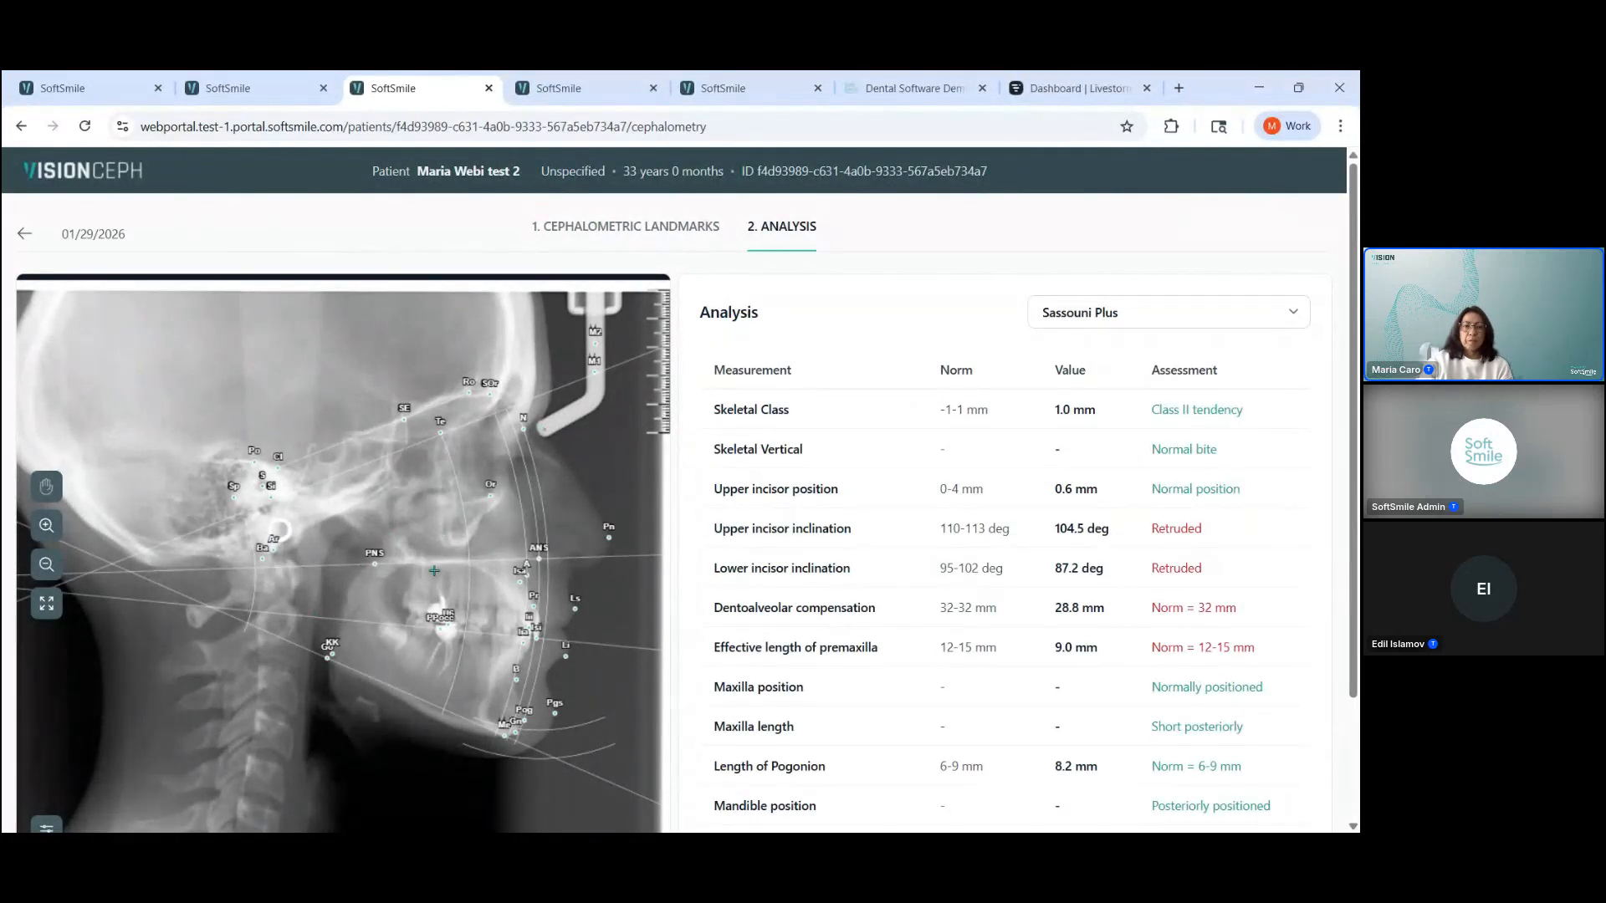
scroll(756, 376, down, 2)
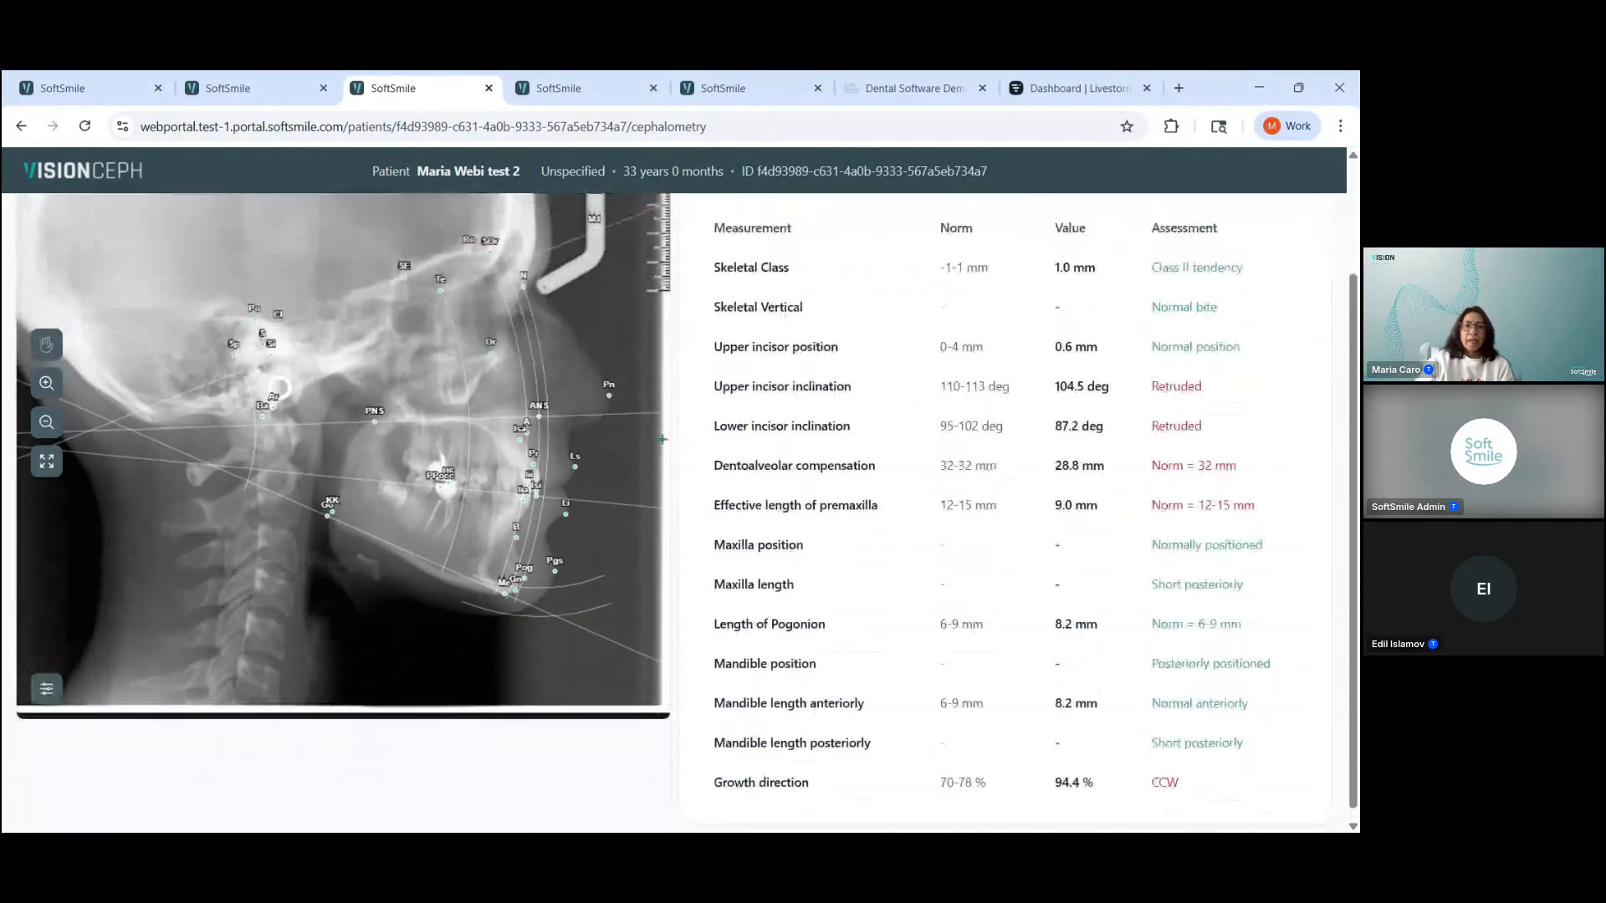
scroll(808, 403, up, 1)
scroll(891, 339, up, 1)
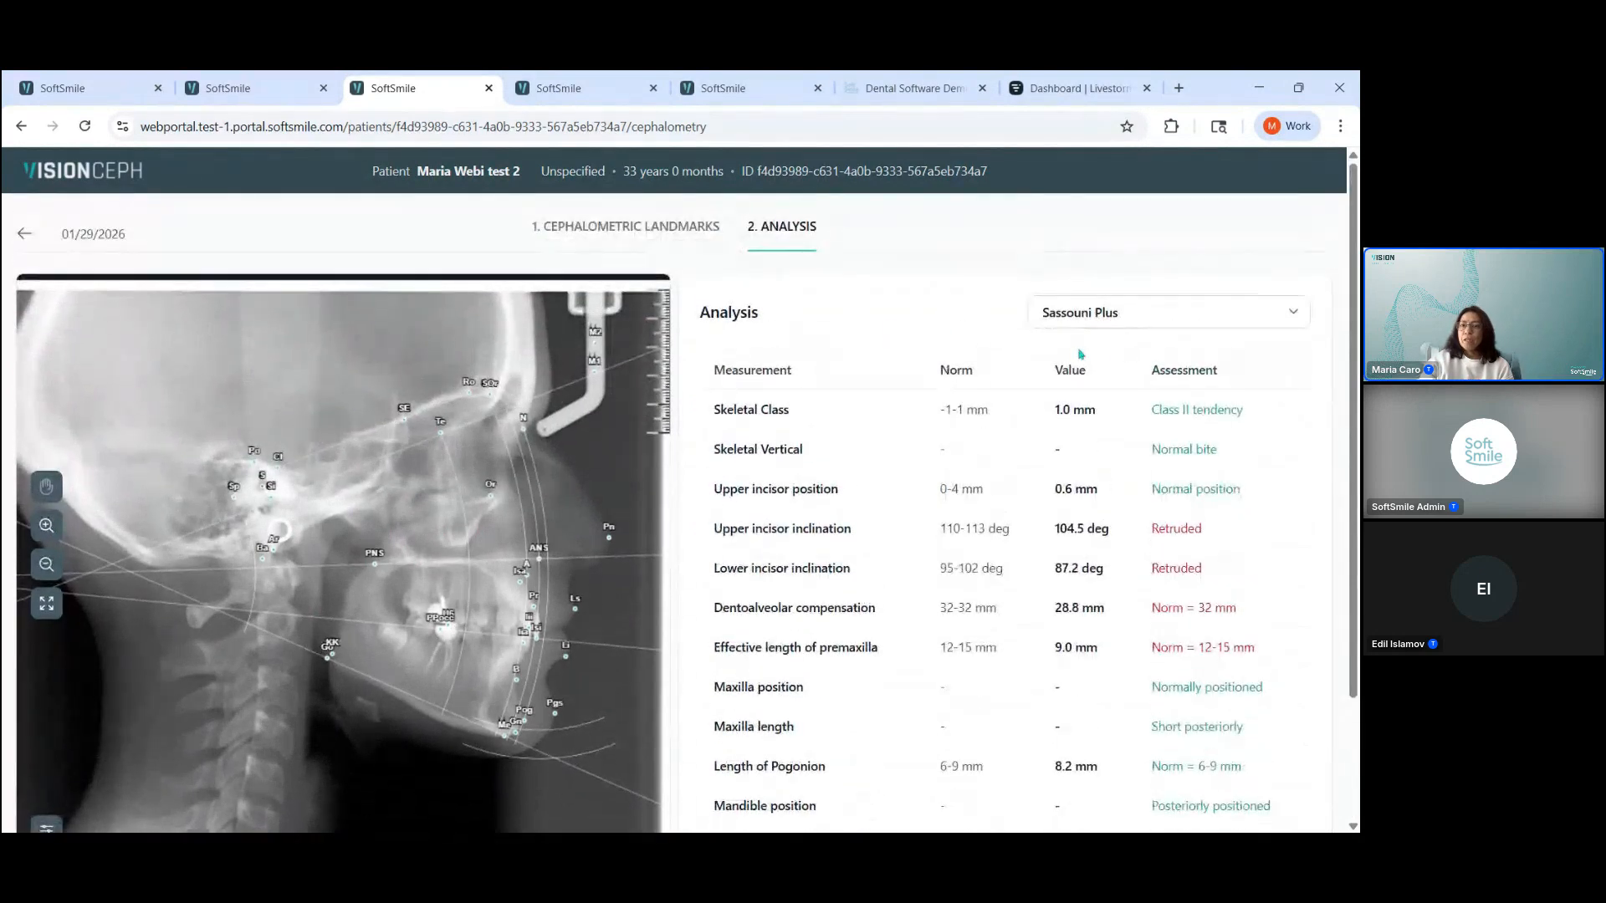
Step: Switch the analysis method to Rickets-Bjork-Jarabak and back to Sassouni Plus, and view the measurements
click(1141, 317)
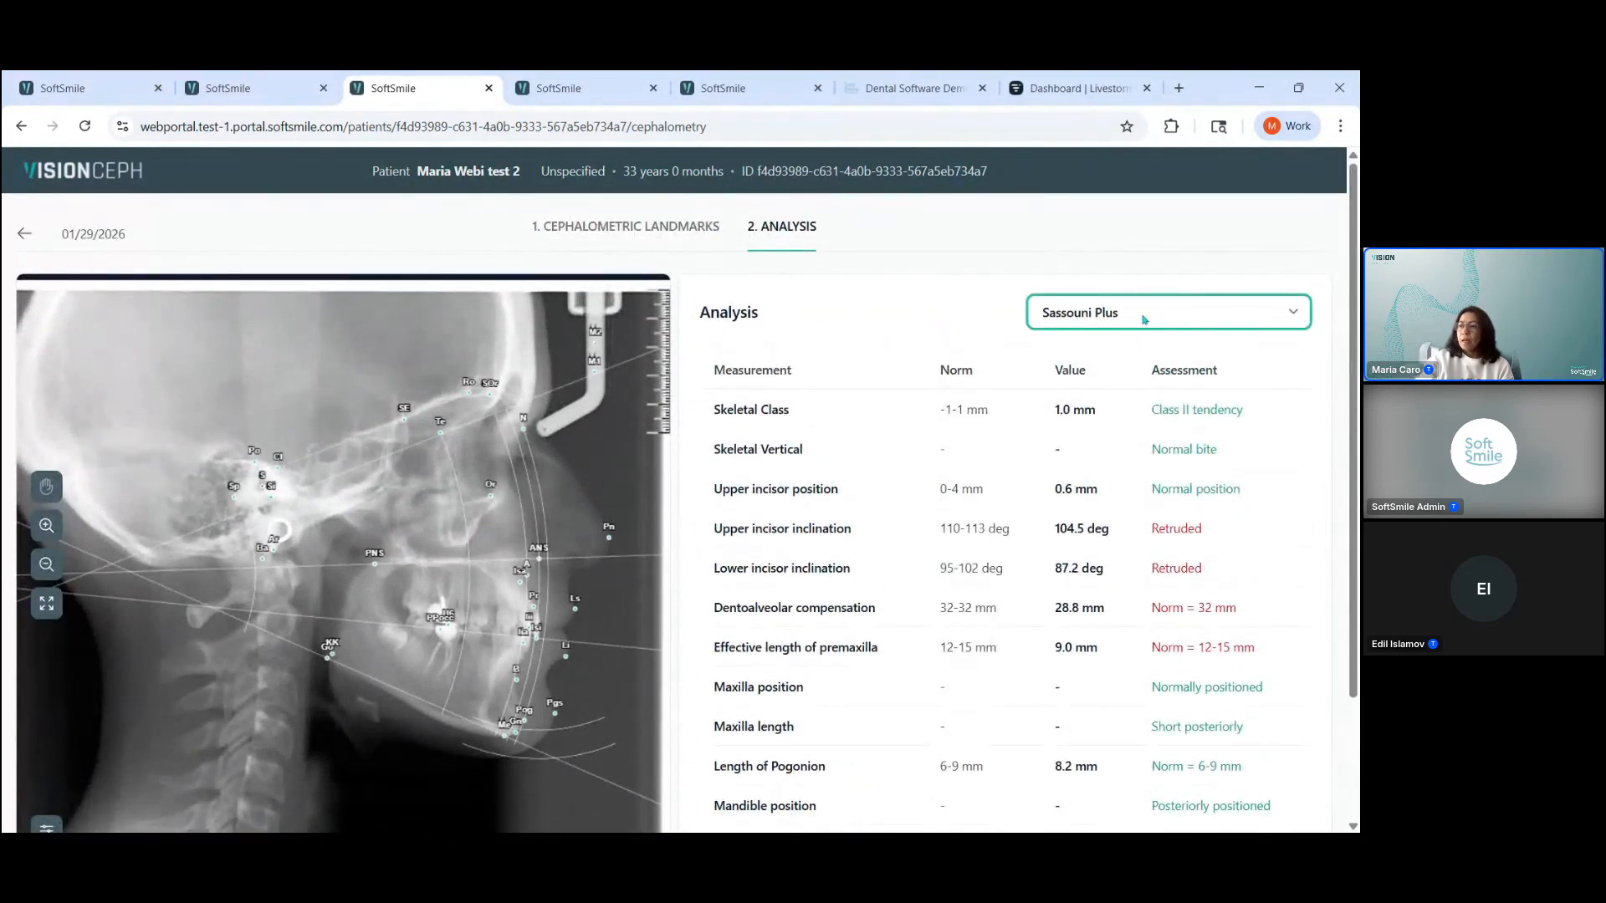
click(1123, 366)
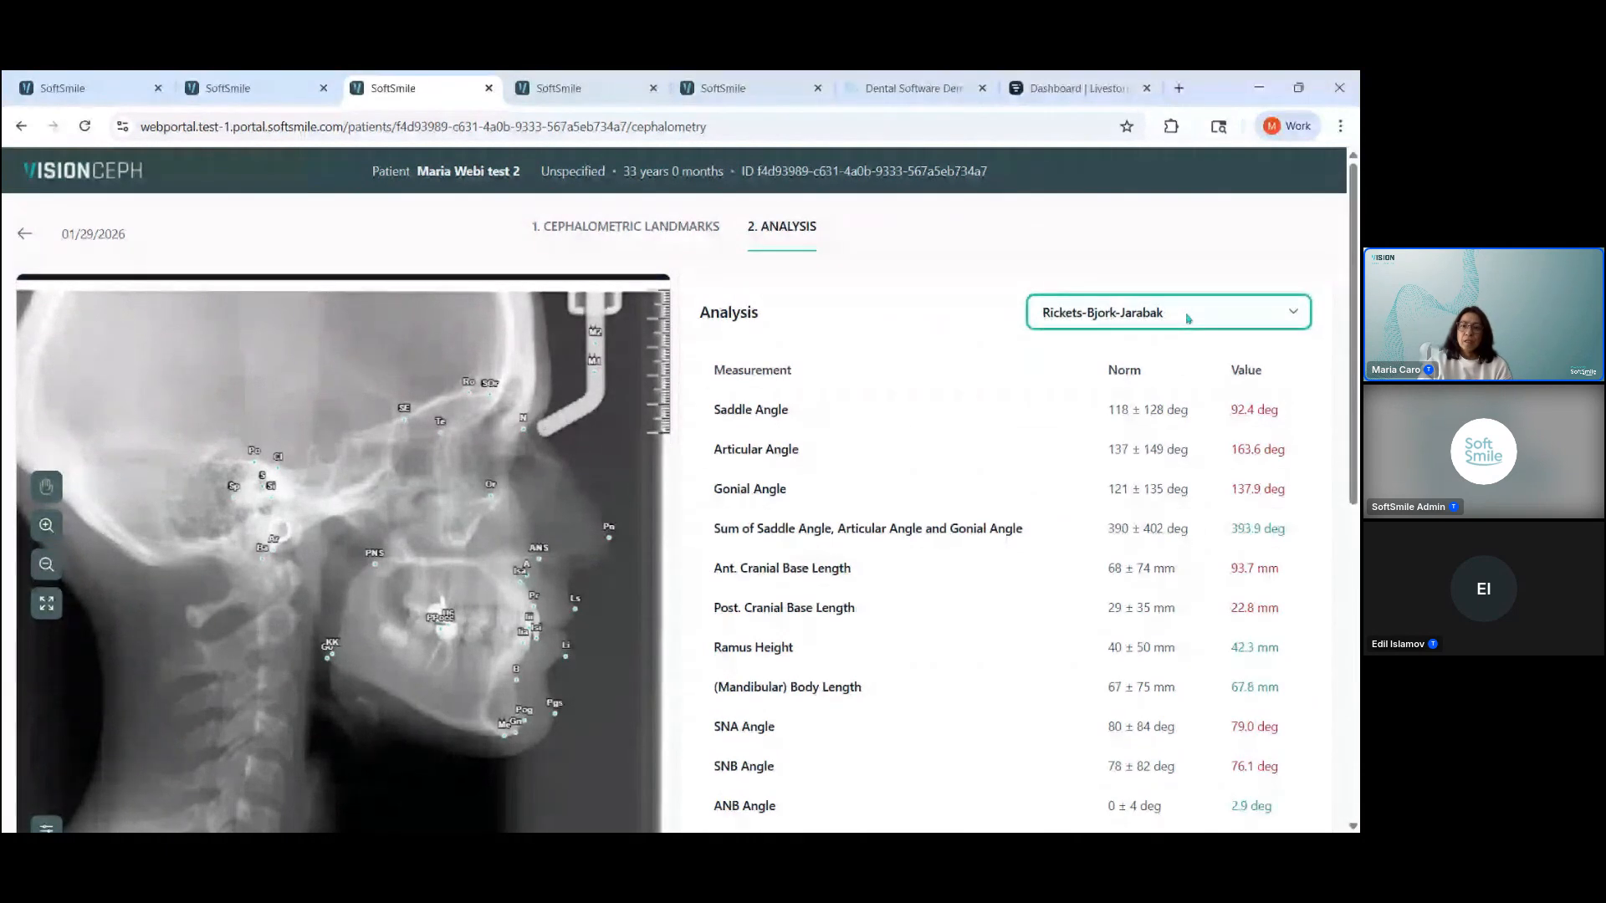
click(1179, 342)
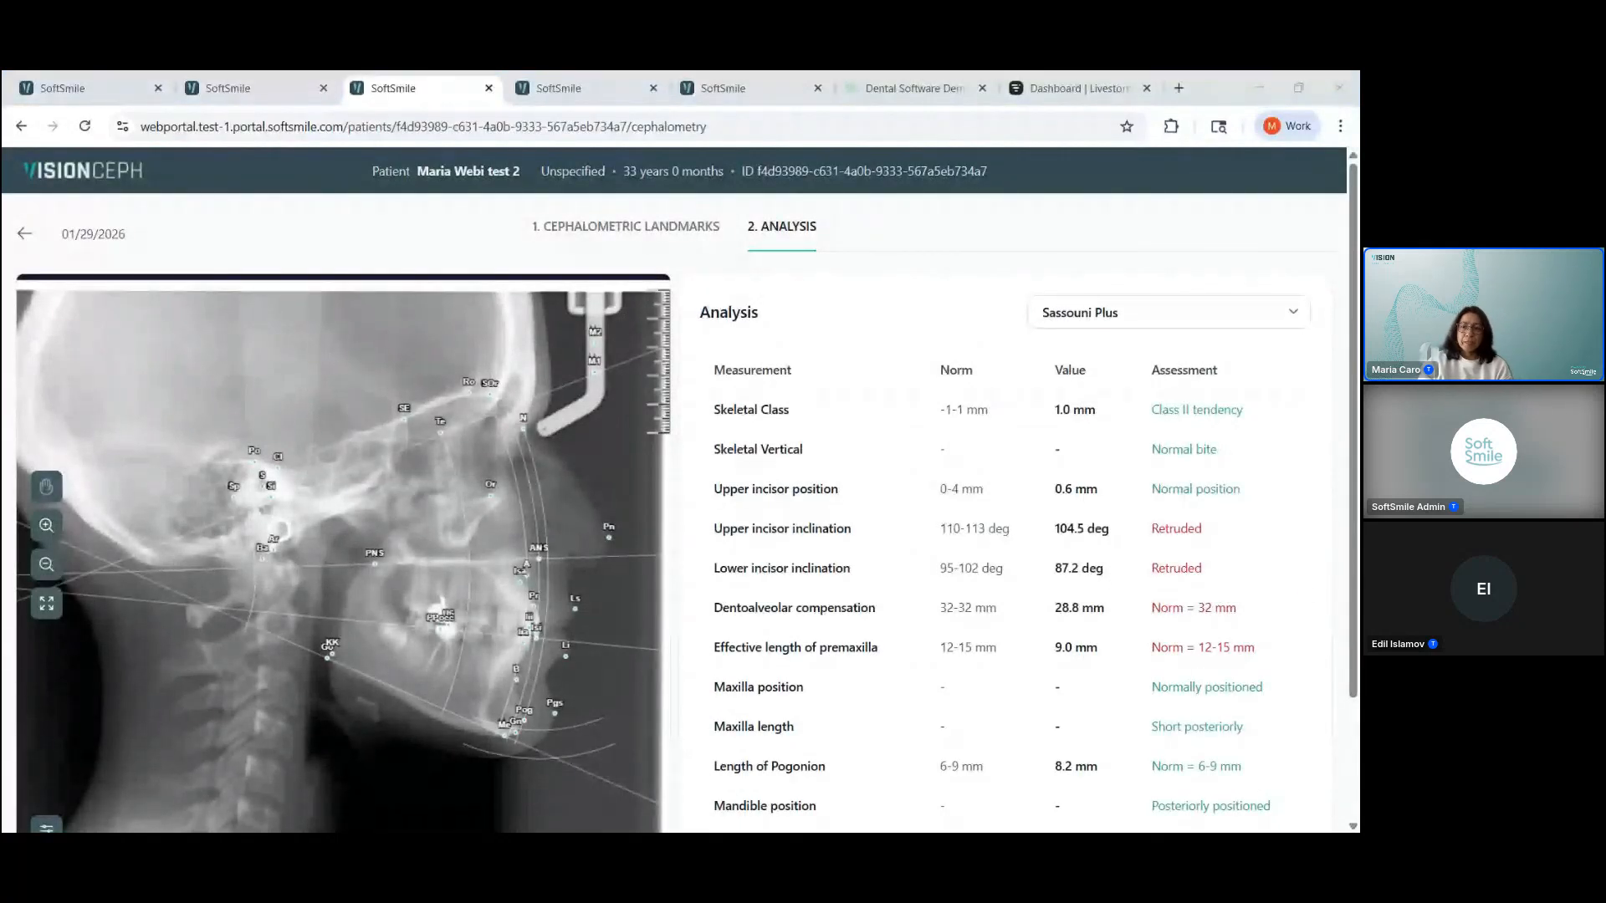
scroll(1283, 464, down, 1)
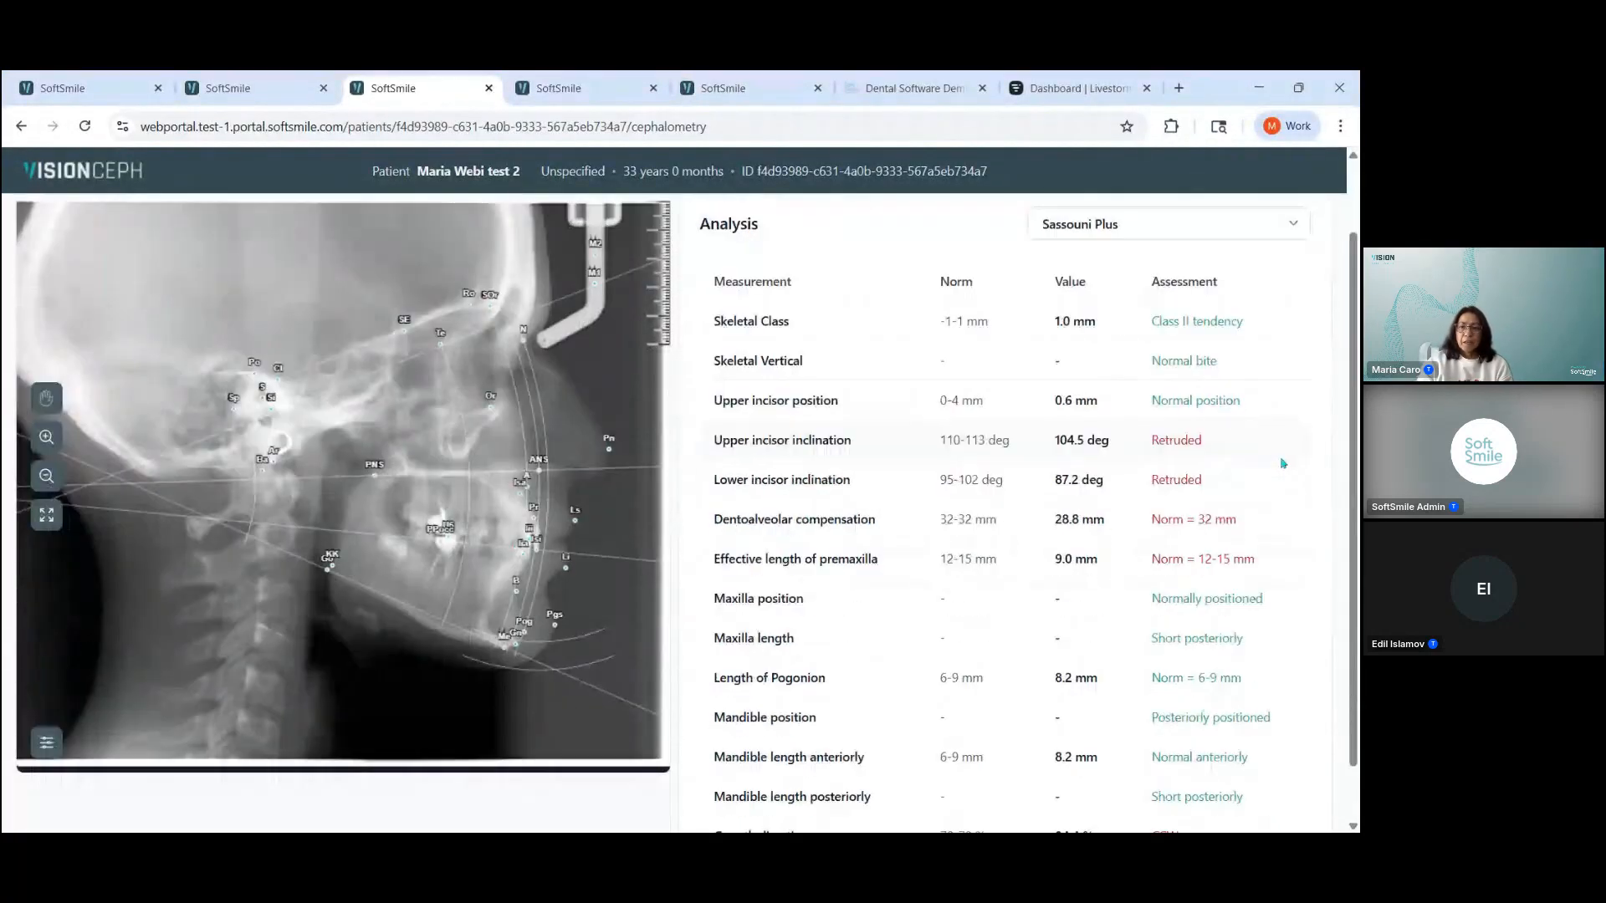
scroll(1275, 553, up, 1)
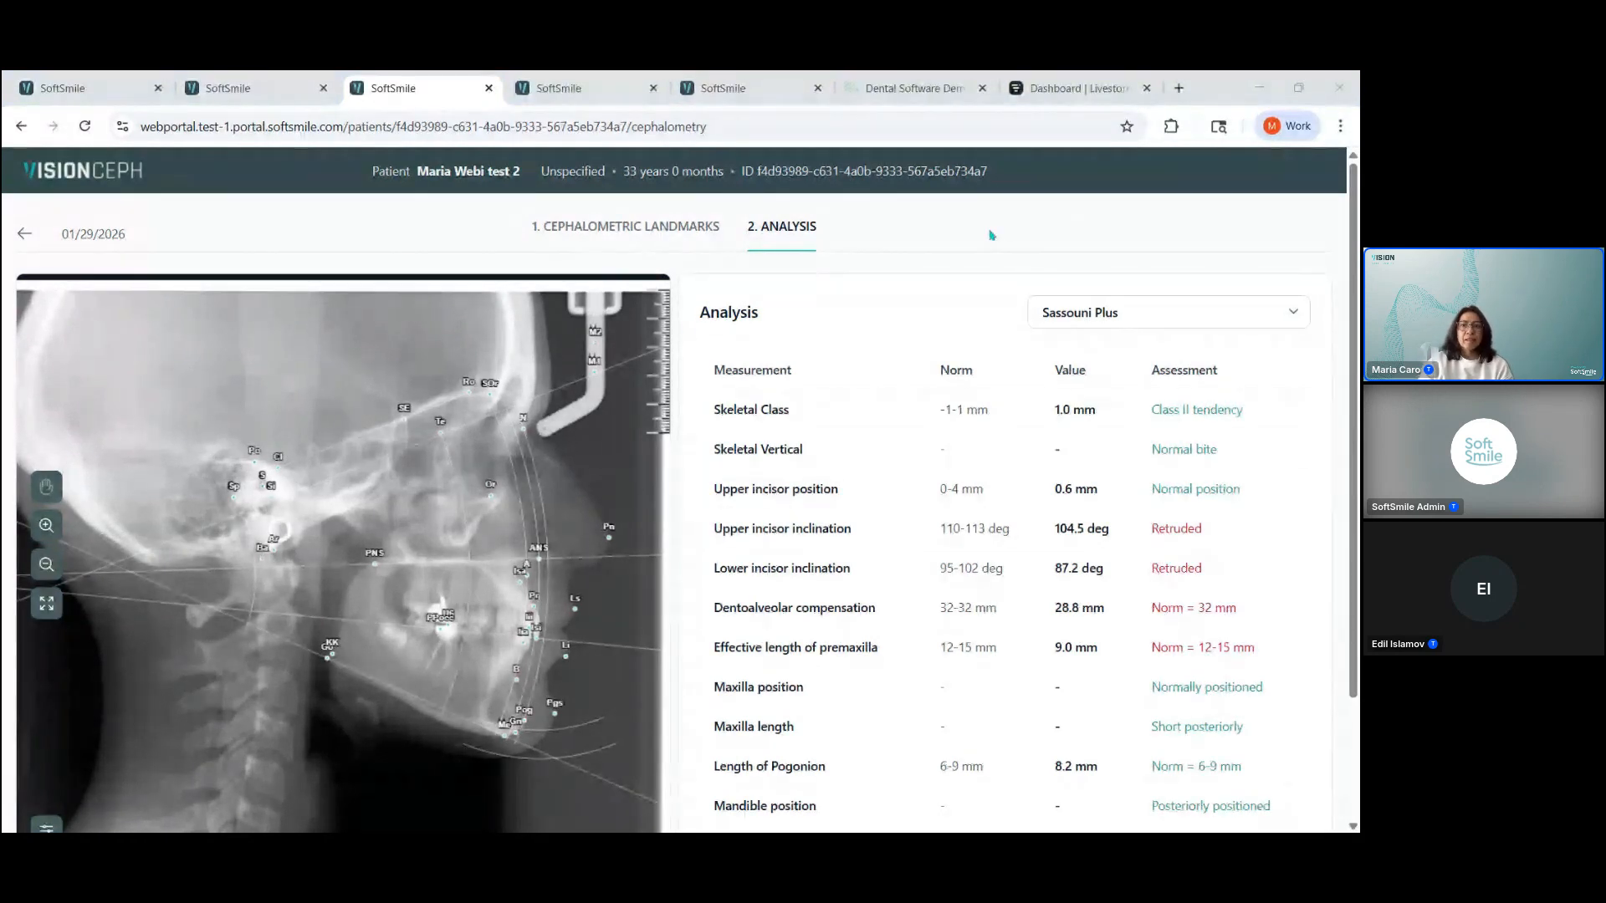
click(958, 231)
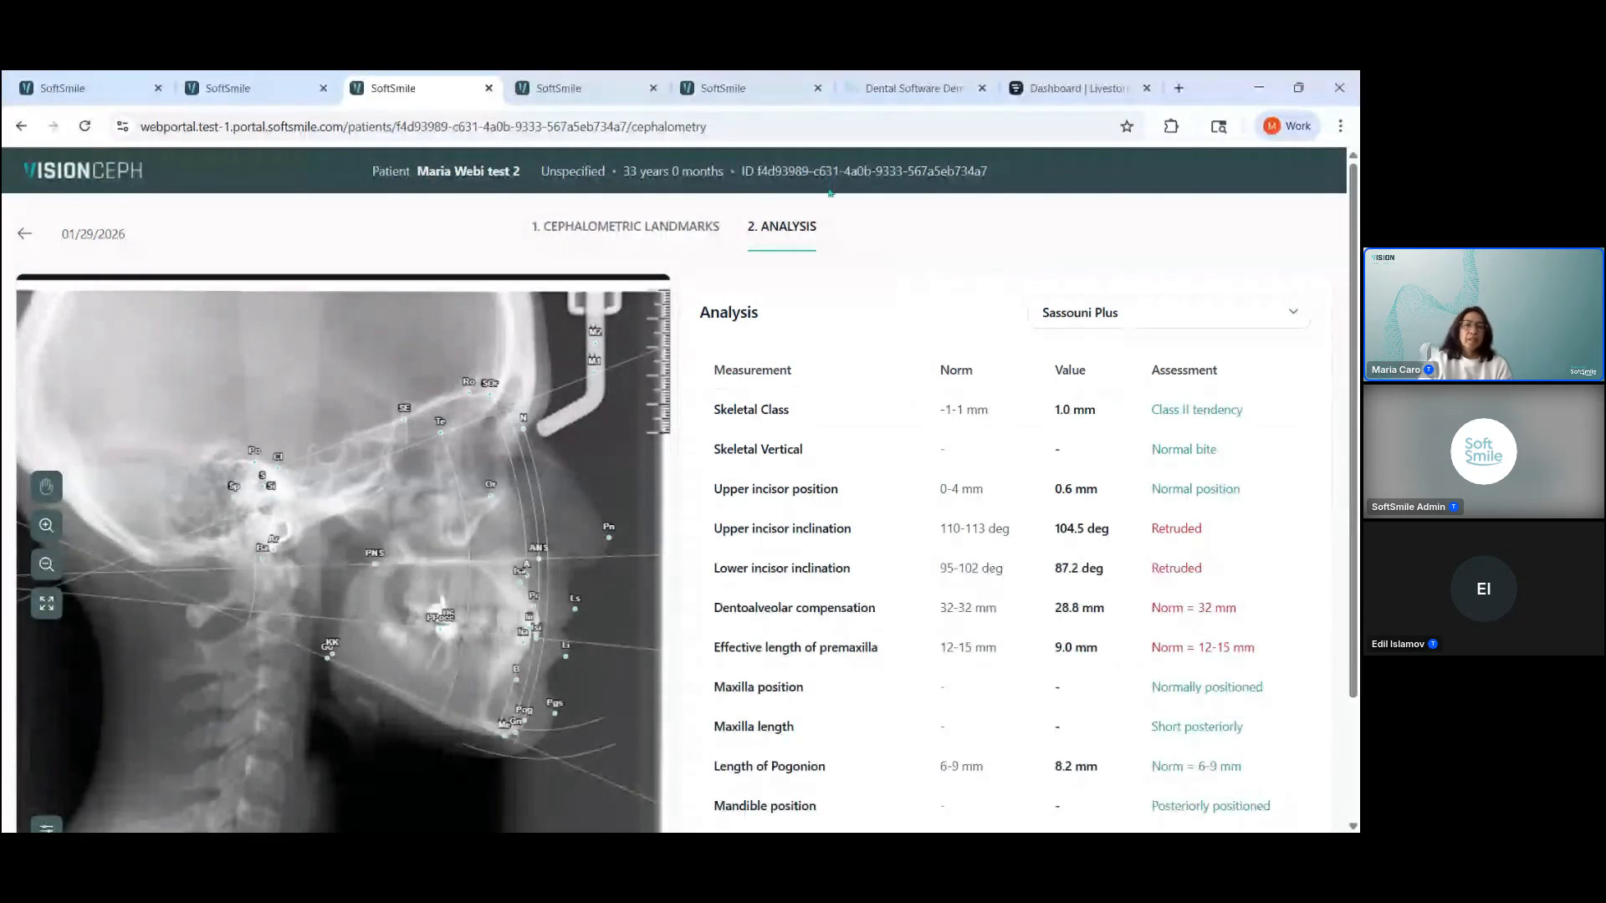
Step: Switch to the softsmile.com/demo/ page, select its web address and put the cursor in the demo form's phone number field
click(902, 90)
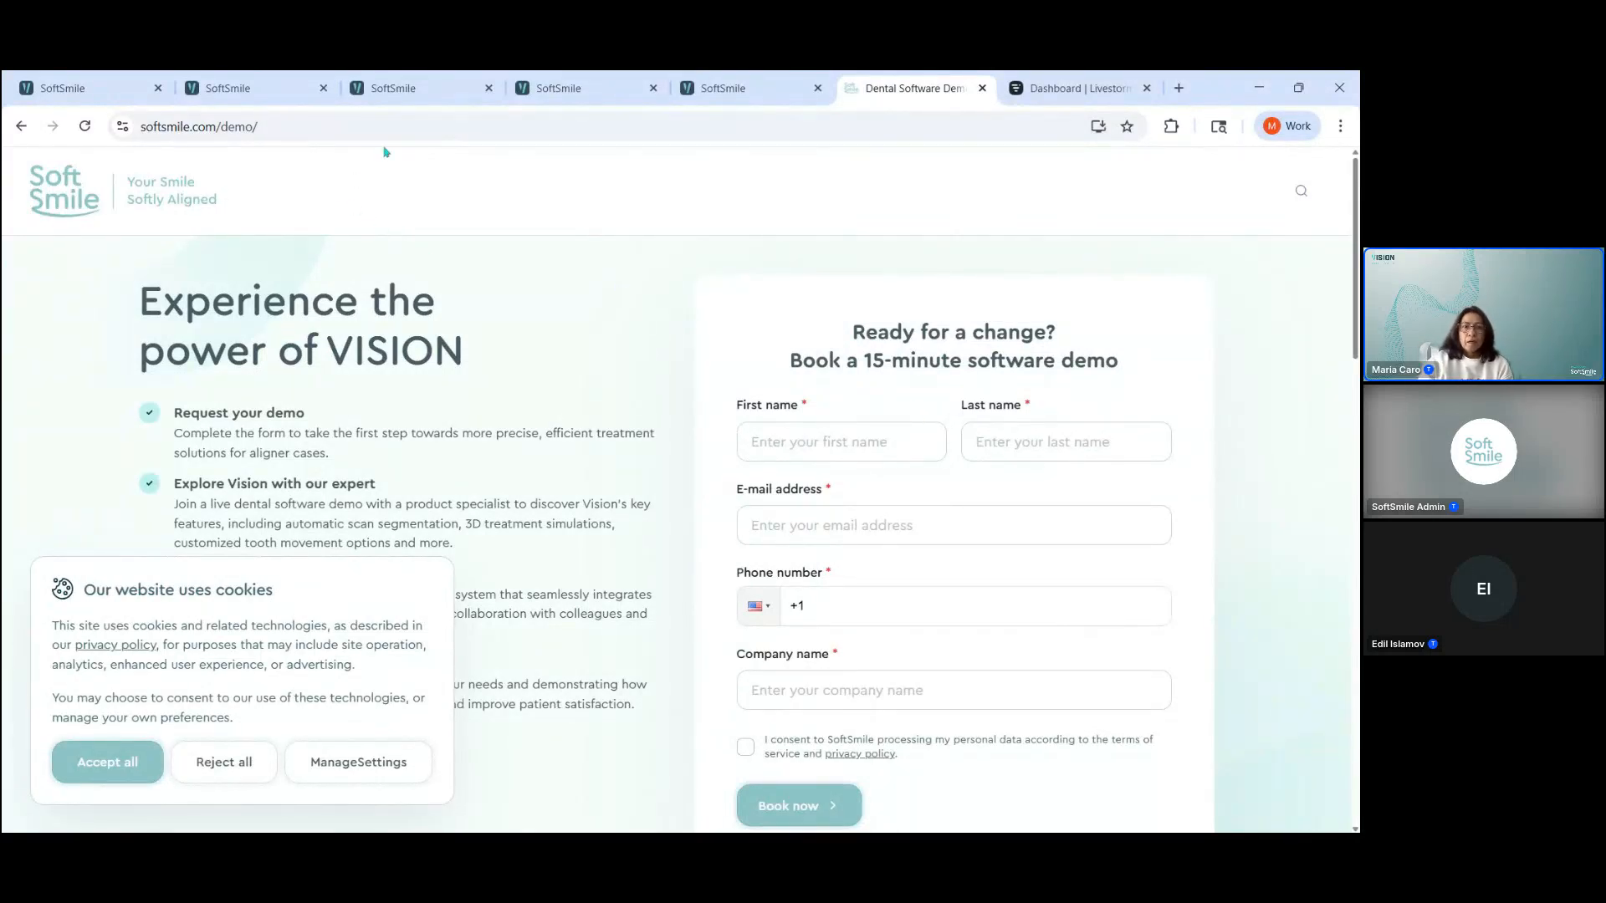
click(306, 131)
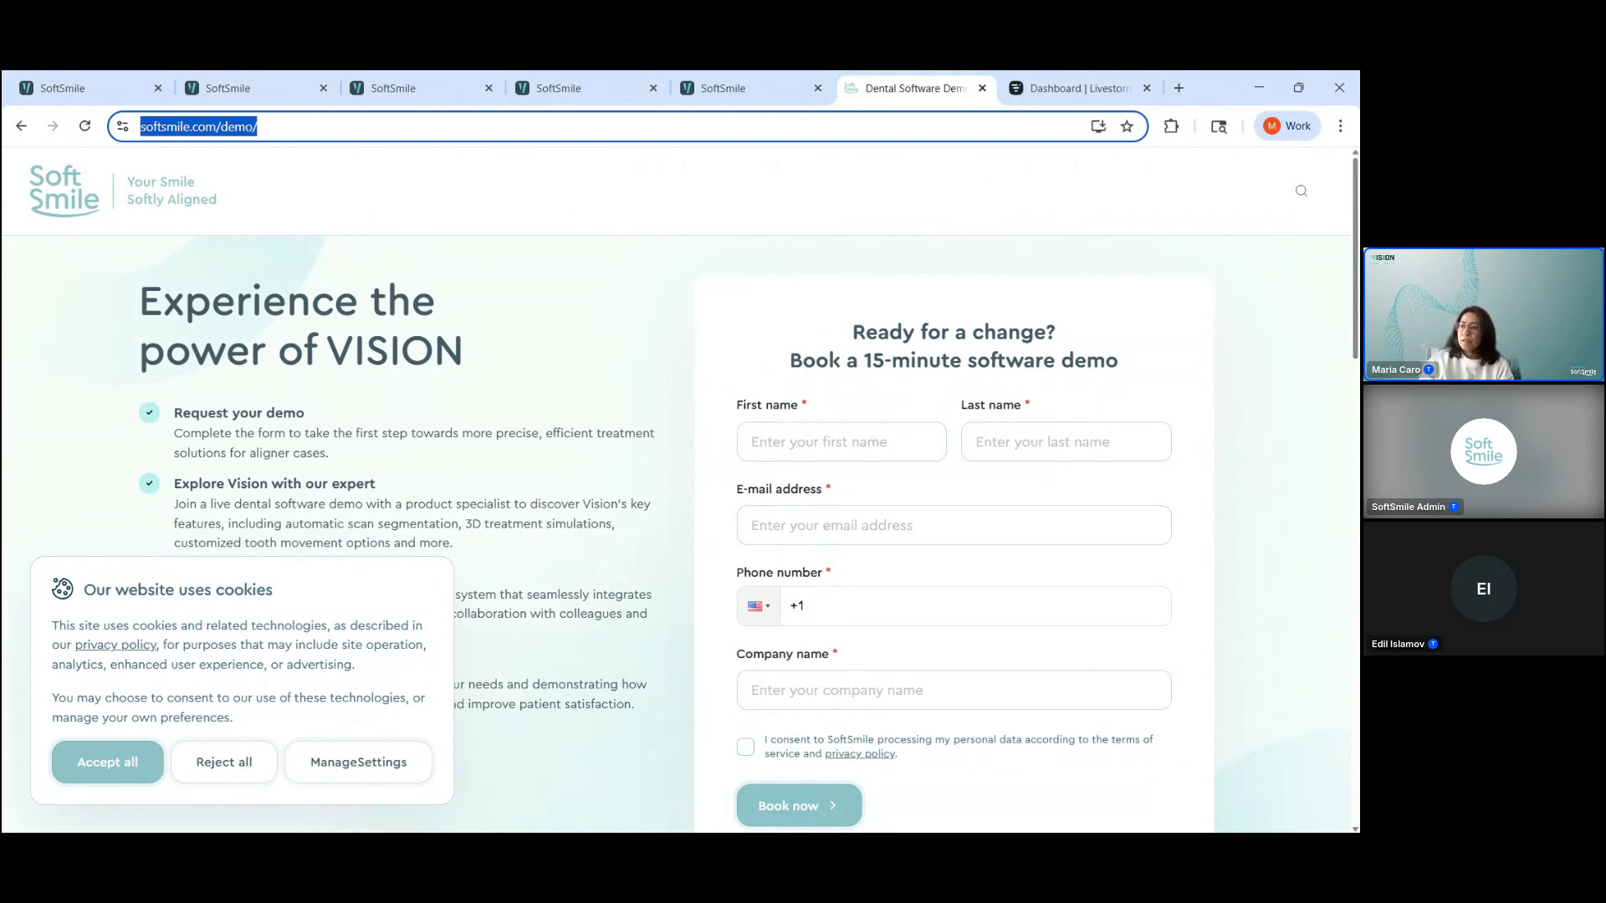
key(alt+Tab)
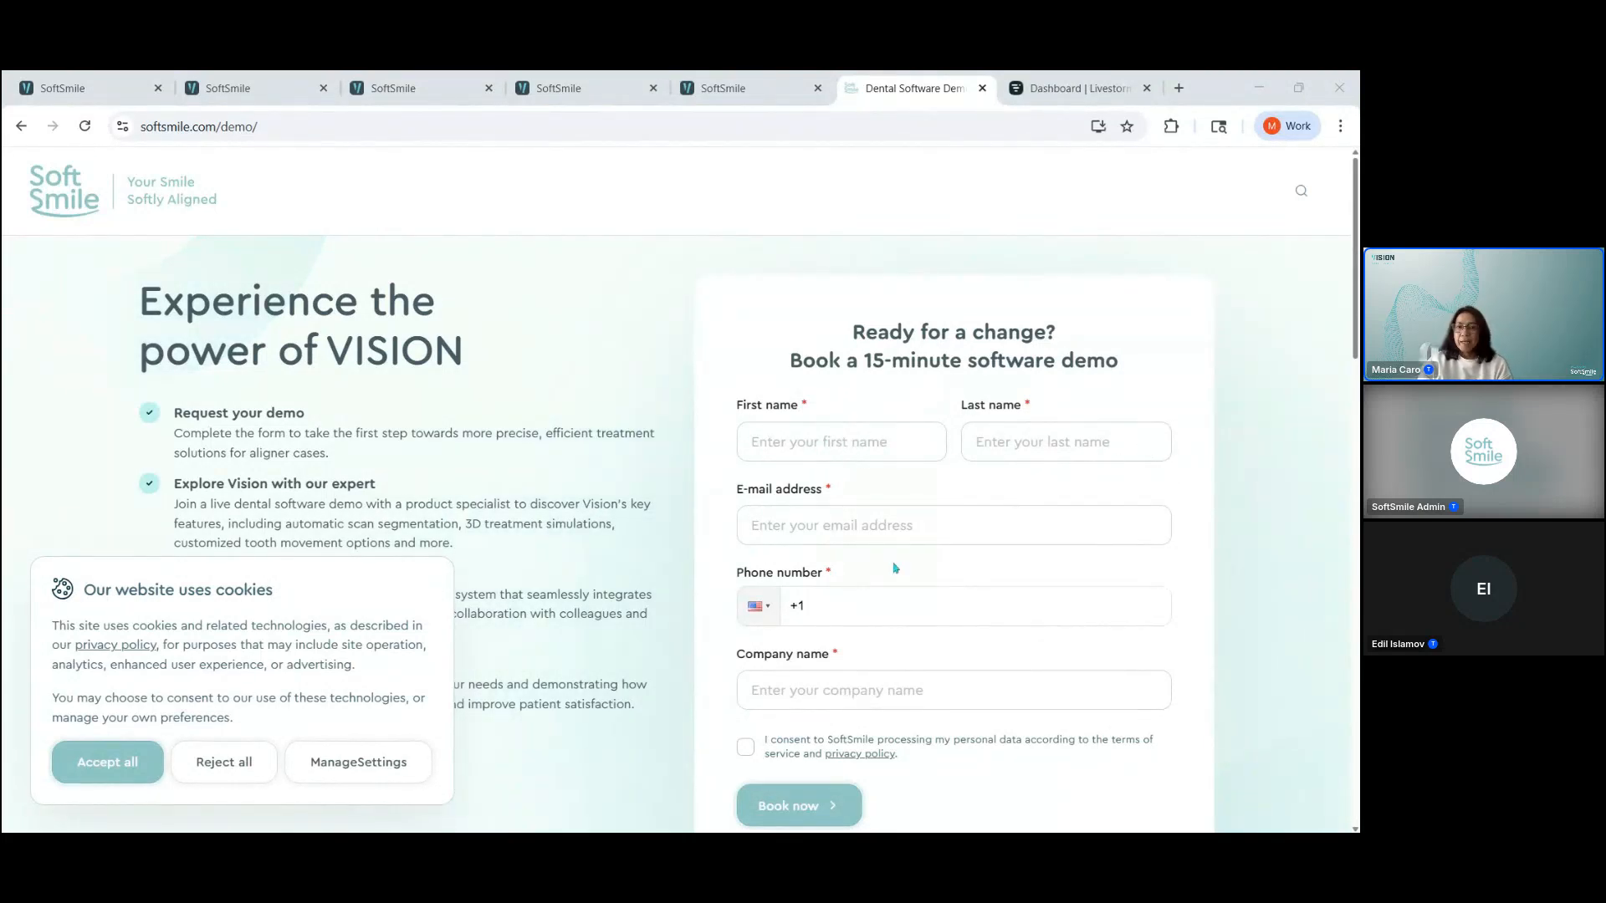
click(973, 591)
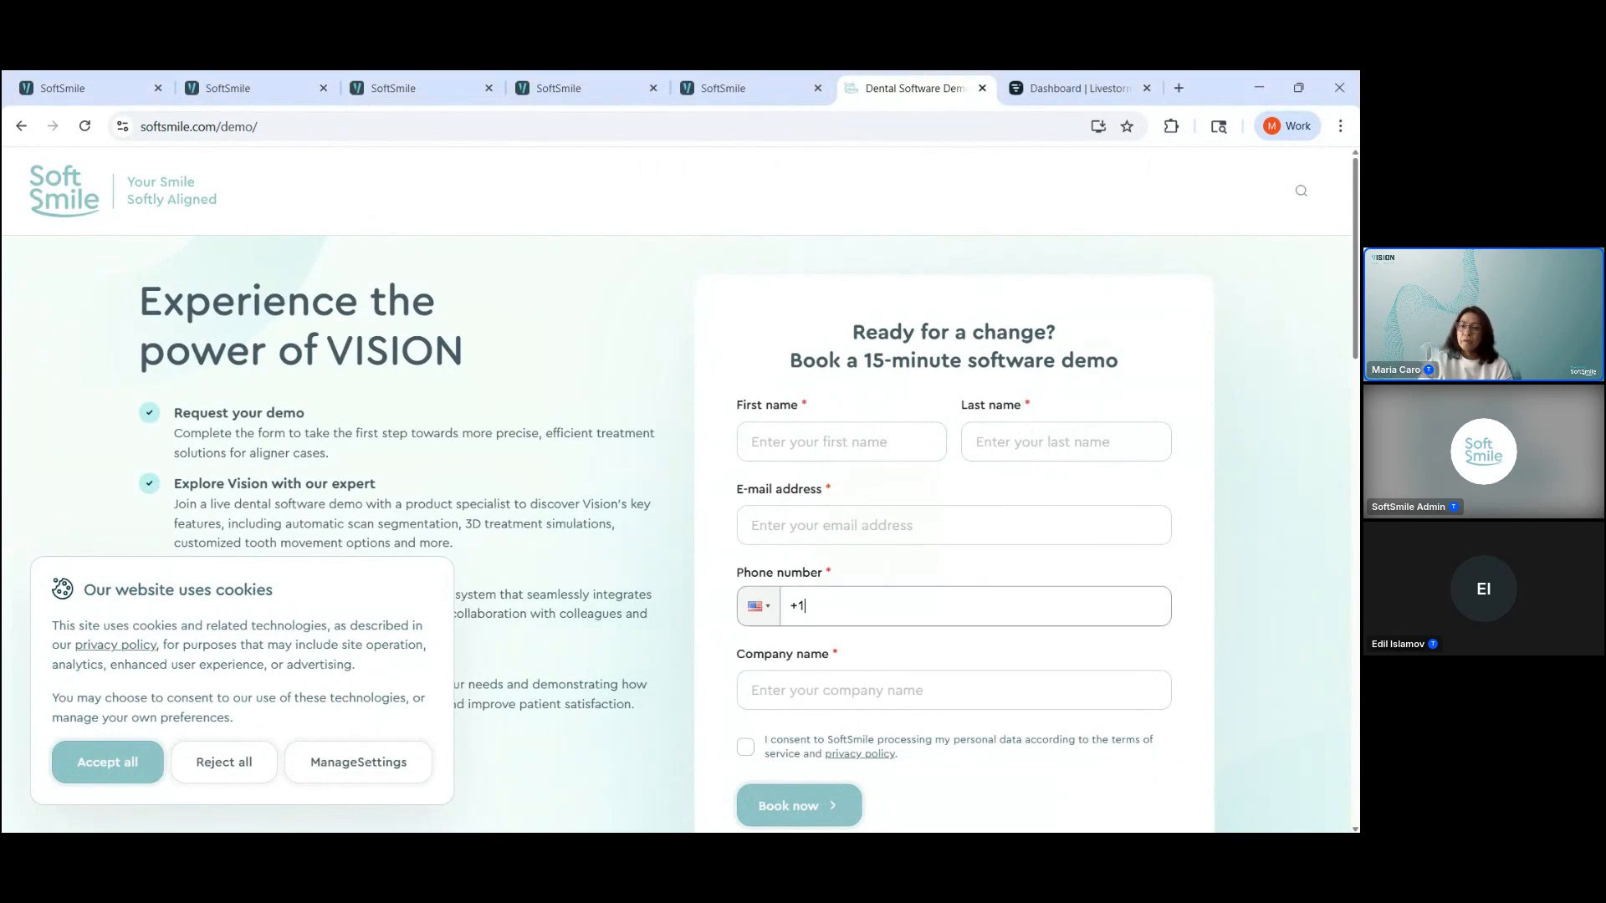